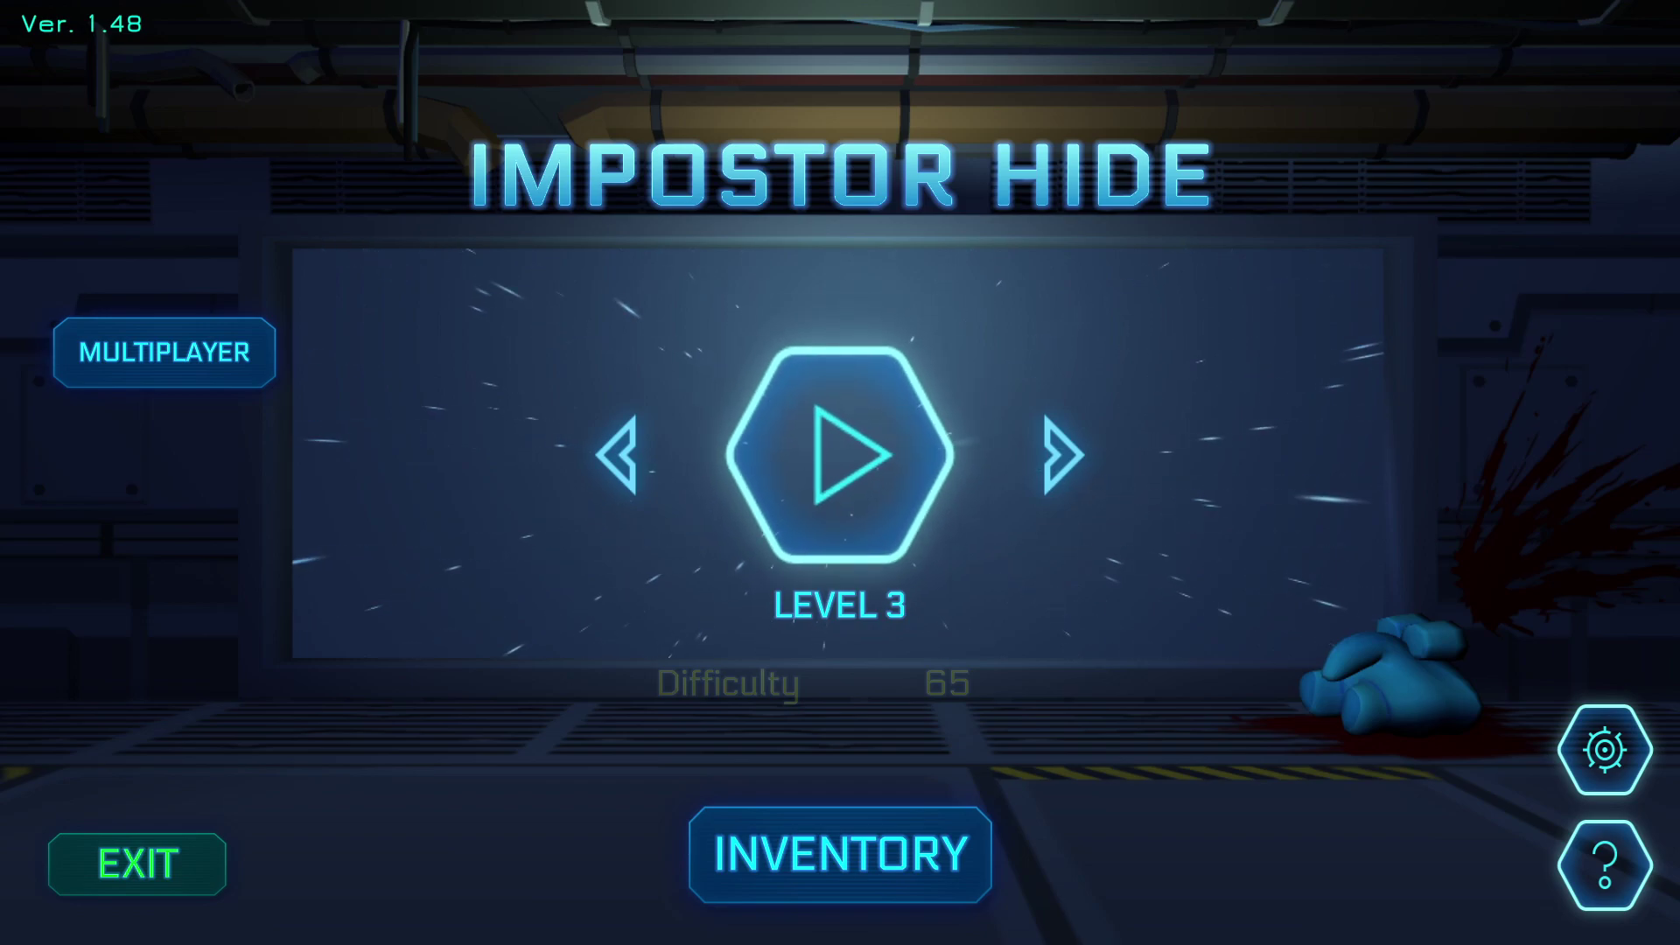
Start Level 1, pause to view Settings, then close them and resume play
click(898, 477)
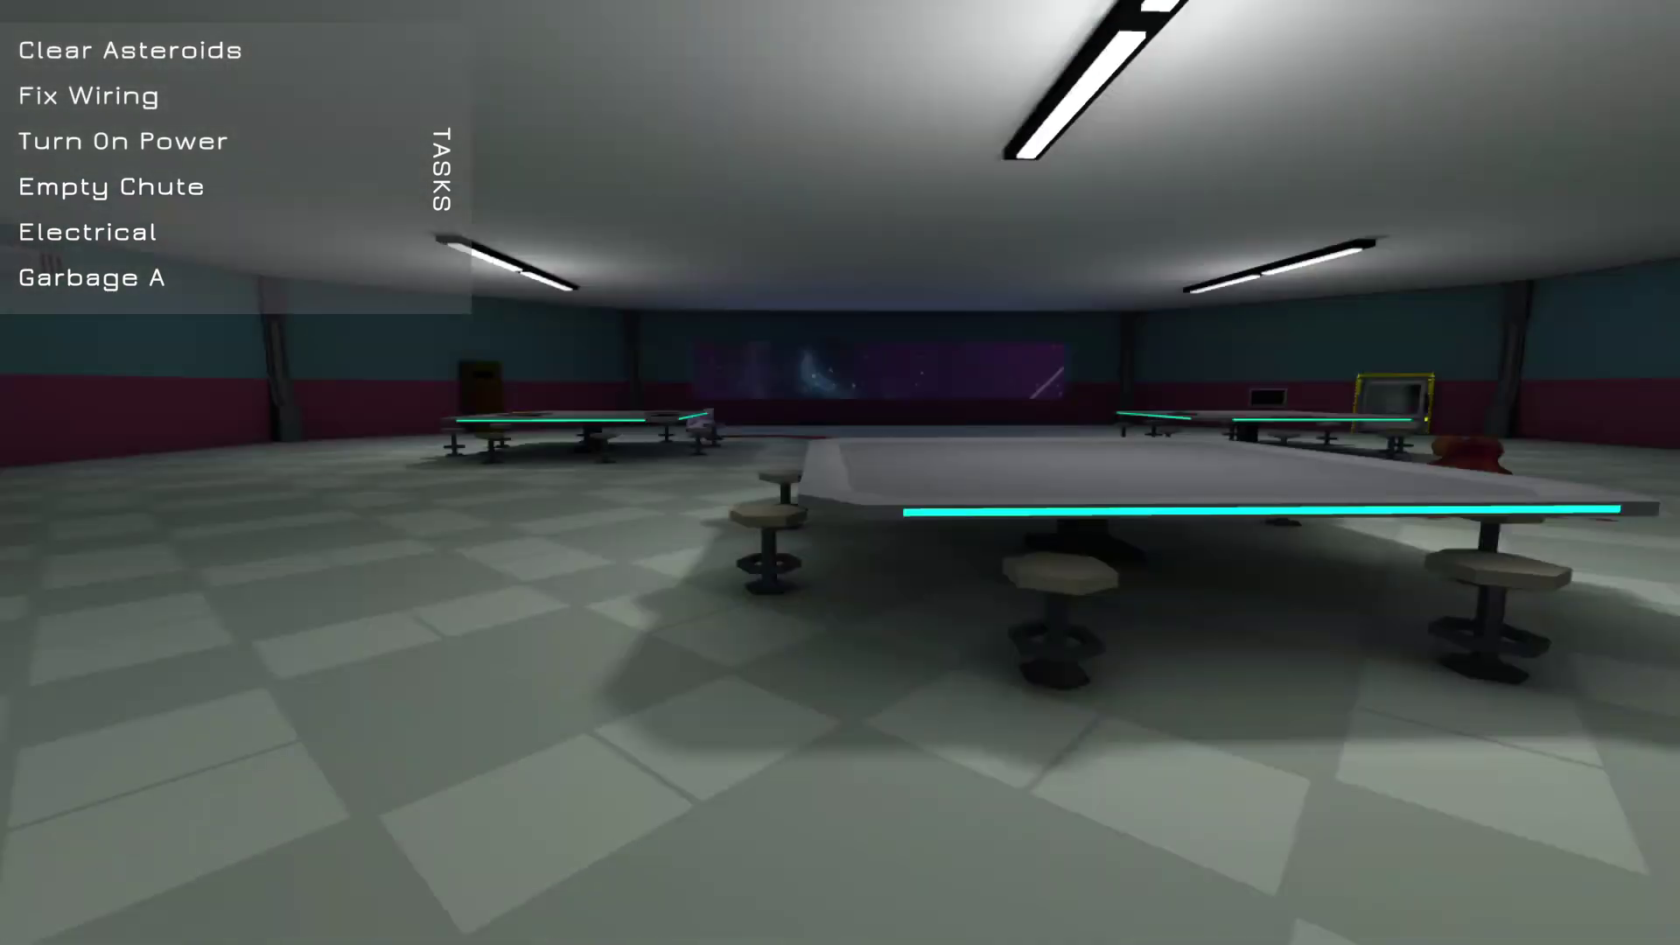
key(Escape)
click(1549, 864)
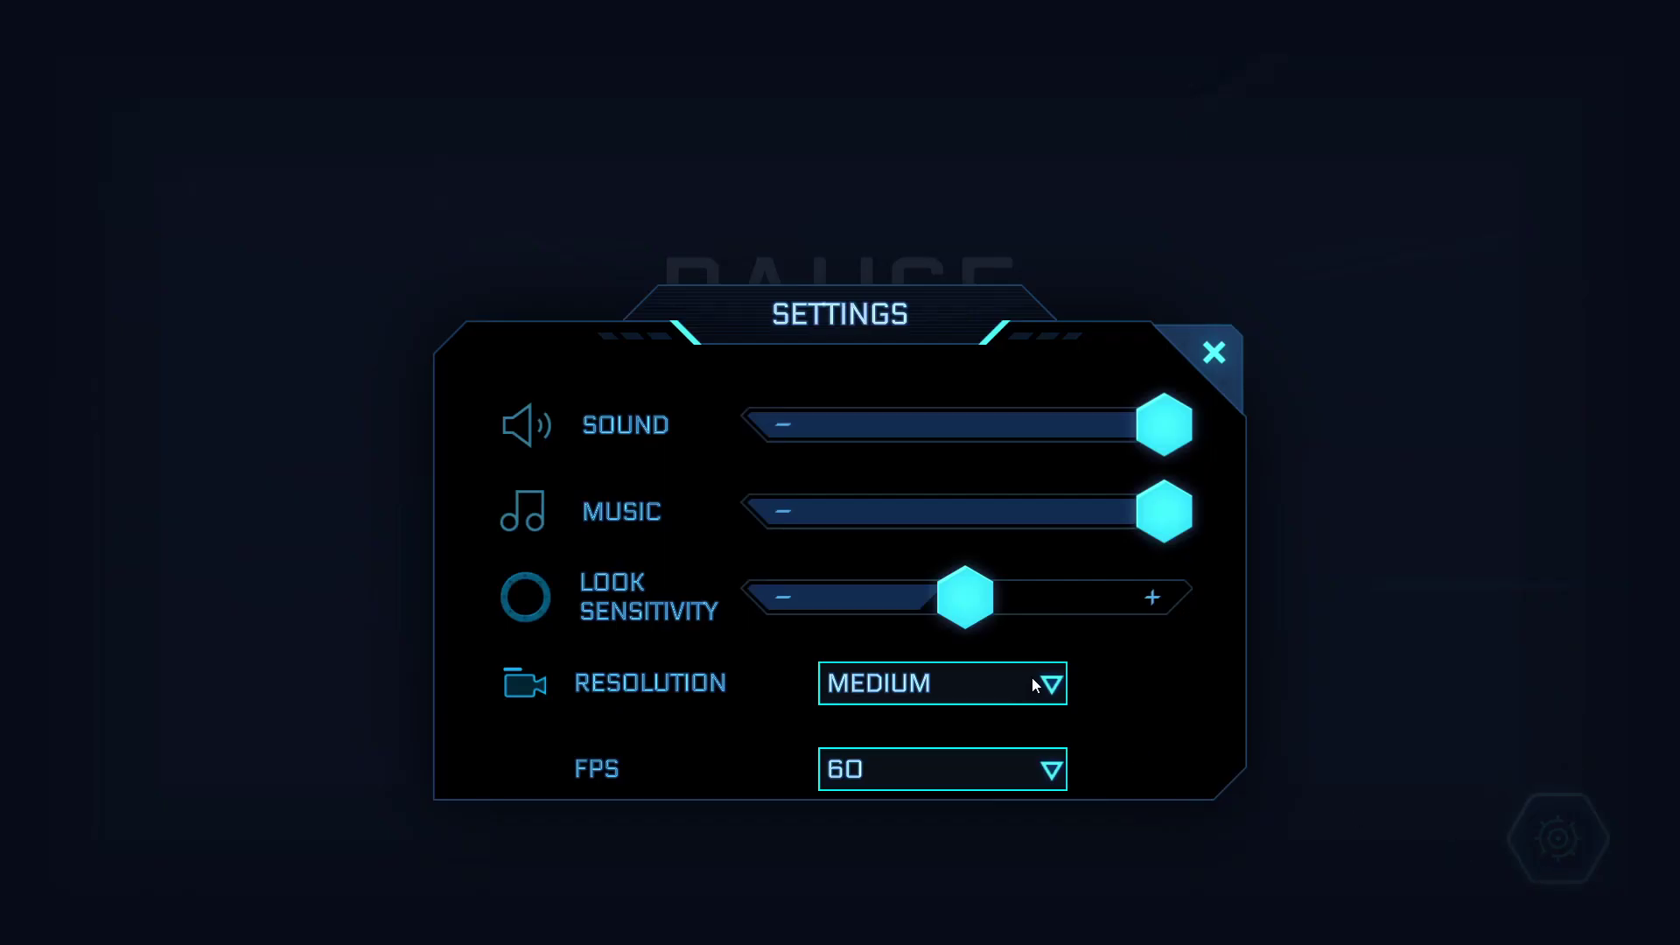
click(1214, 352)
click(851, 555)
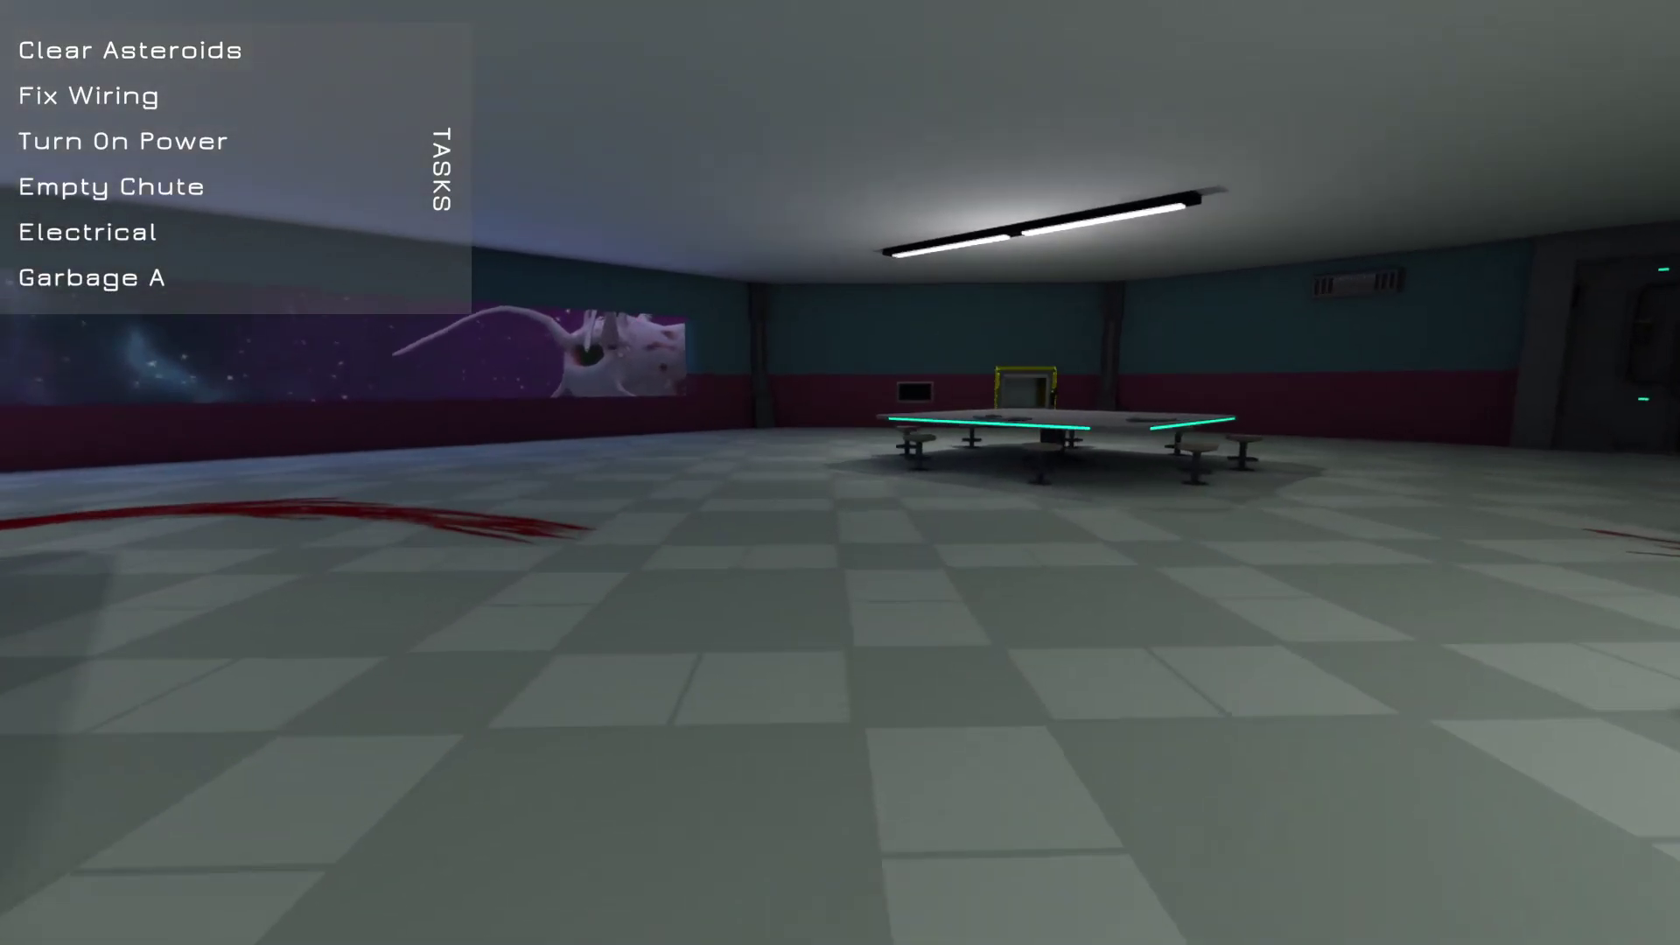
Walk to the yellow garbage chute and pull its lever to complete Empty Chute
key(Tab)
key(Tab)
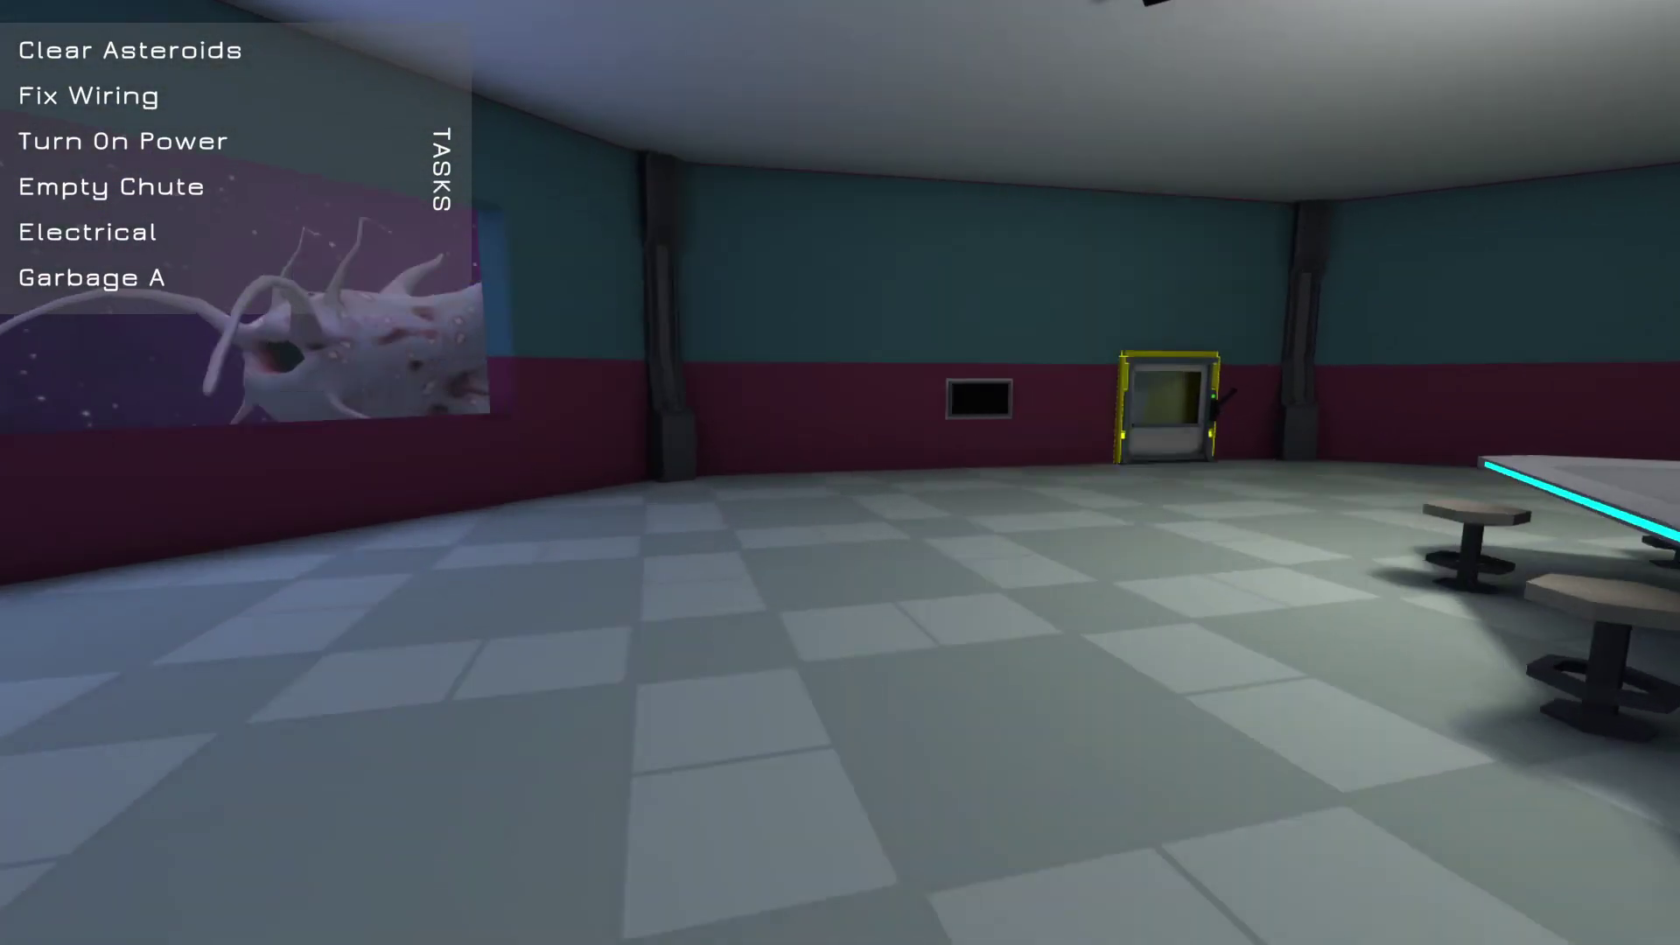
key(w)
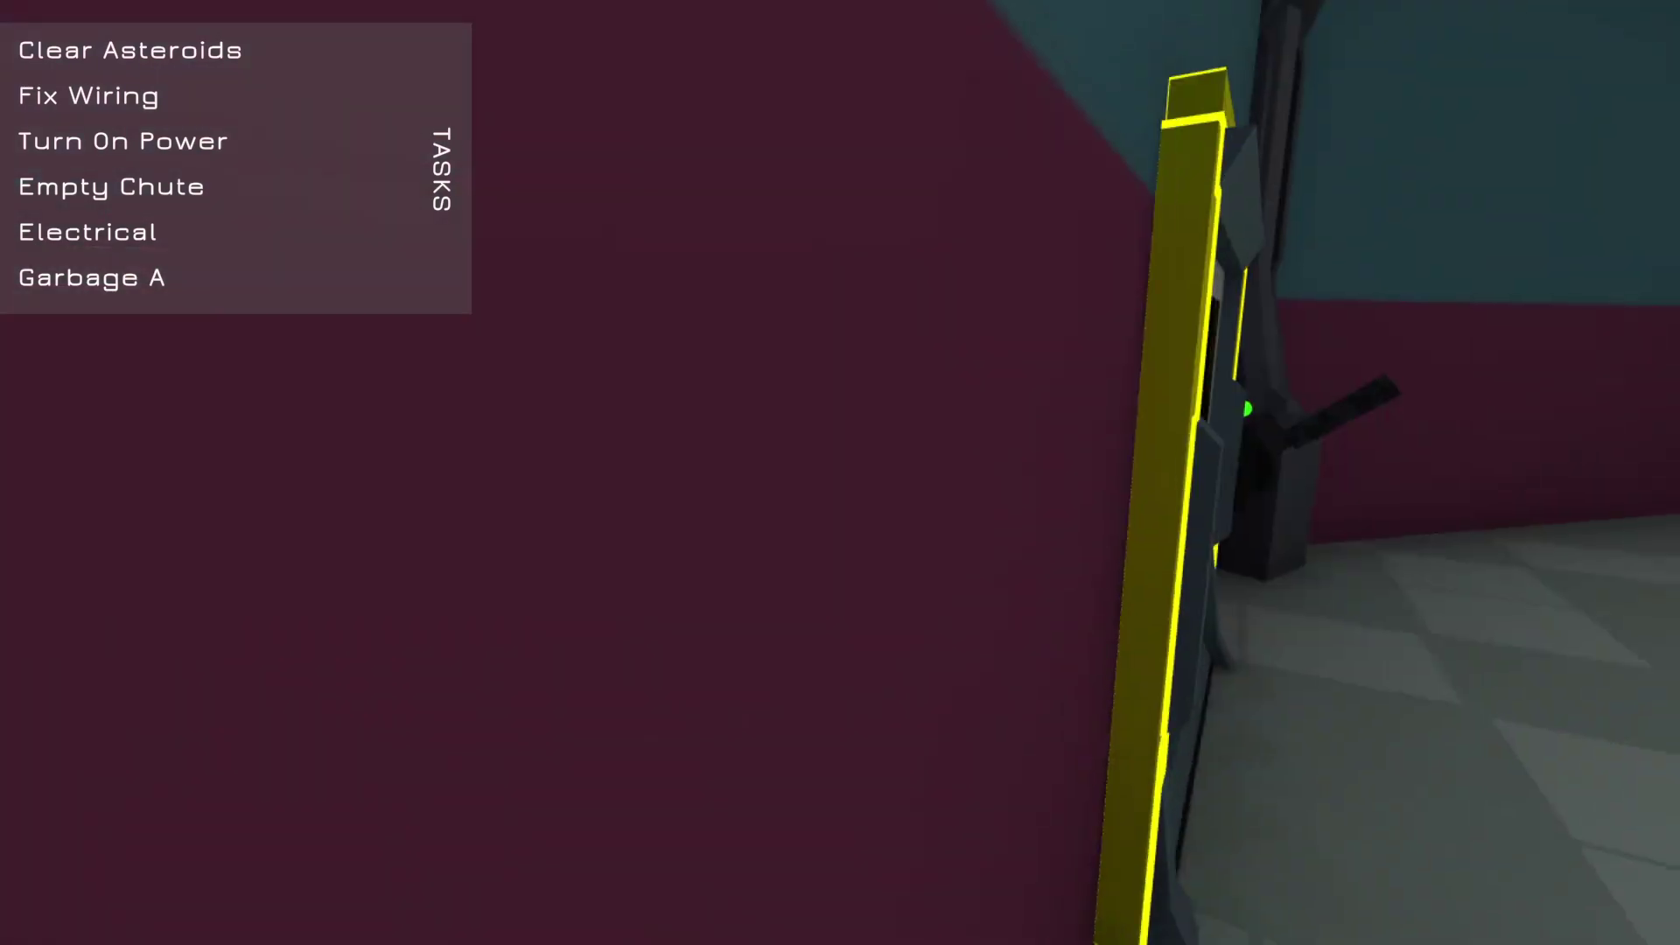
key(f)
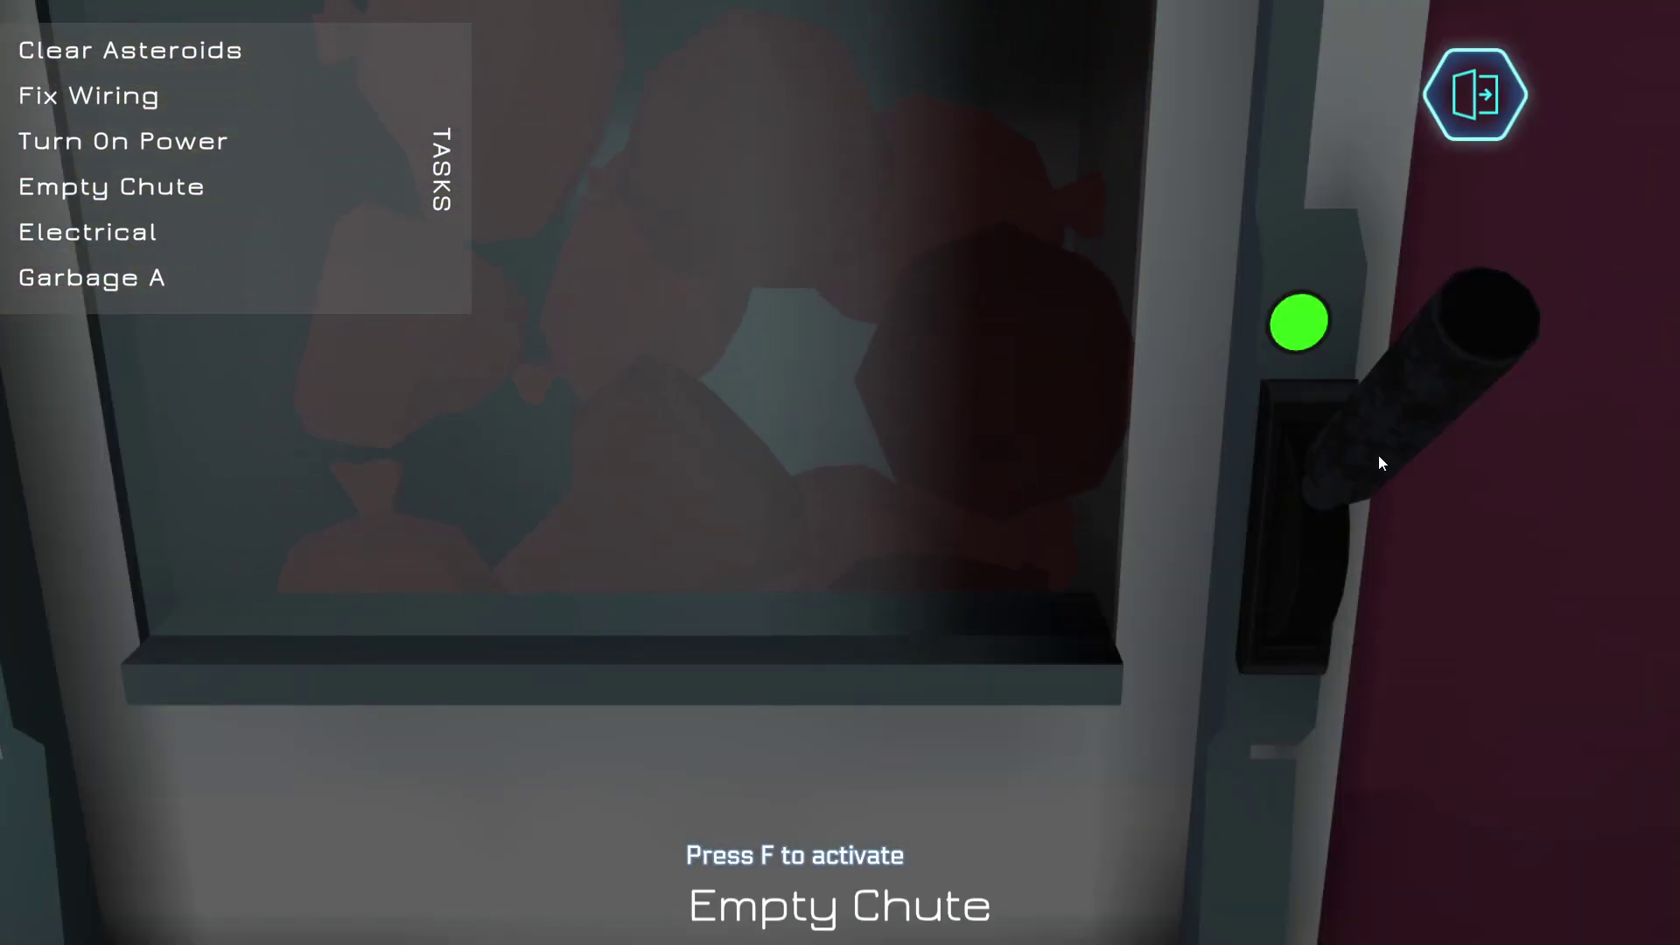
drag(1331, 868, 1339, 938)
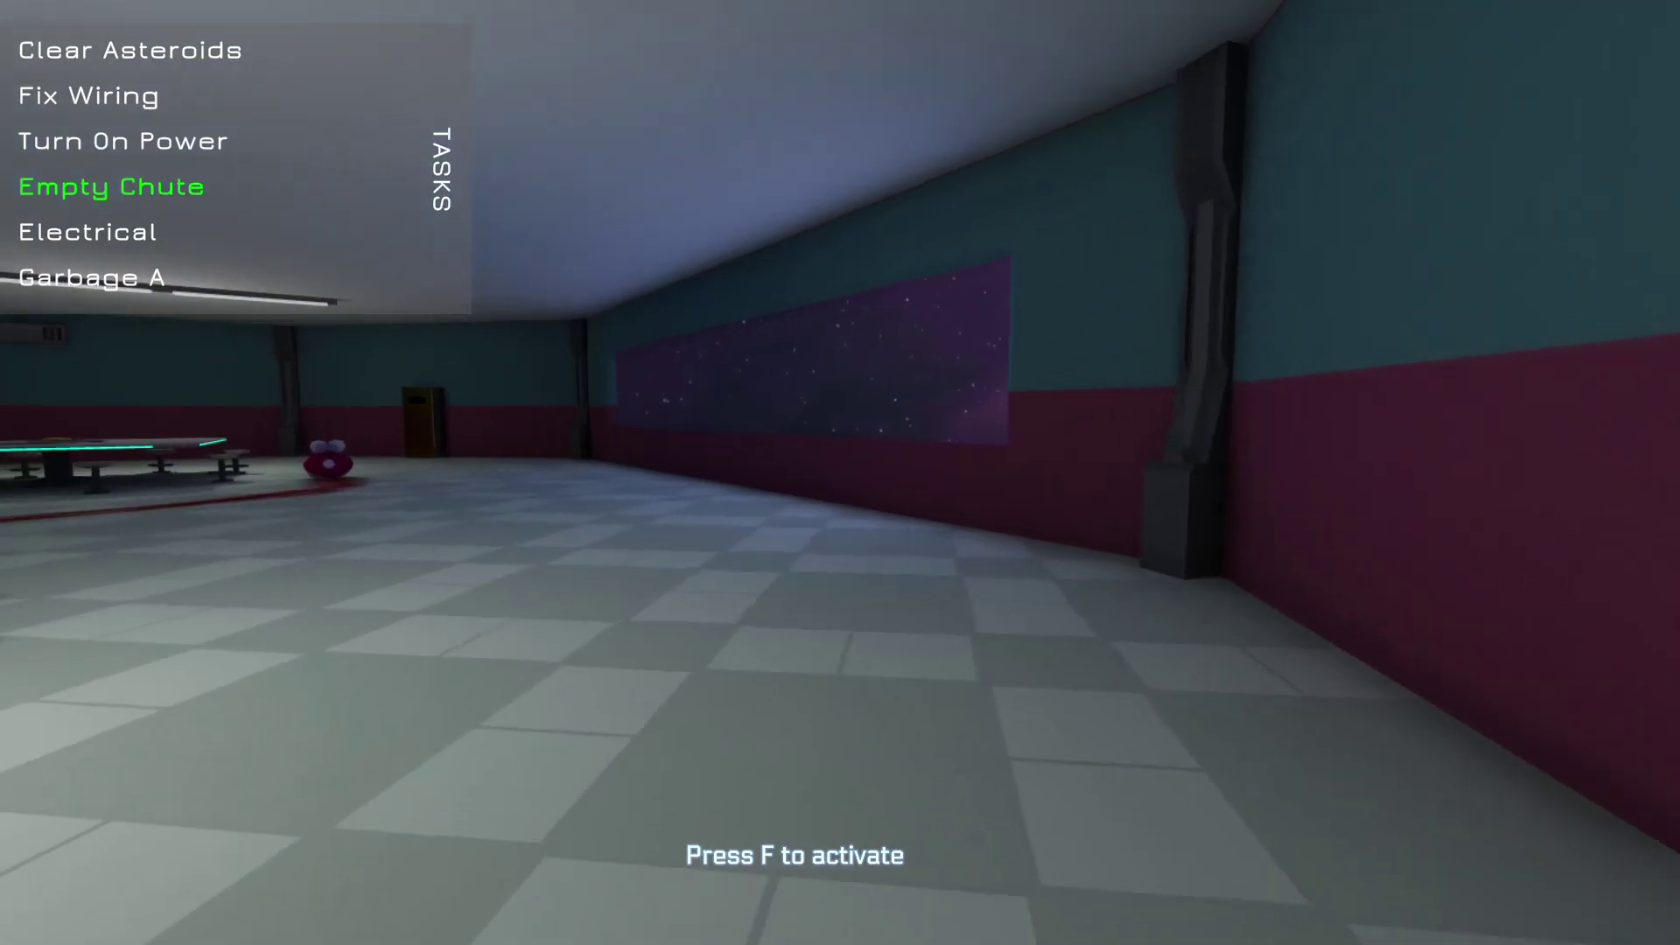
Walk past the red body and out into the corridor
key(w)
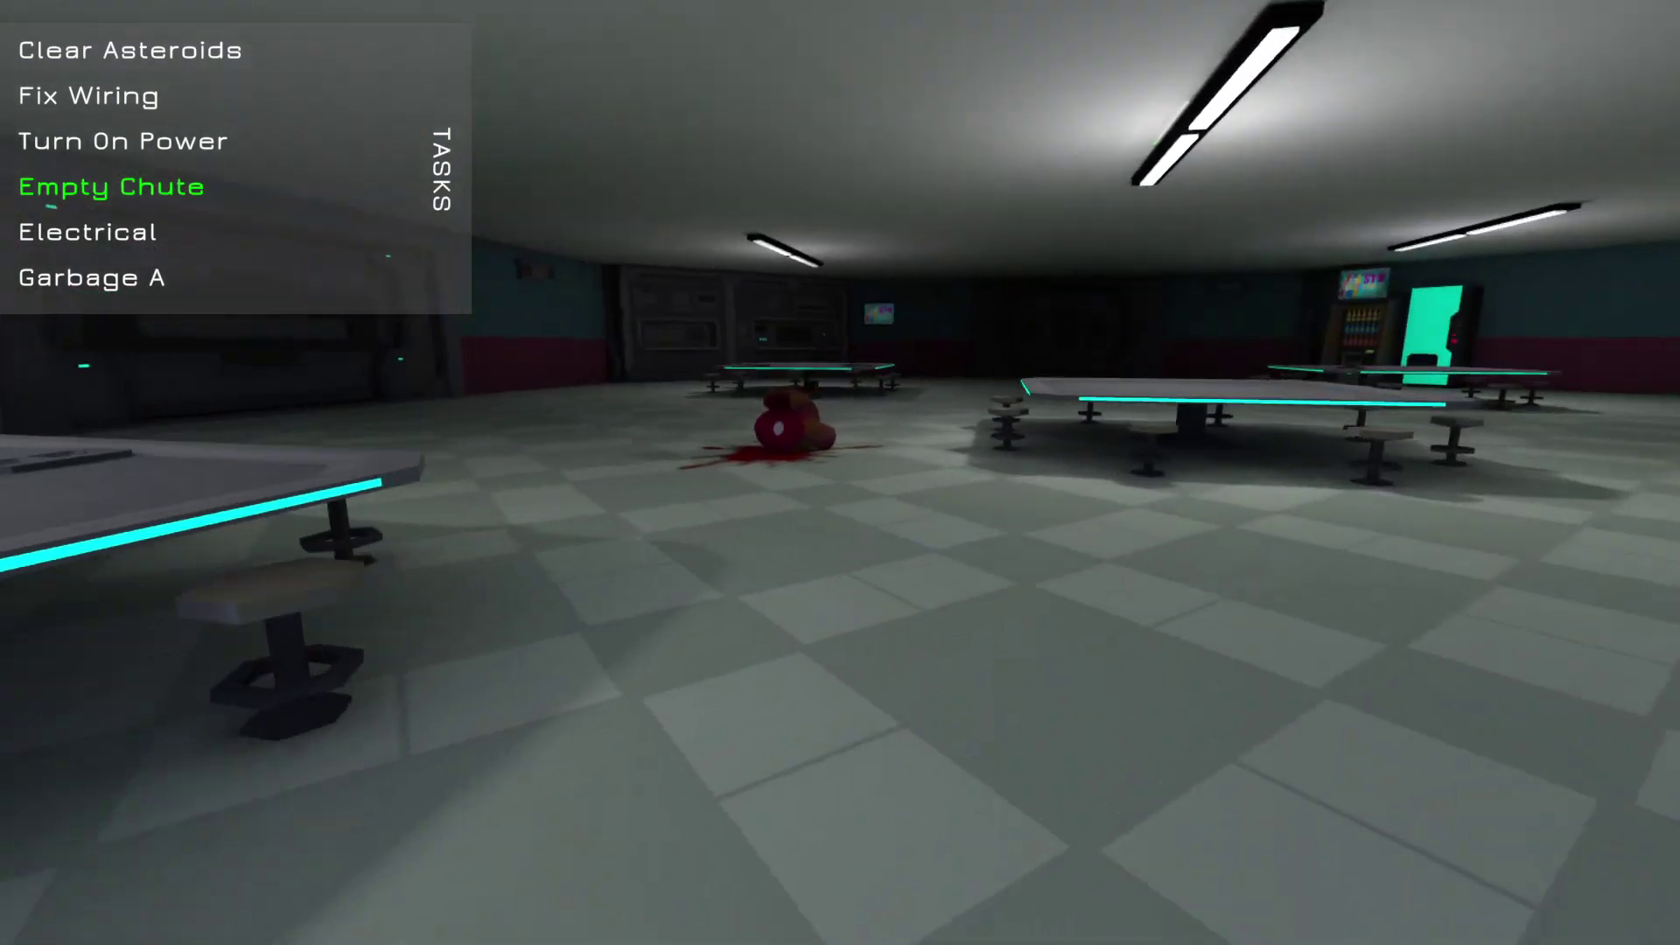
key(w)
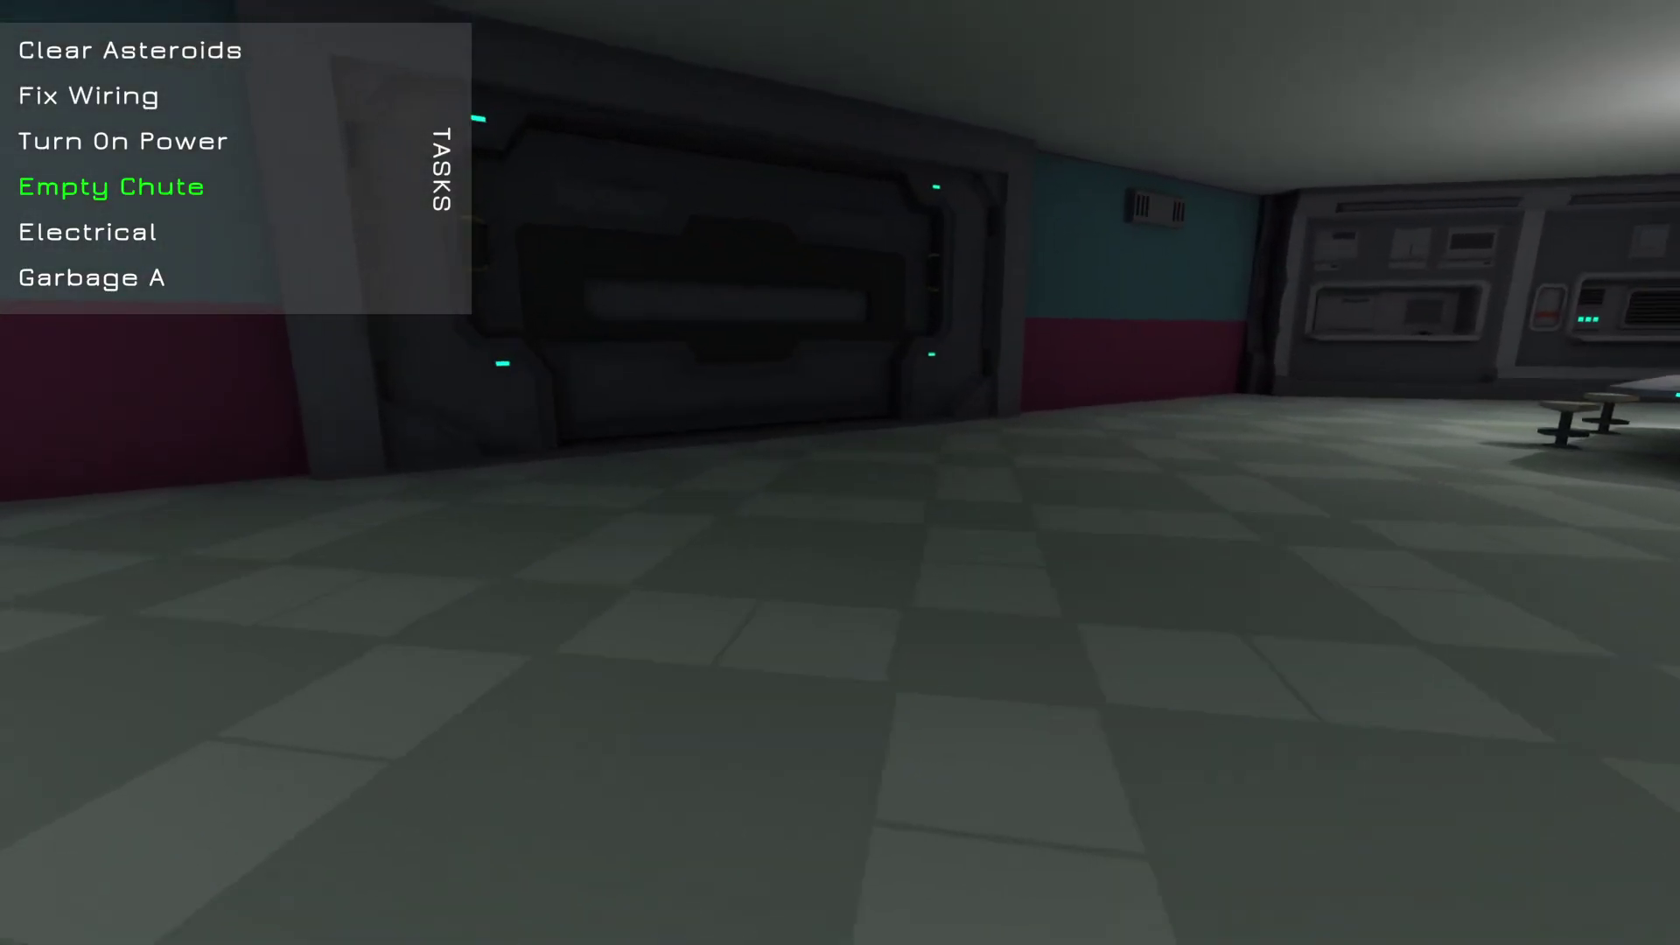
key(w)
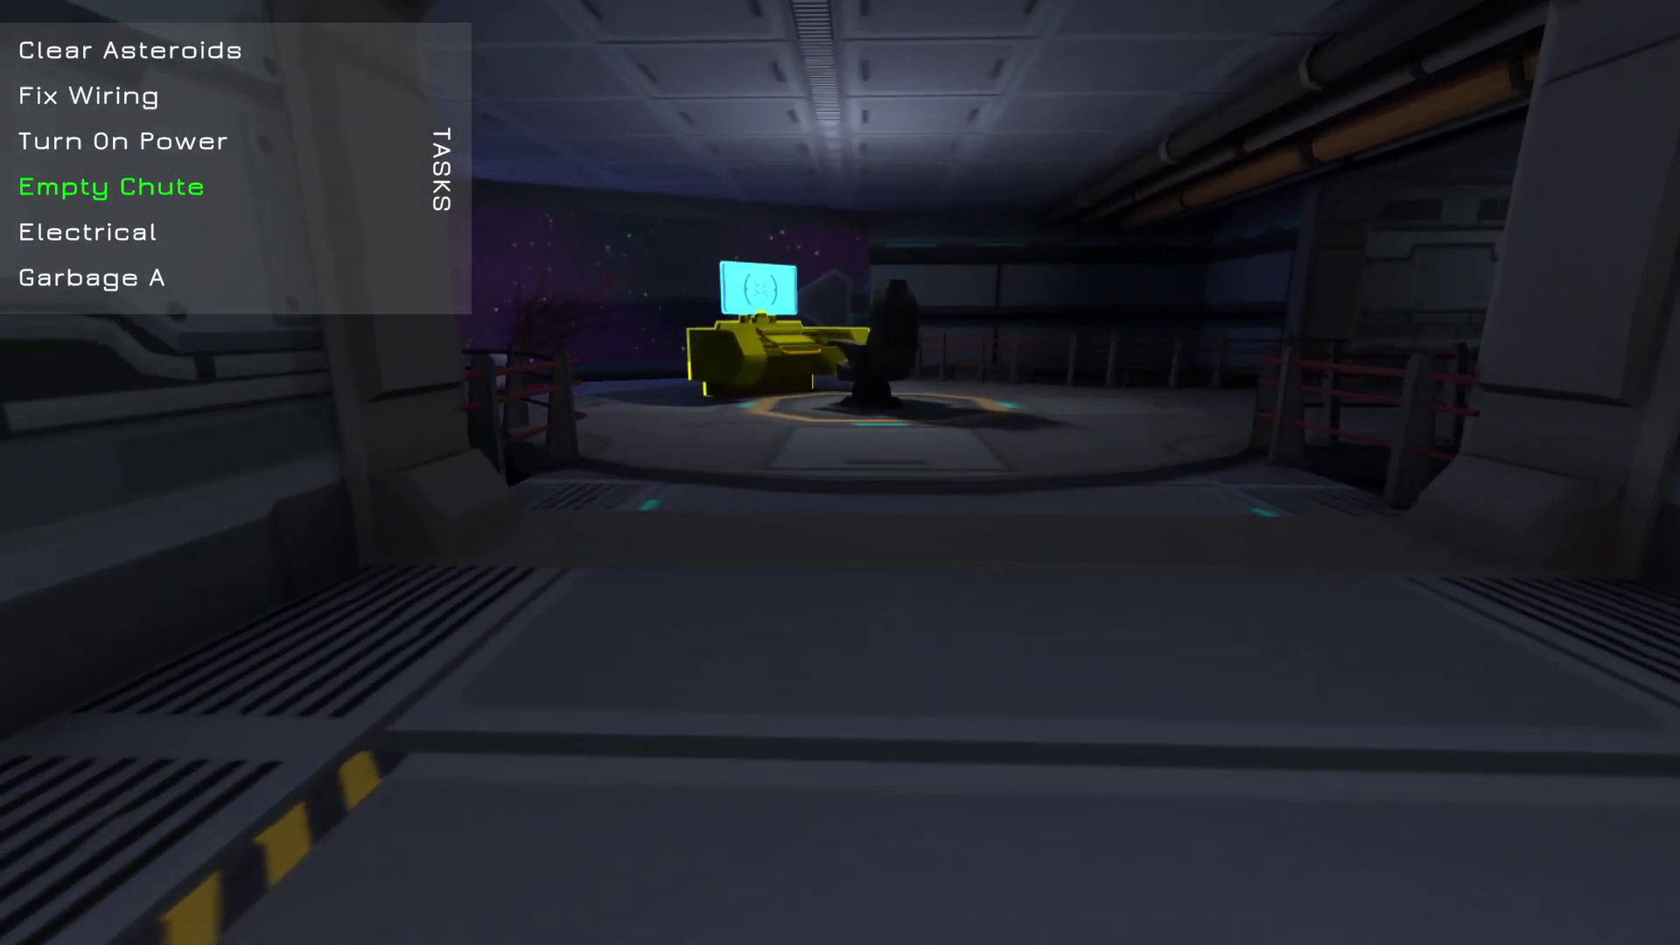
Reach the yellow console, glance at the map, and start Clear Asteroids
key(w)
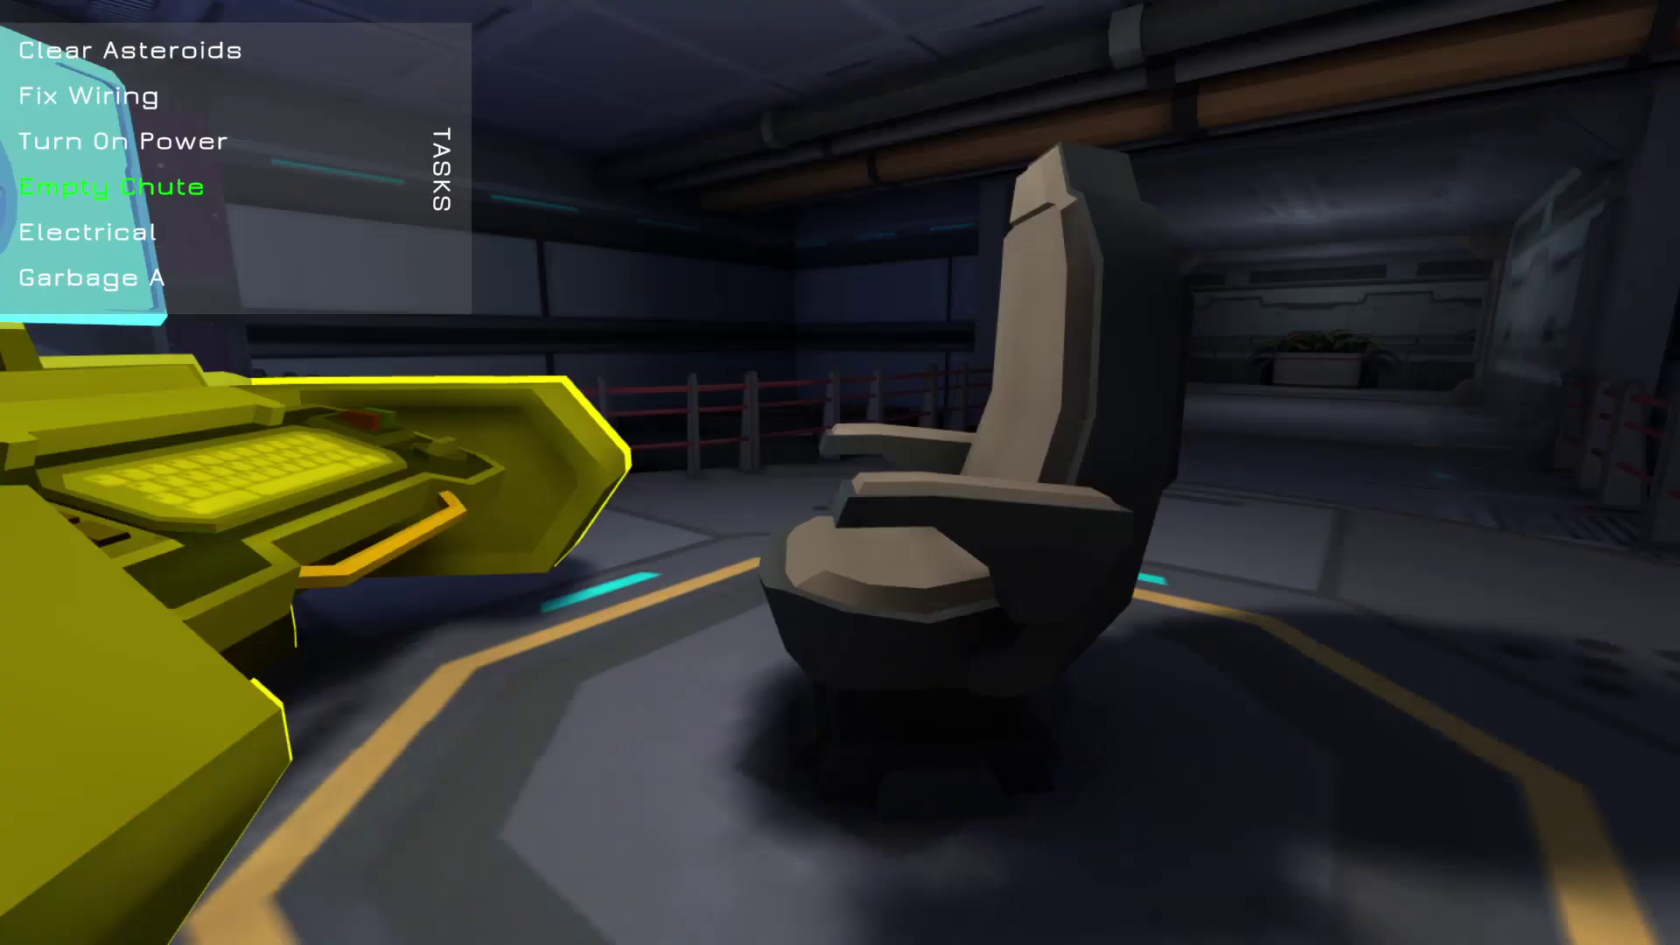
key(Tab)
key(Tab)
key(f)
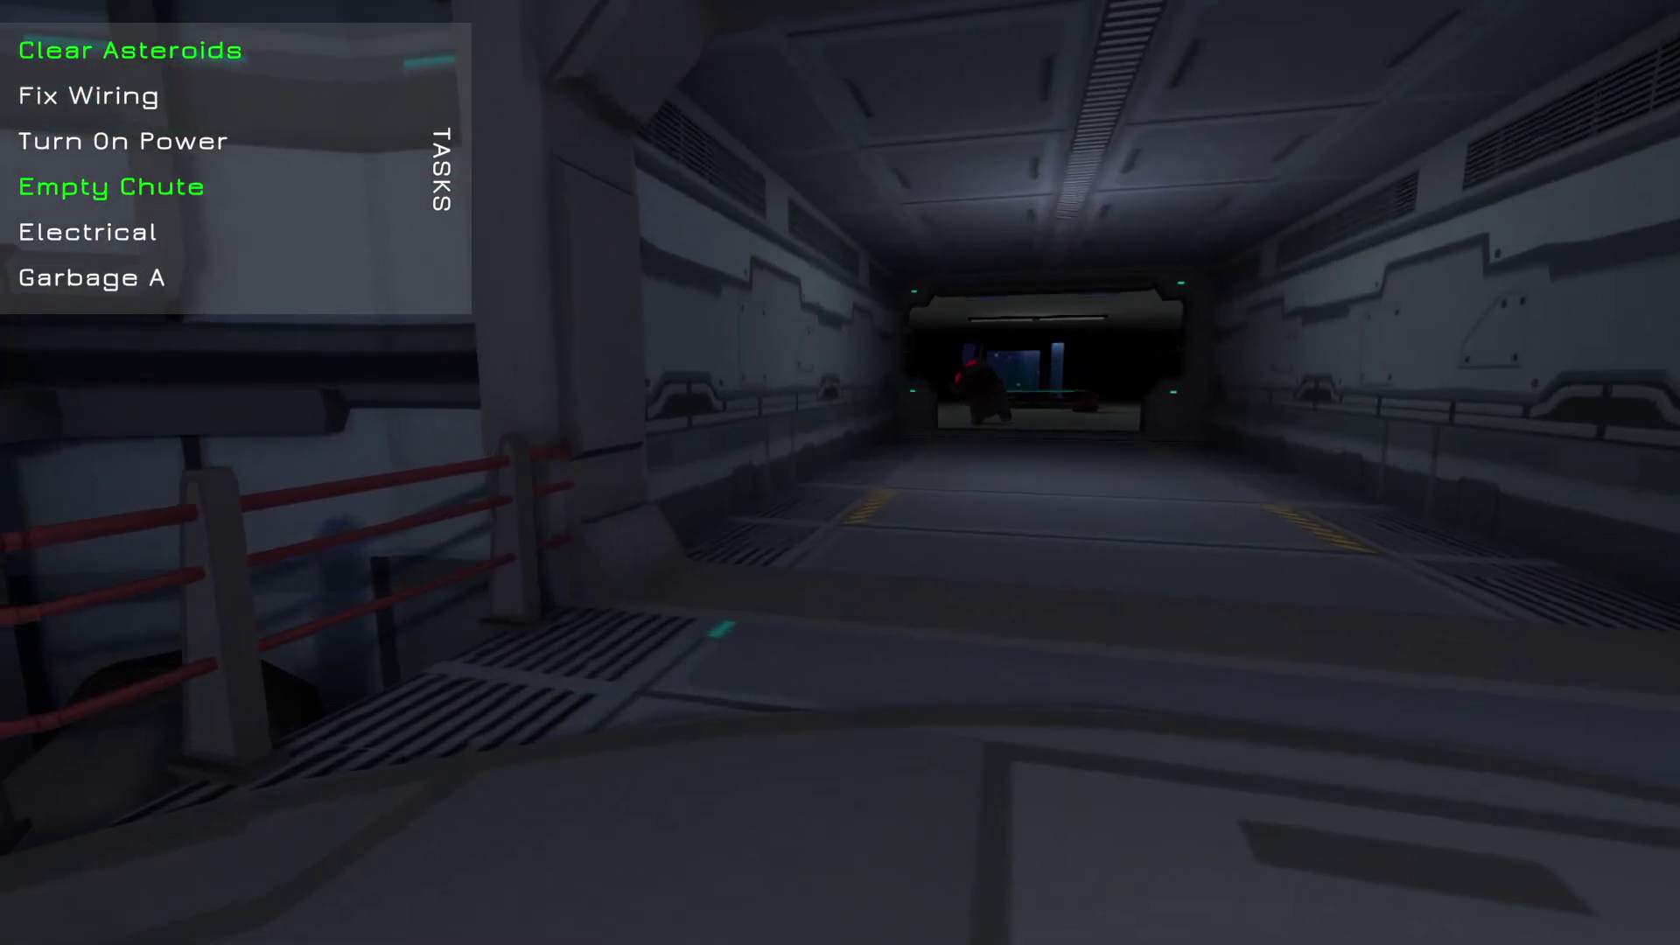
Walk the corridors past the planter and the yellow body to the dark corridor
key(w)
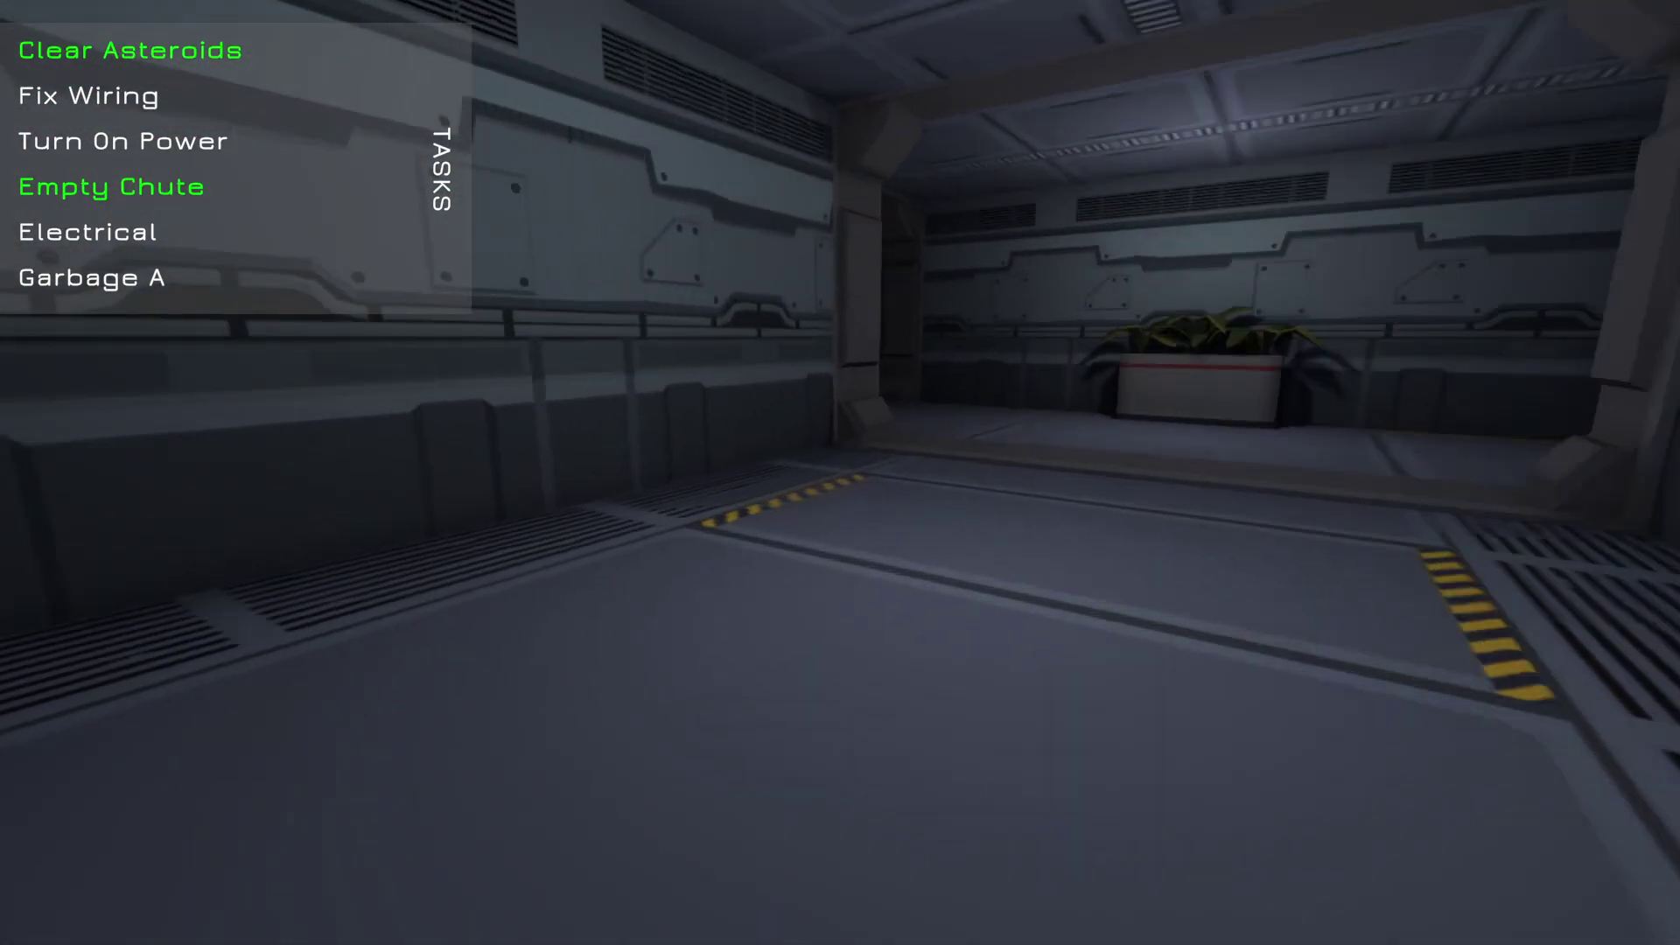
key(w)
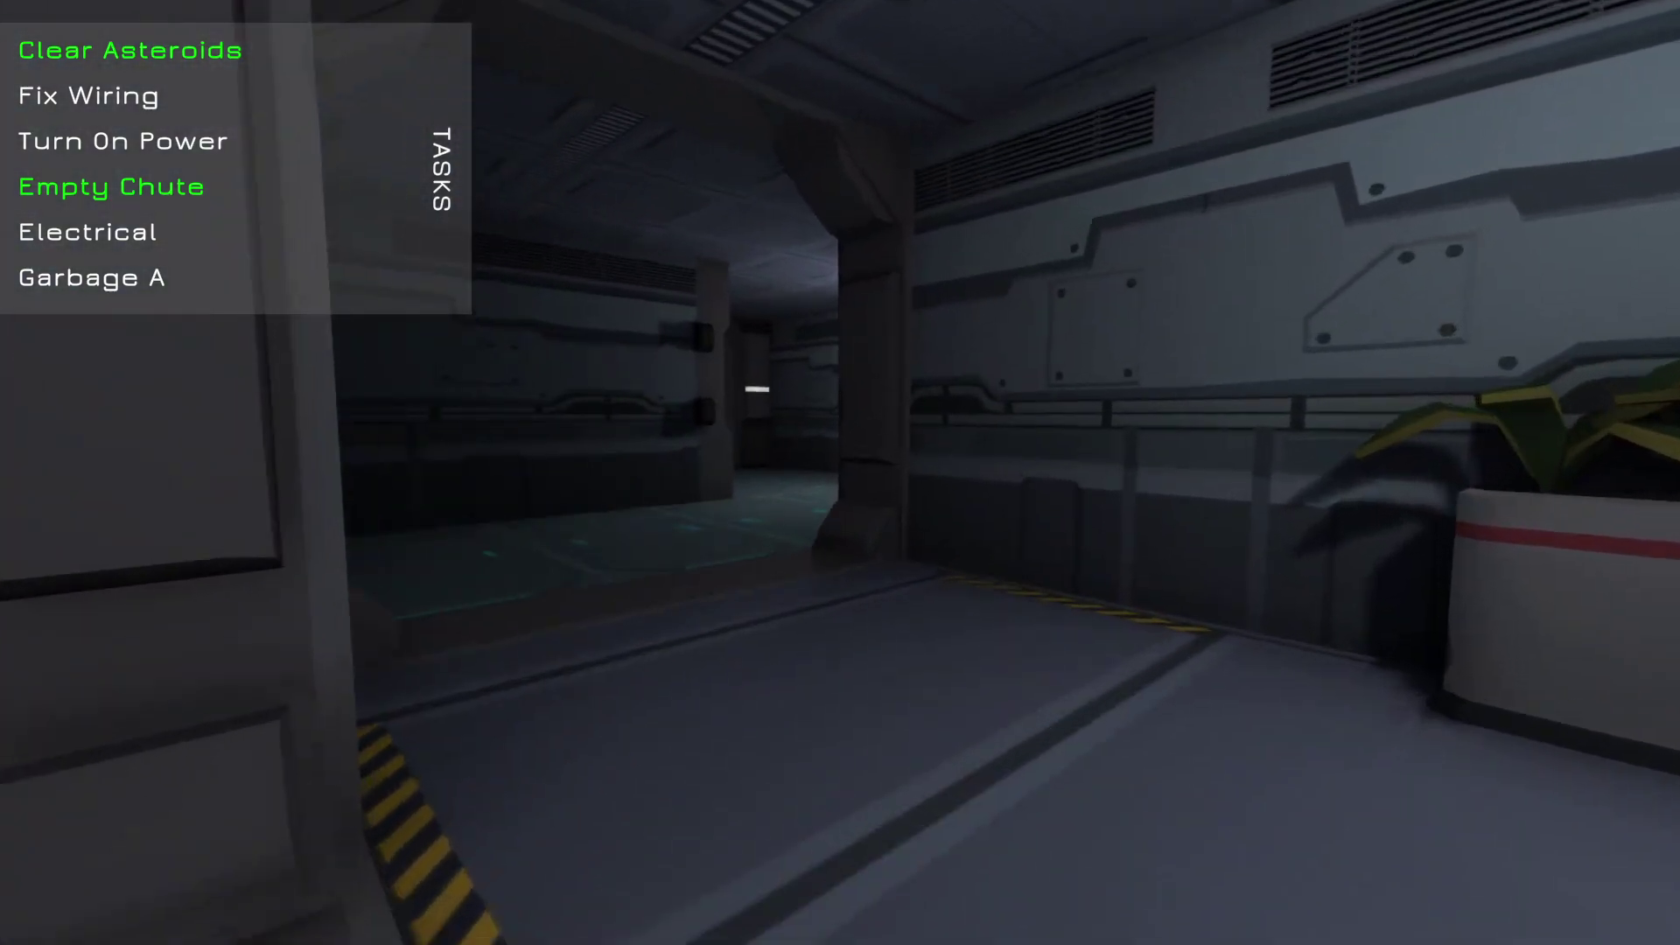
key(w)
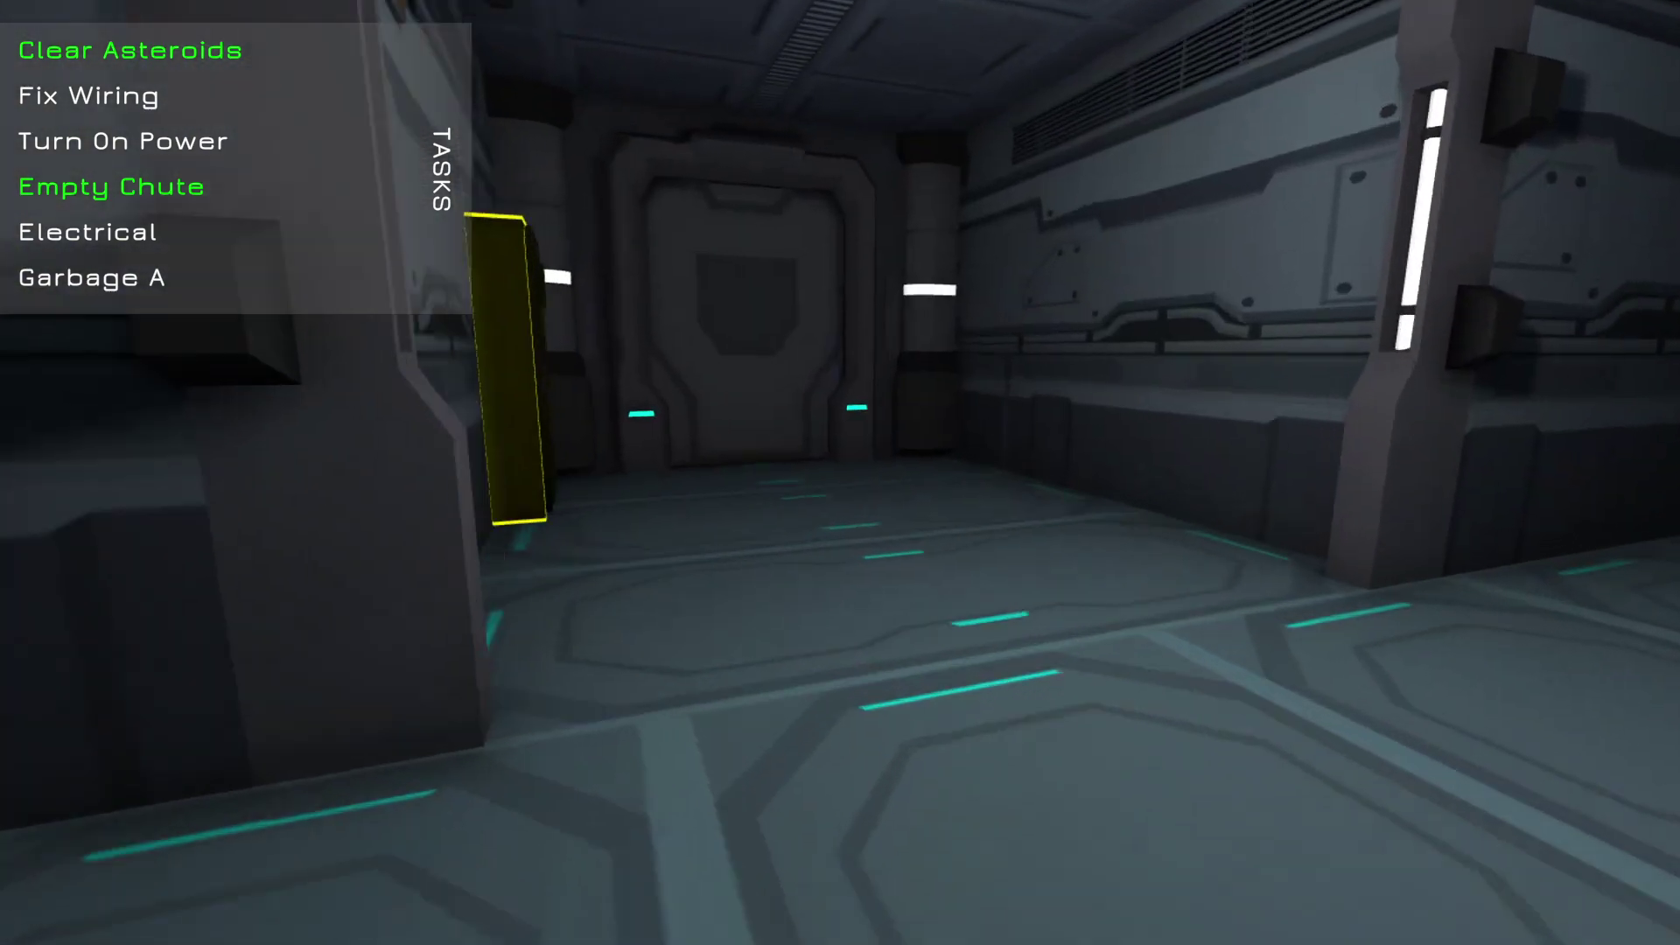
key(w)
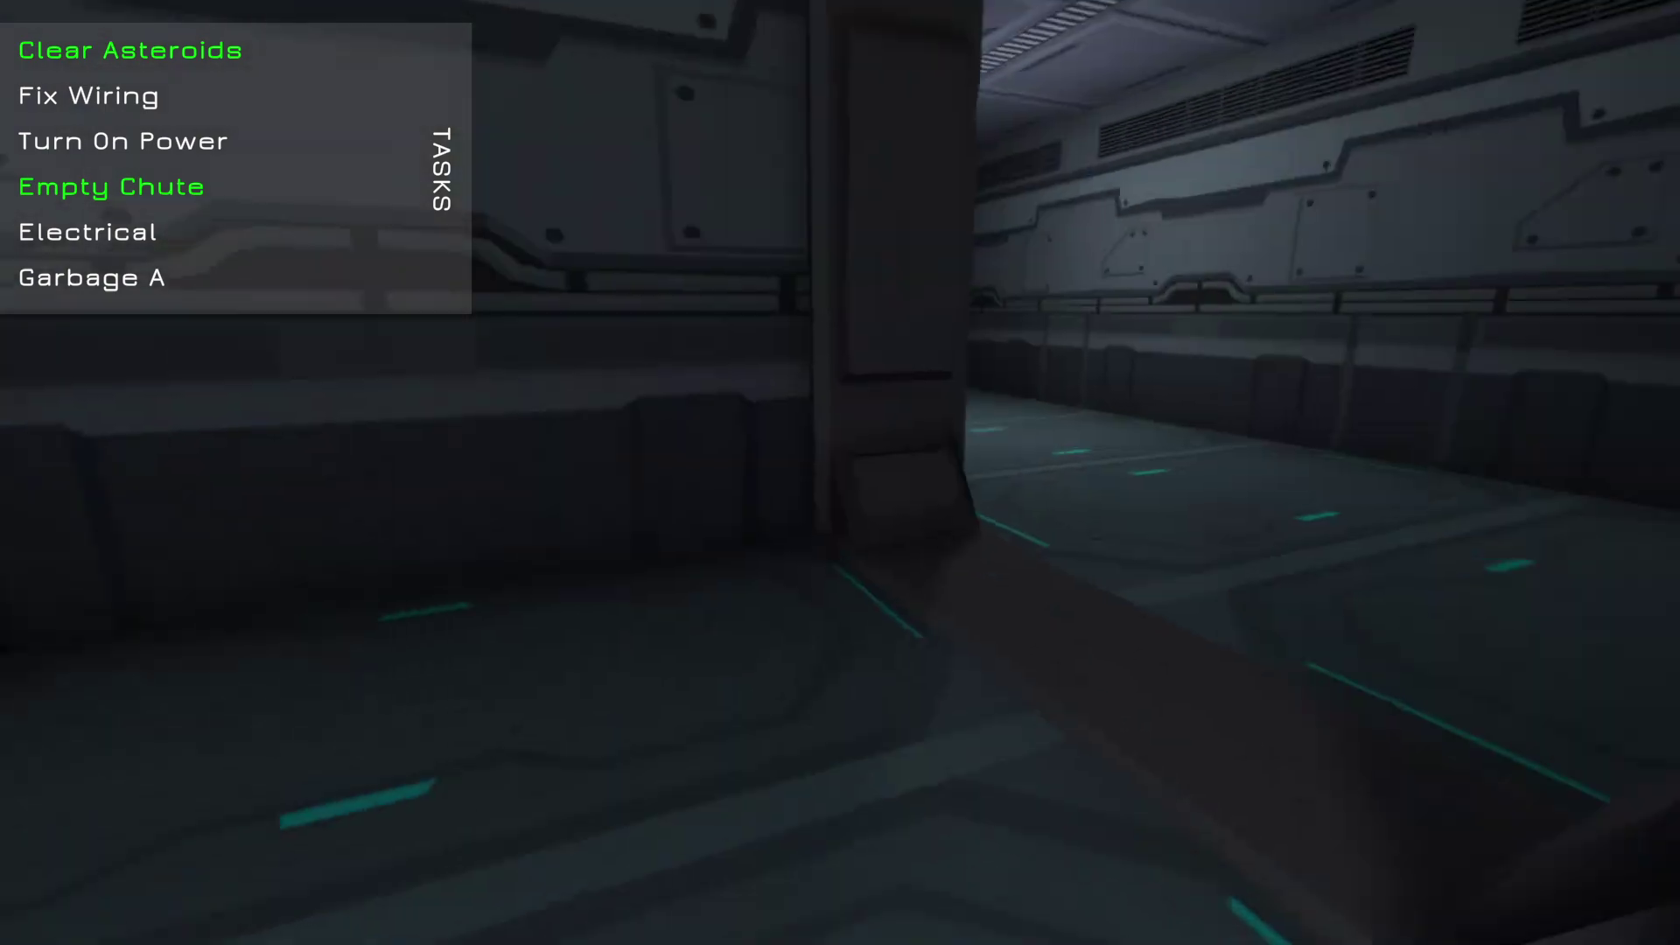
key(w)
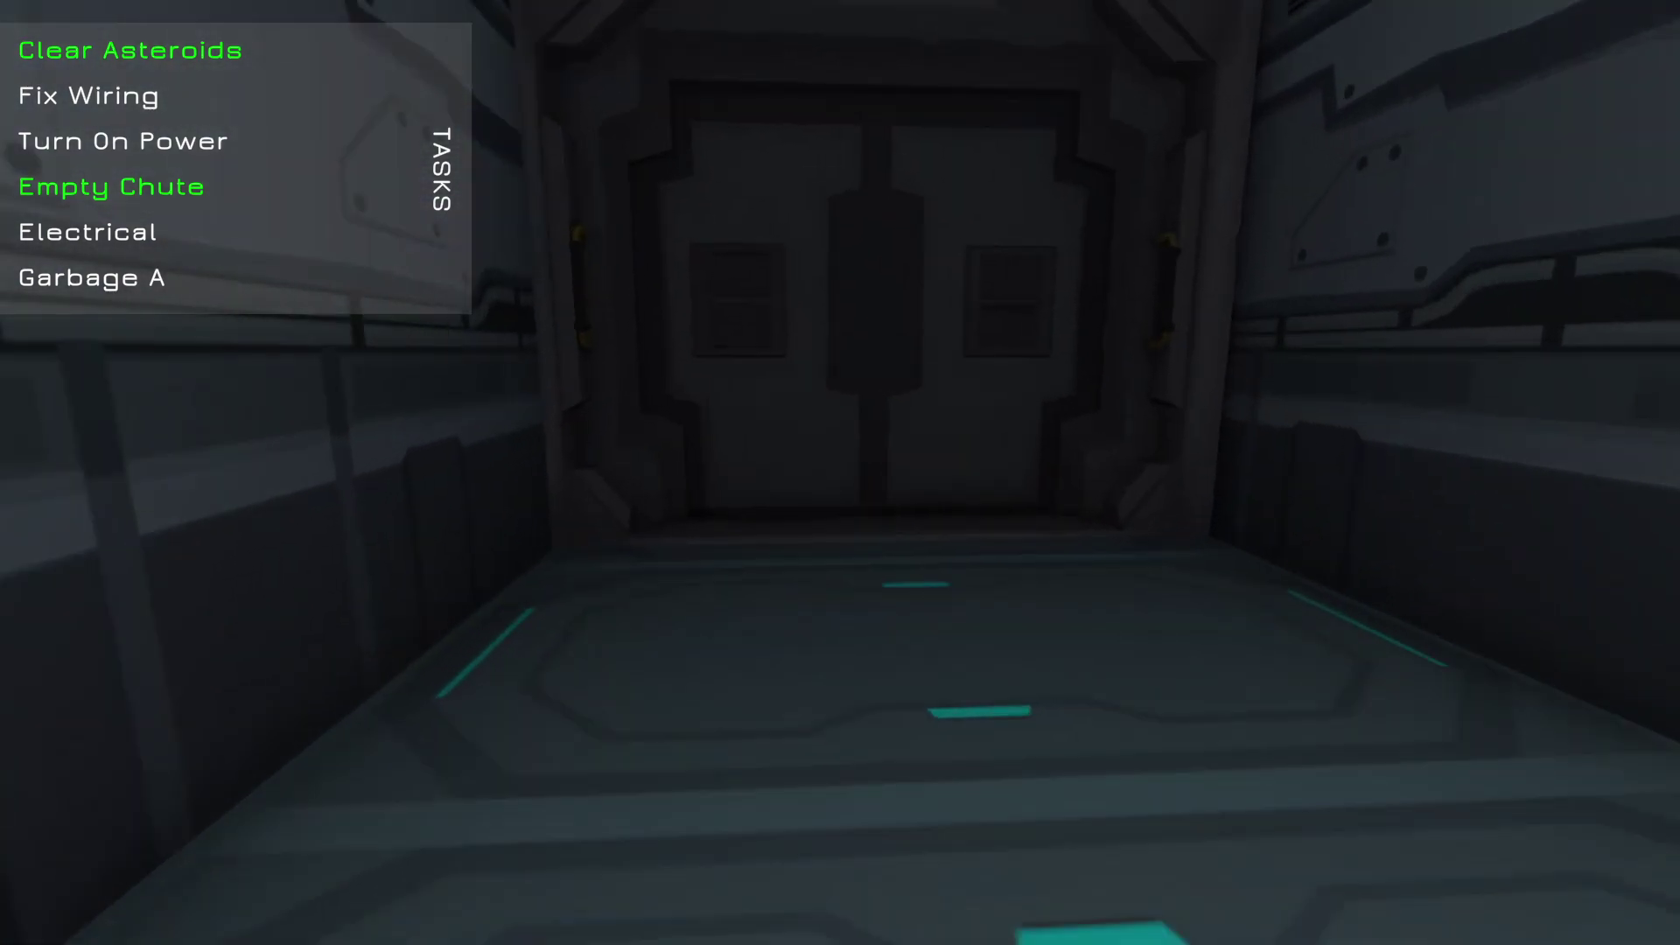
key(w)
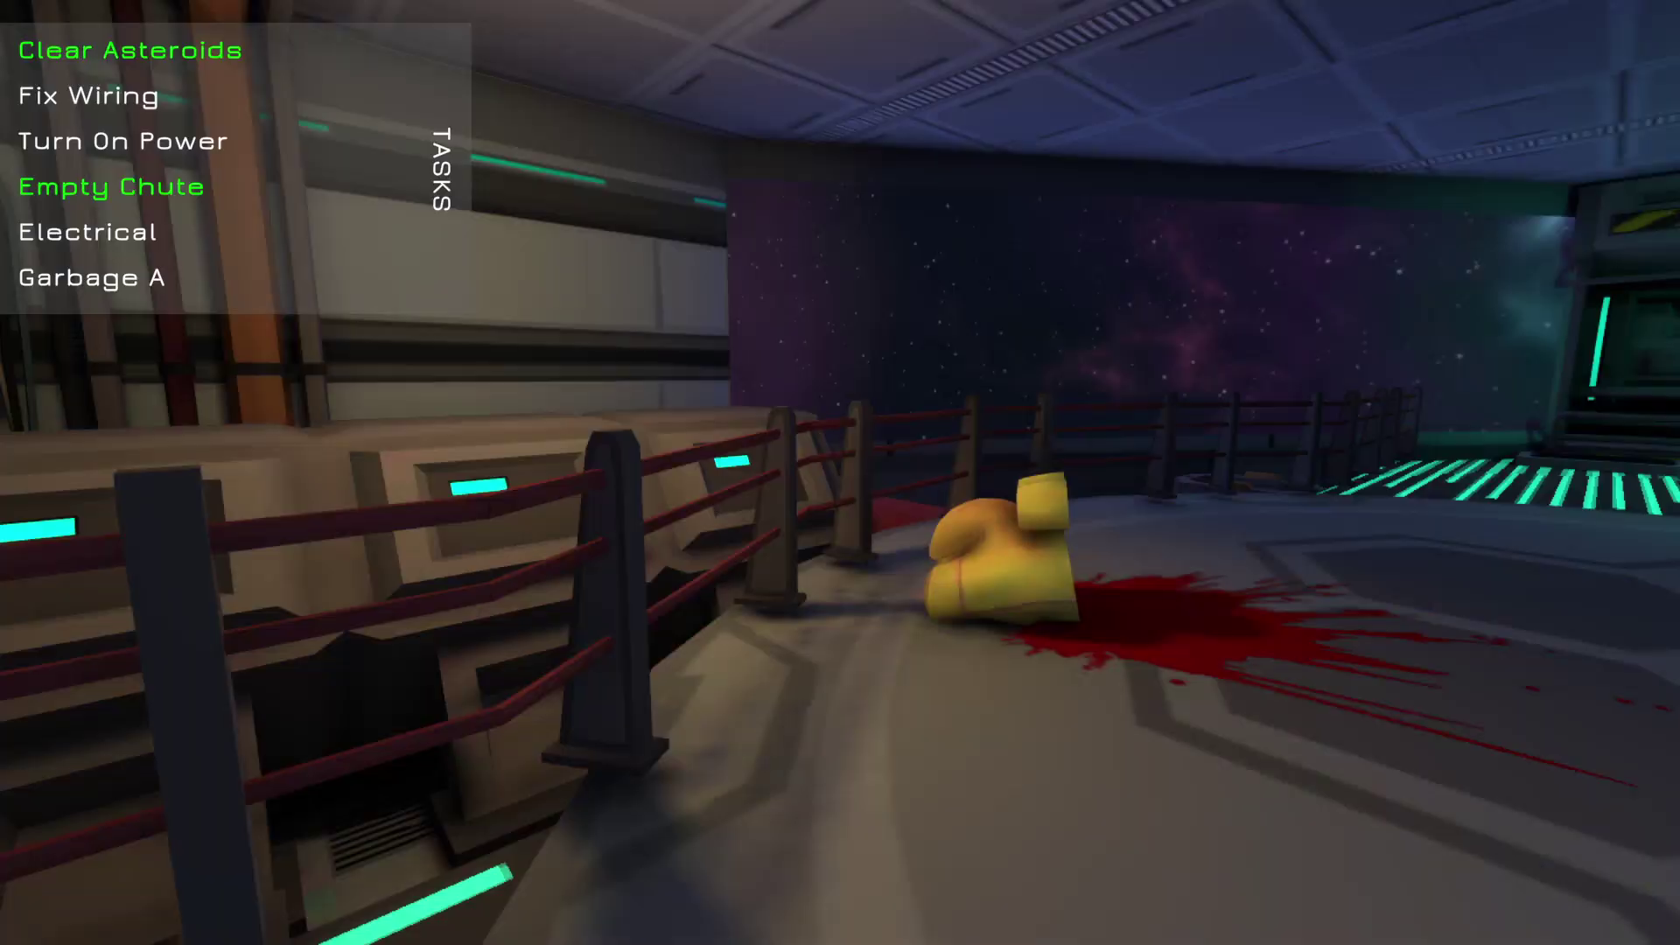
key(w)
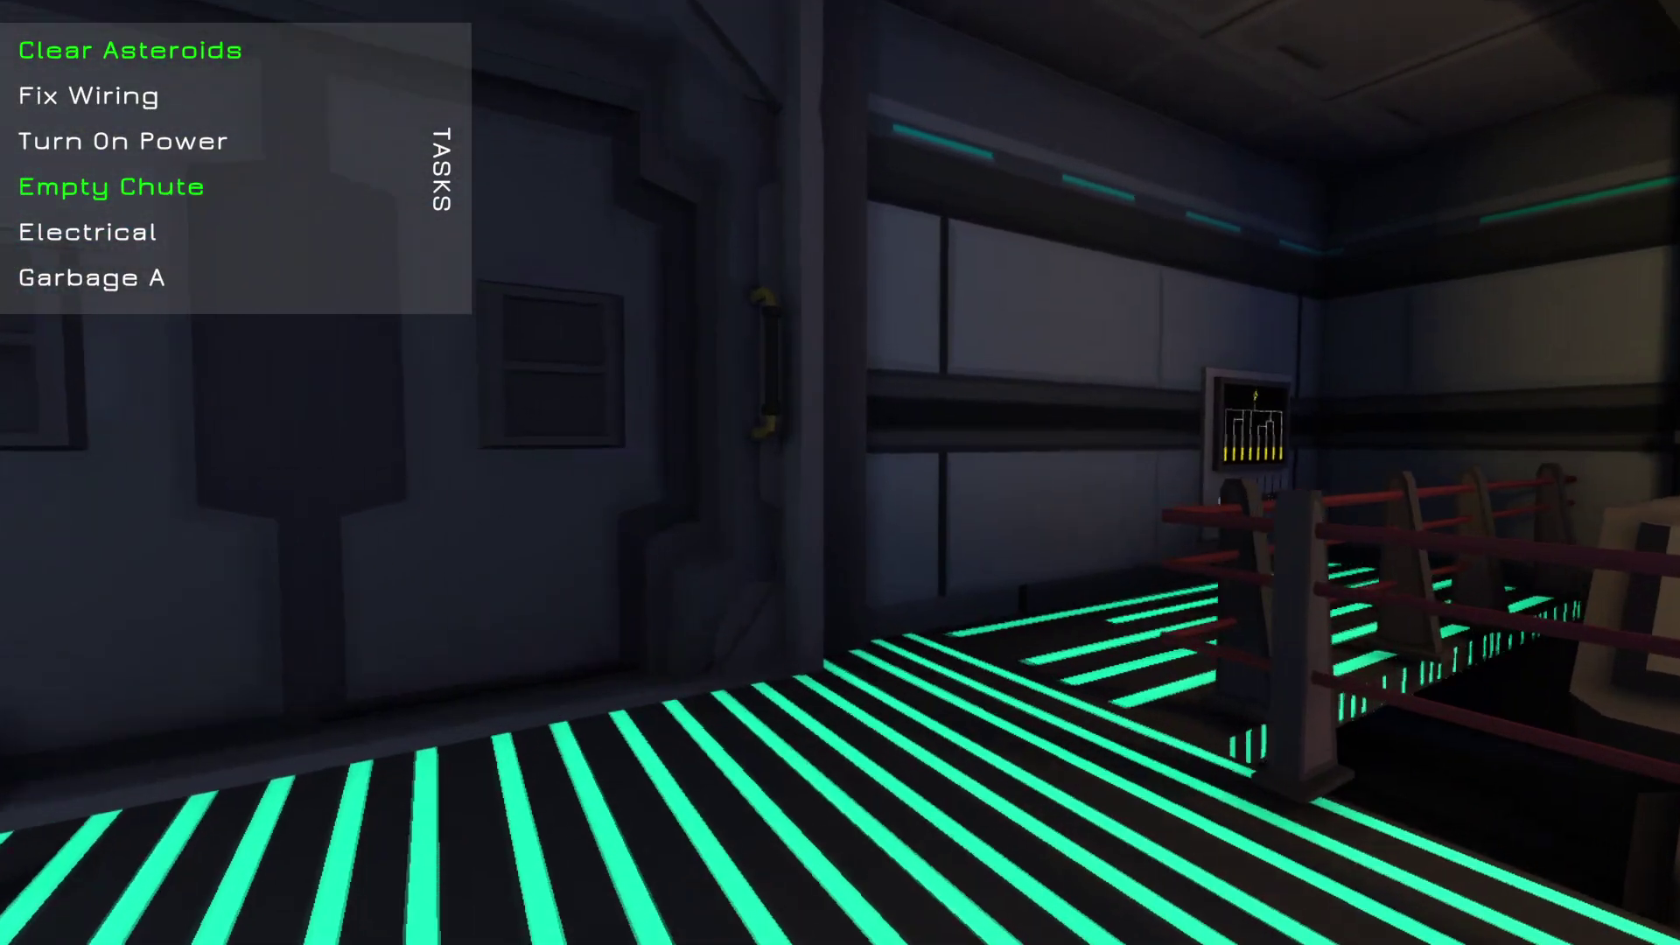
key(w)
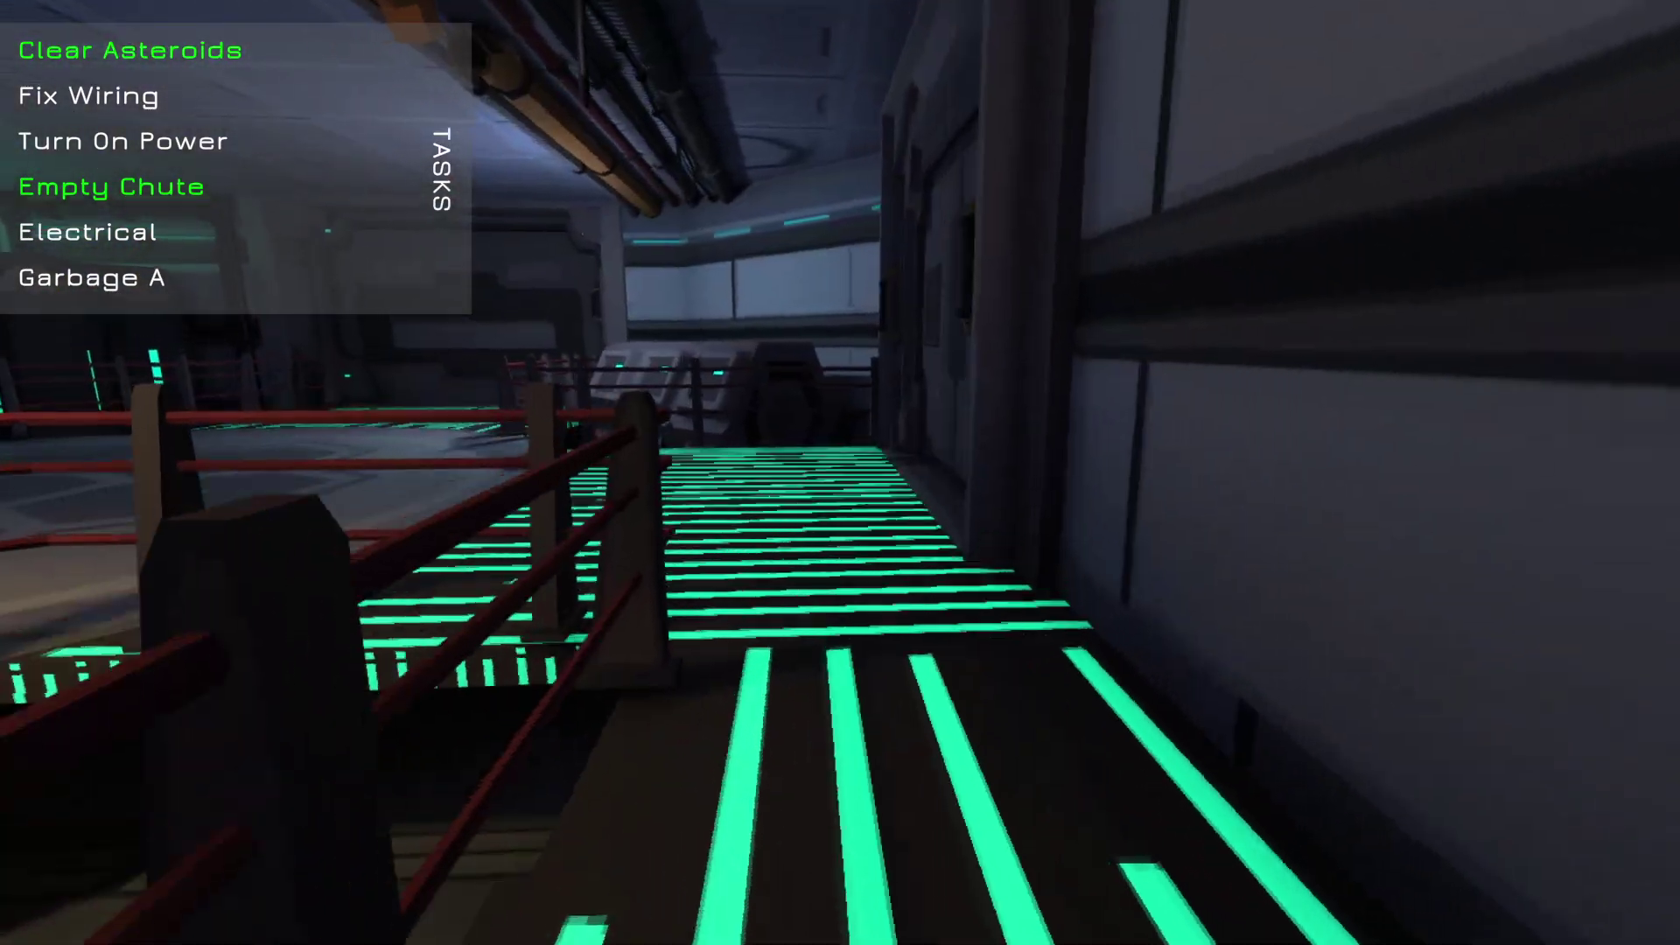
key(w)
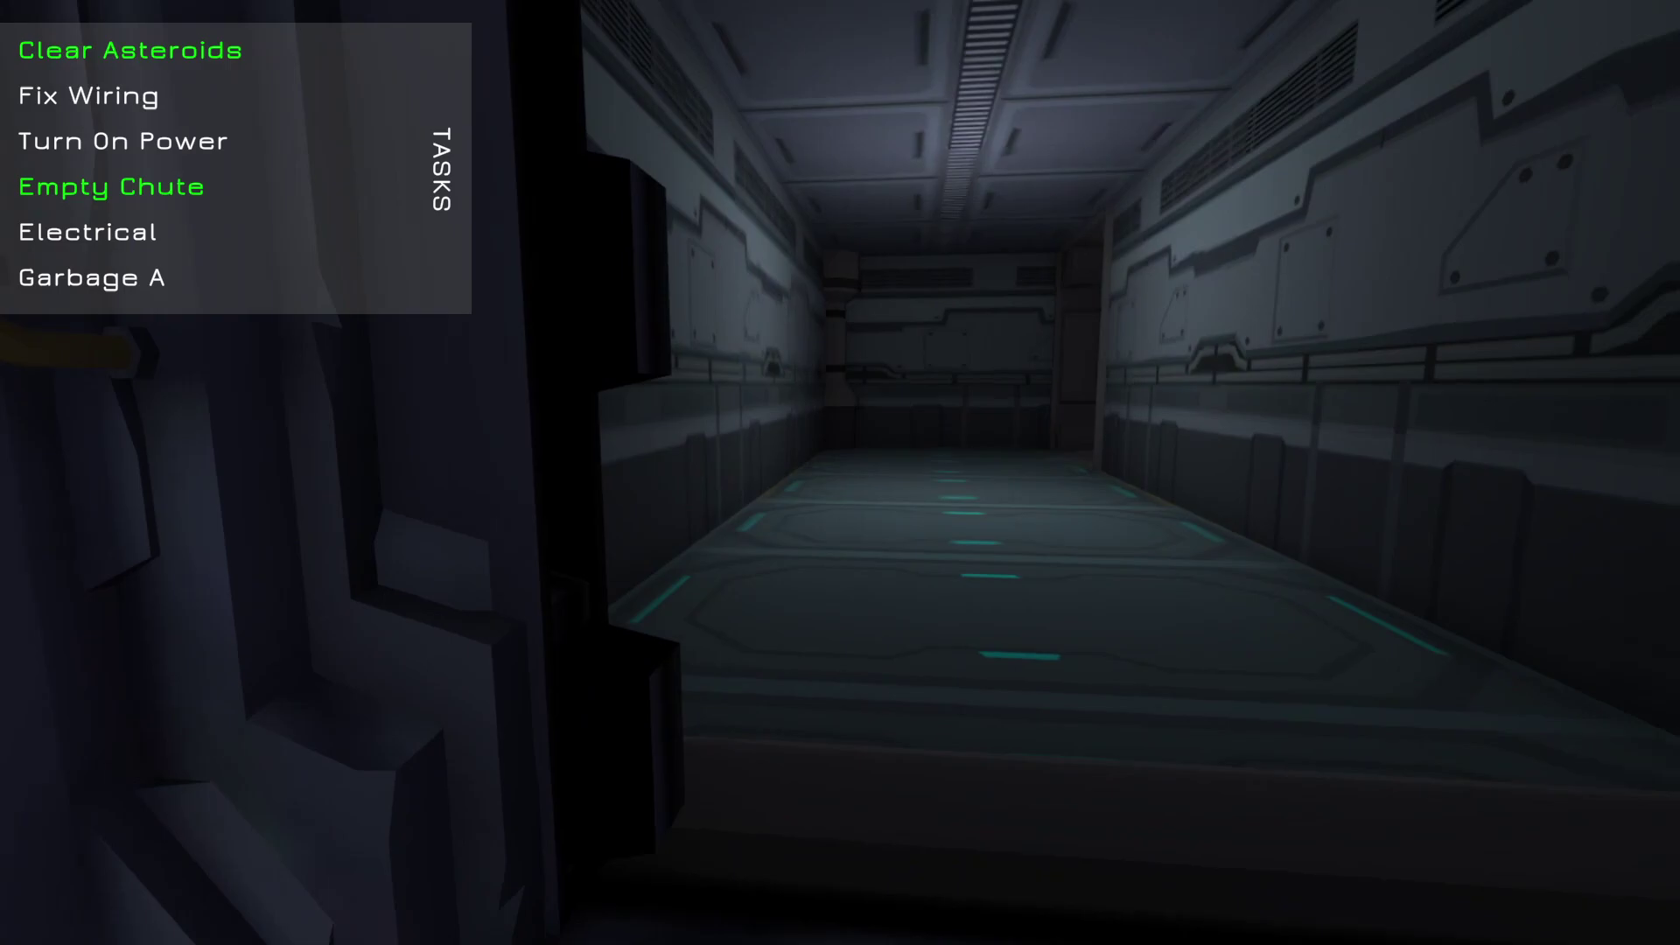
key(w)
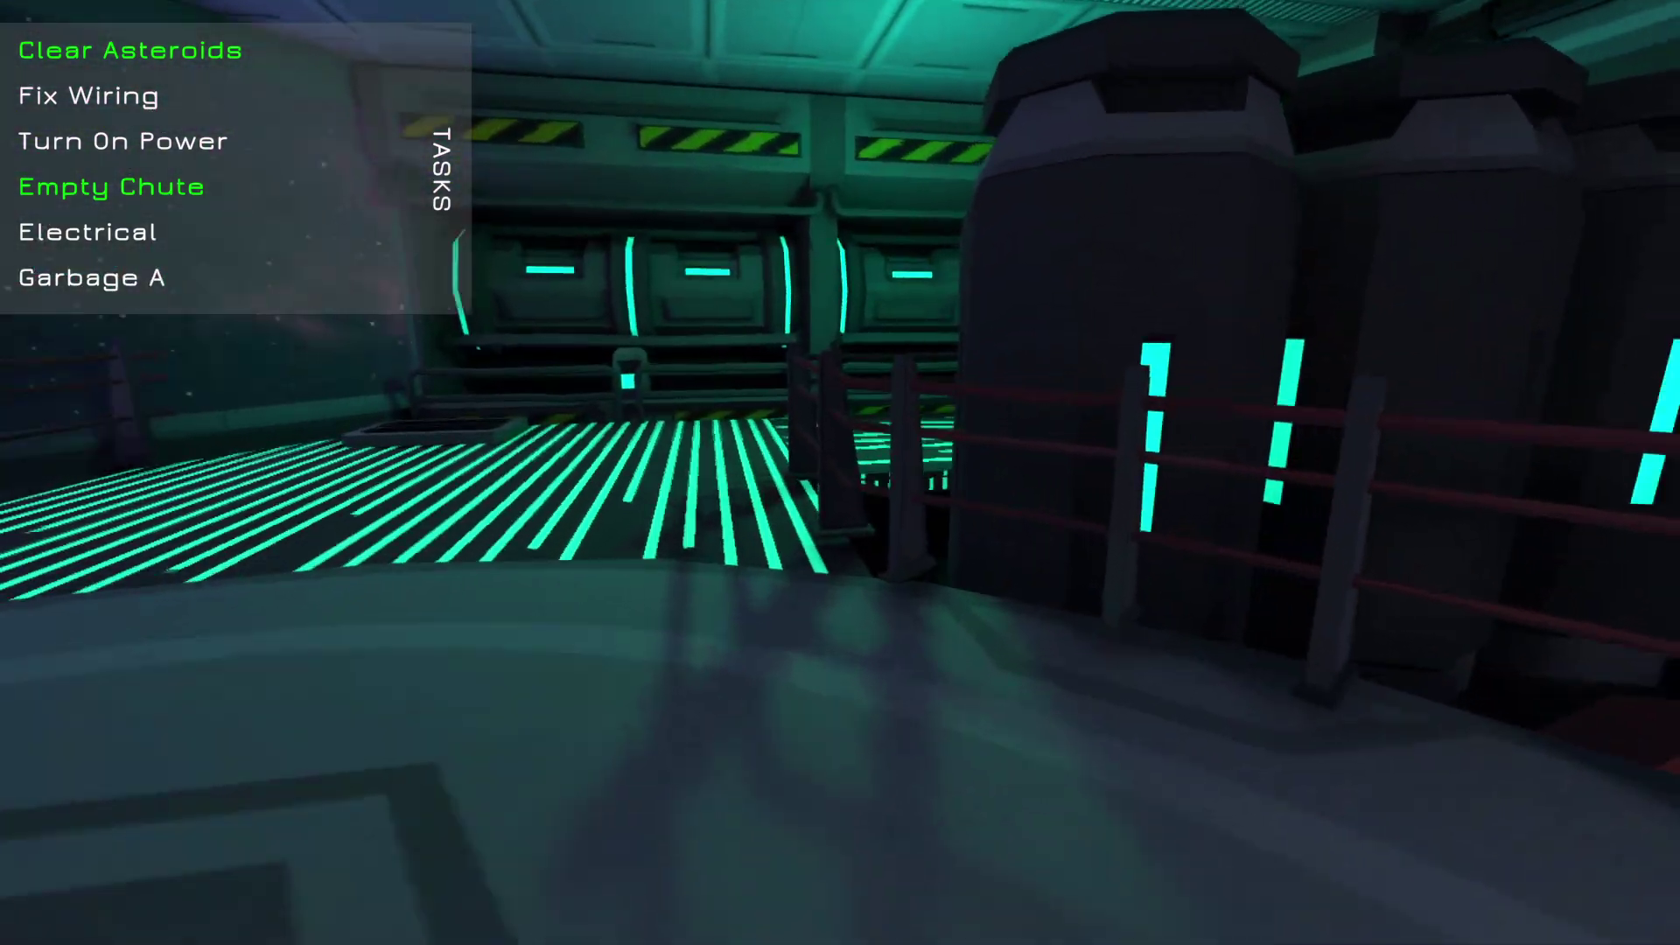
key(w)
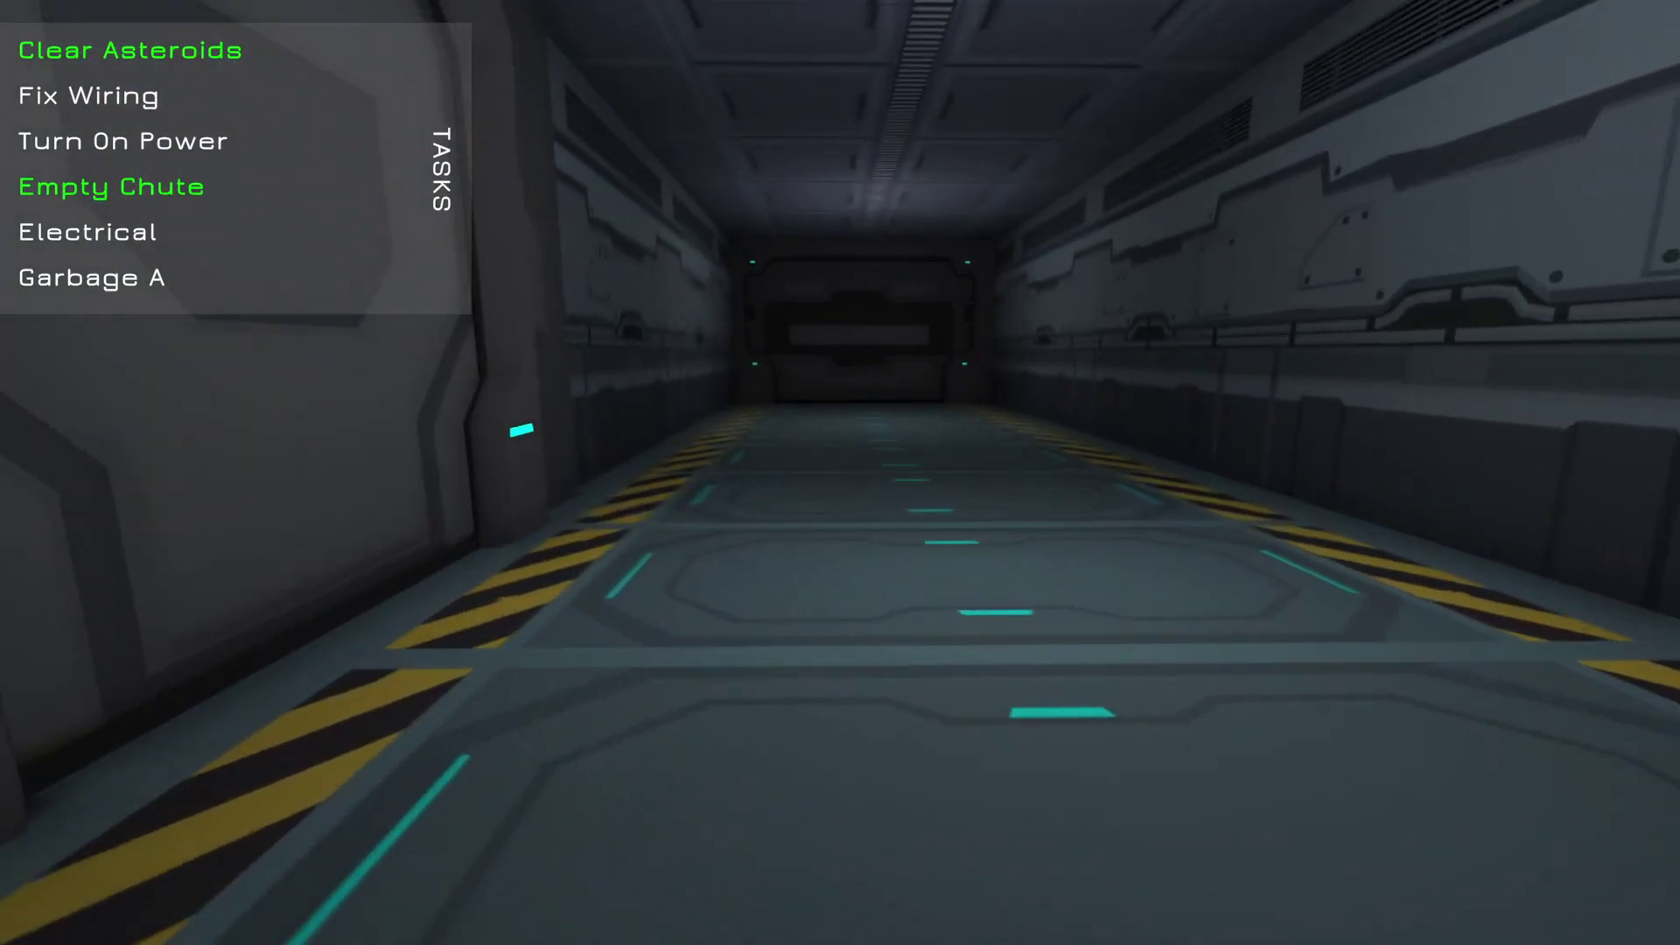
Use the map to reach the electrical panel and slide the power switch up
key(Tab)
key(w)
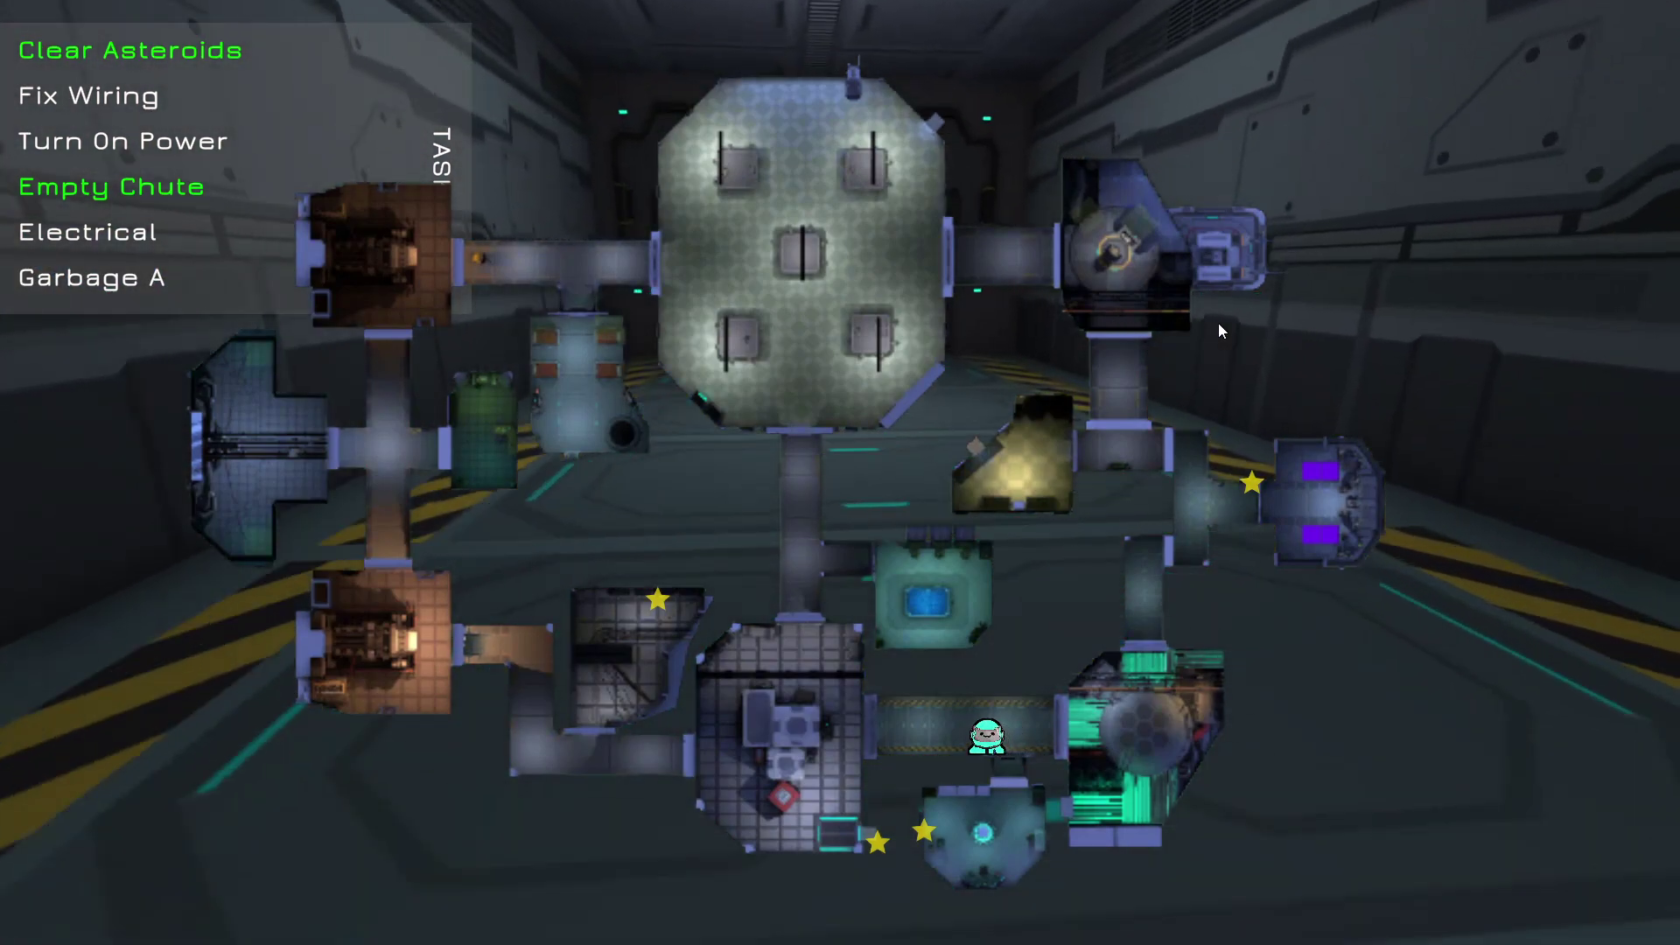
key(w)
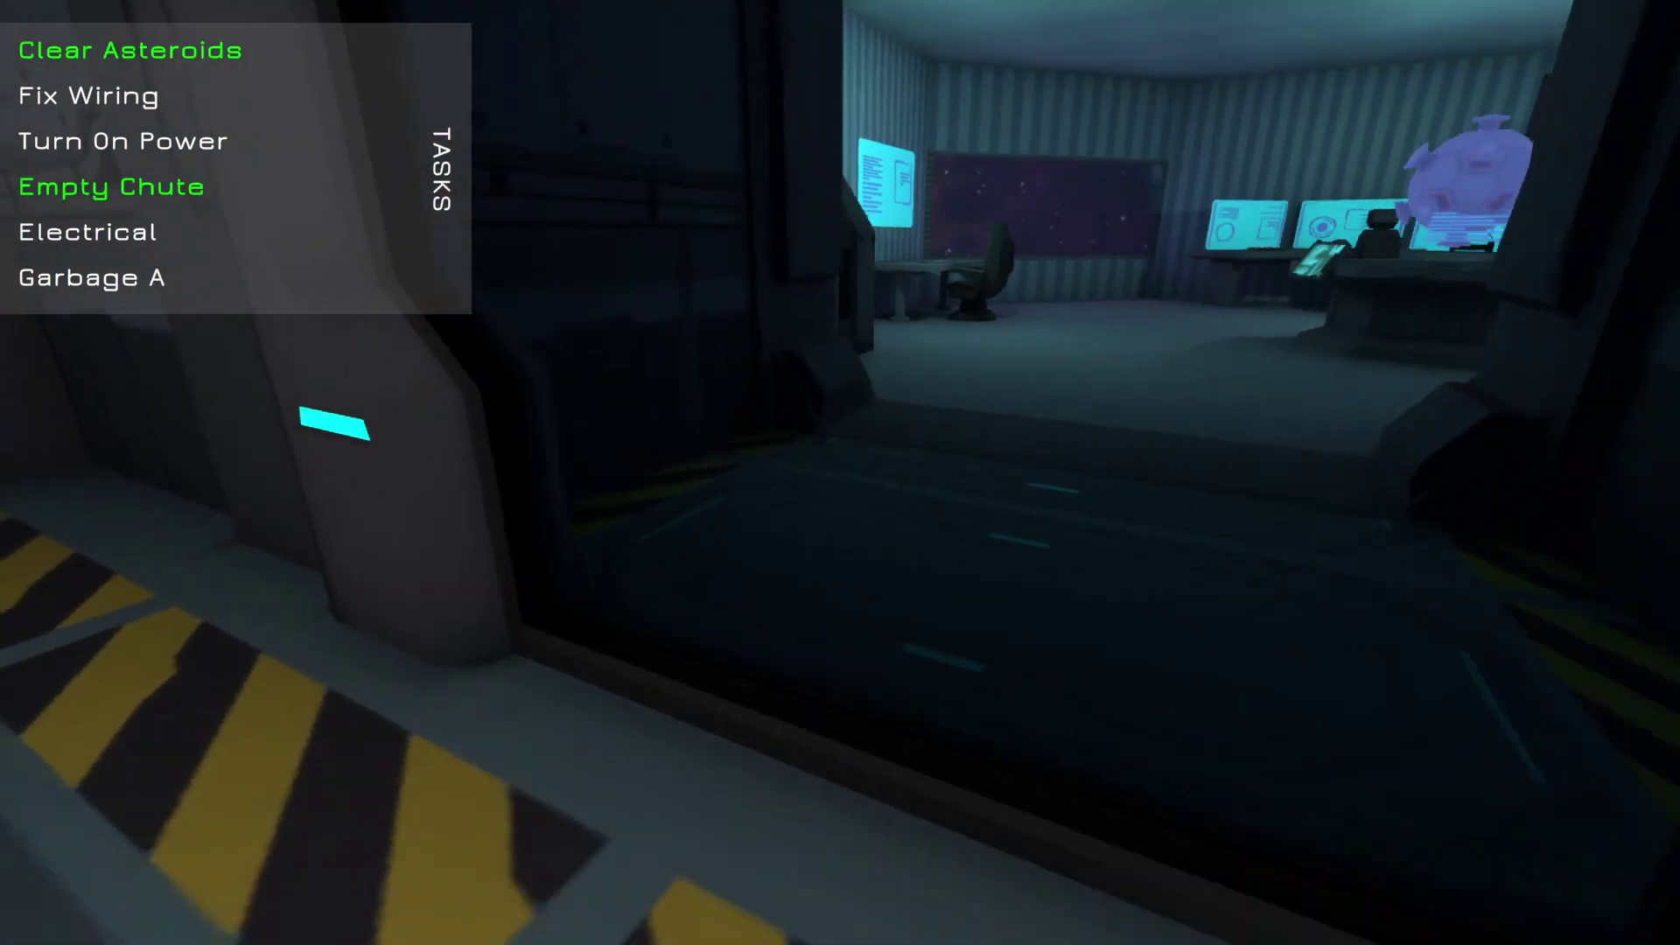
key(Tab)
key(w)
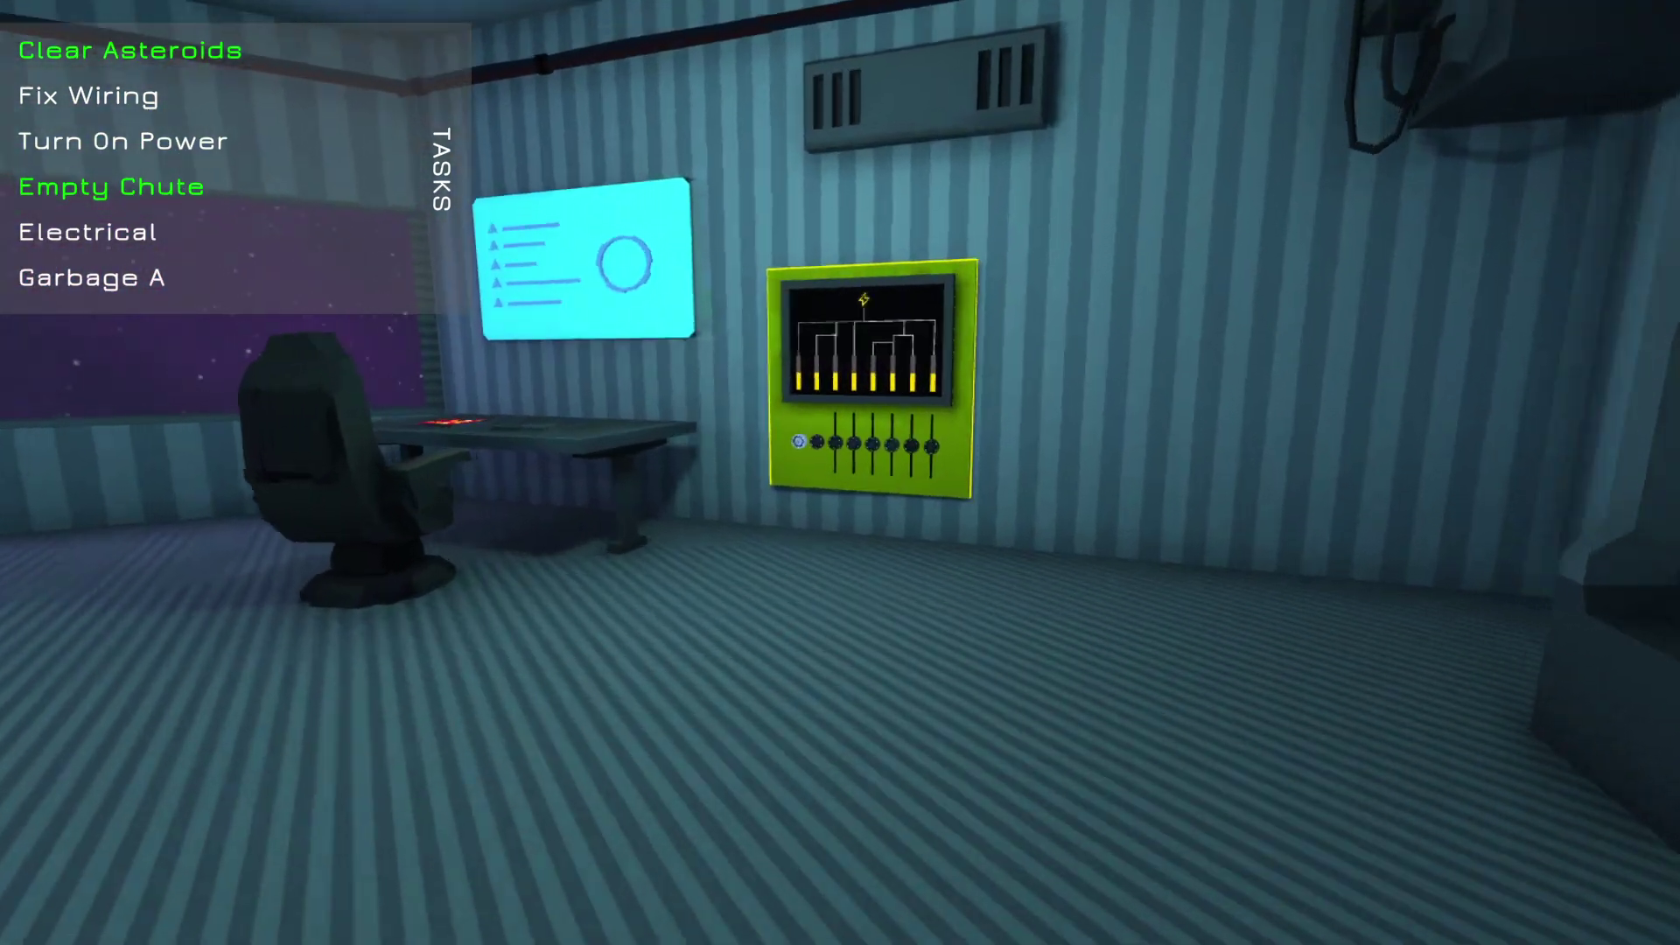
key(e)
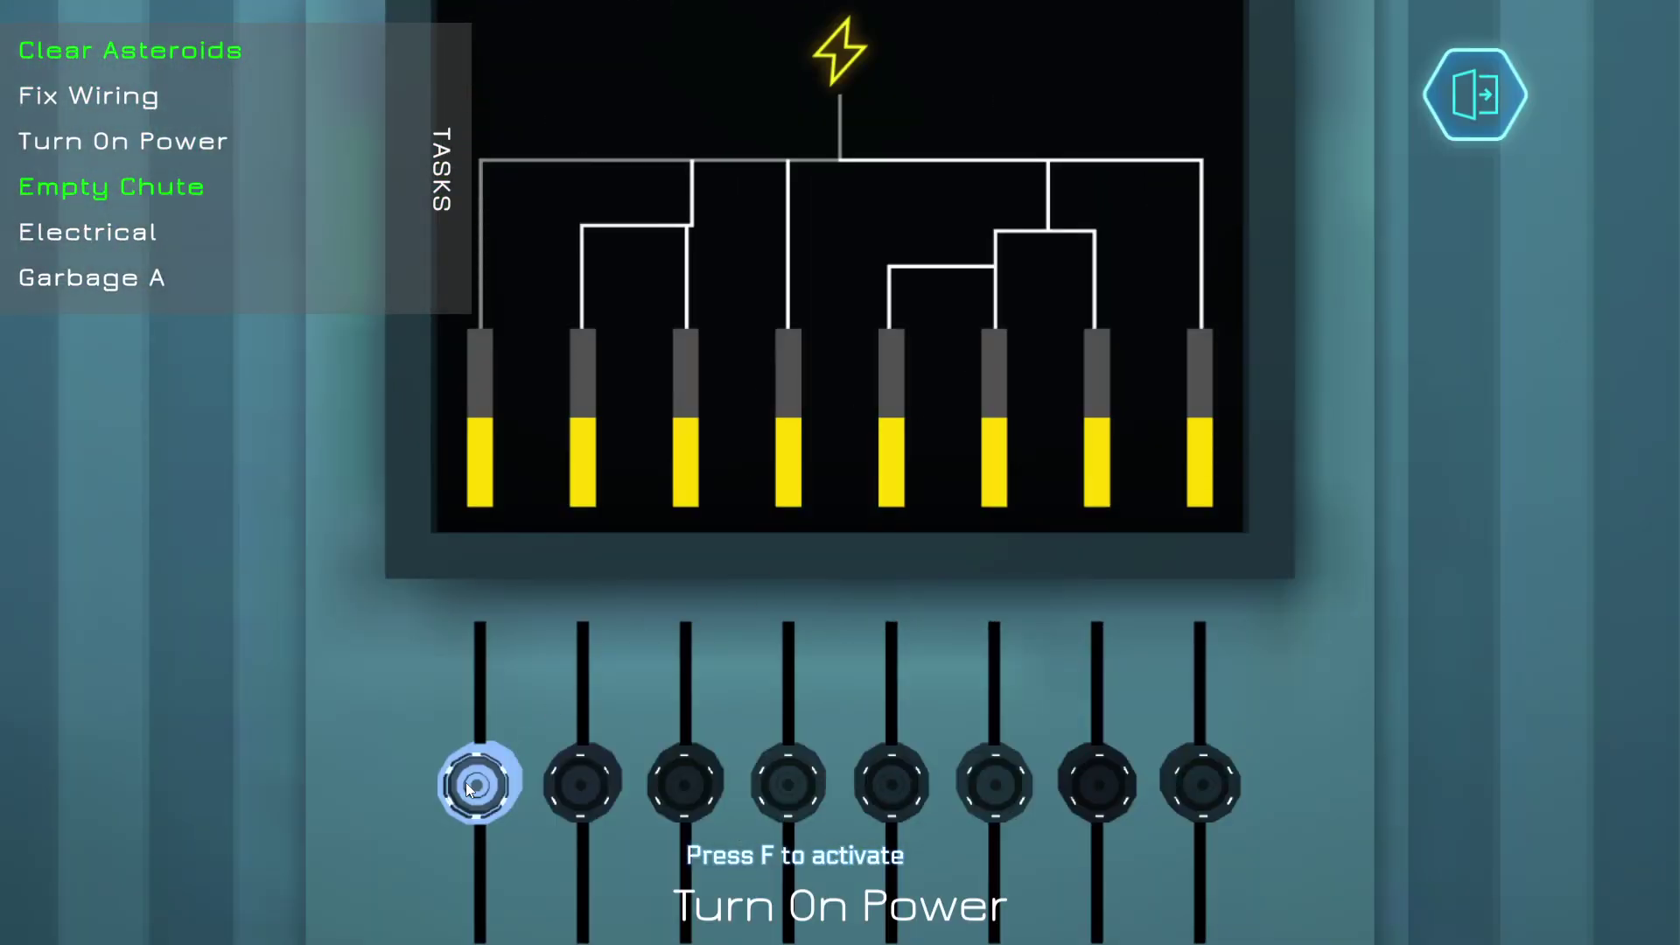
drag(473, 785, 479, 643)
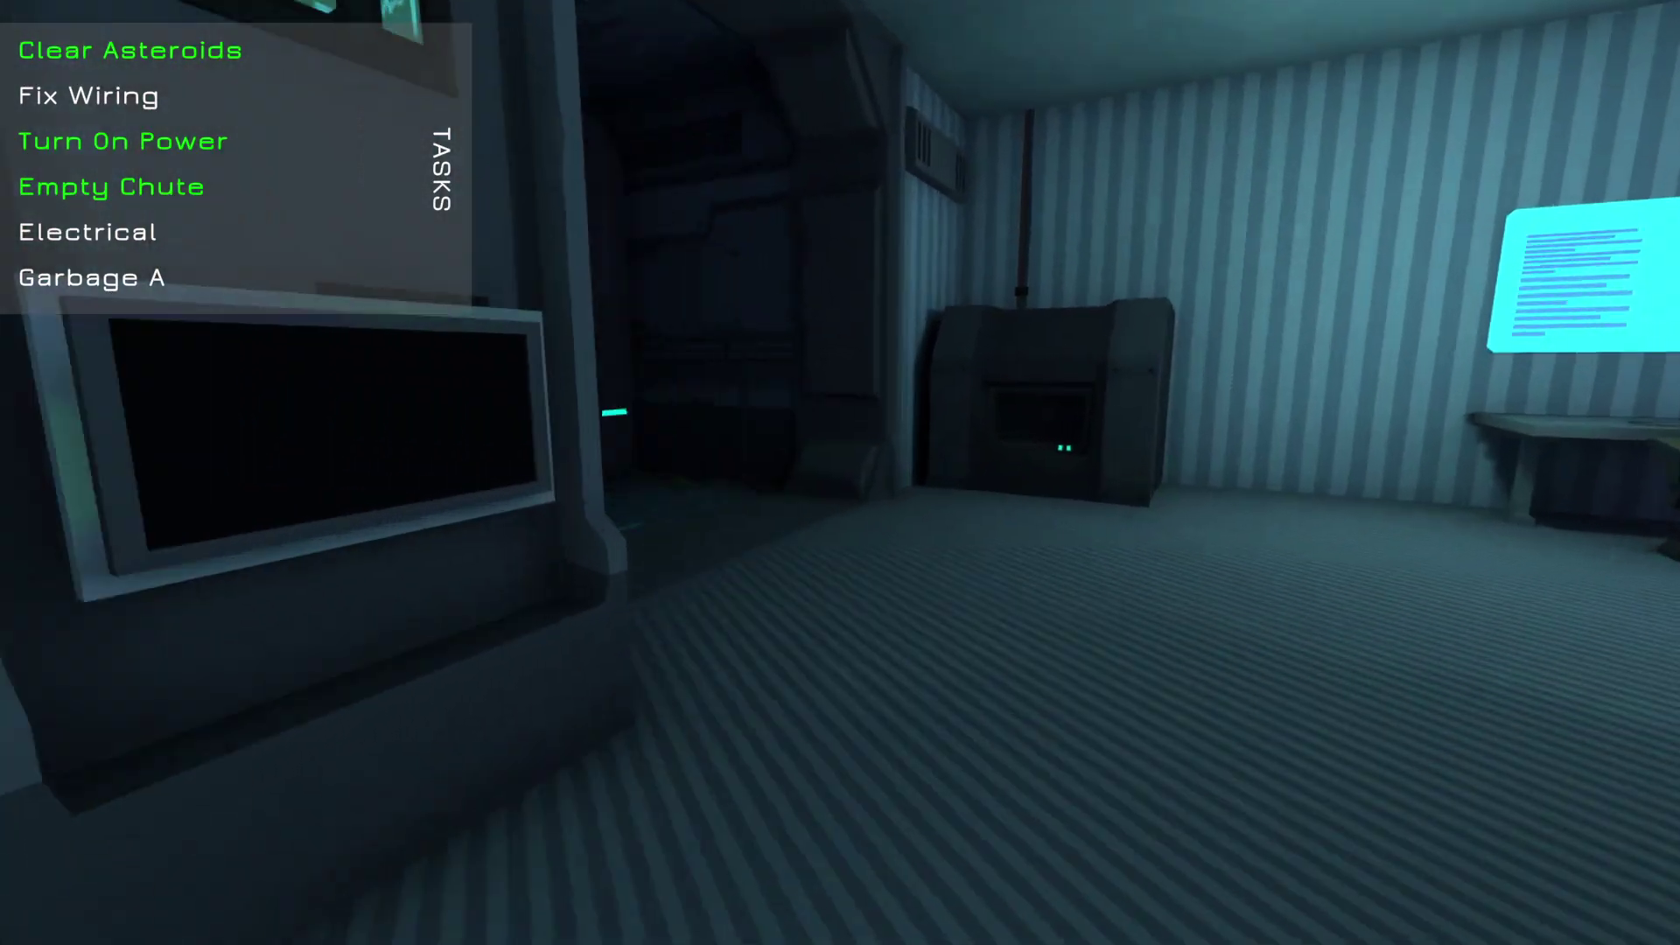
Walk through the lit corridor to the hatch room and empty the Garbage A chute
key(w)
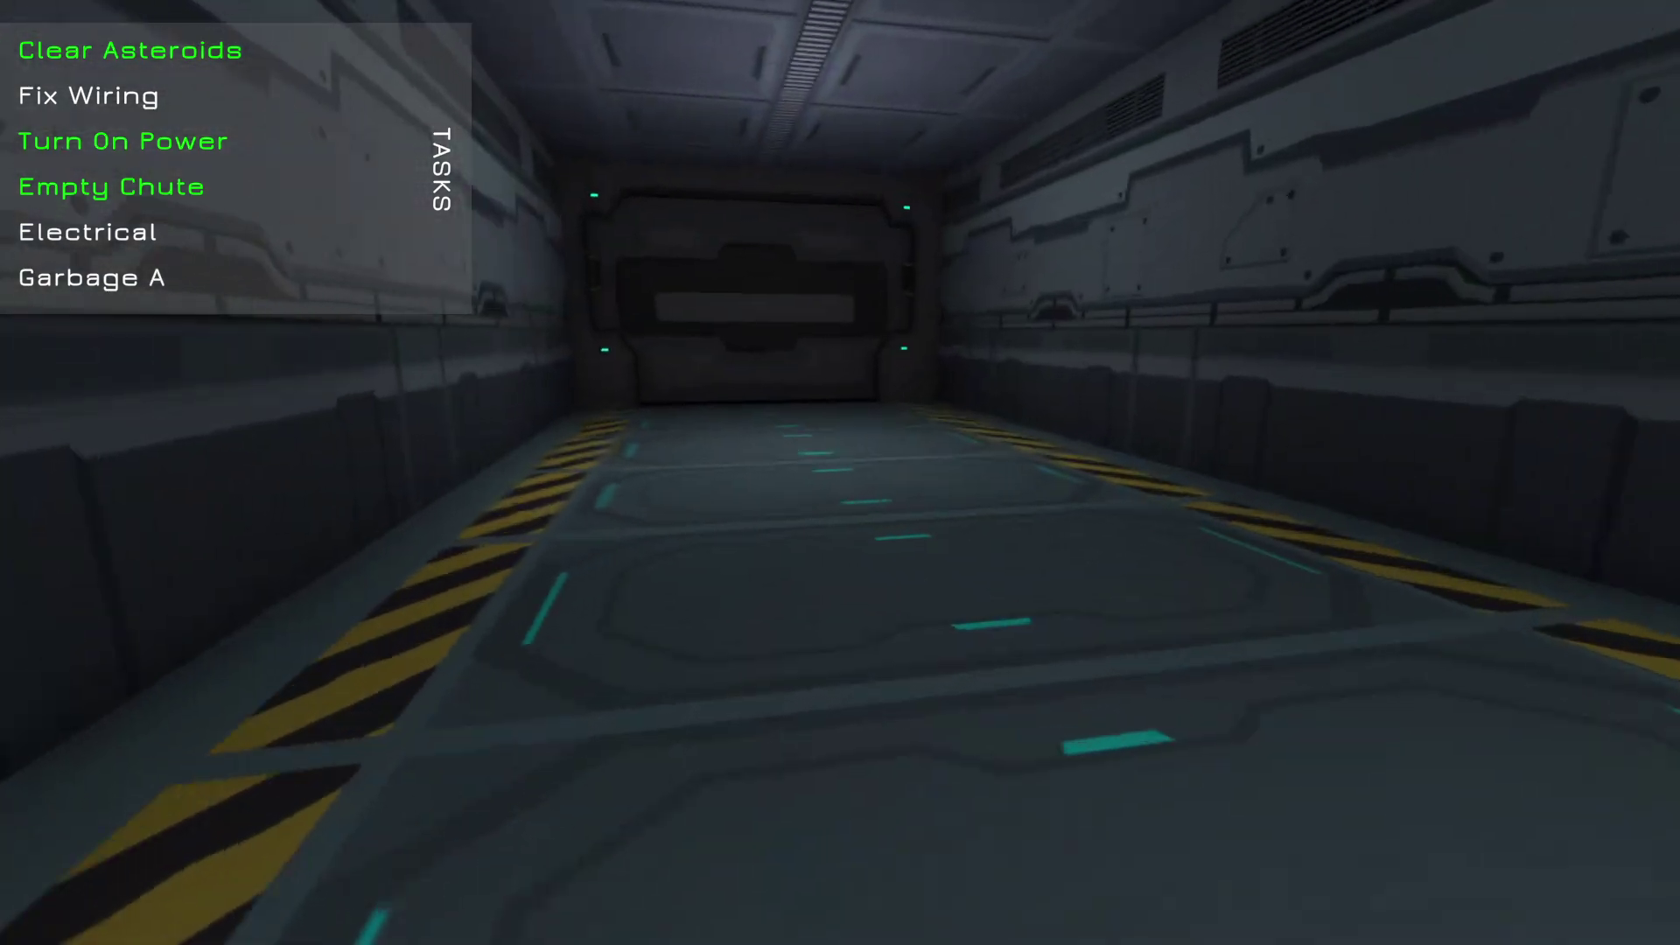
key(w)
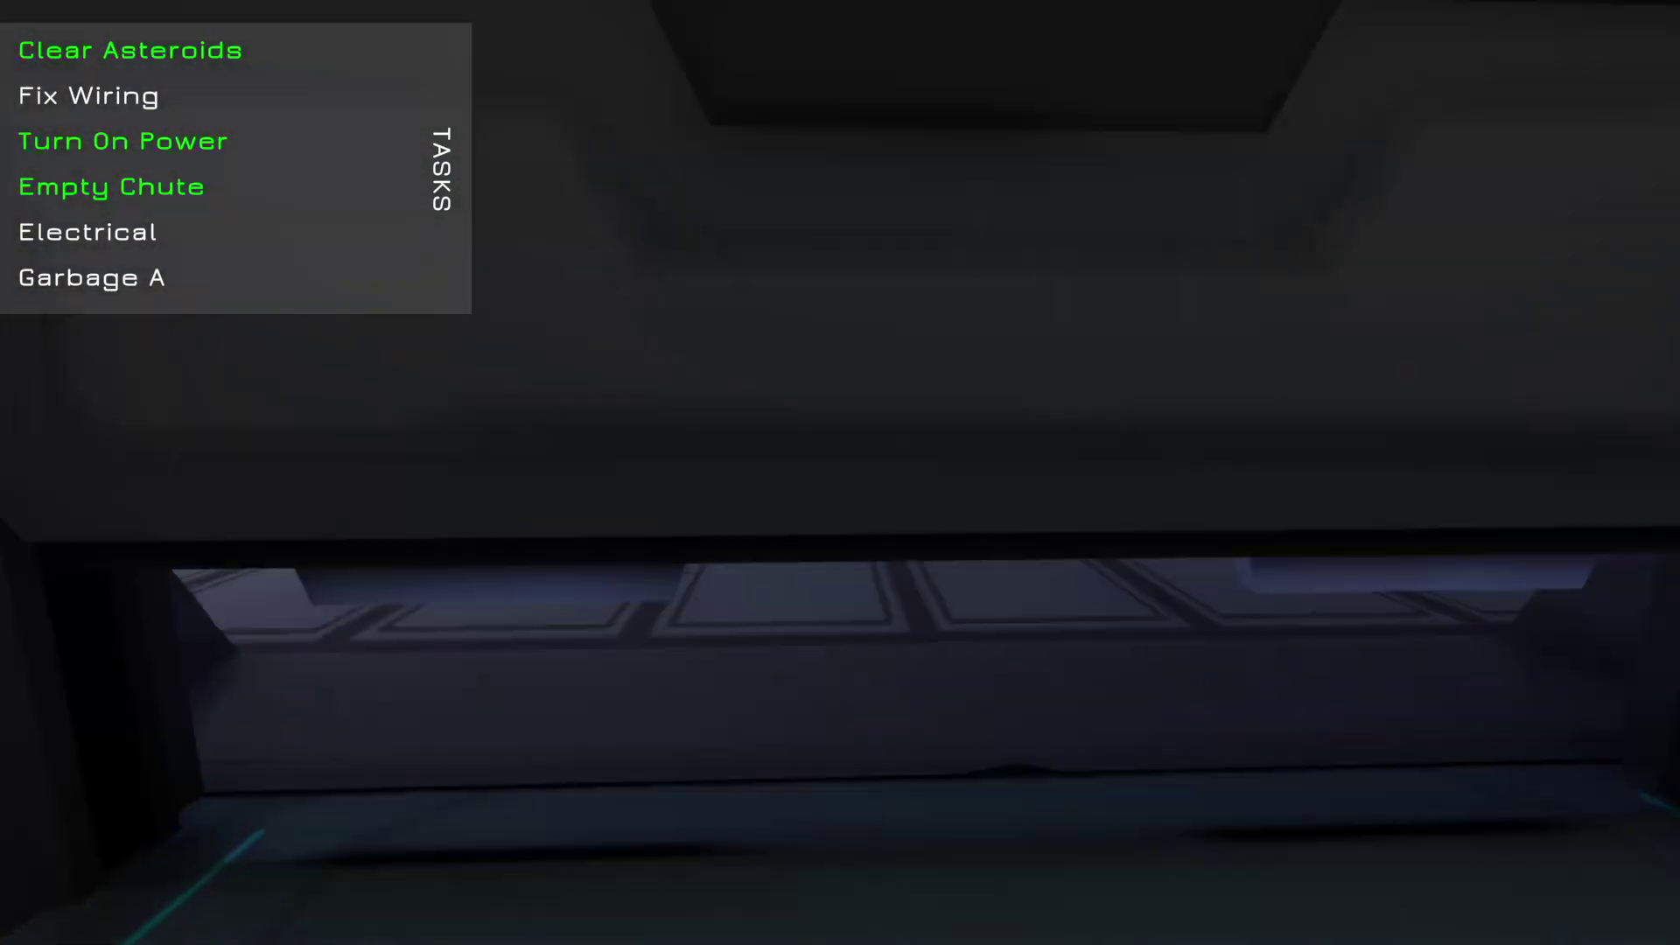
key(w)
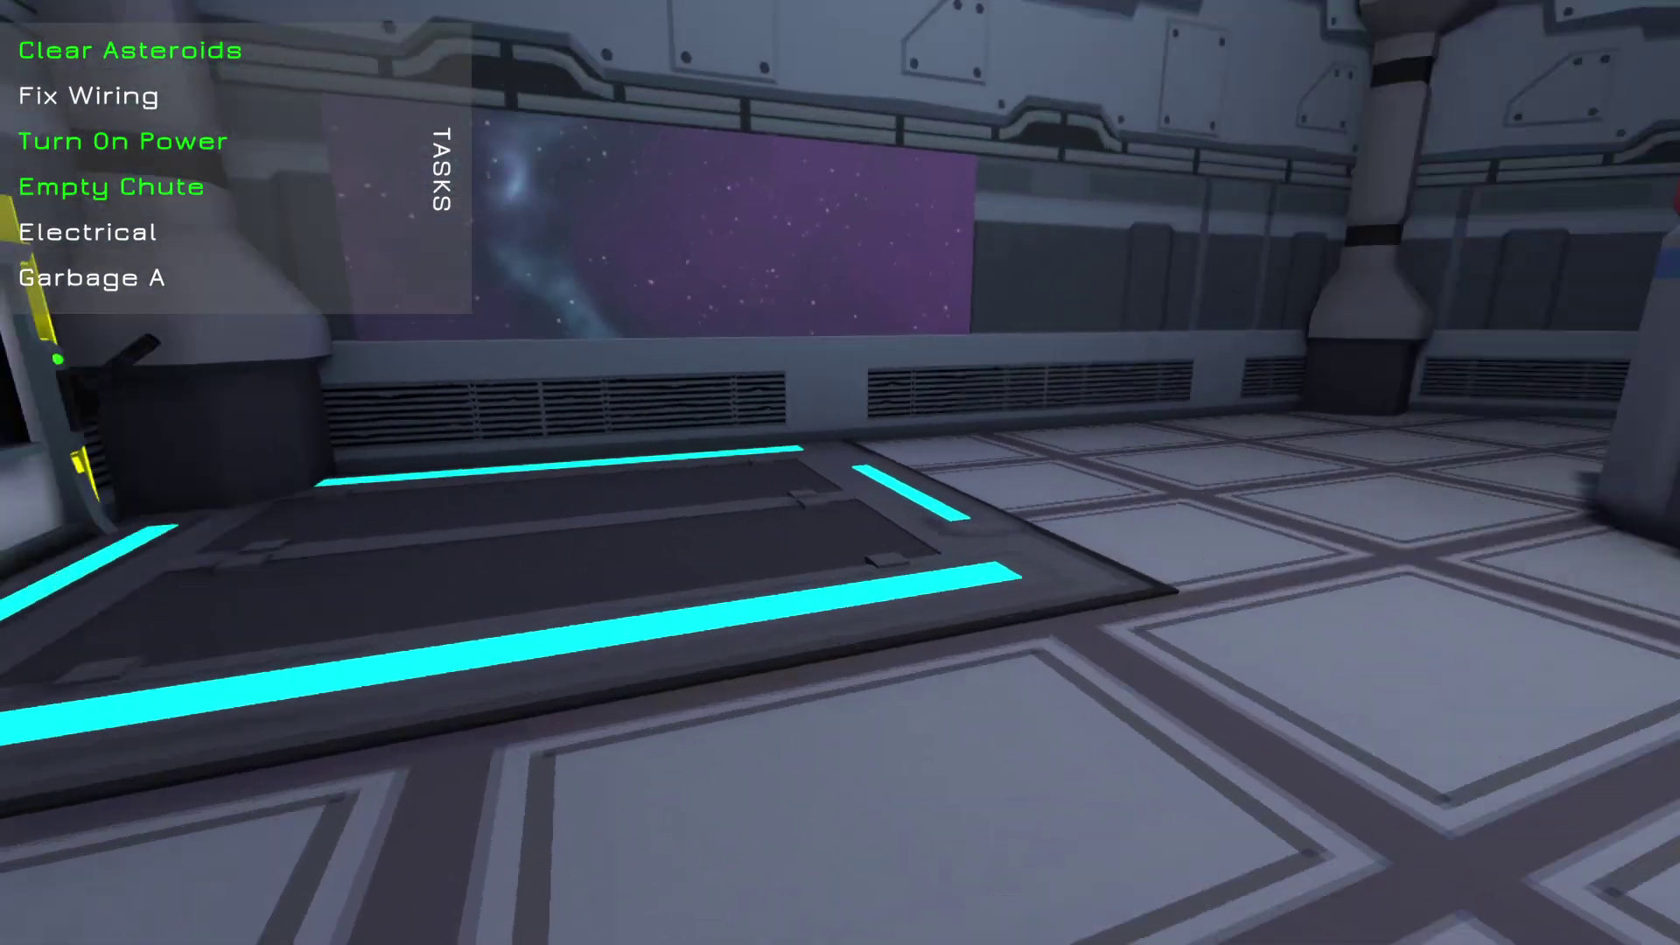
key(w)
key(f)
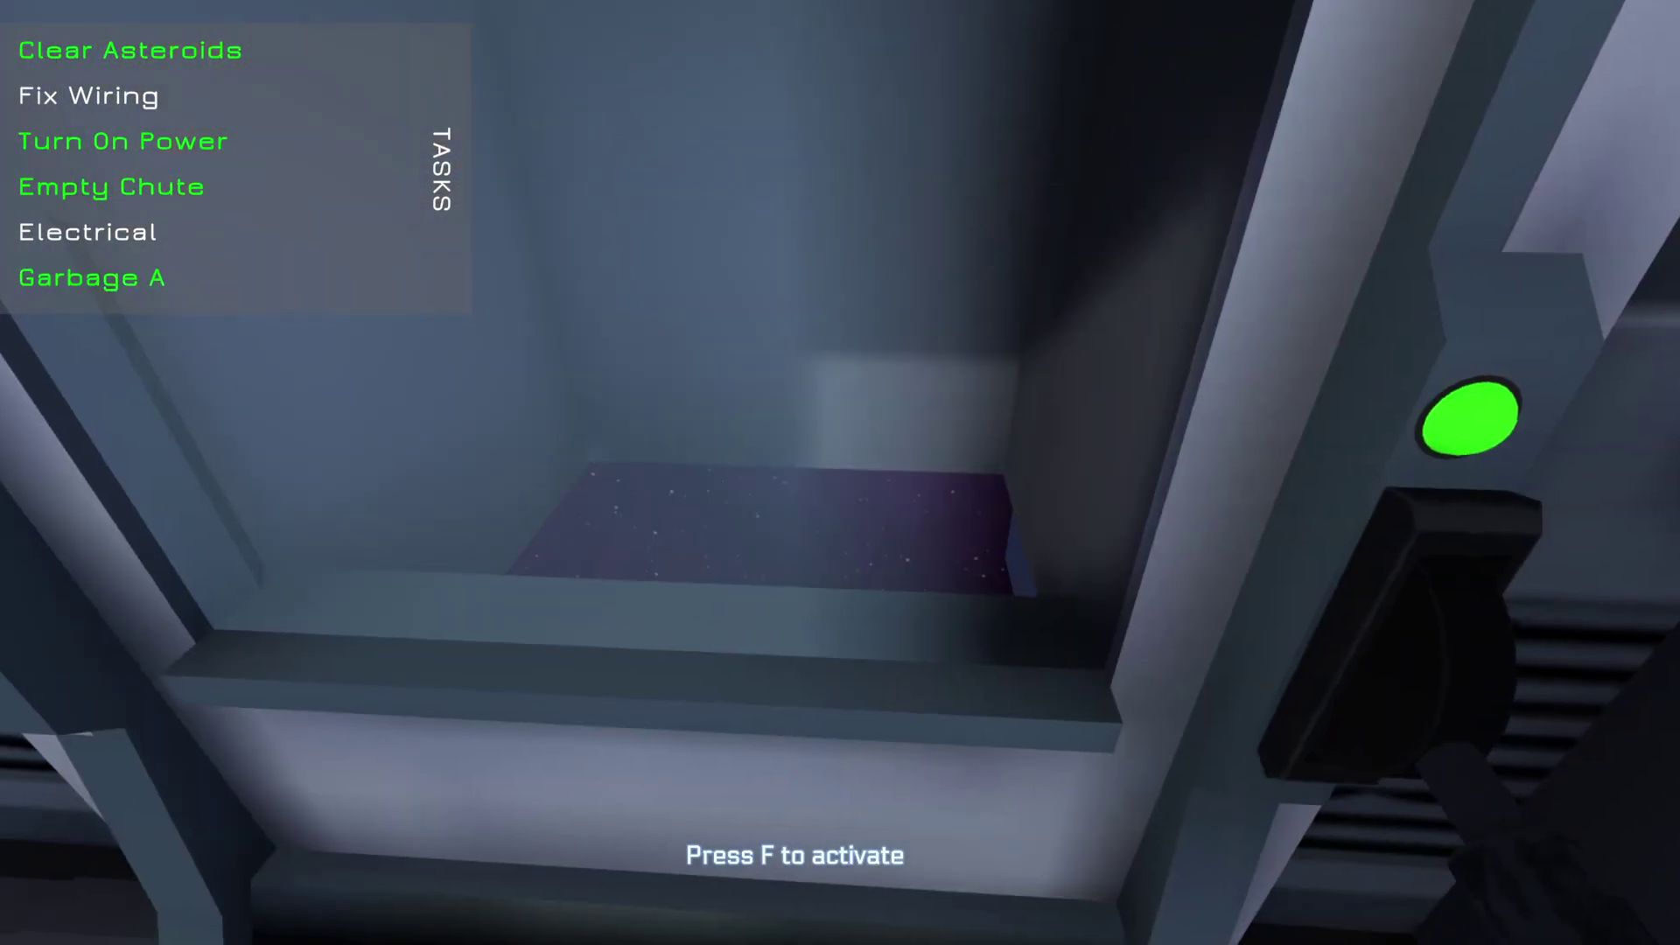
key(w)
key(w)
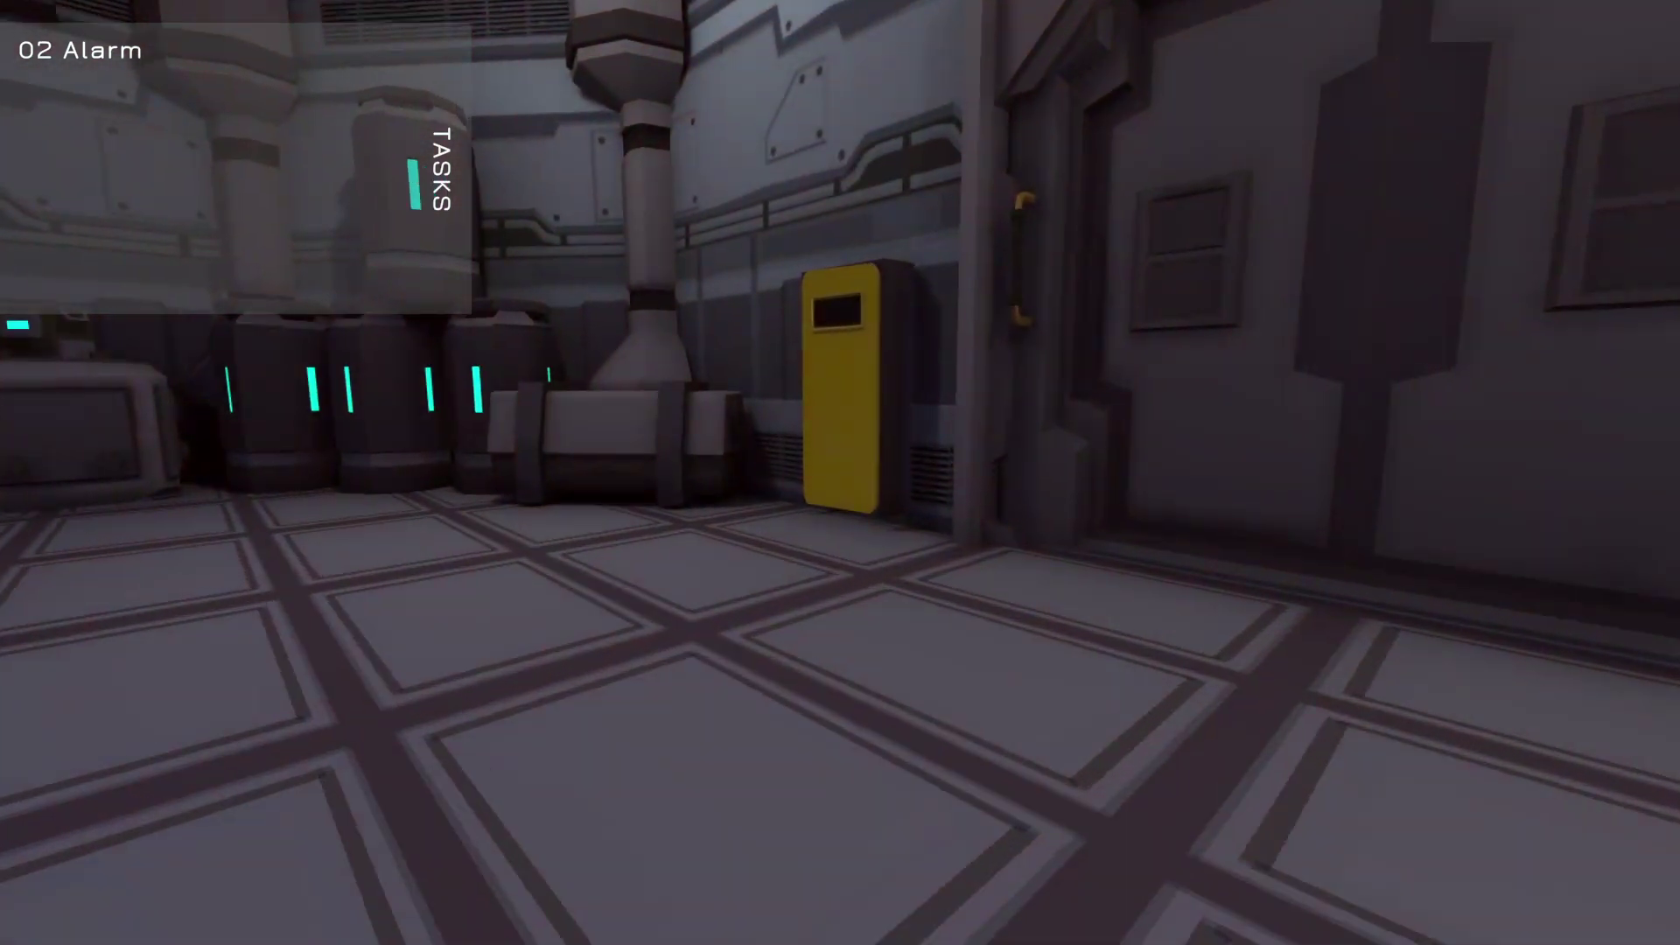
Reach the control room and press the red wall-panel button to turn it green
key(Tab)
key(Tab)
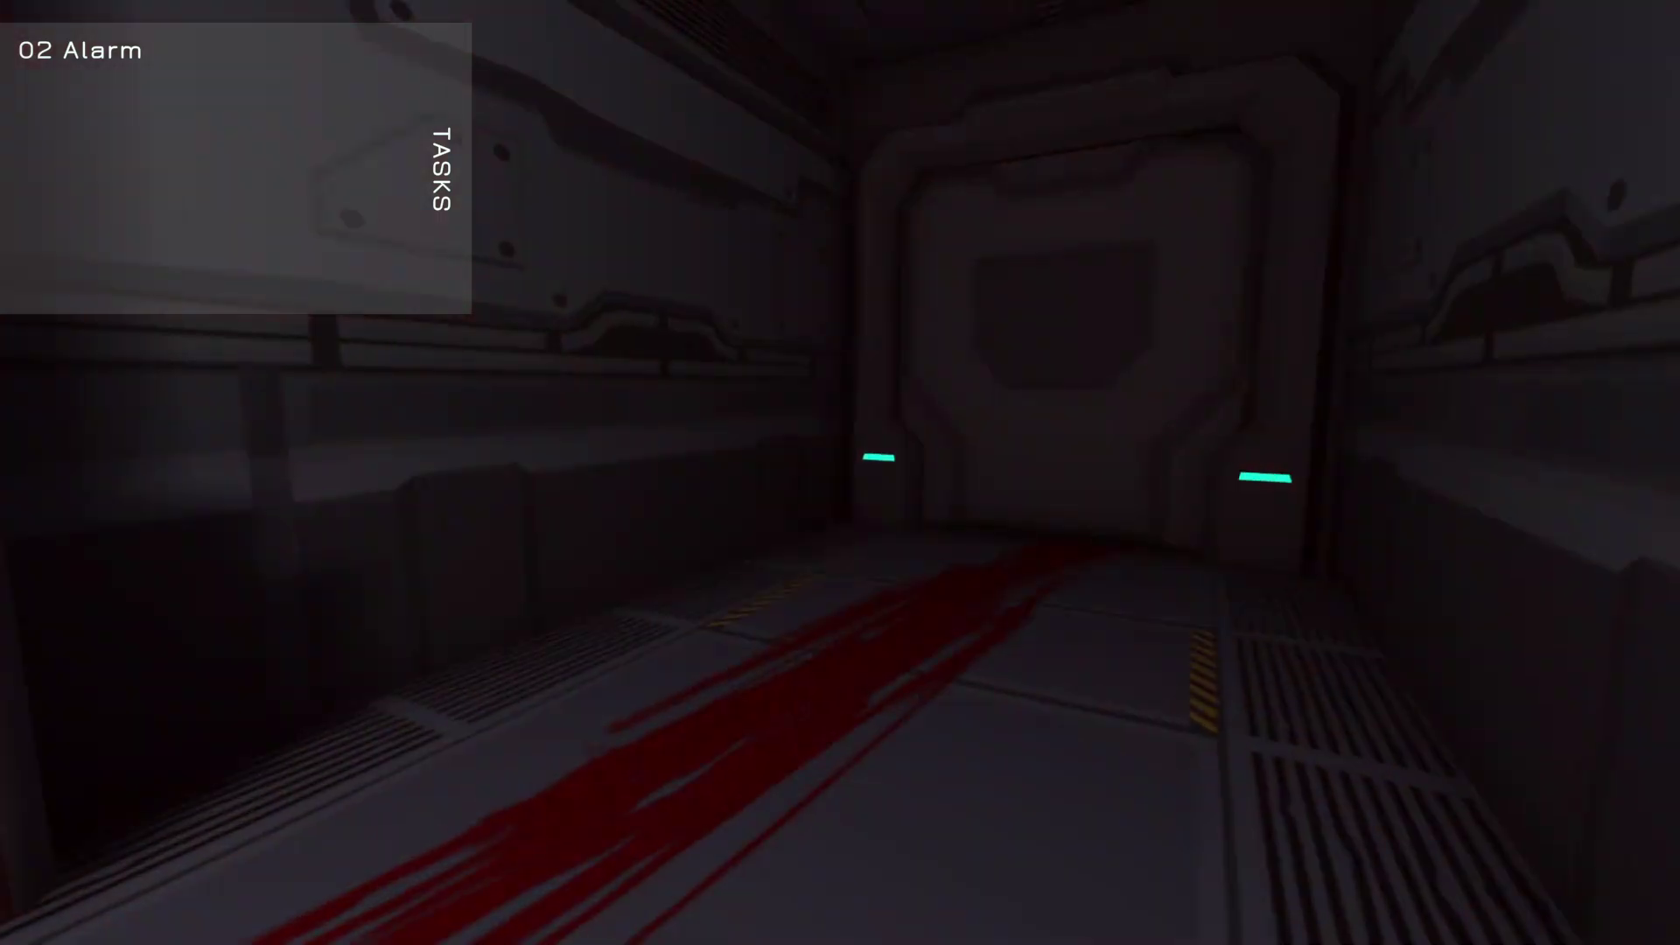
key(w)
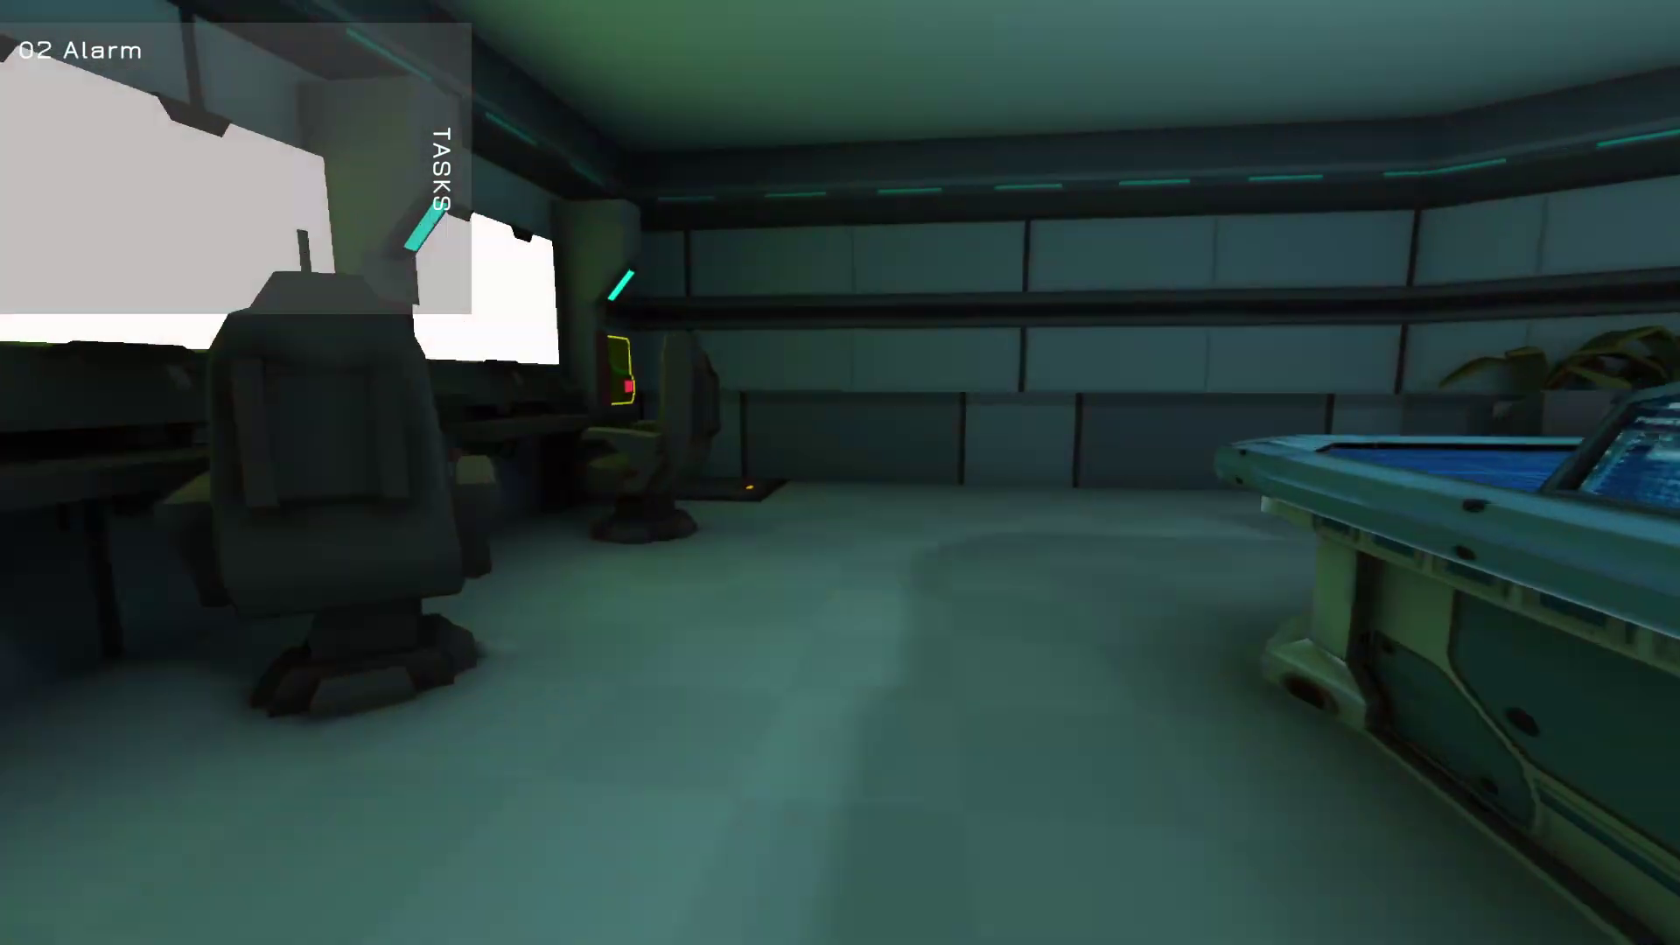
key(f)
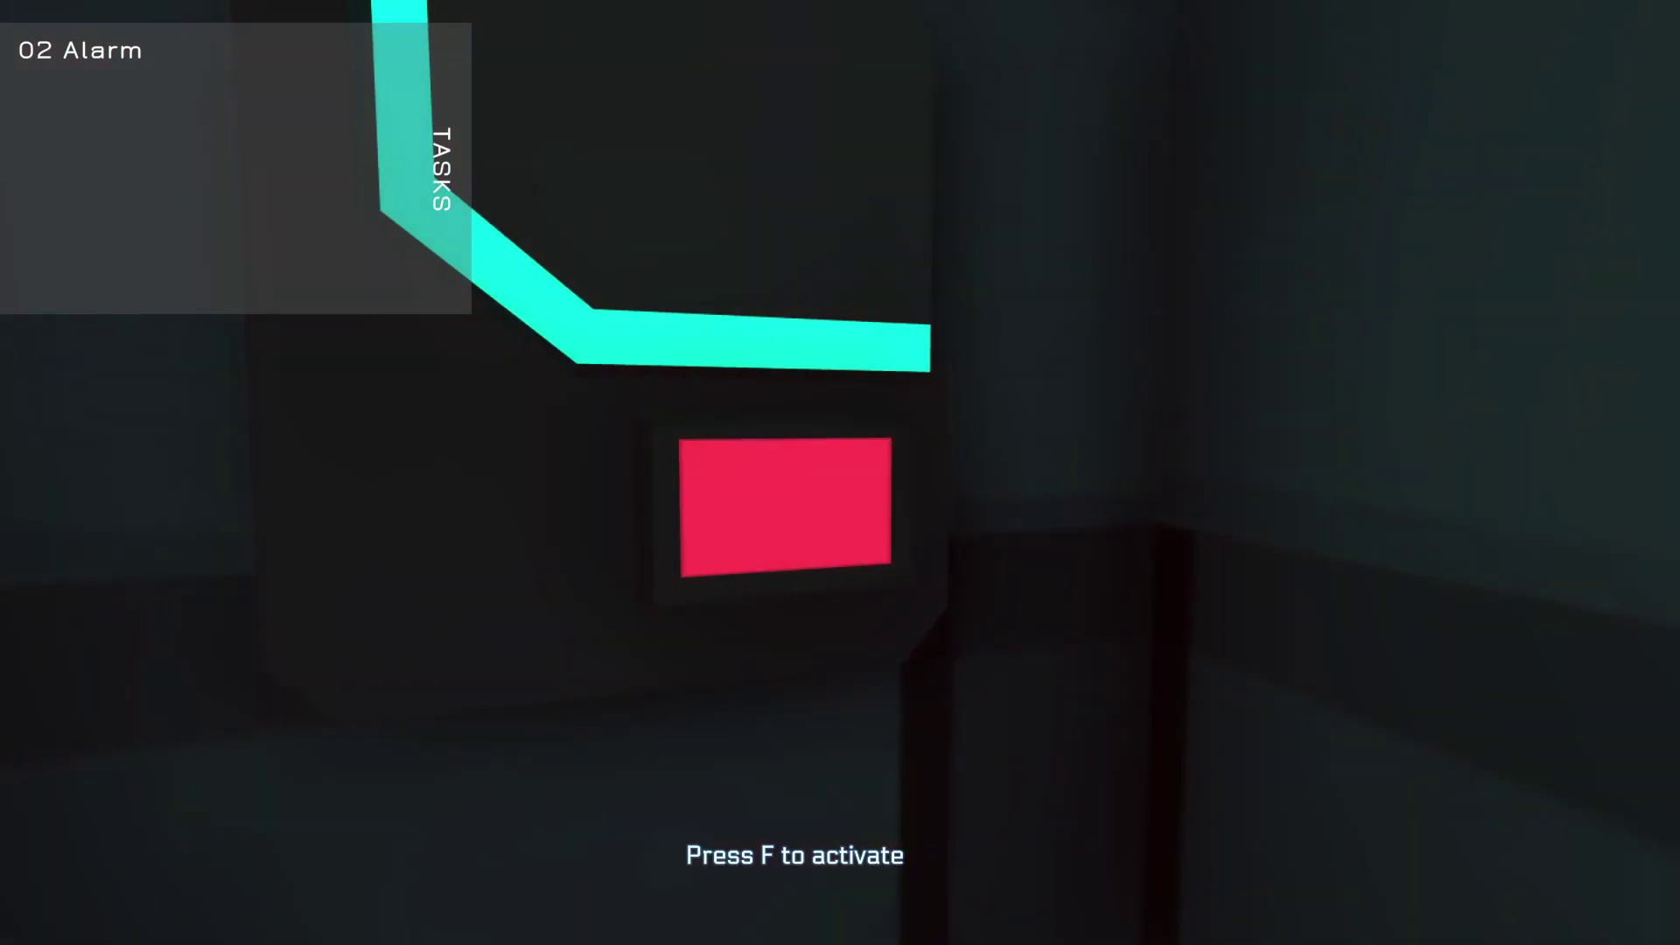
click(972, 667)
Head through the next room and long corridor toward the cafeteria, checking the map
key(m)
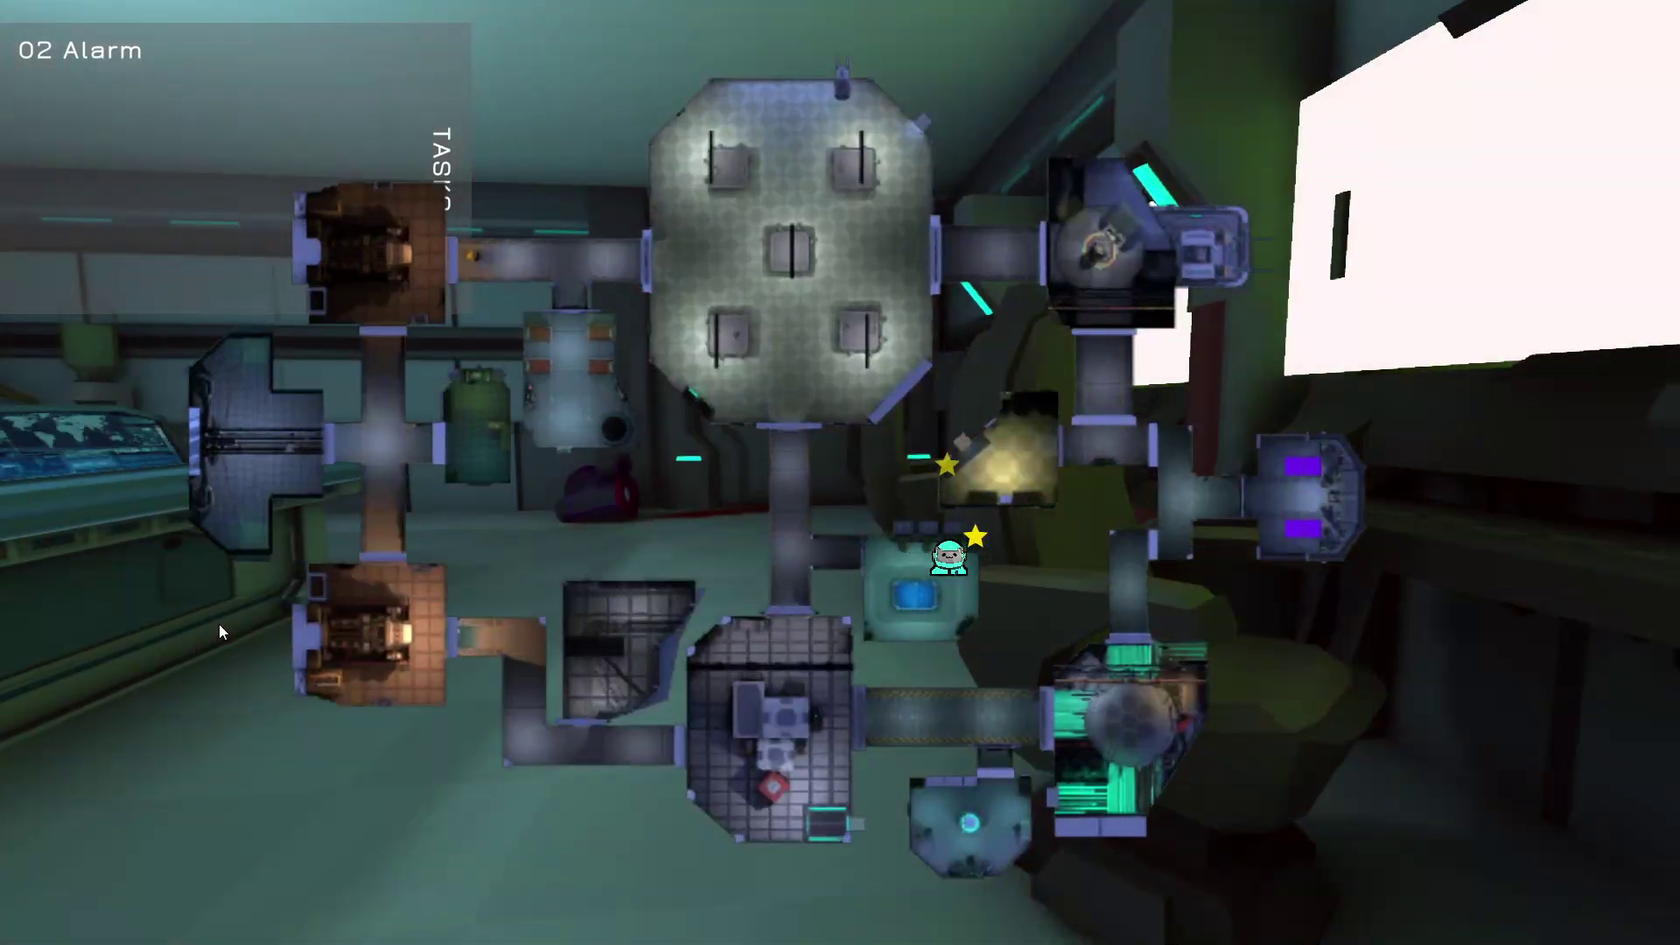
key(m)
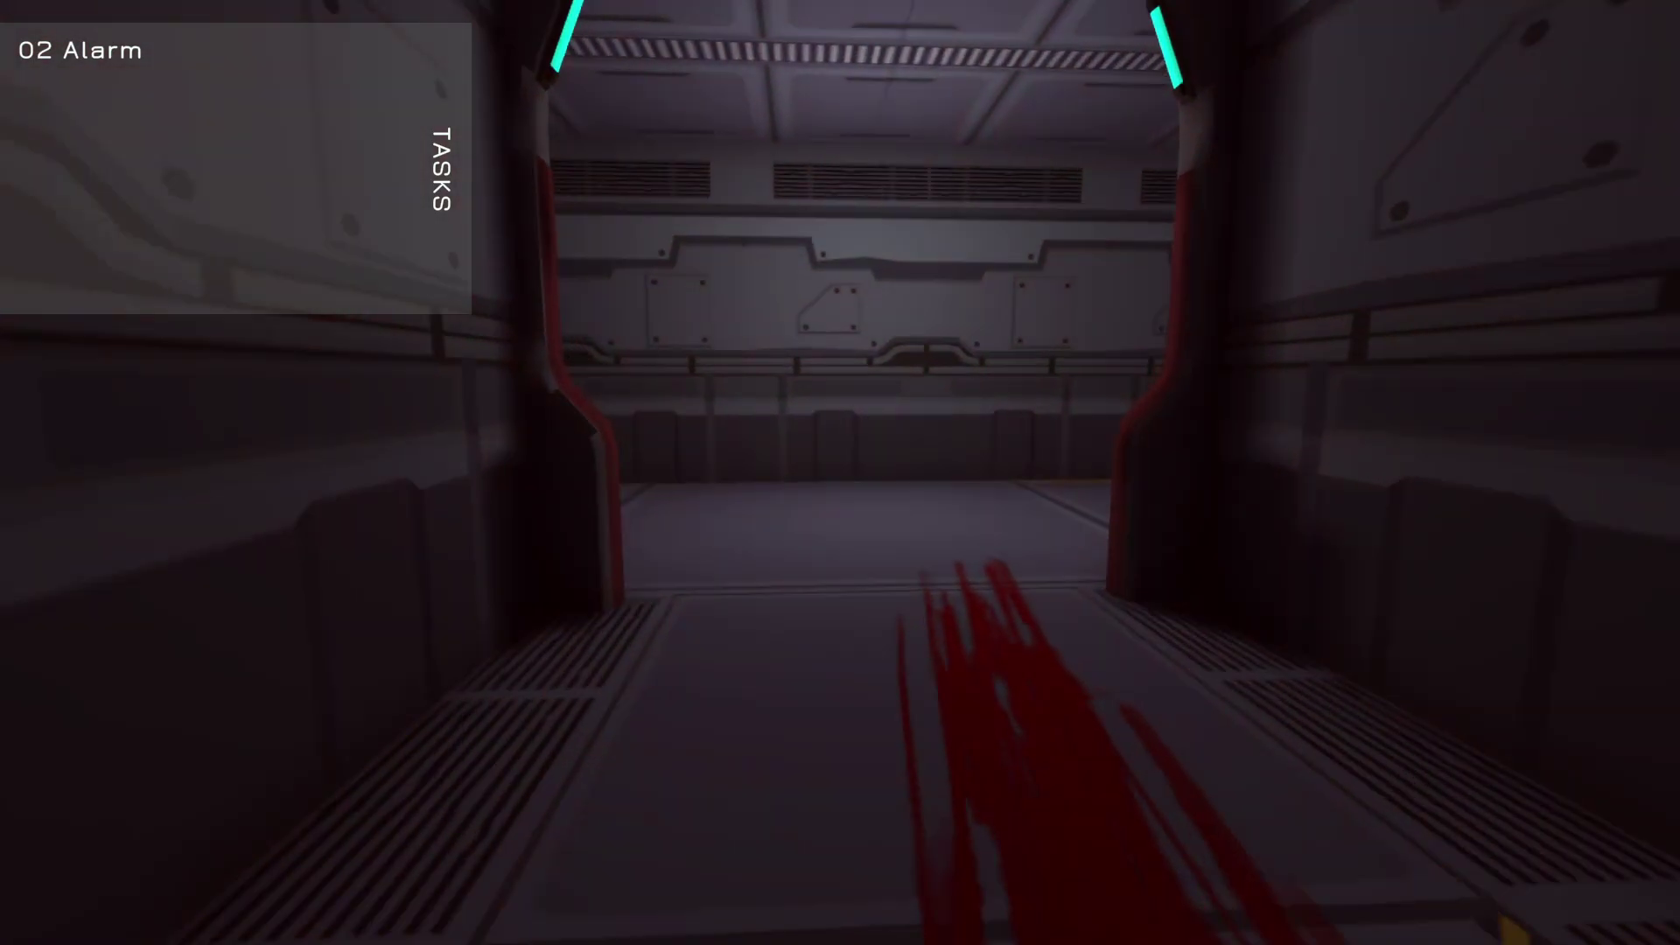
key(w)
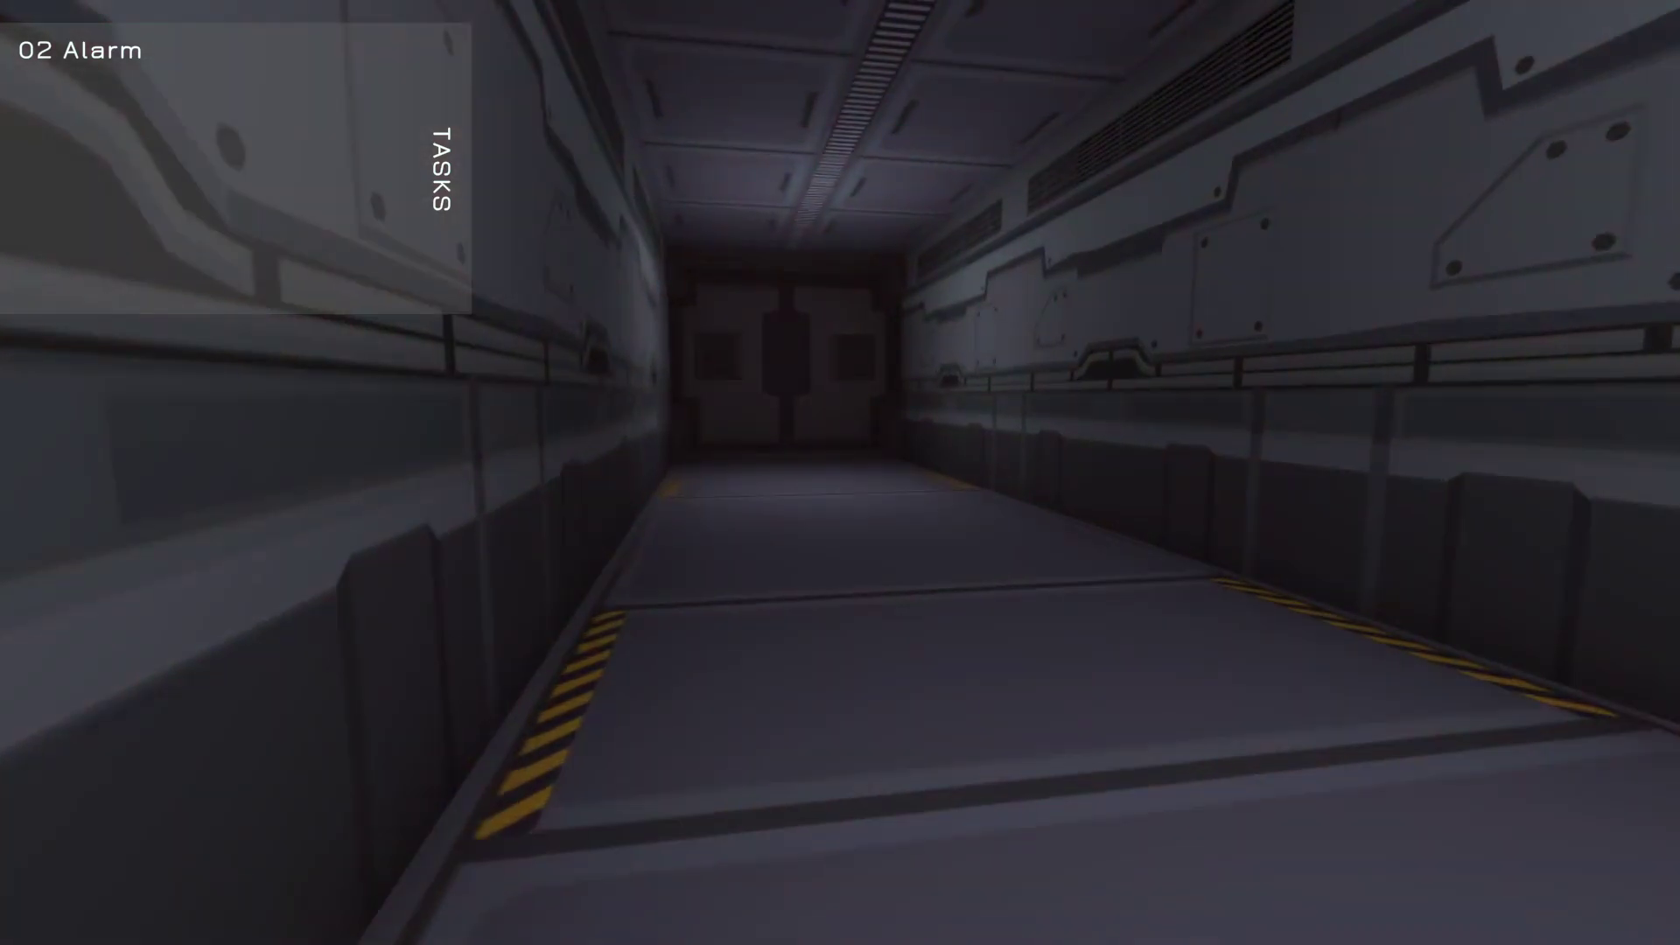
key(m)
key(m)
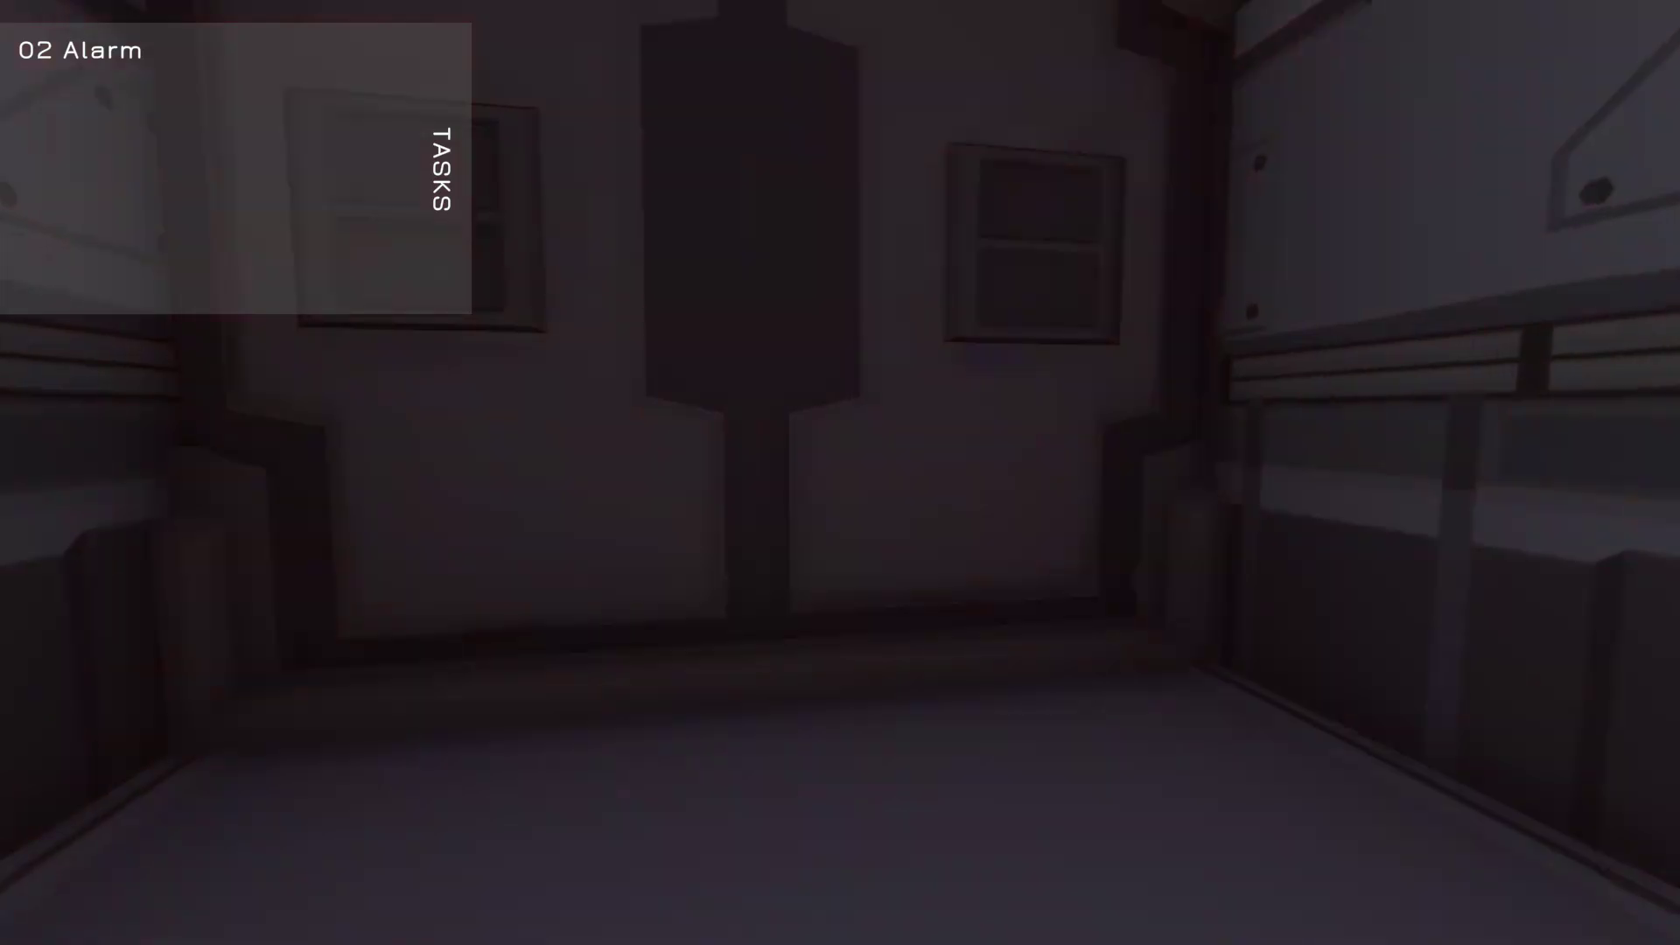
key(m)
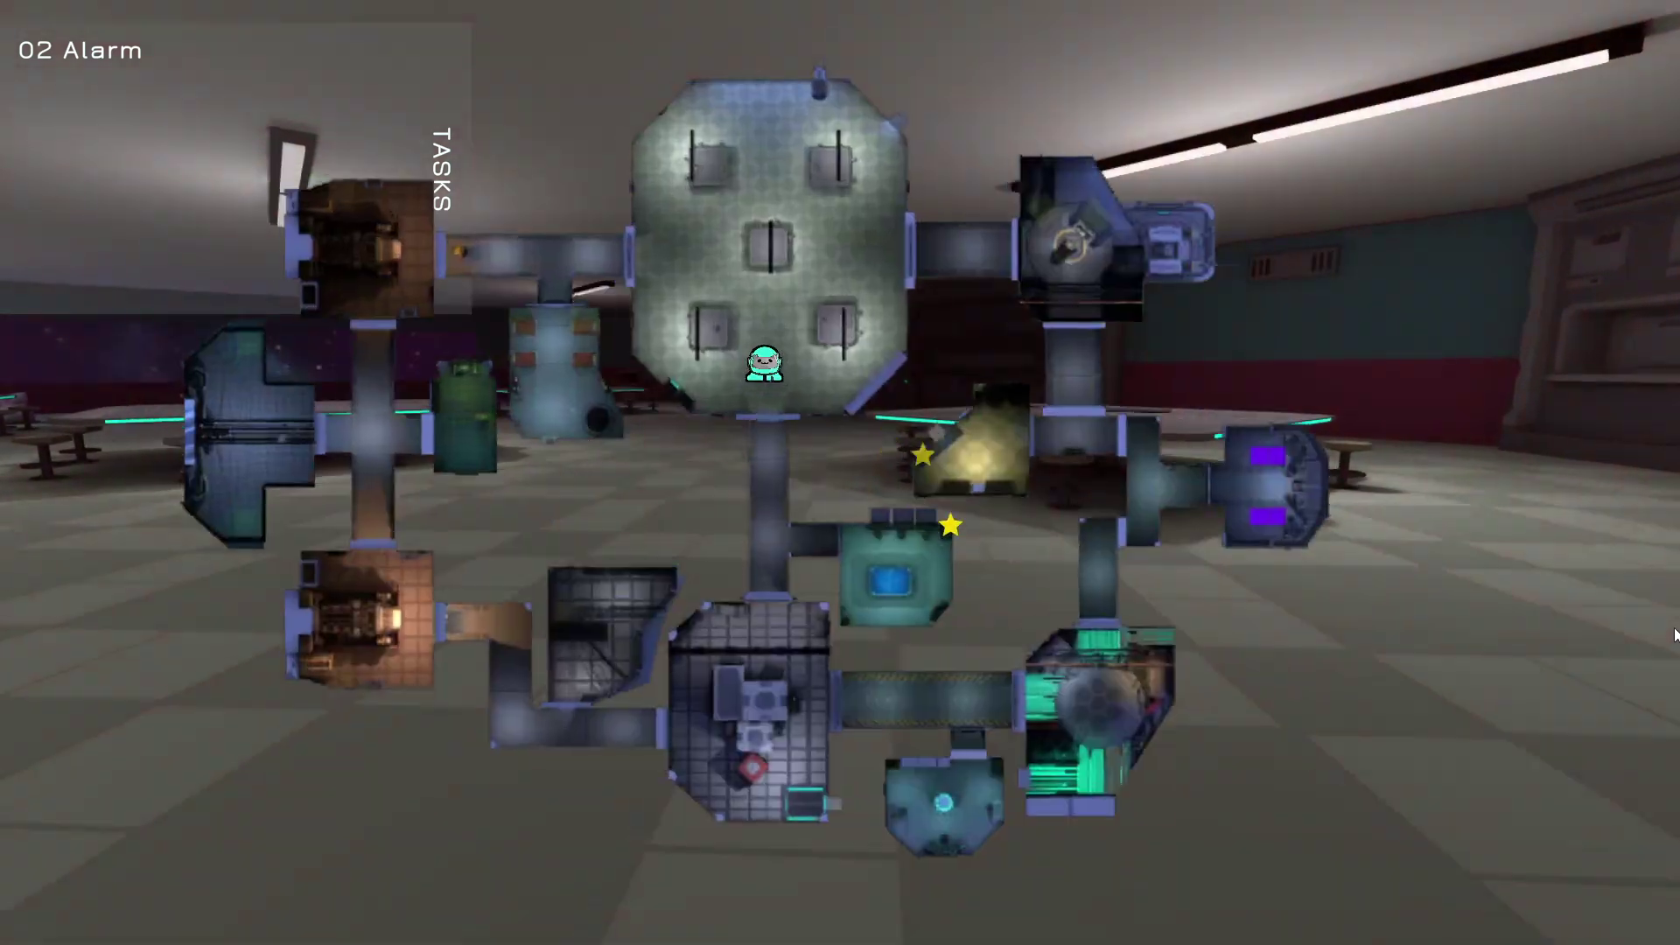
key(m)
key(m)
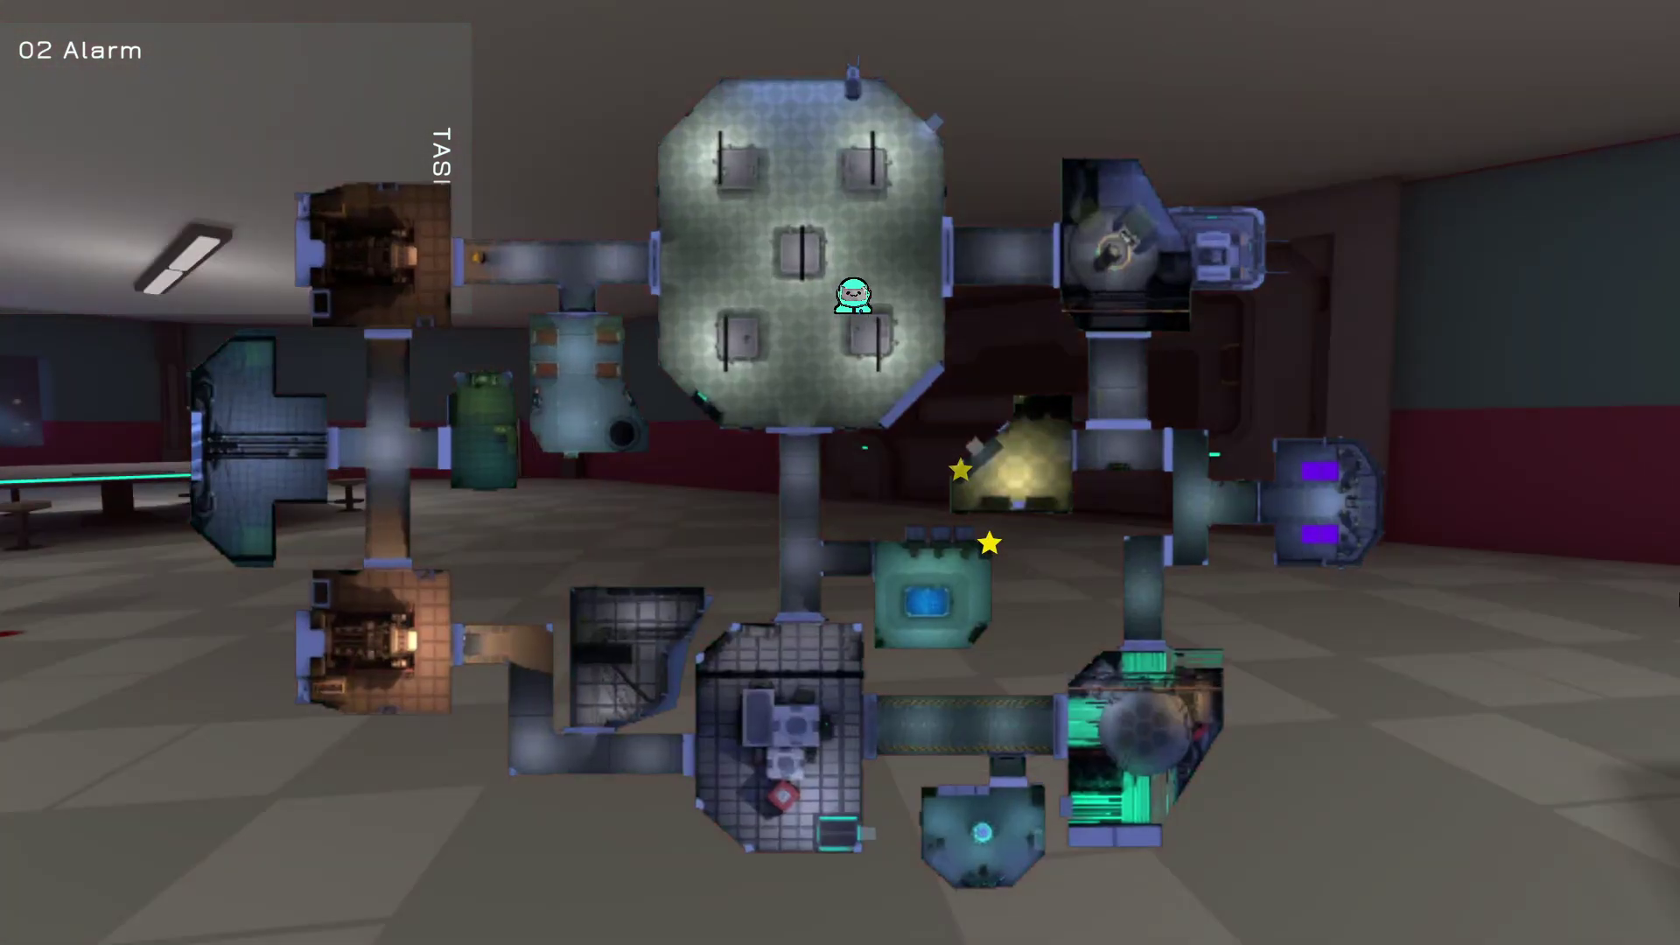
key(m)
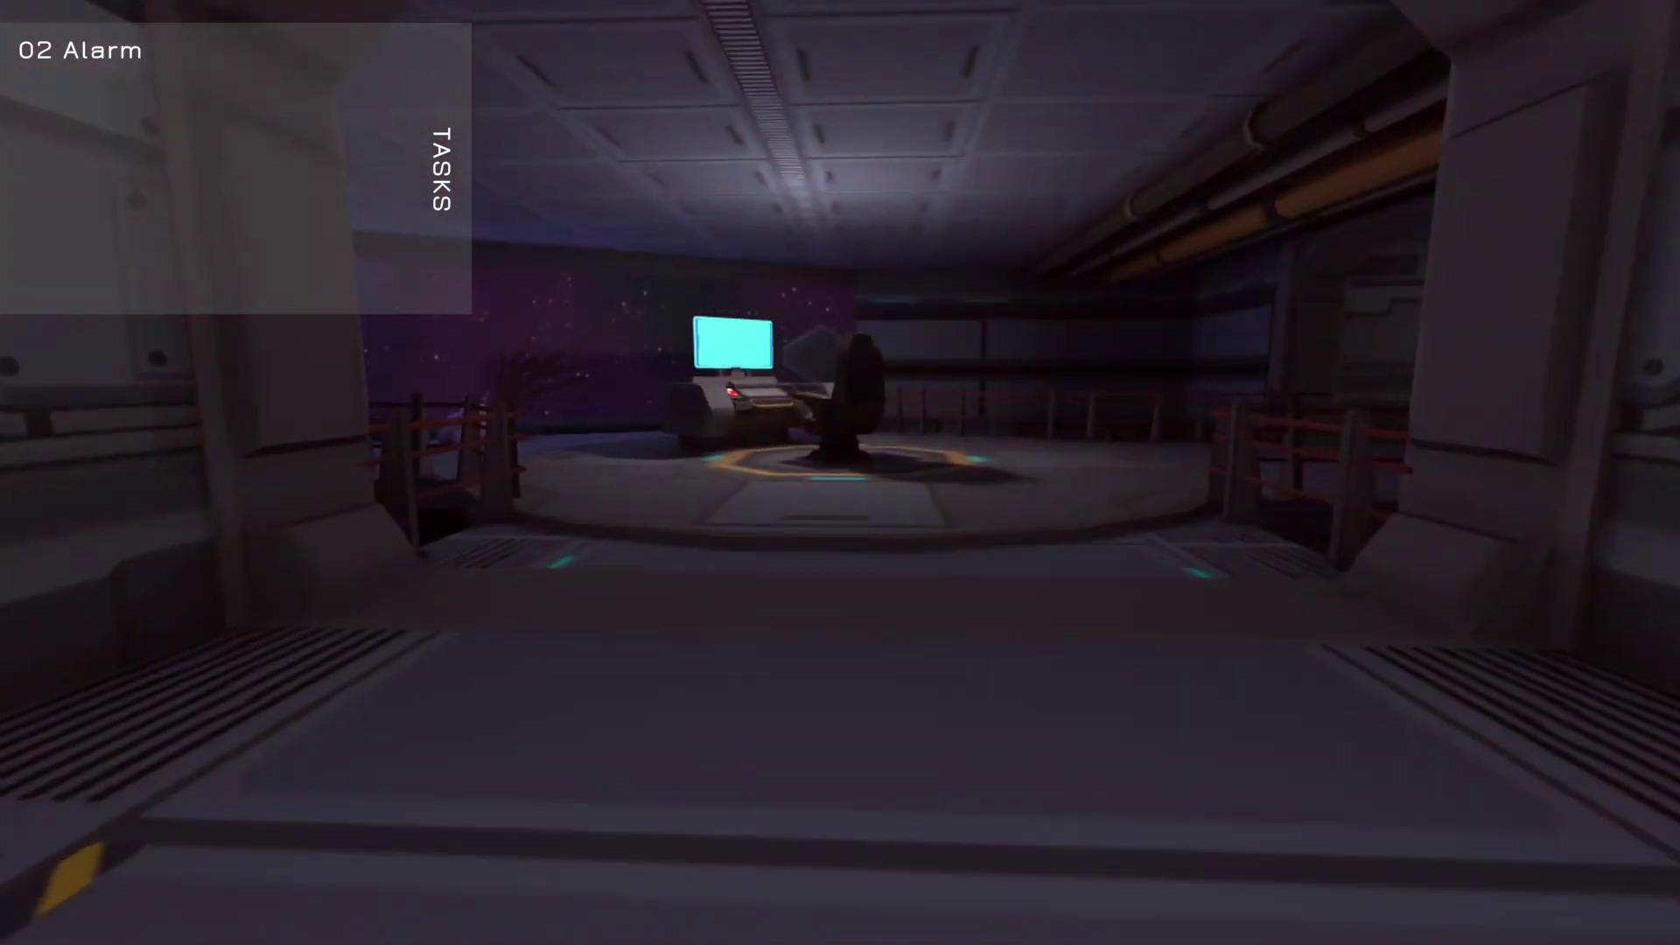
Walk past the grating and planter into the terminal room toward the far railing
key(w)
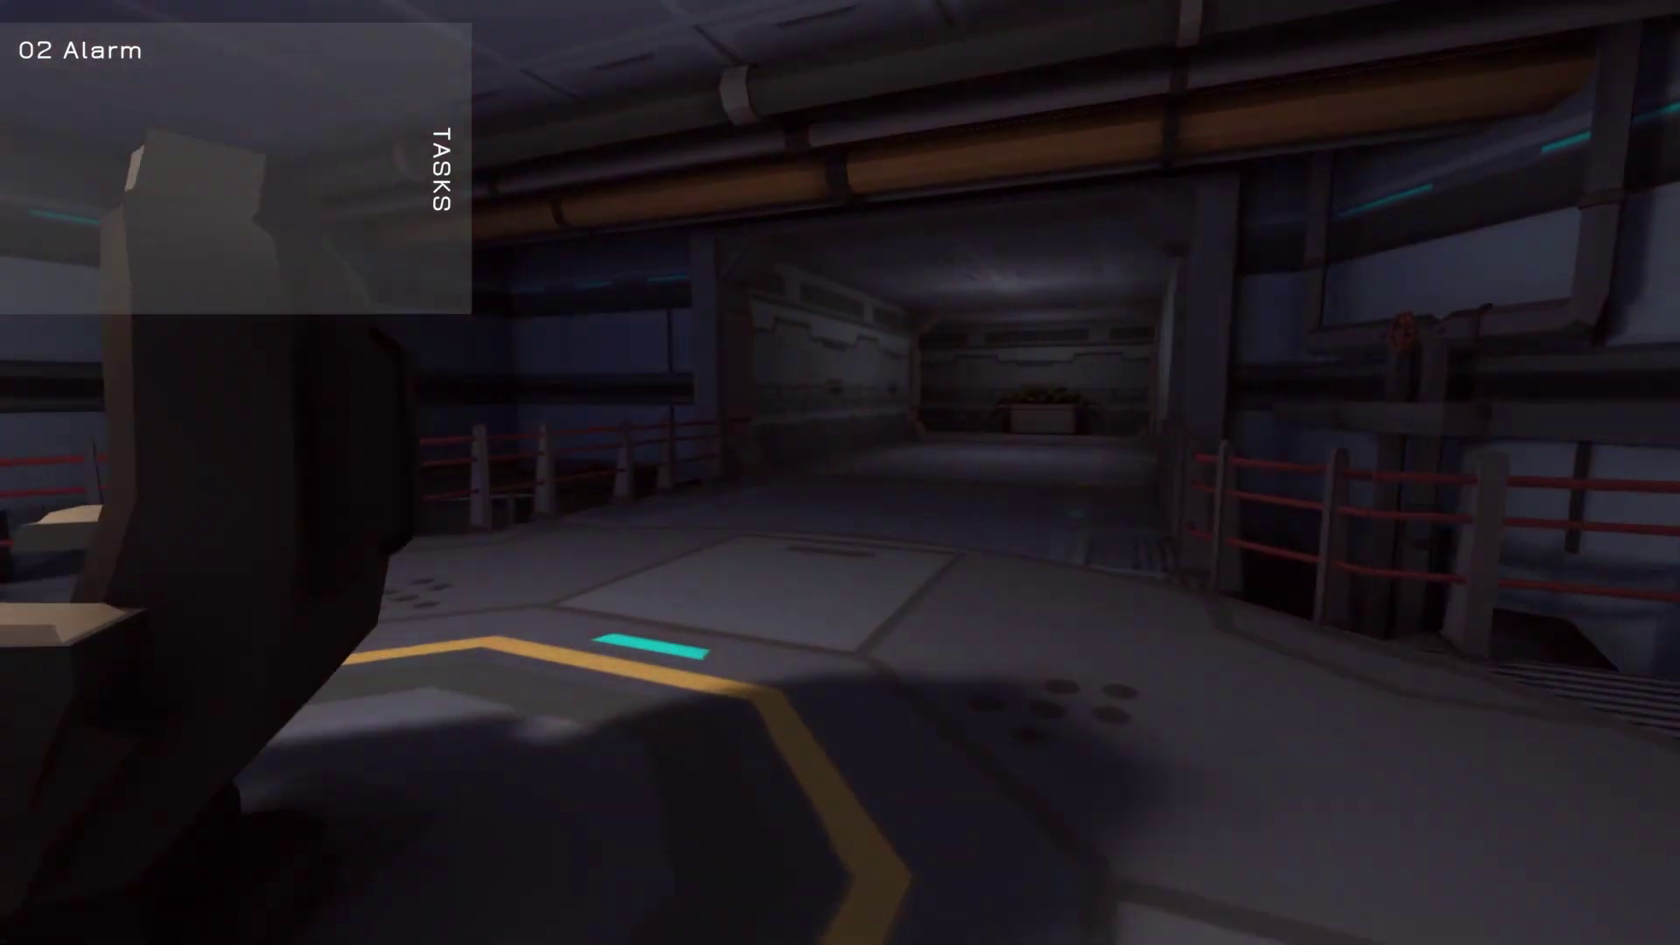
key(w)
key(Tab)
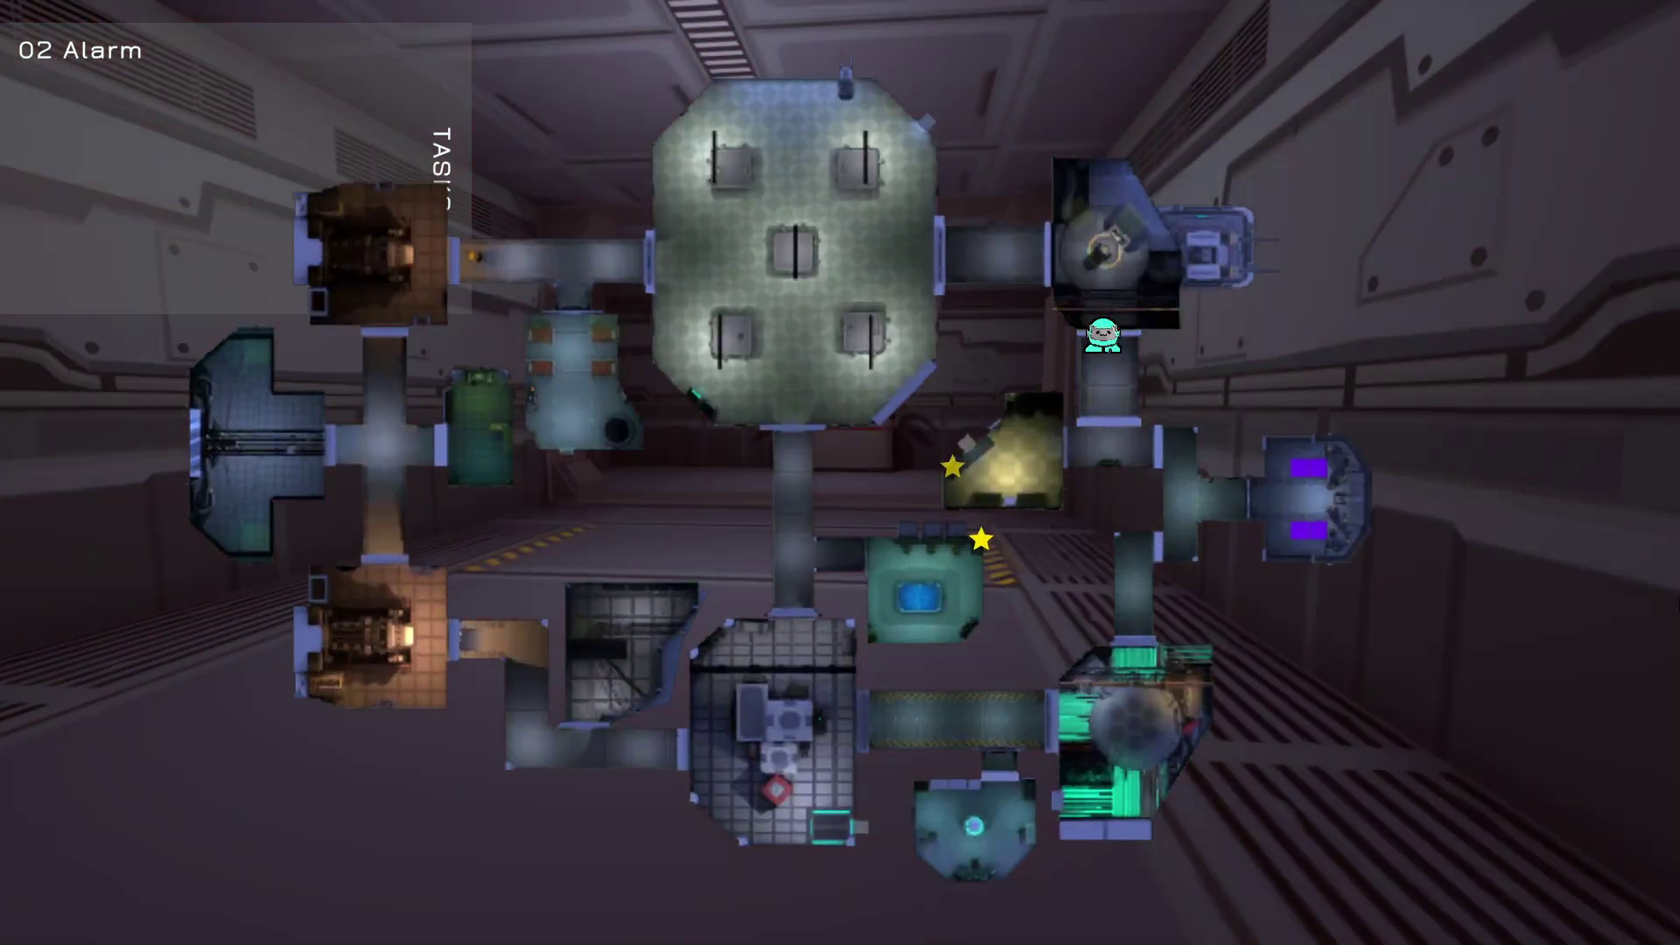
key(Tab)
key(w)
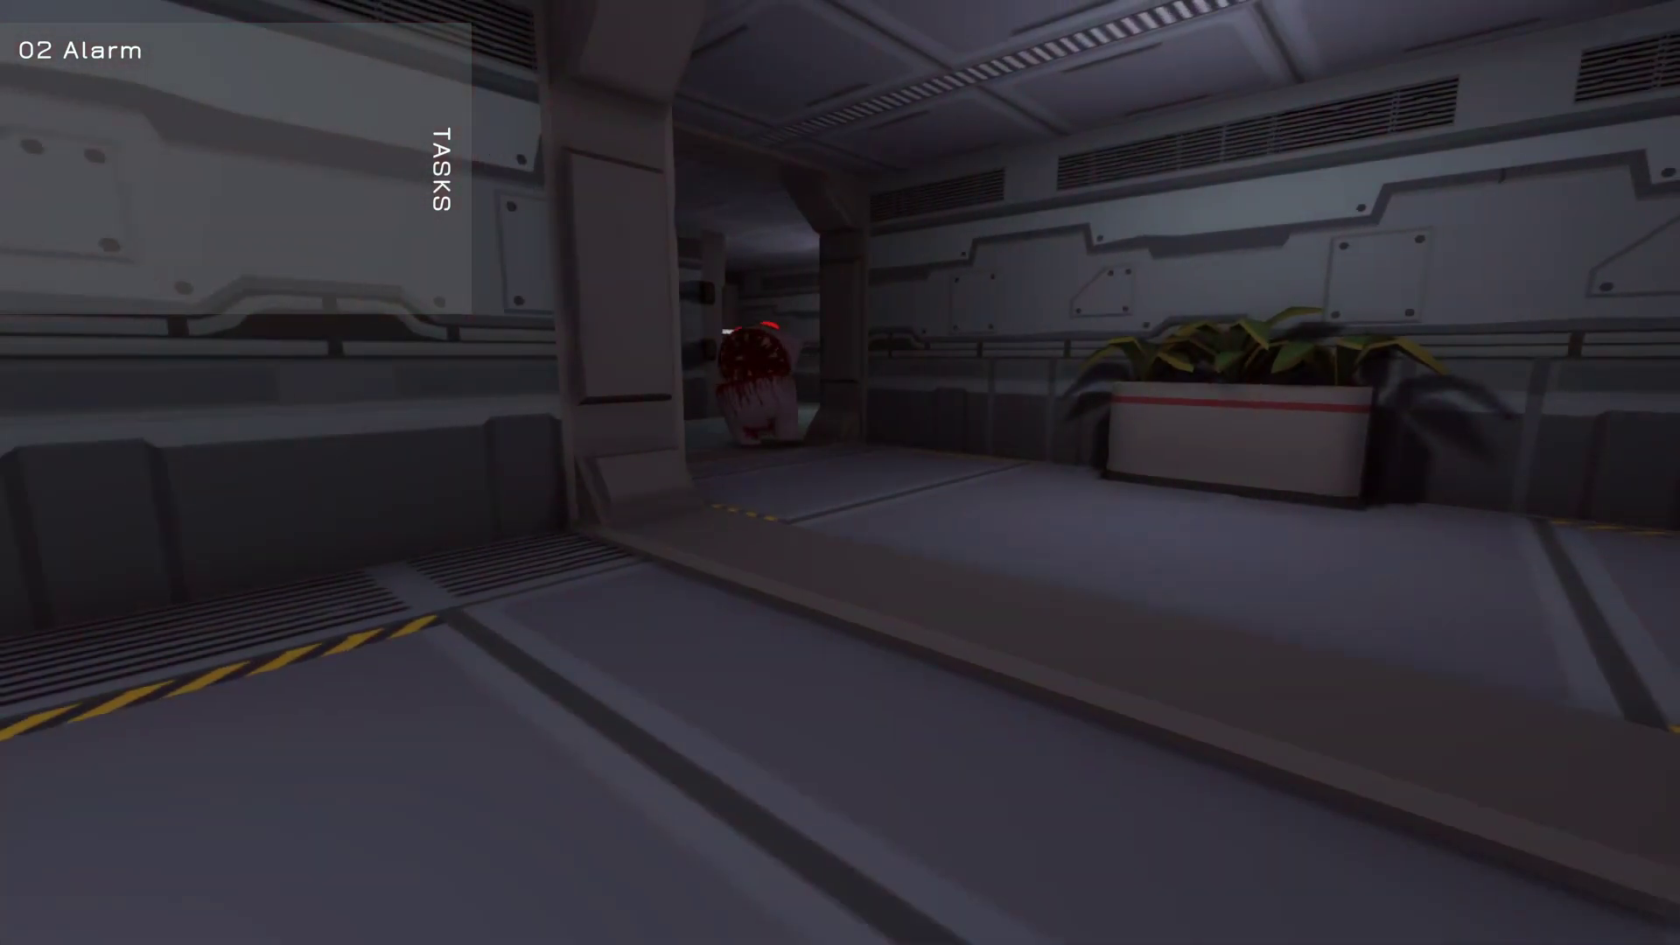
key(w)
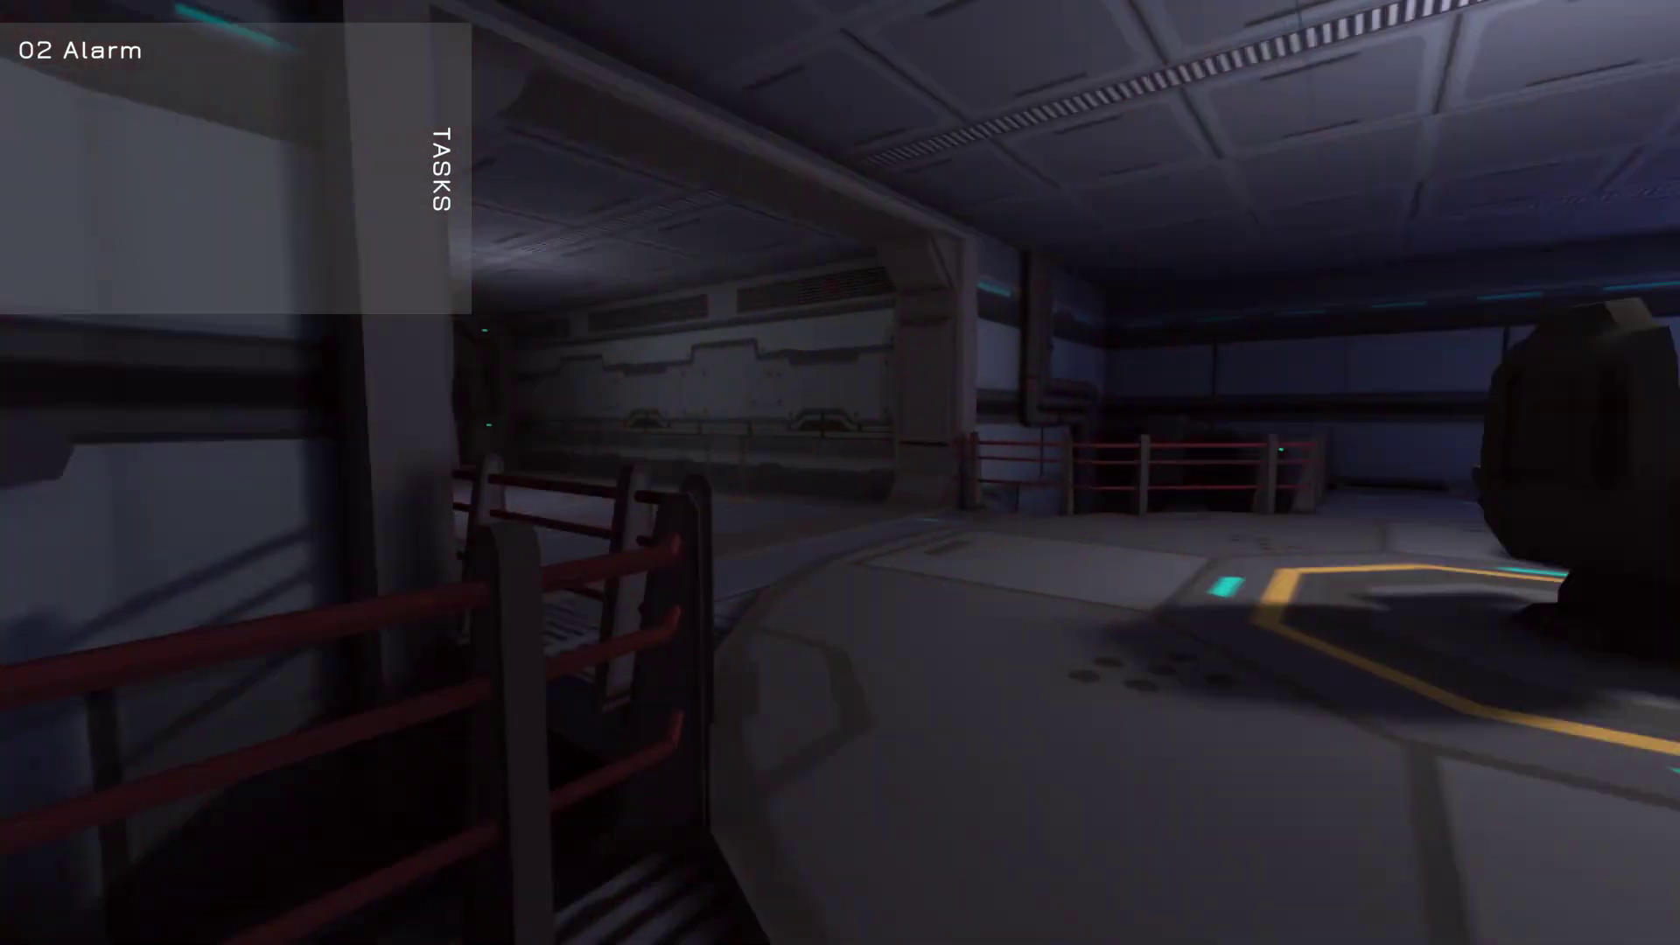
key(w)
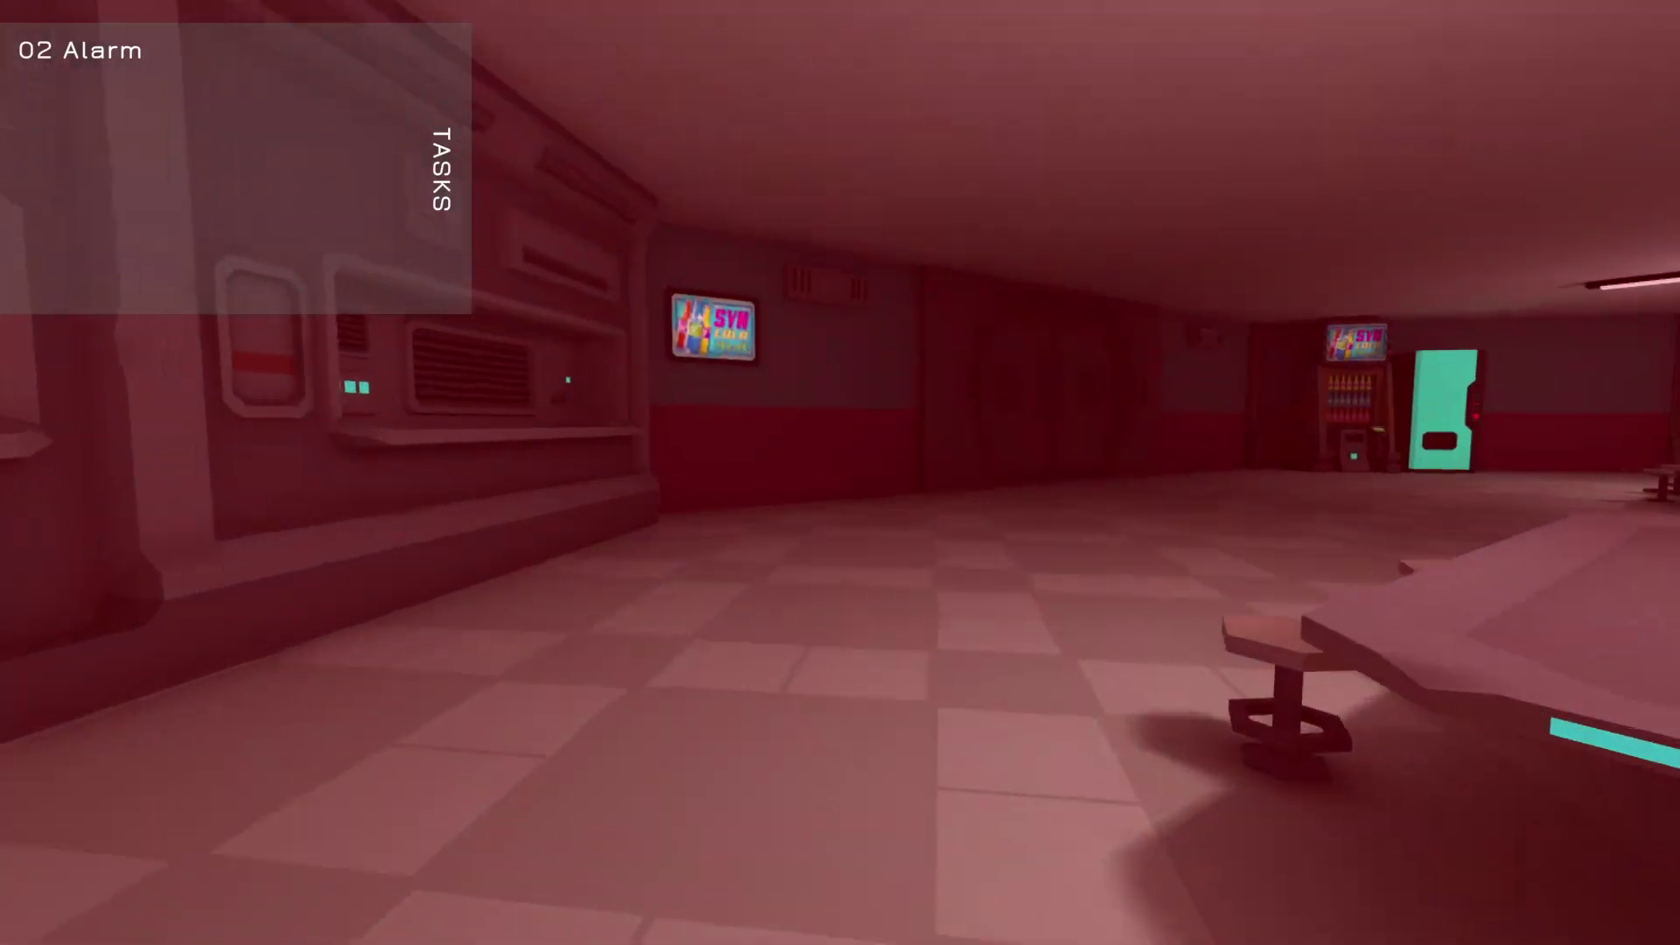
Cross the red-tinted corridors and the room with the body, checking the map
key(w)
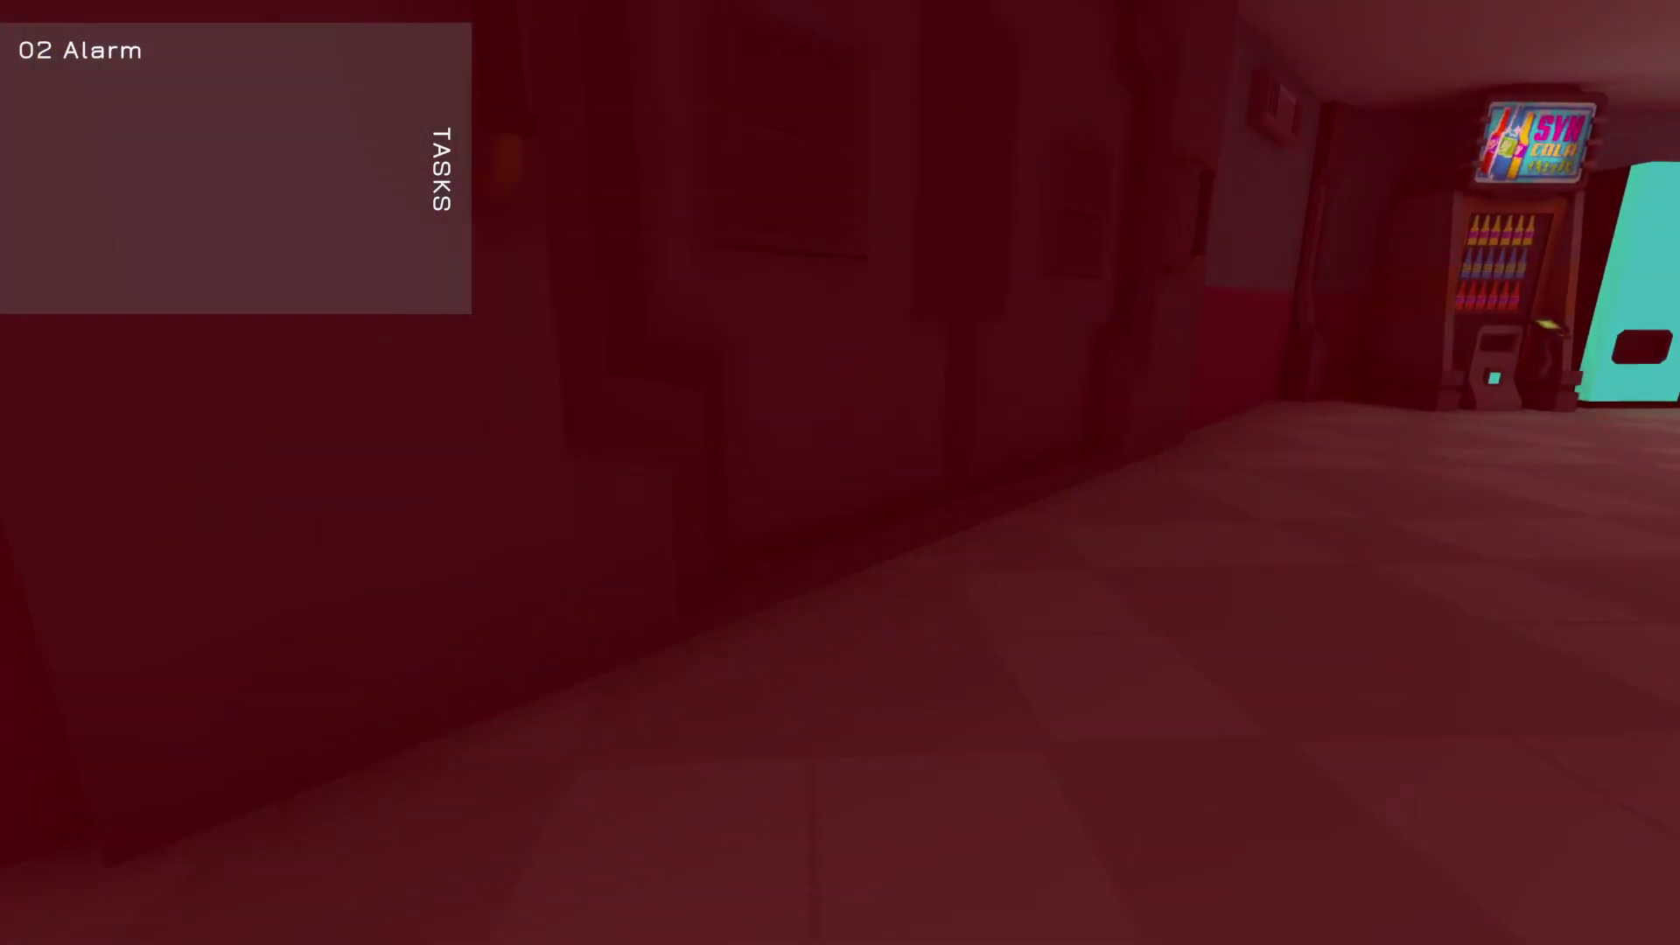
key(w)
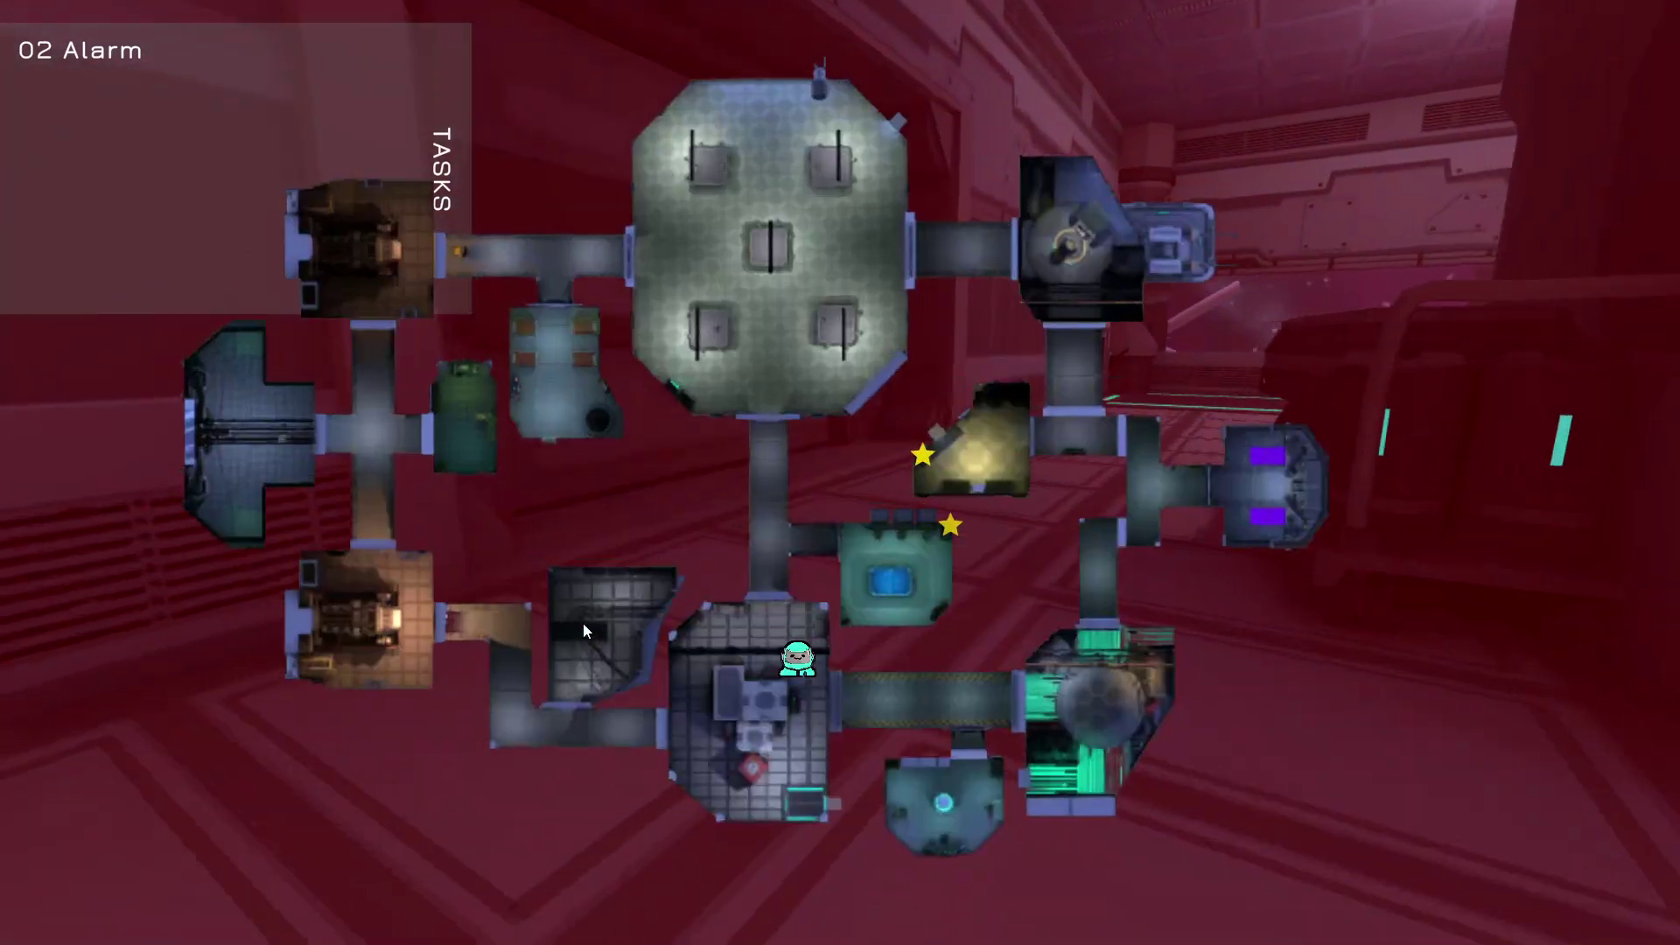
key(w)
key(m)
key(m)
key(w)
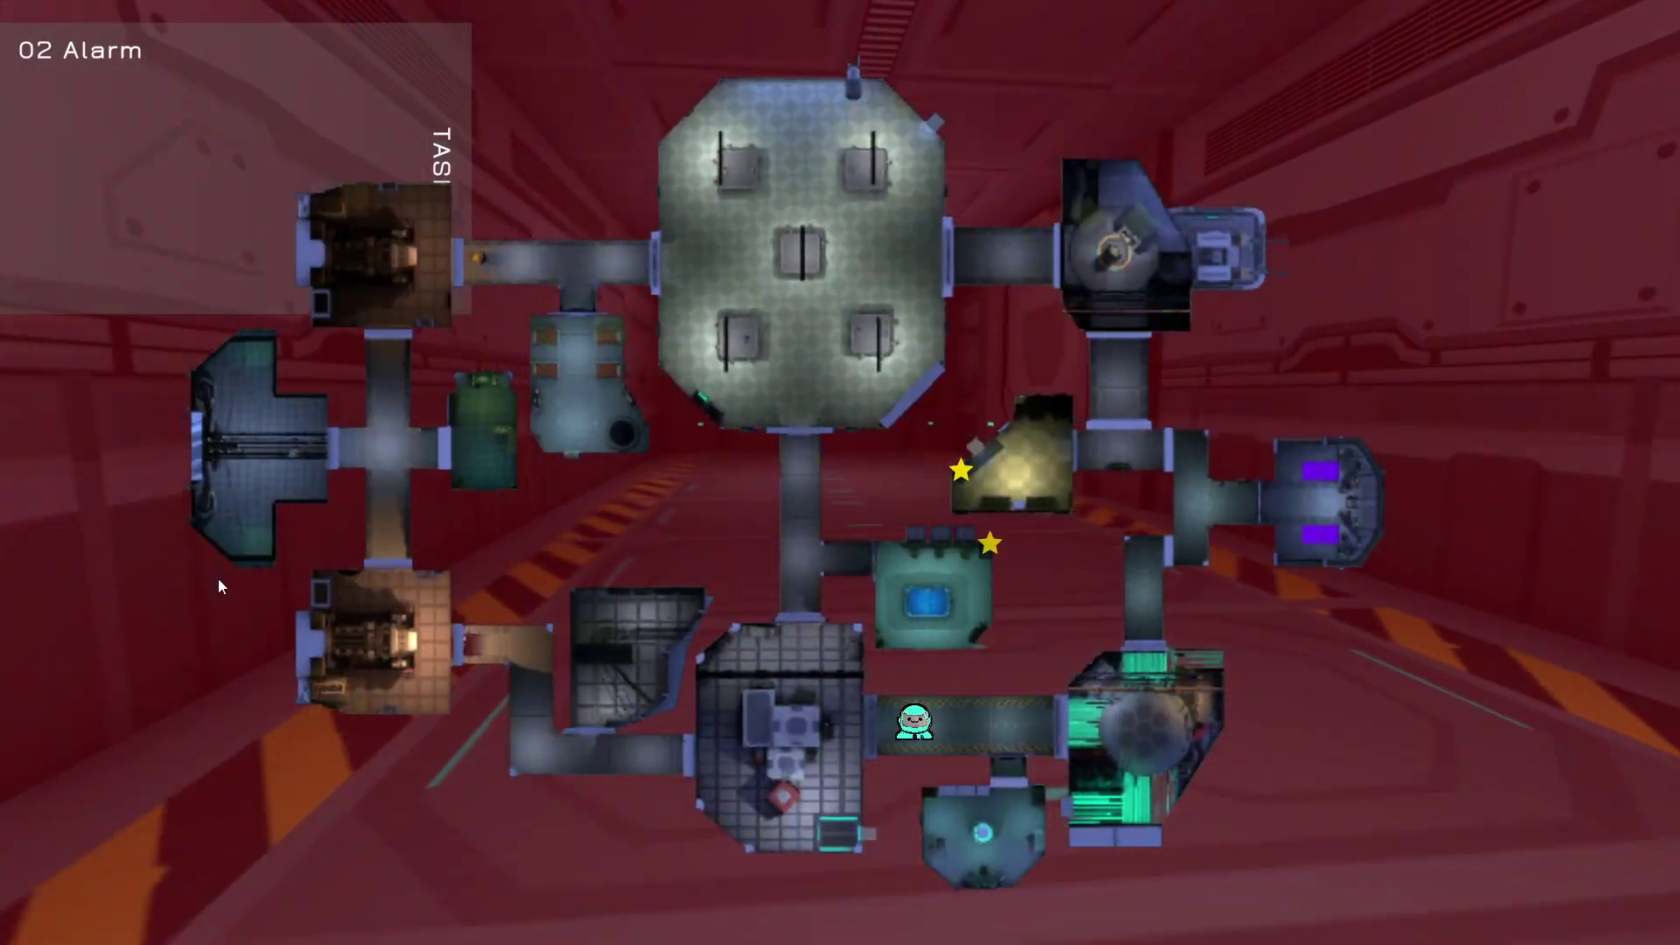
key(m)
key(m)
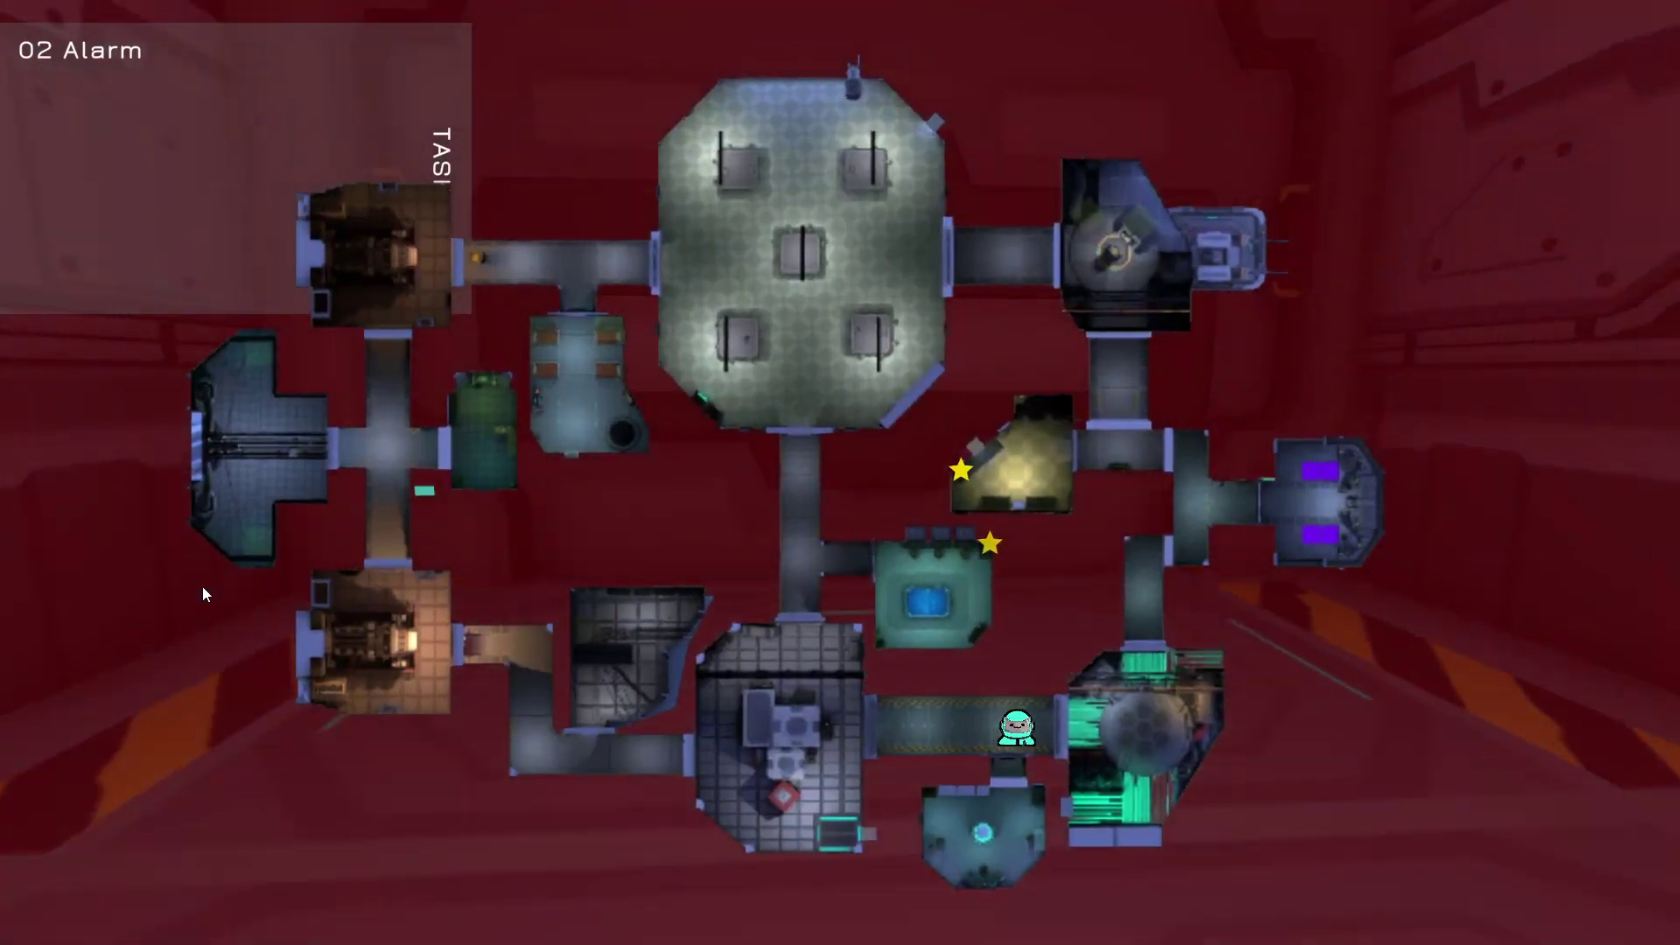
key(m)
key(w)
key(w)
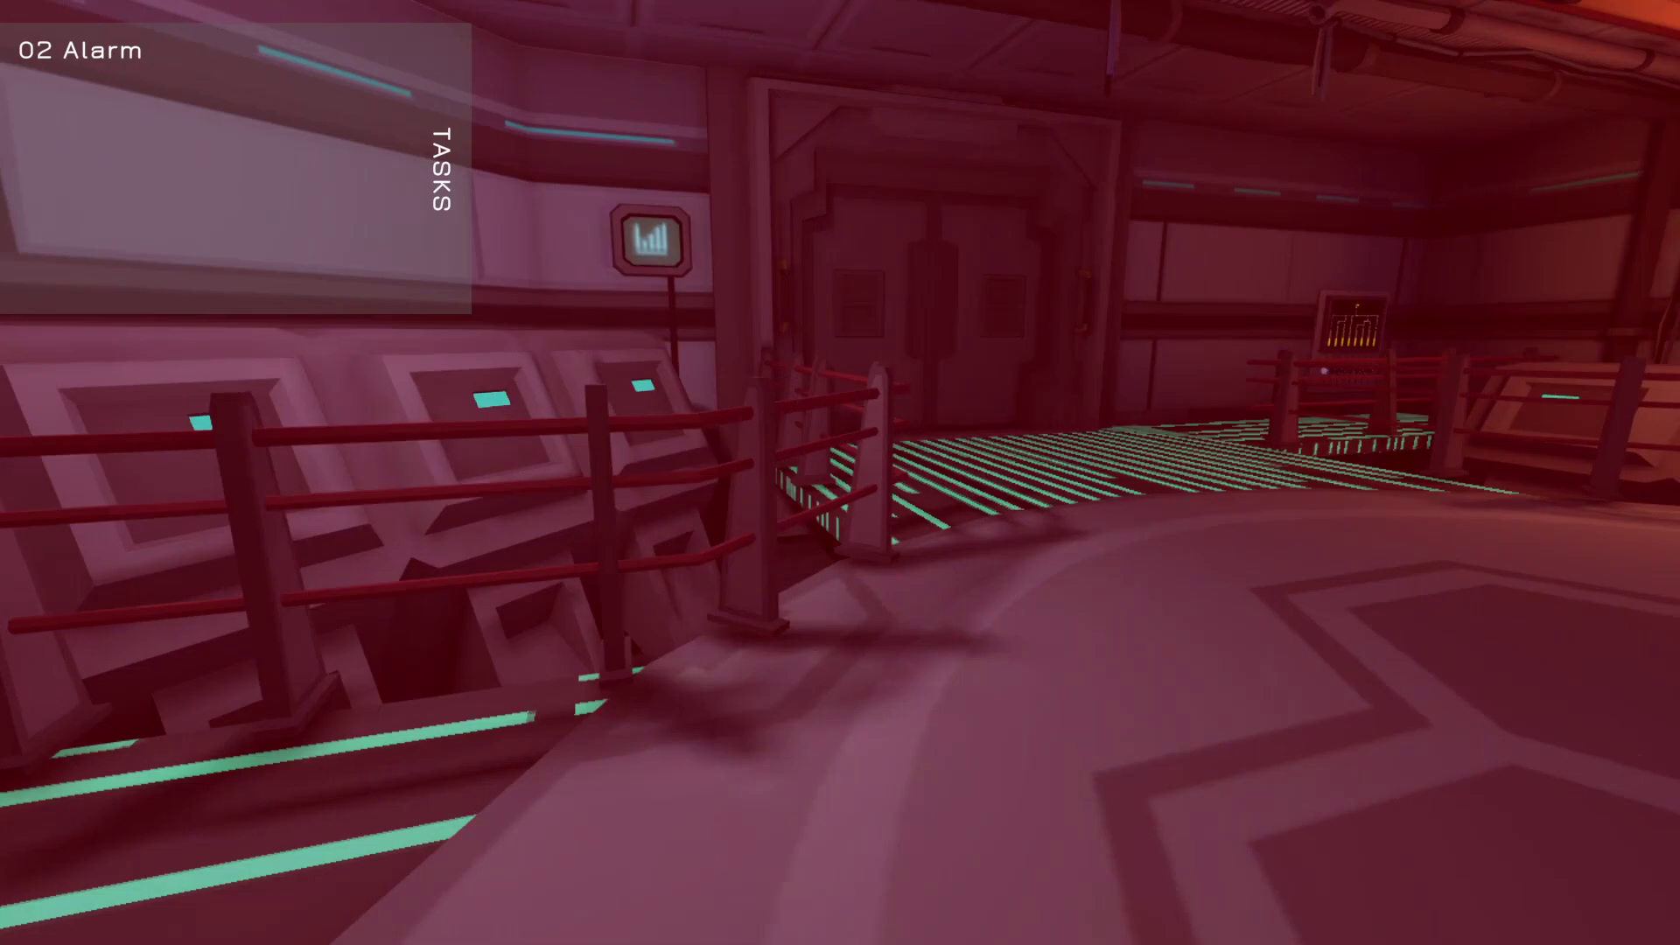
key(w)
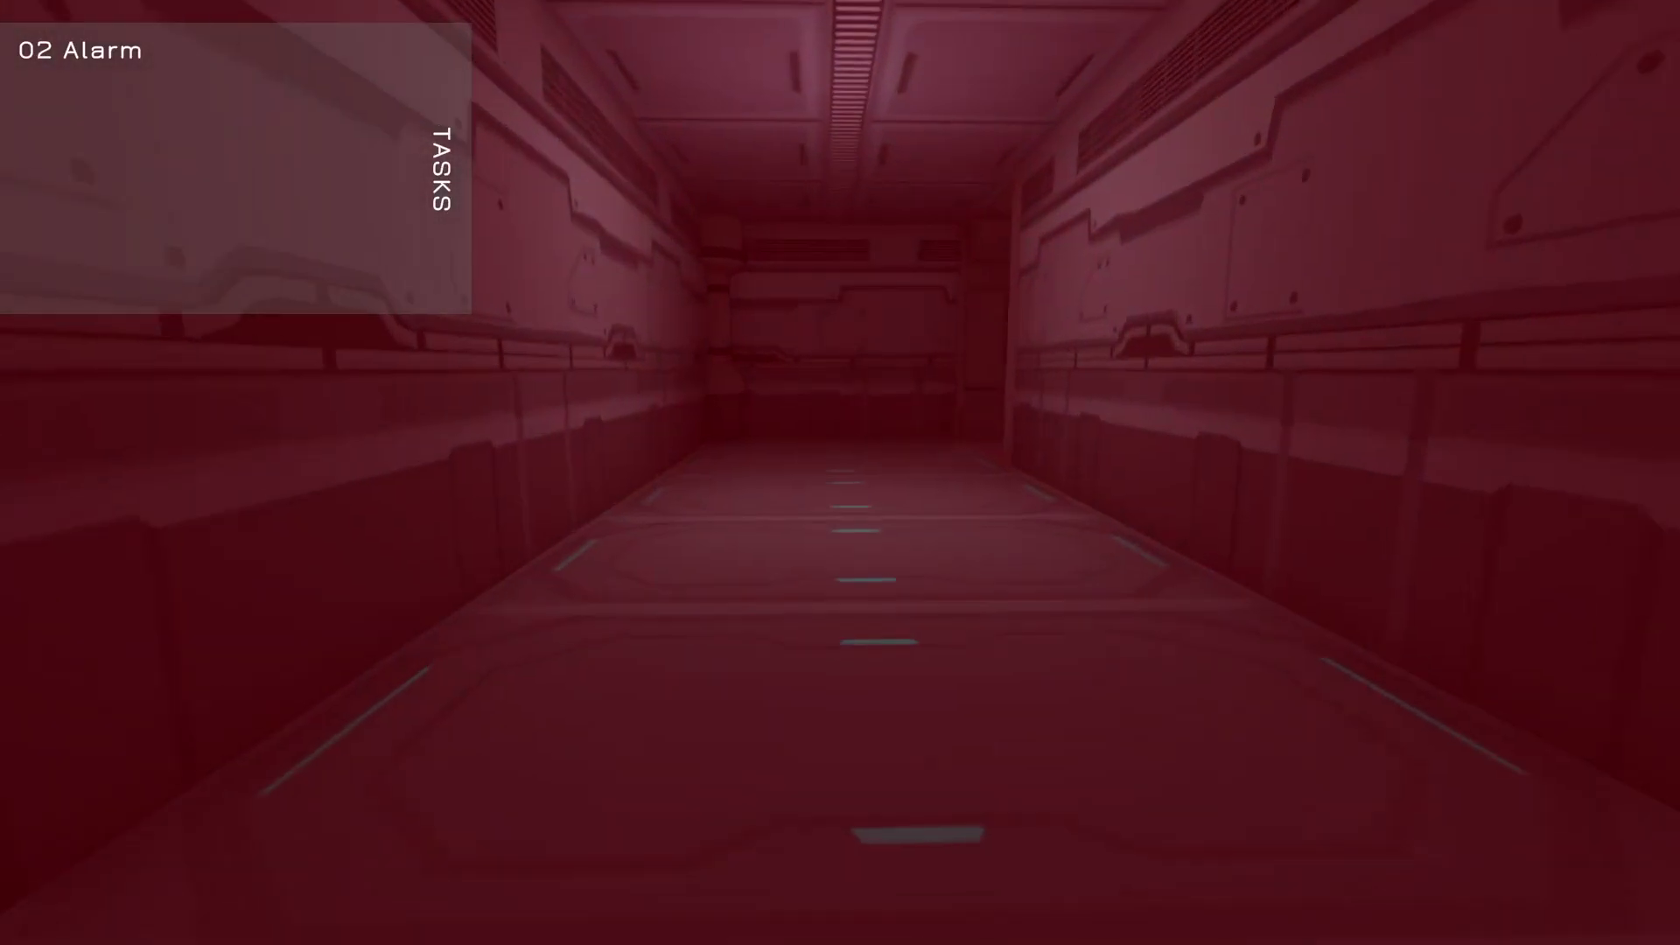
key(m)
key(m)
key(w)
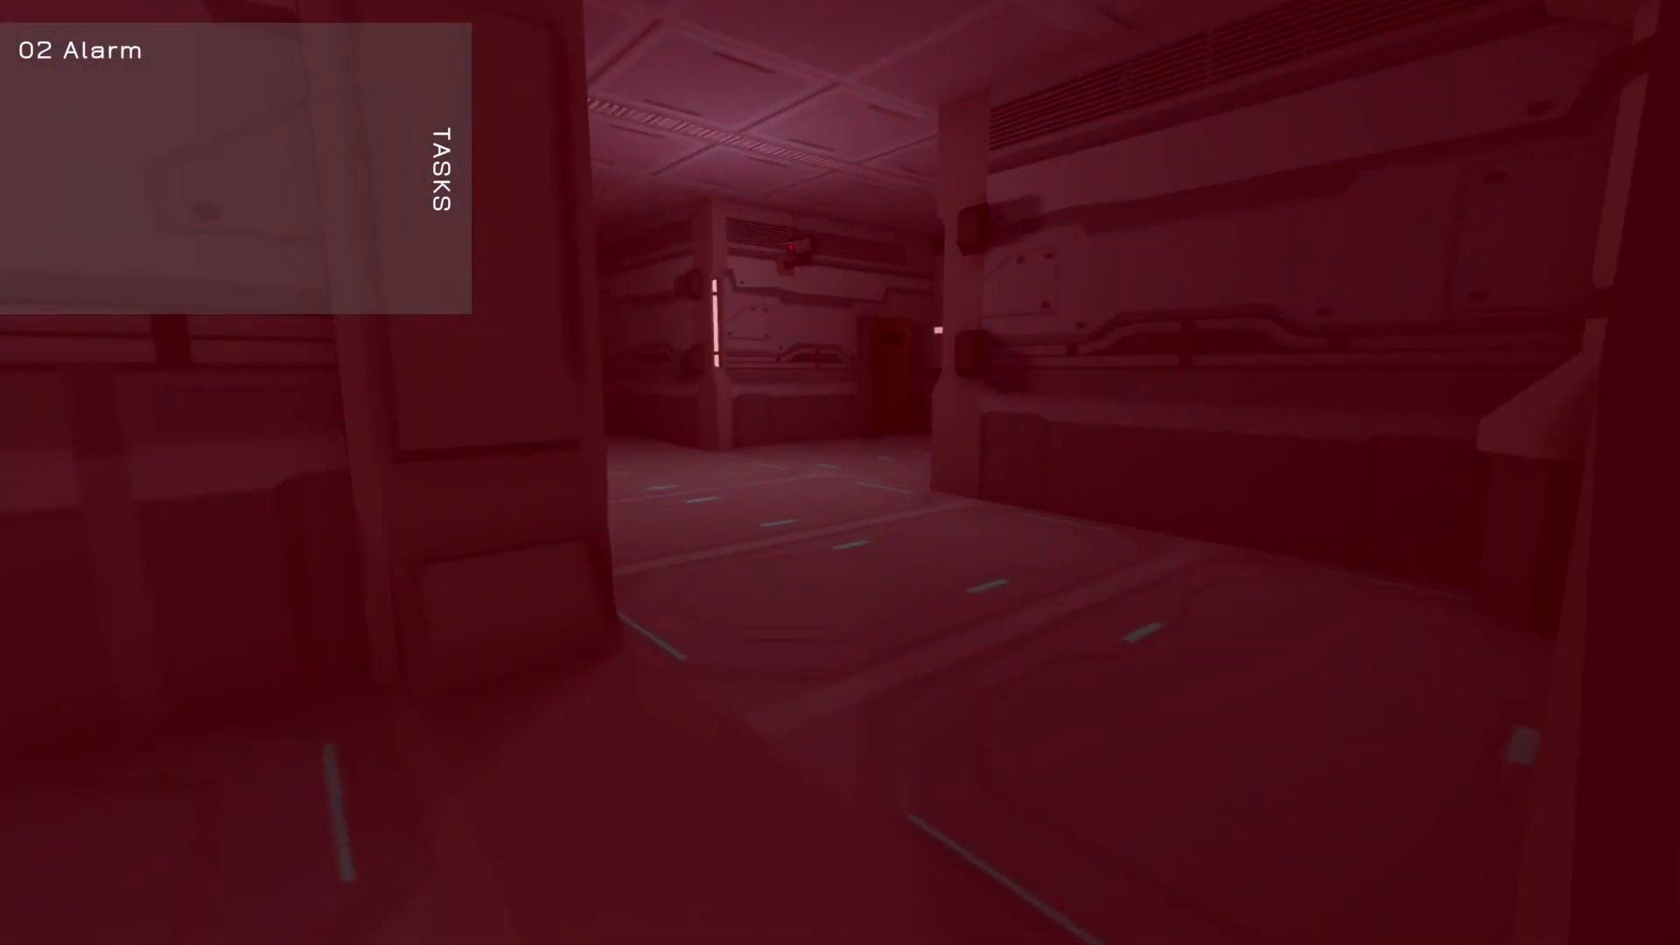
key(w)
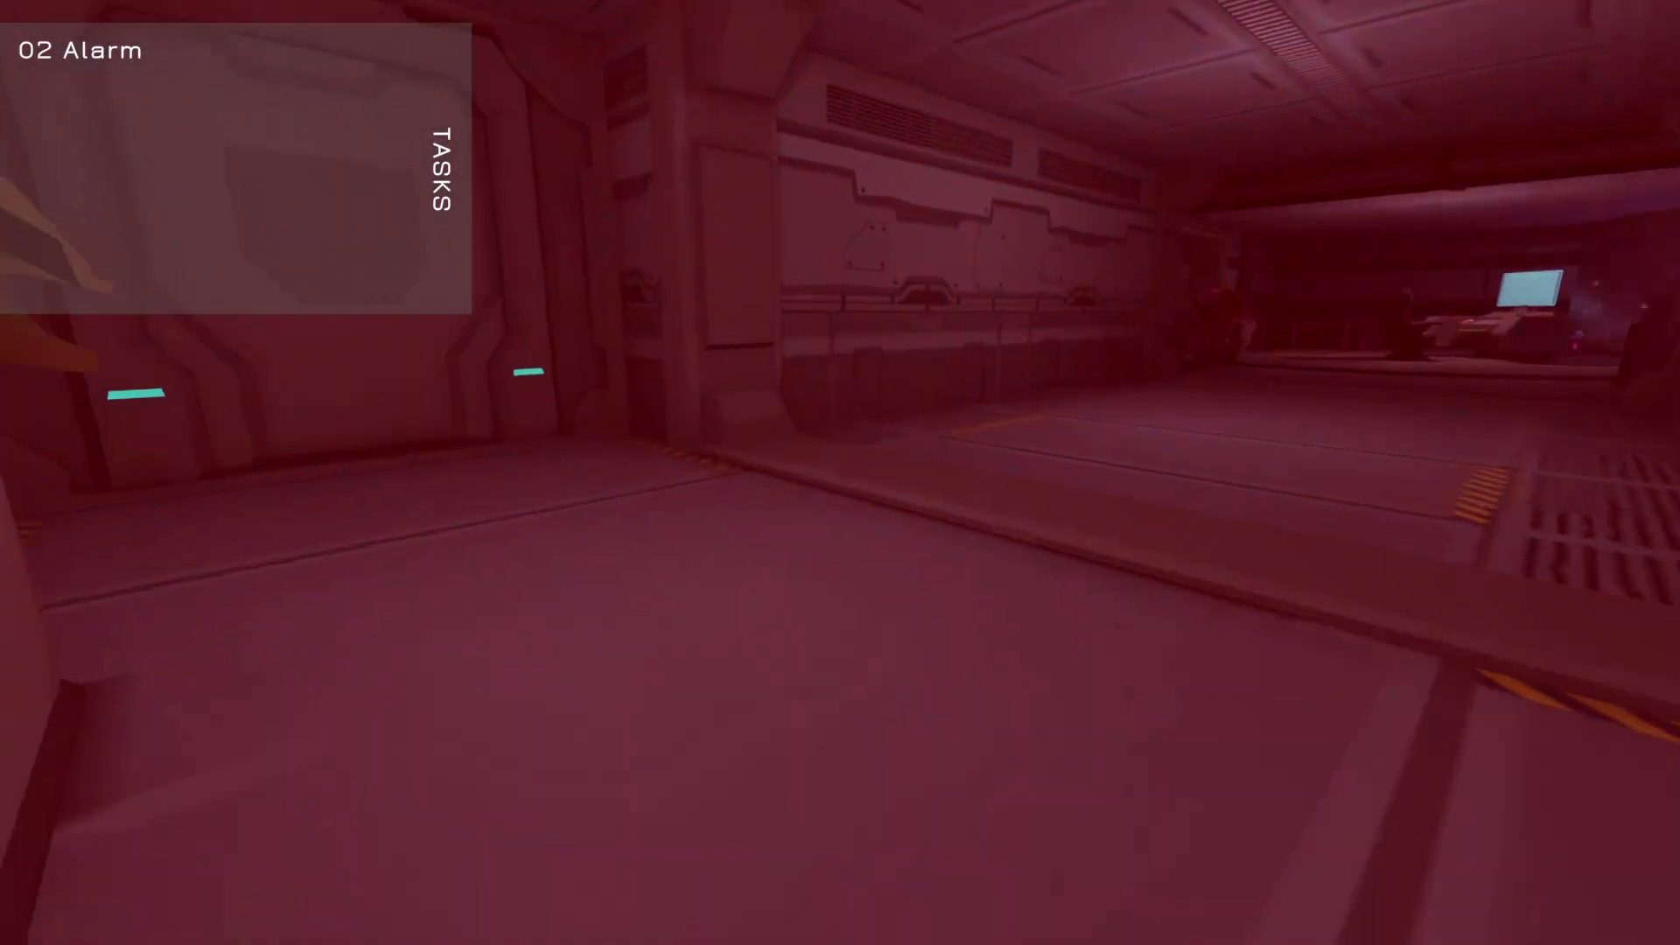
Follow the plant-lined corridors, looking around toward the door and side room
key(w)
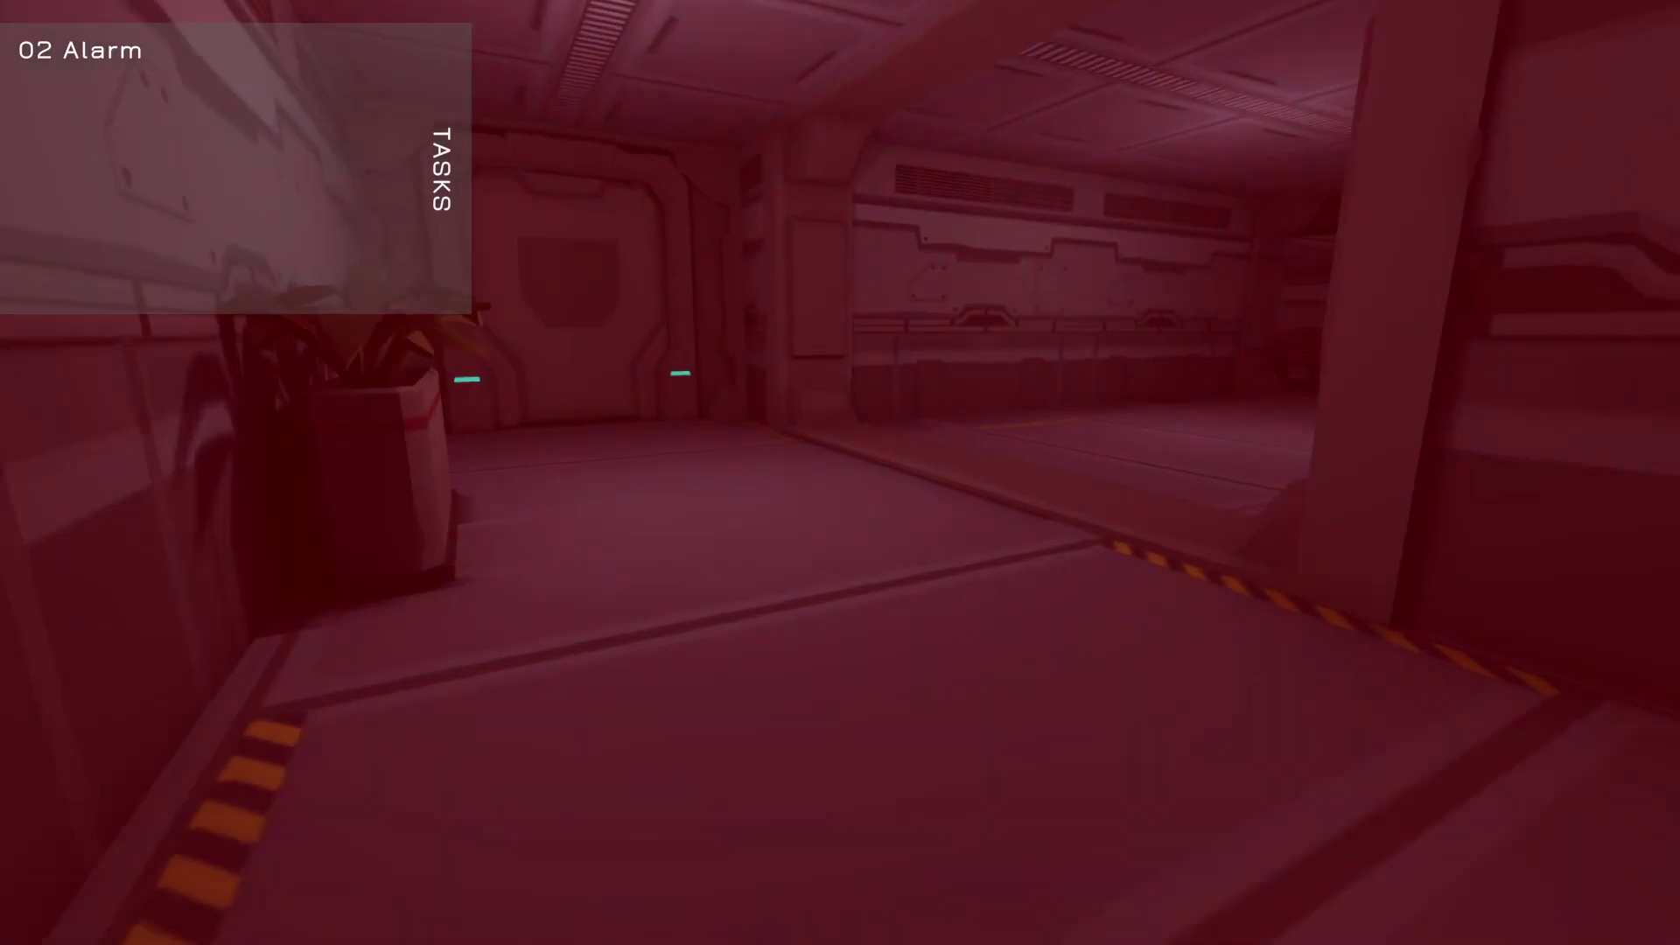
key(w)
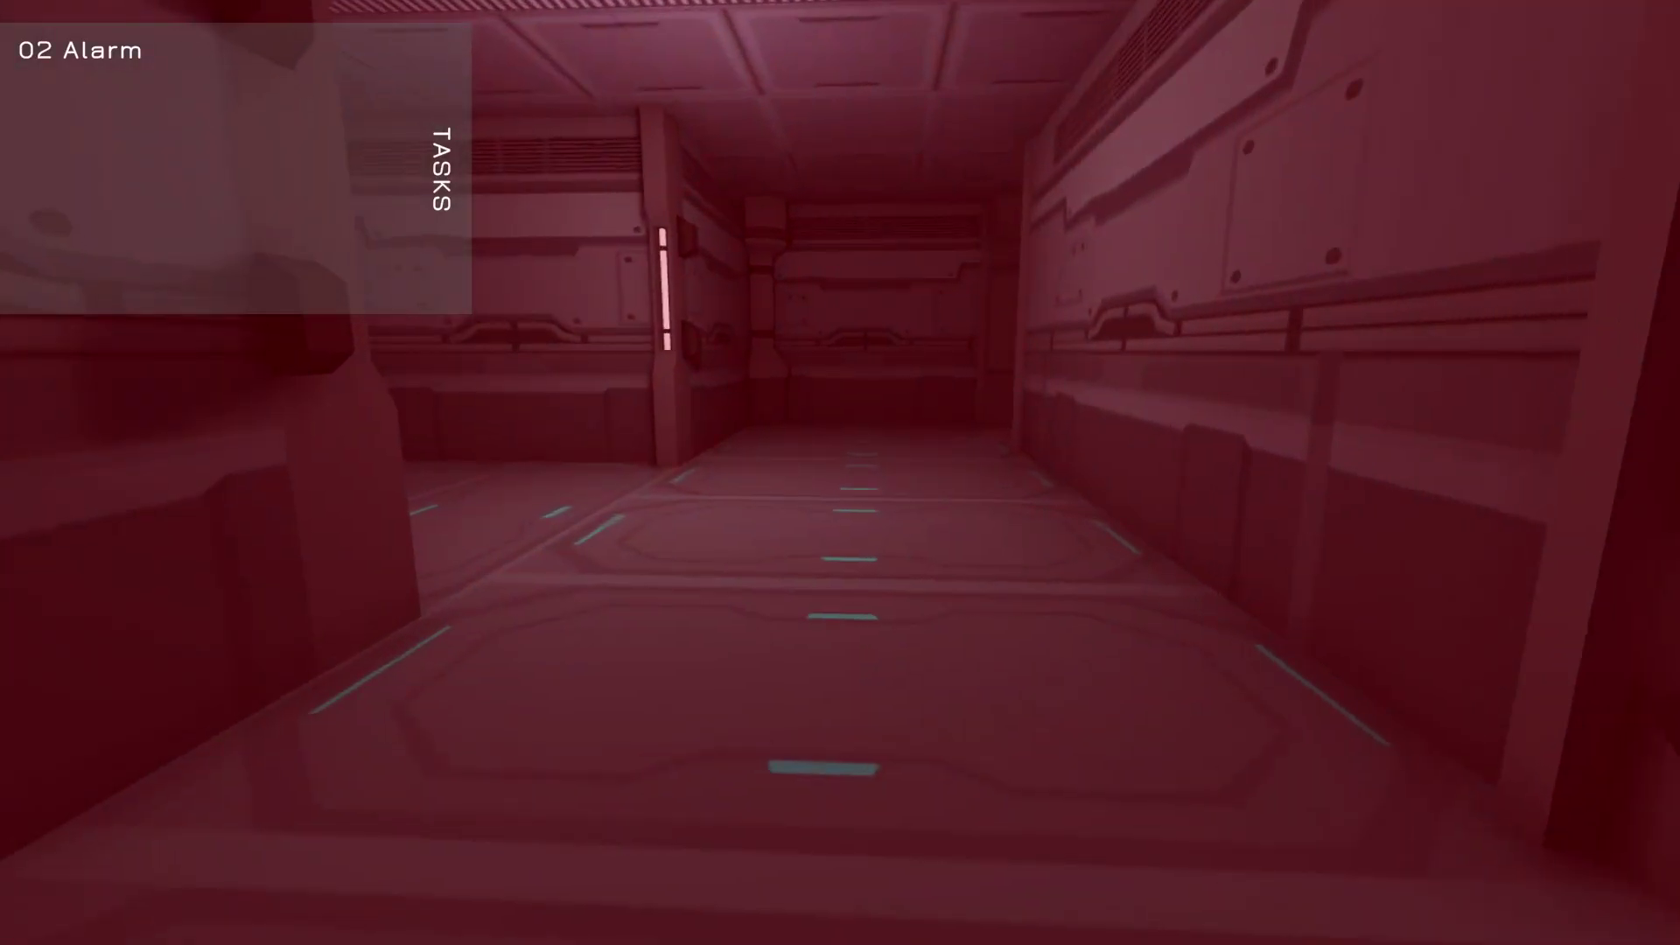
key(w)
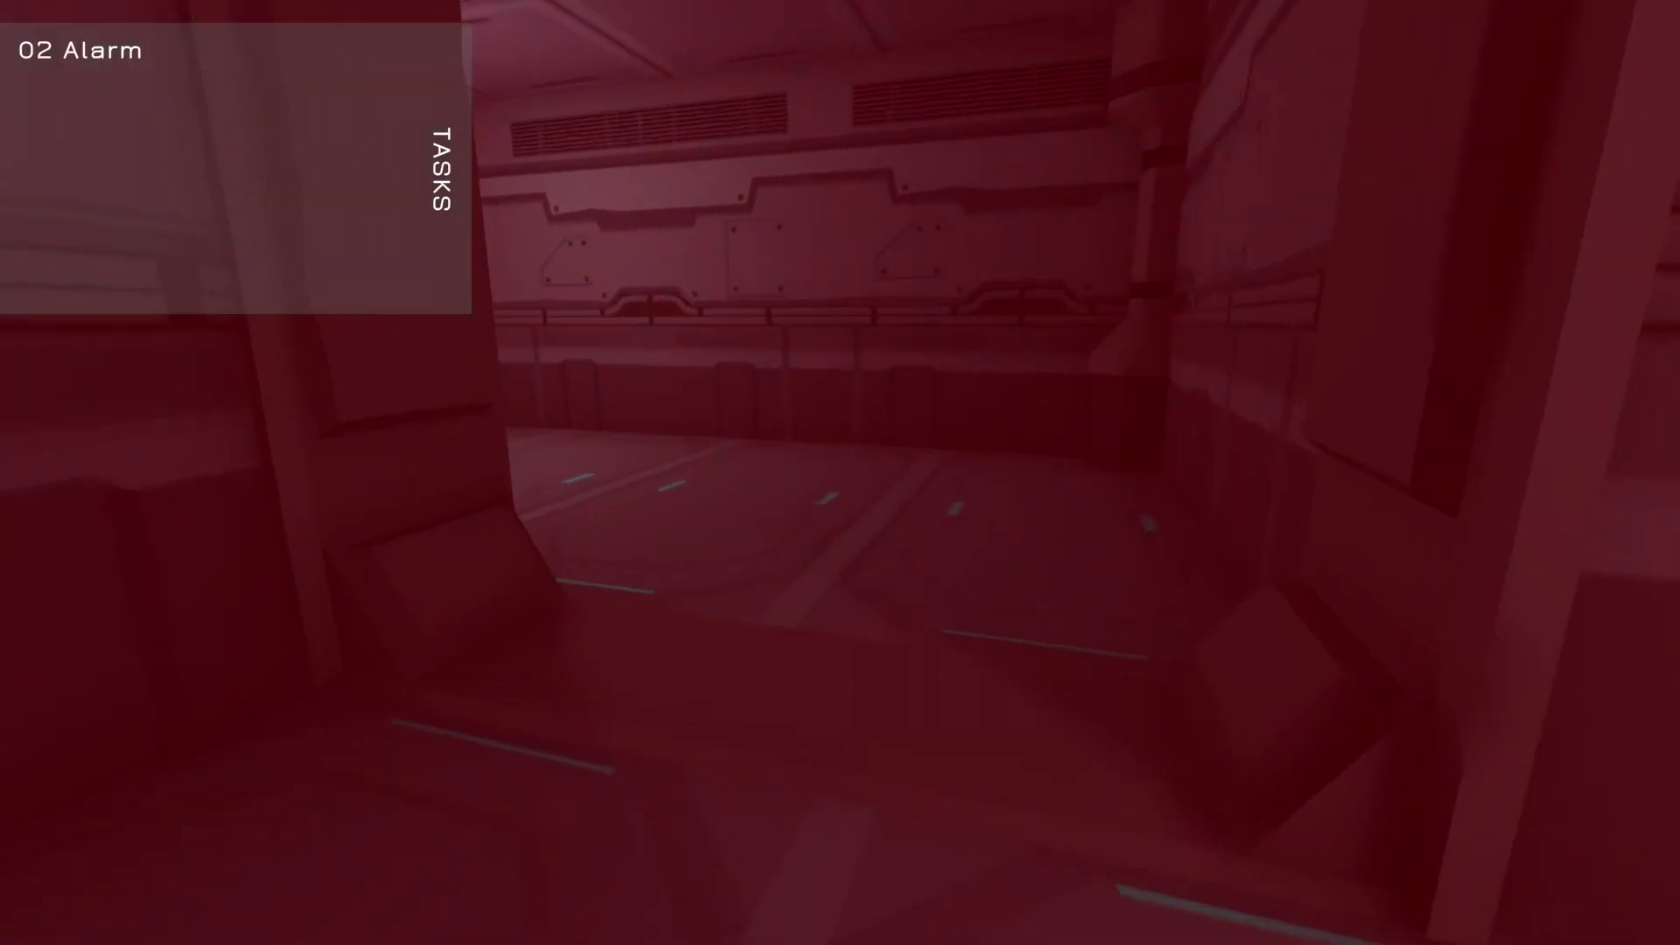
drag(840, 473, 526, 473)
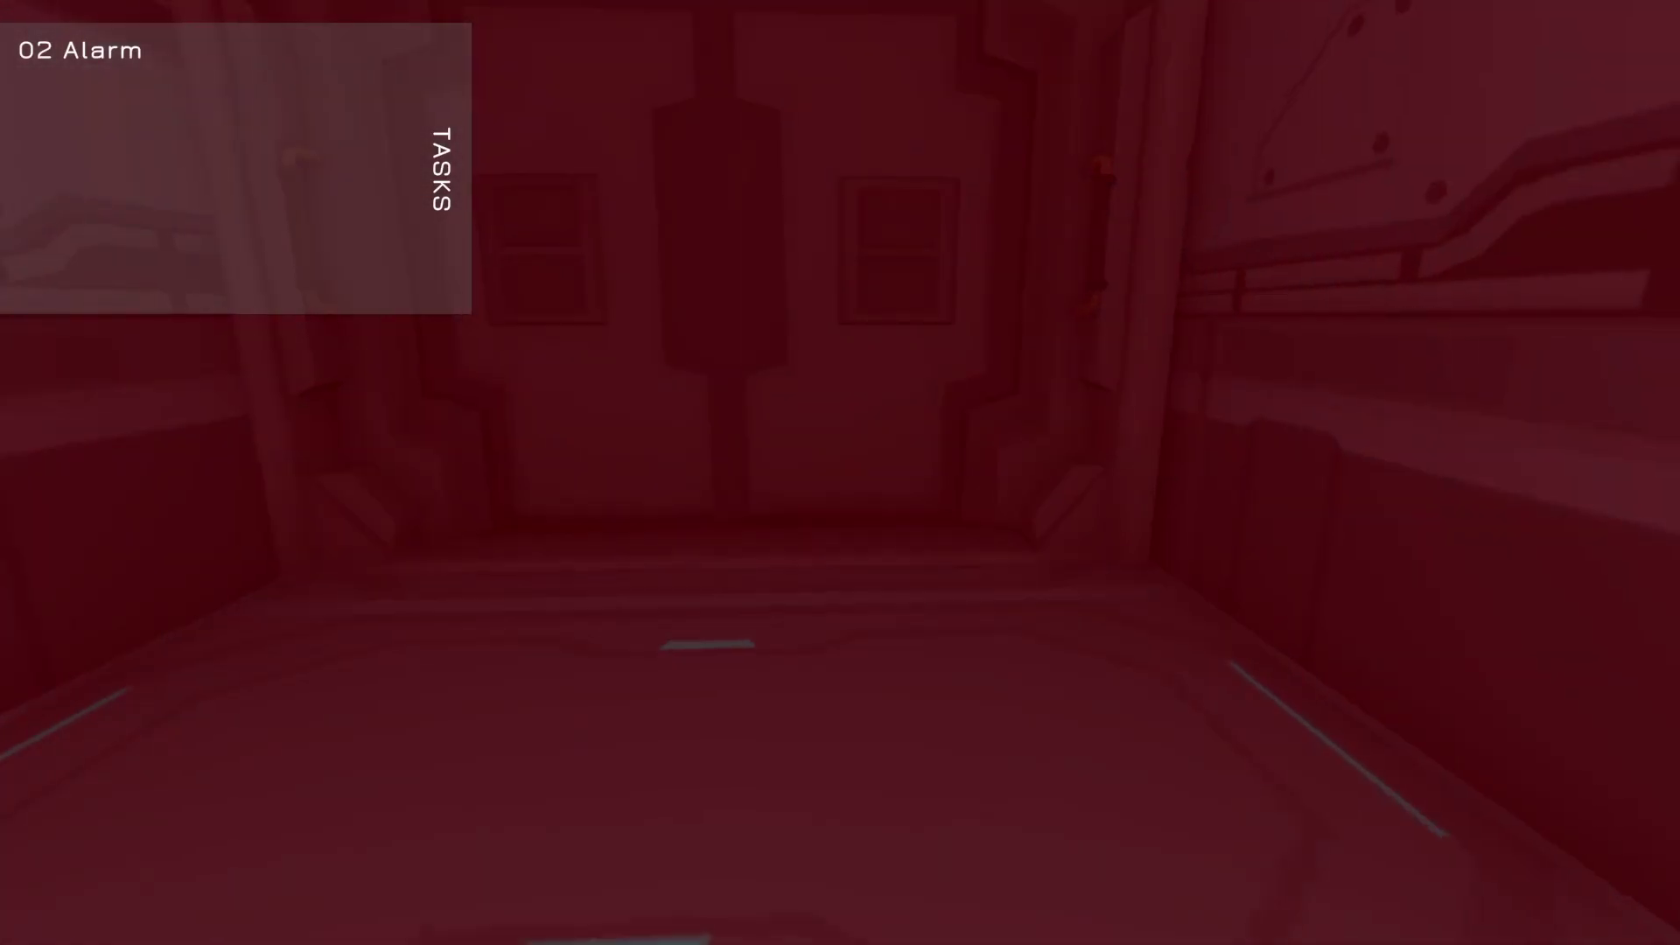
key(w)
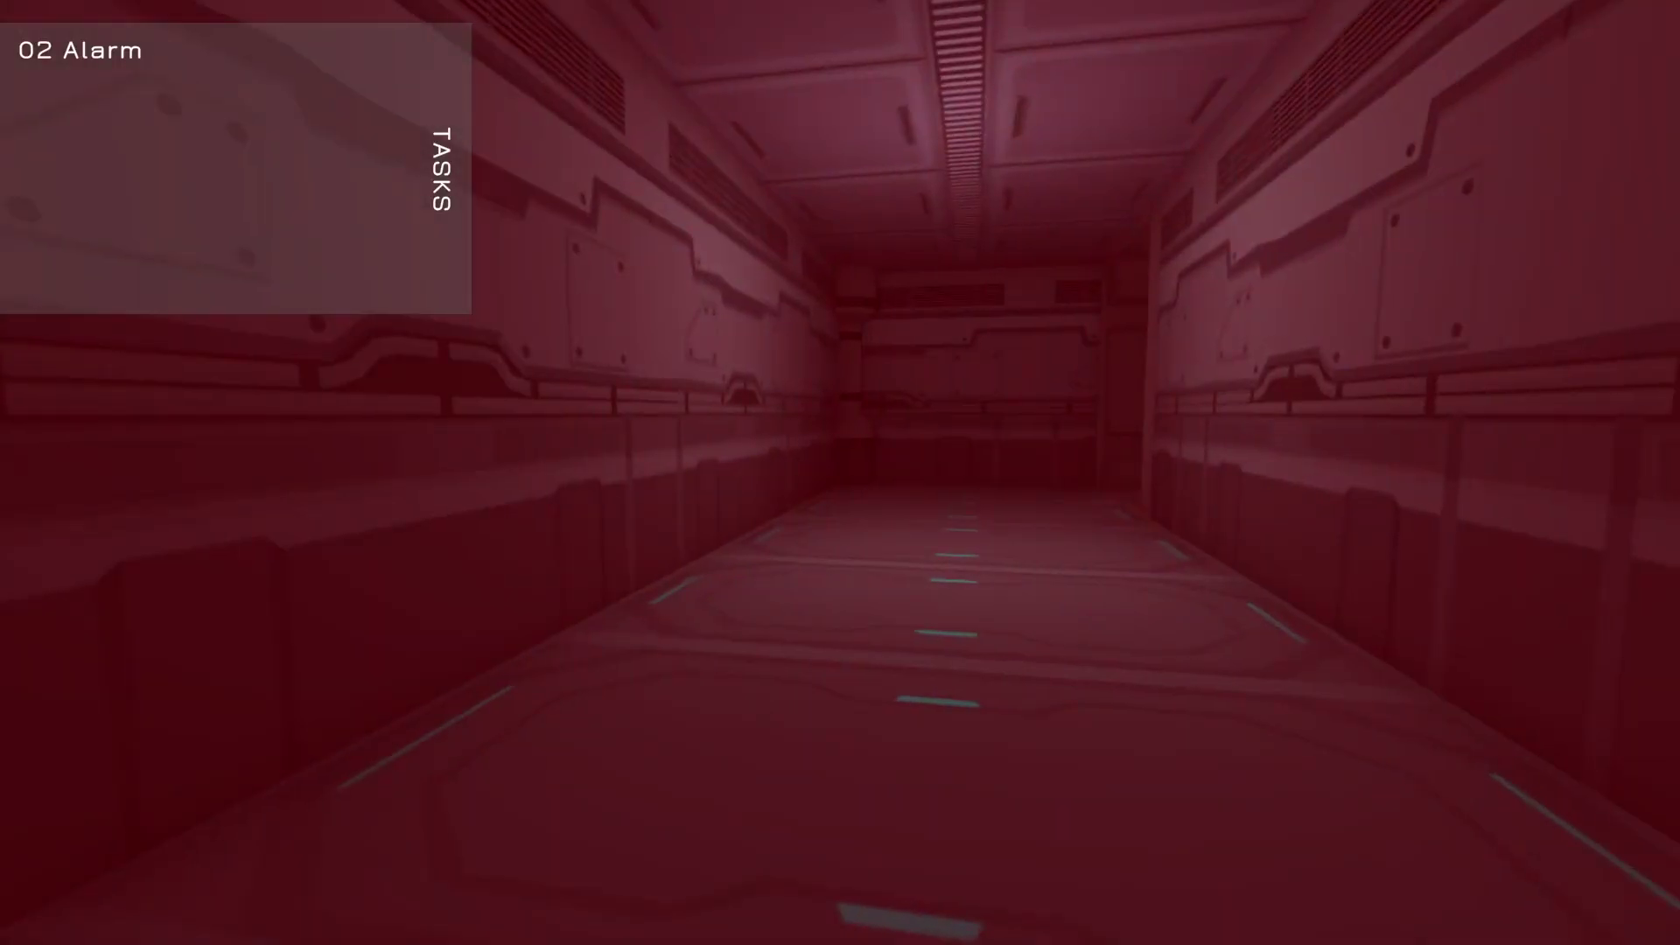
drag(840, 472, 525, 474)
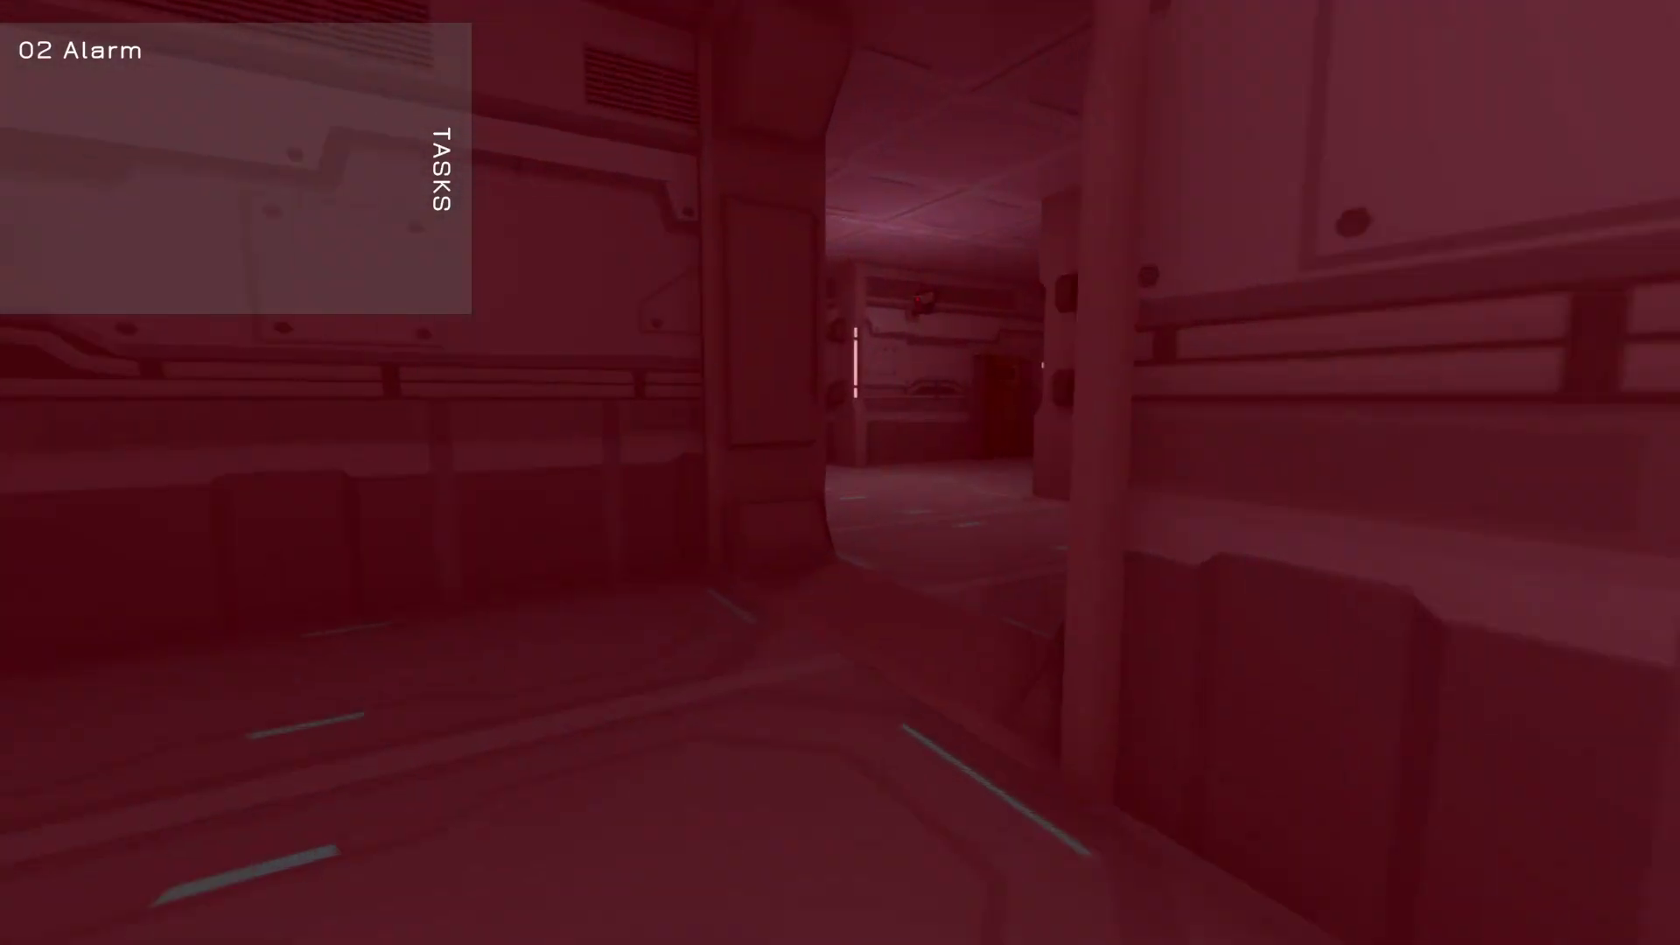
key(w)
drag(841, 472, 656, 474)
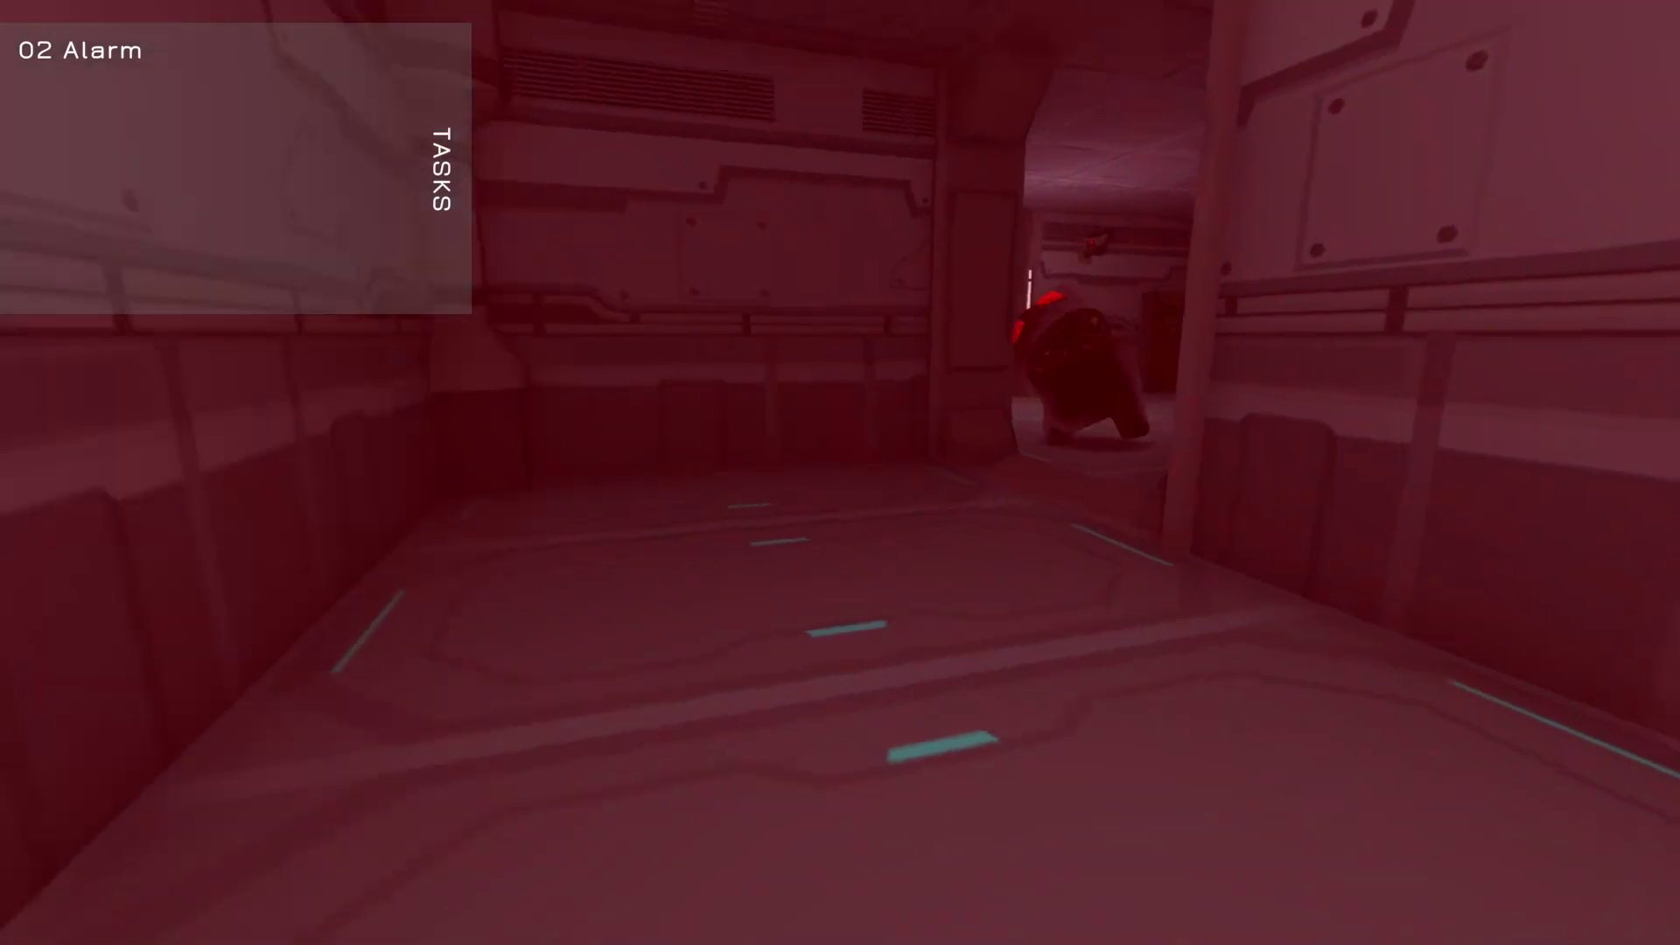
key(w)
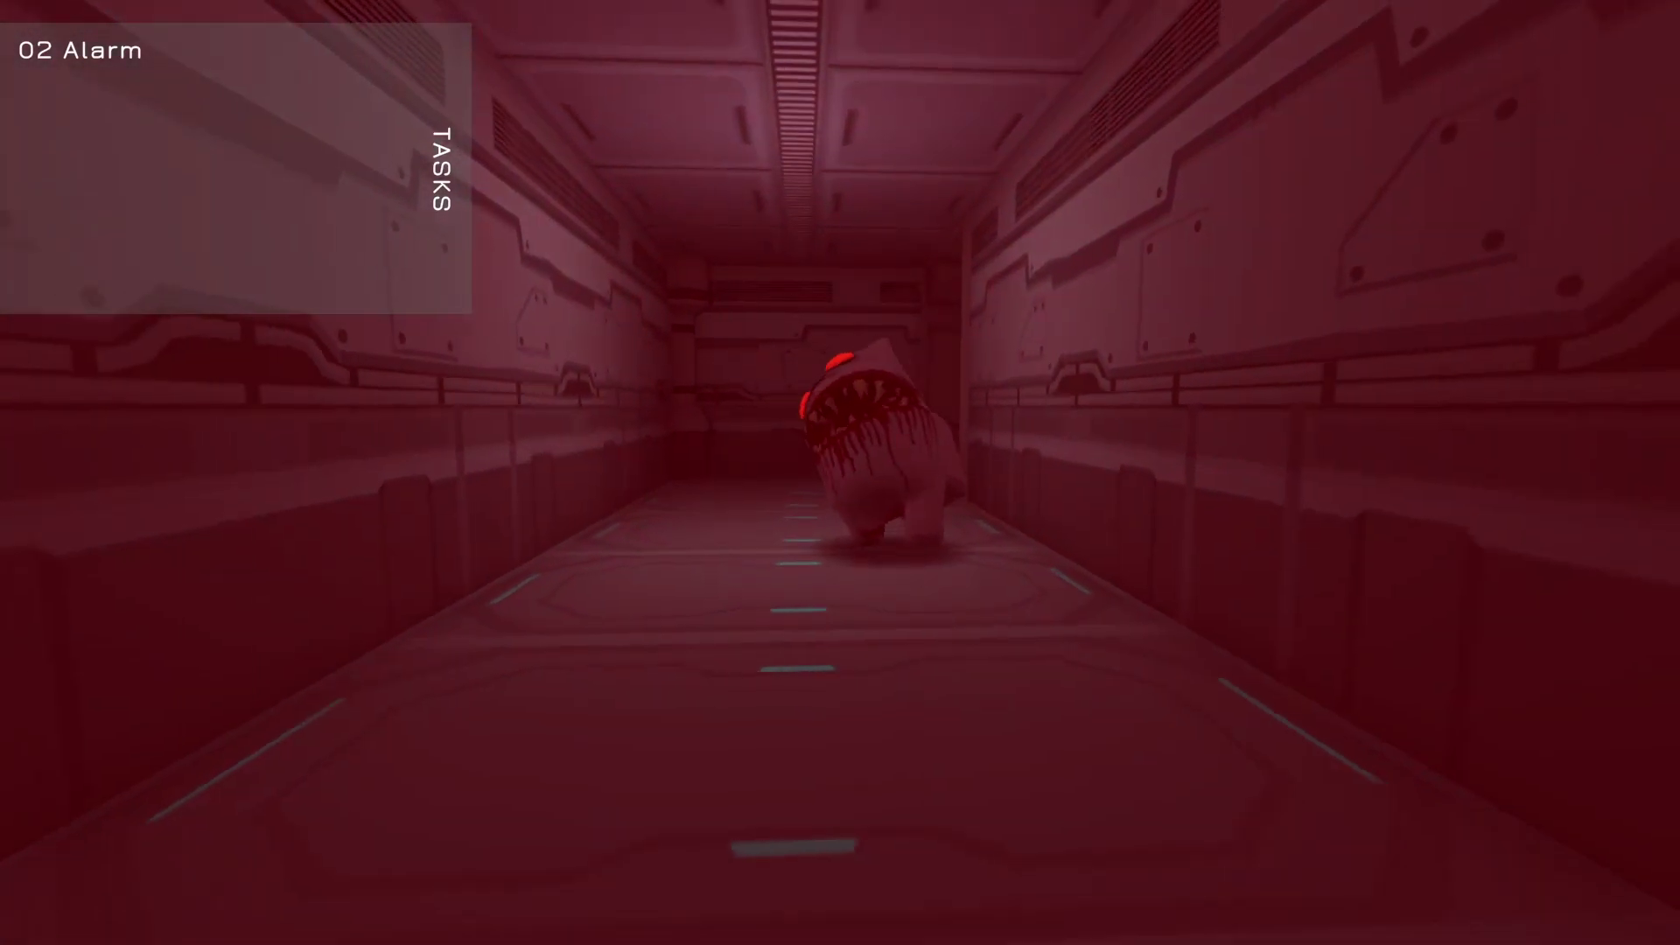
Back away from the monster and slip past the planter to the O2 alarm panel
key(s)
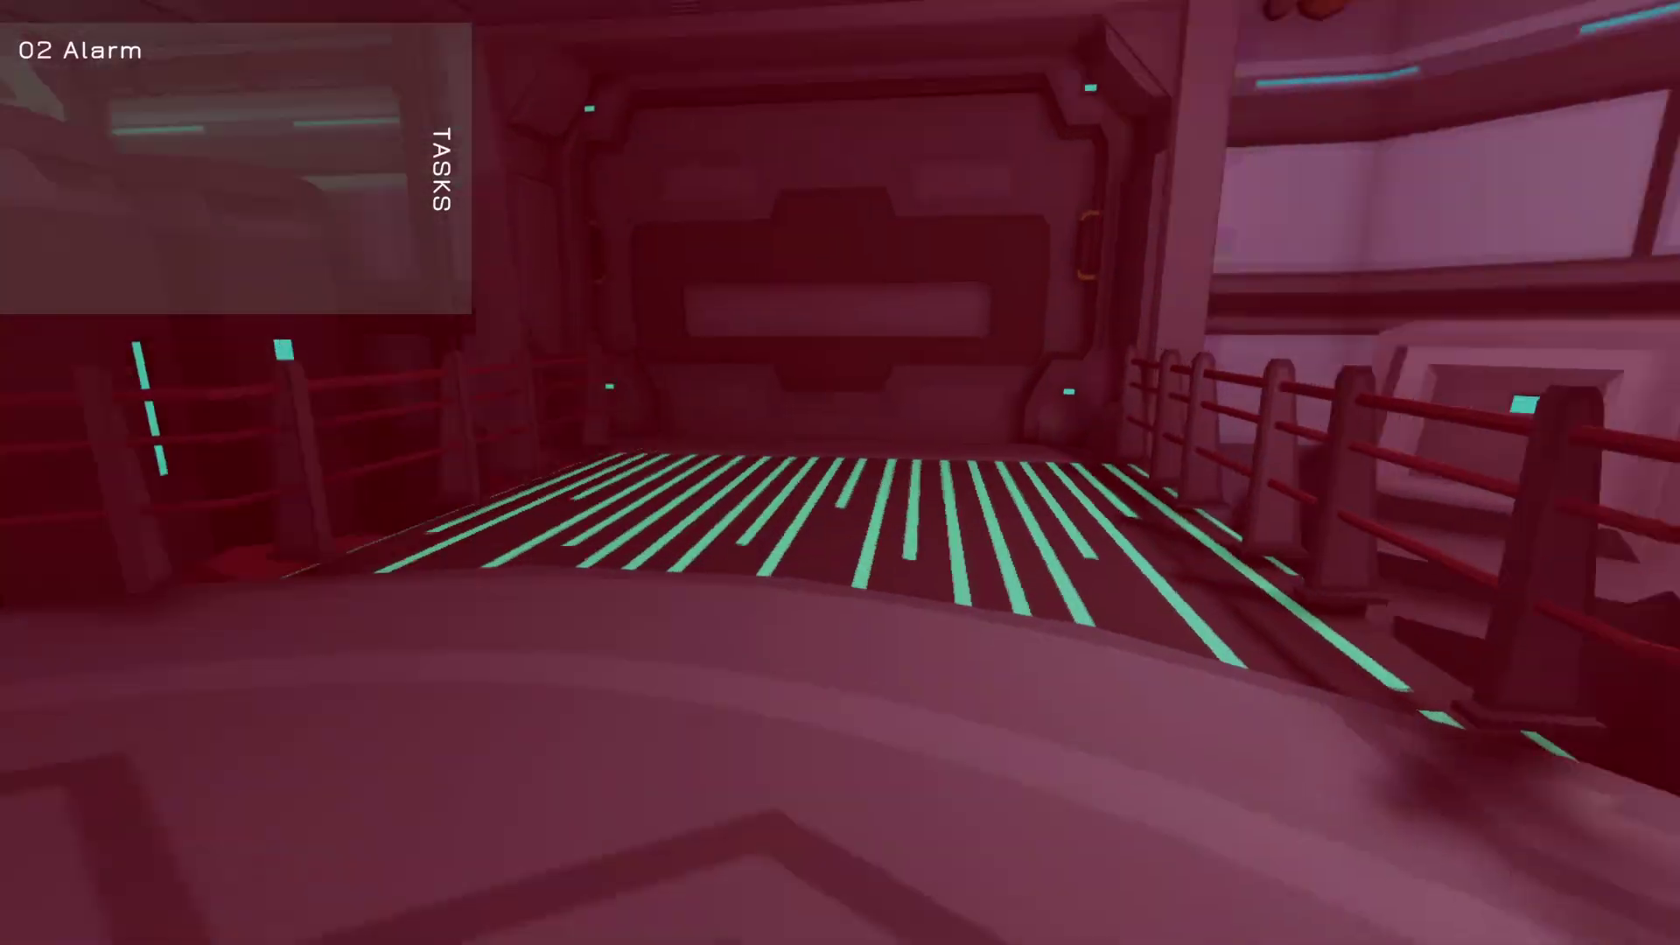
key(w)
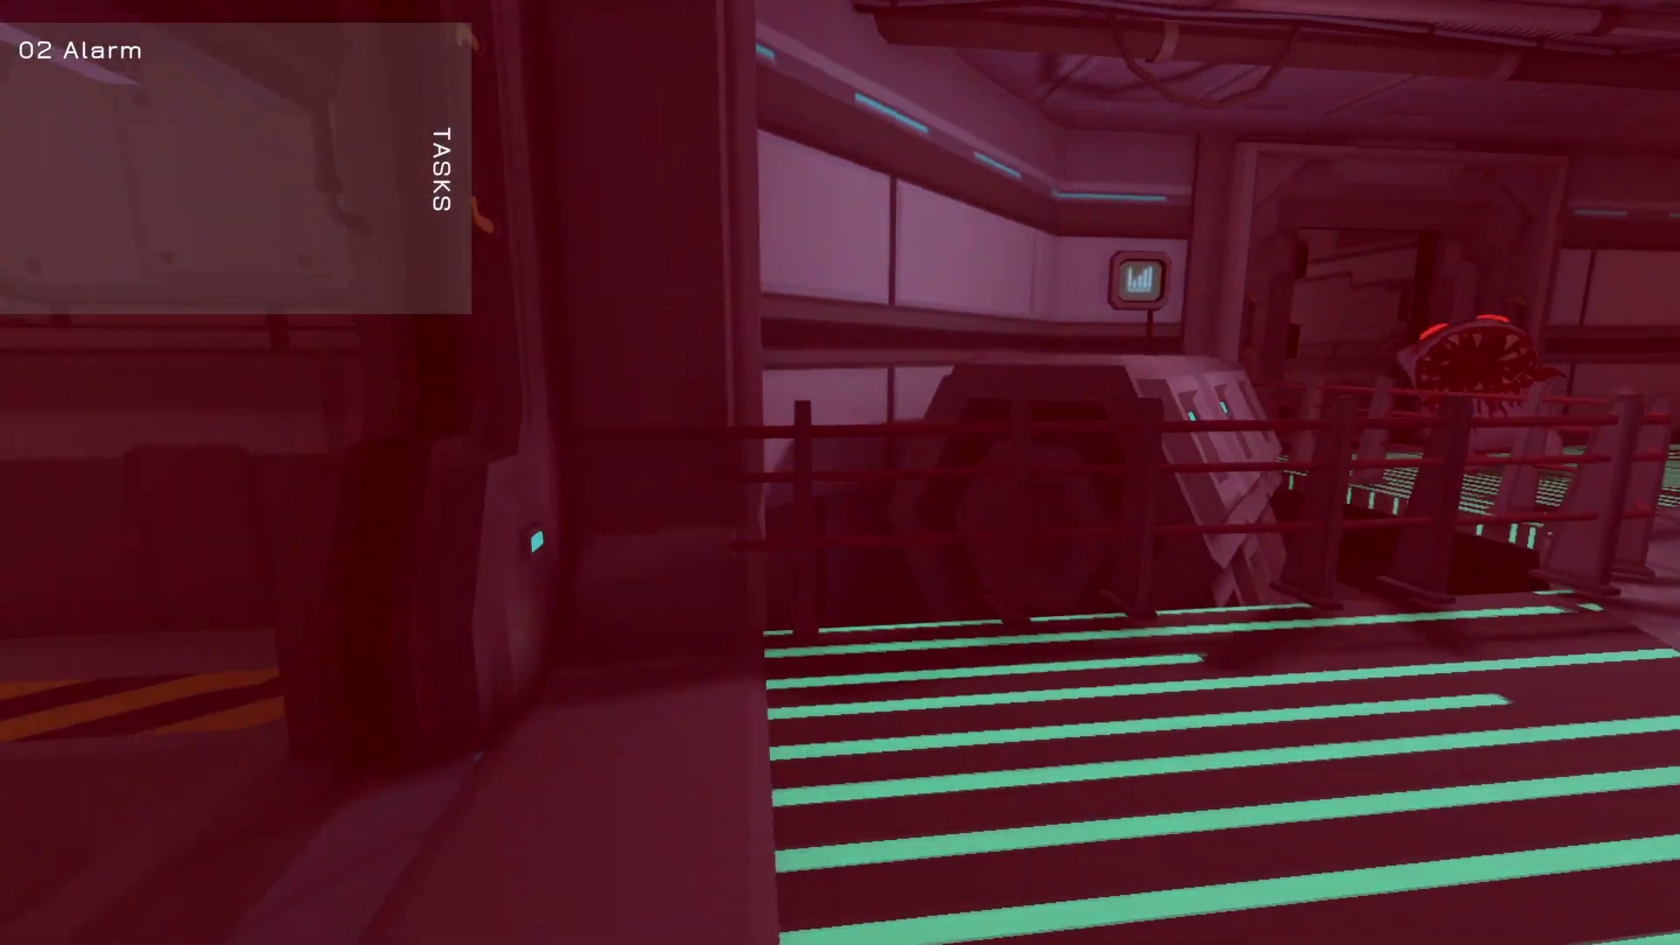
key(w)
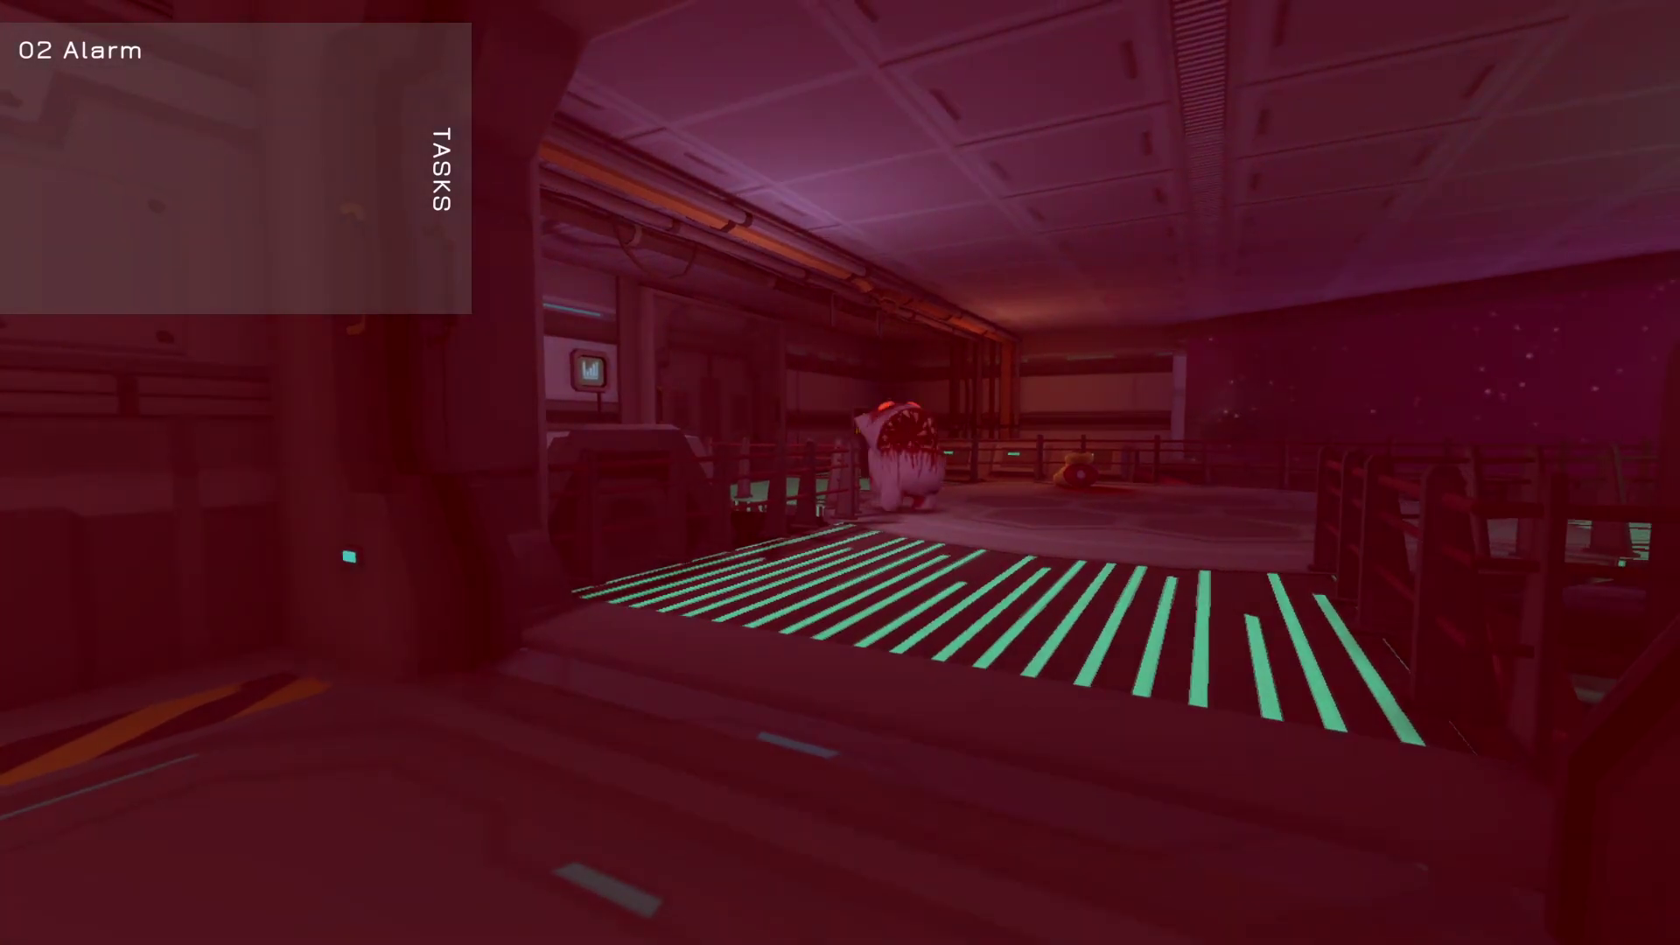
key(s)
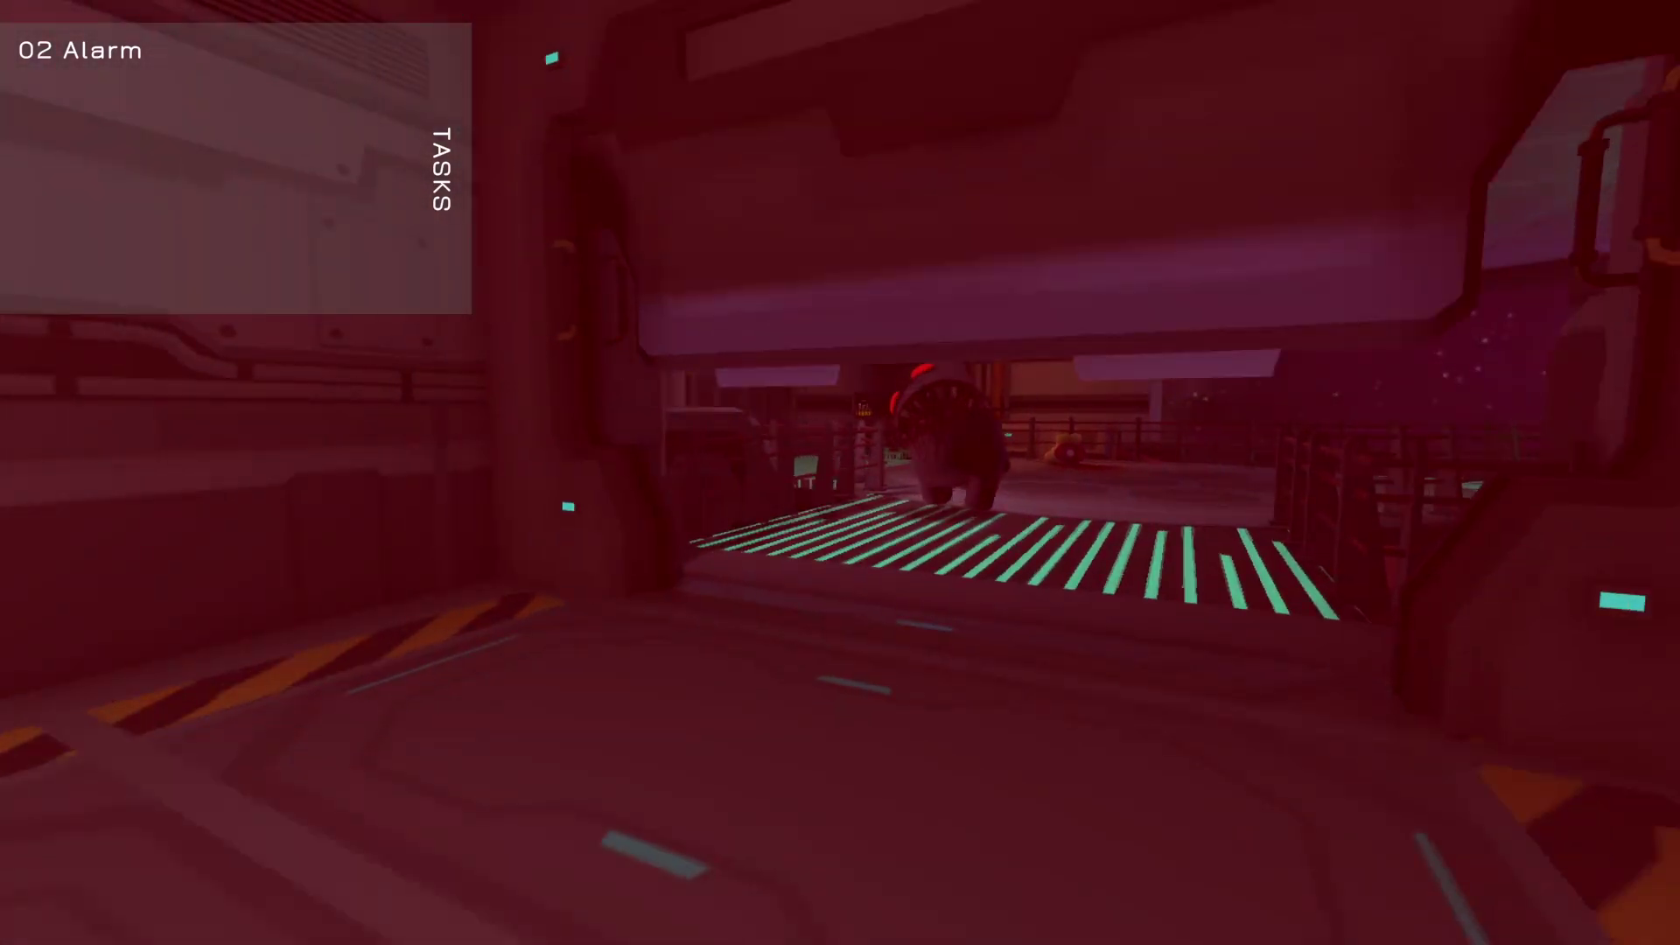
key(w)
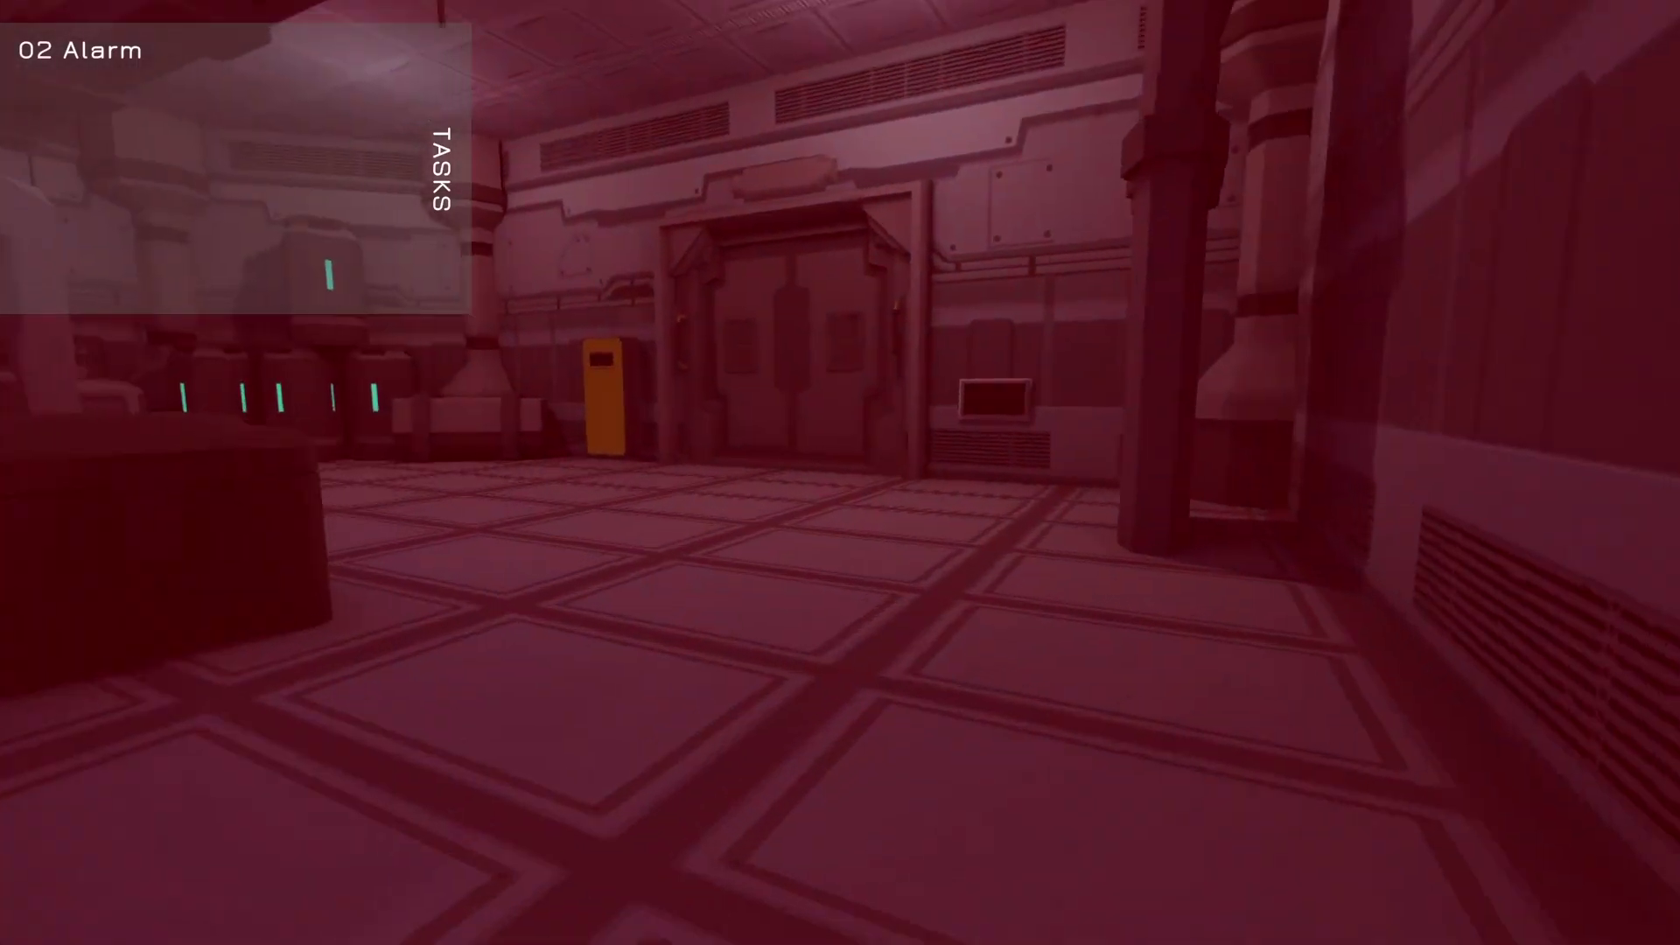
key(w)
key(w)
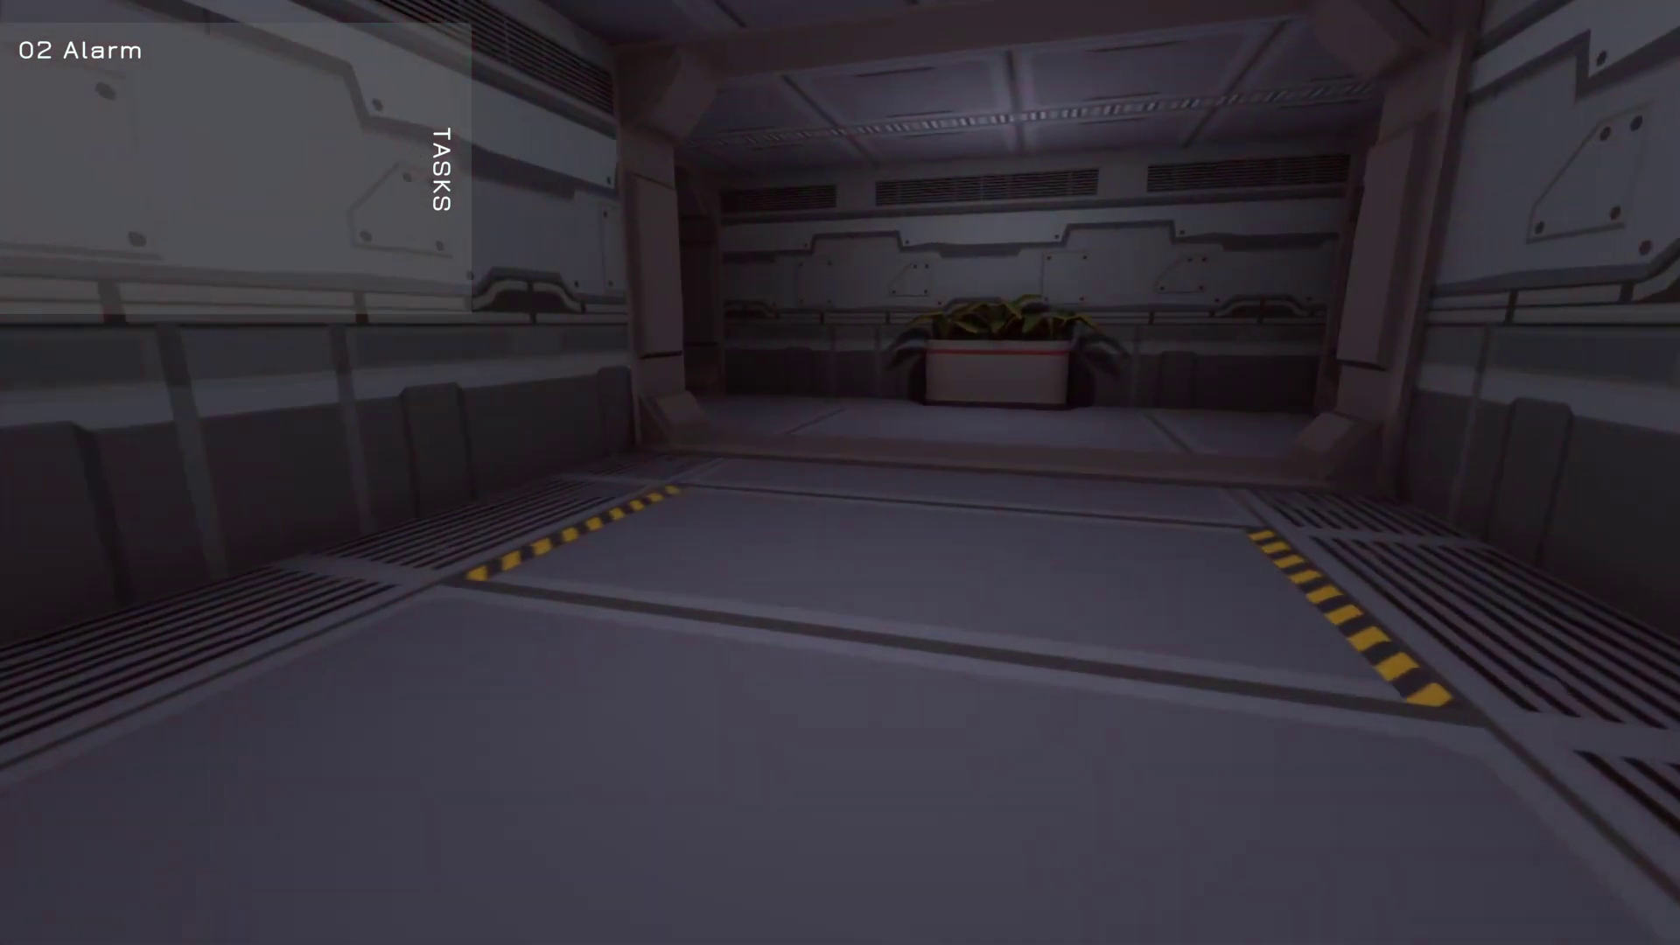
key(w)
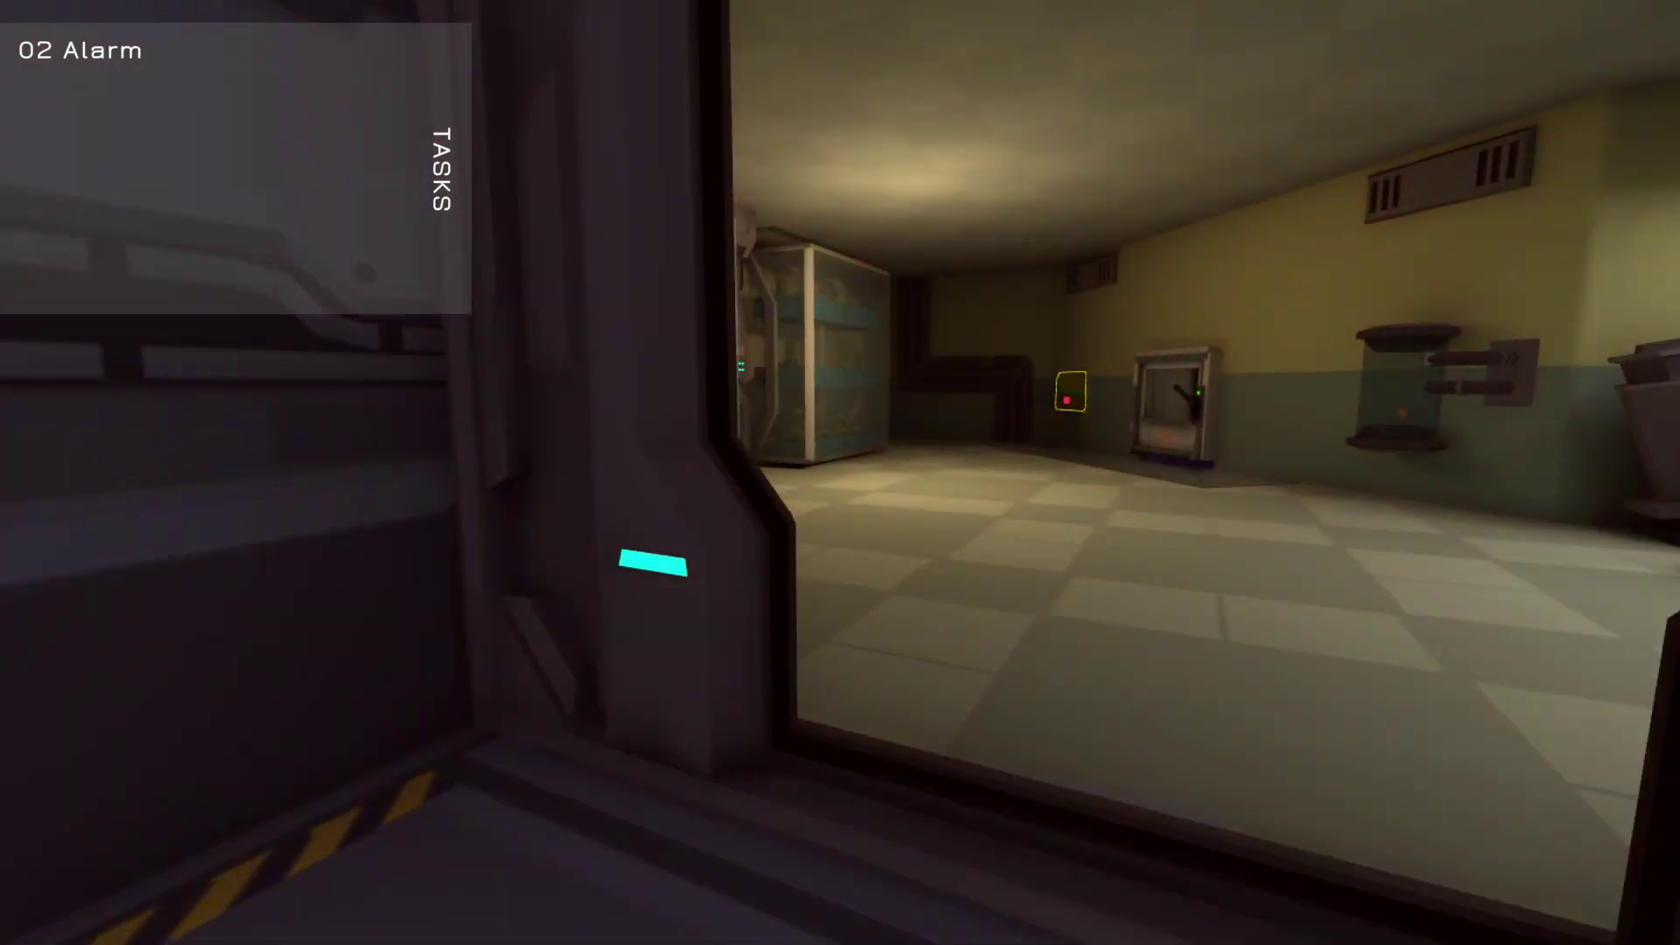
key(w)
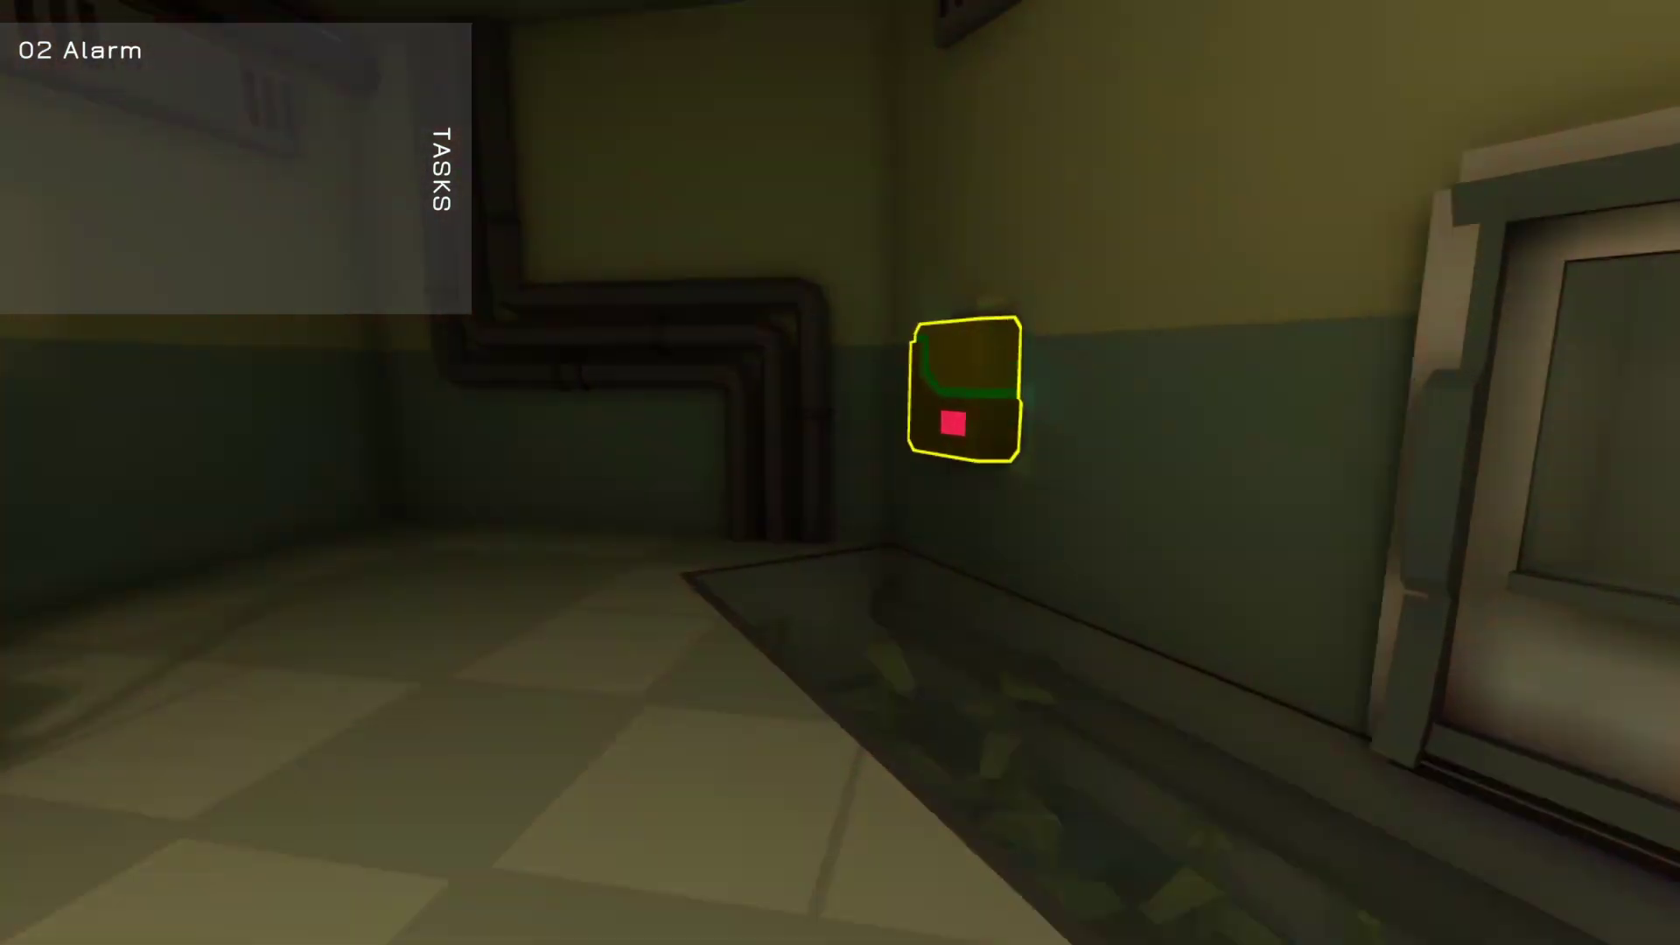
key(w)
Fix the O2 alarm at the panel, then walk into the cafeteria past the body
key(f)
click(918, 610)
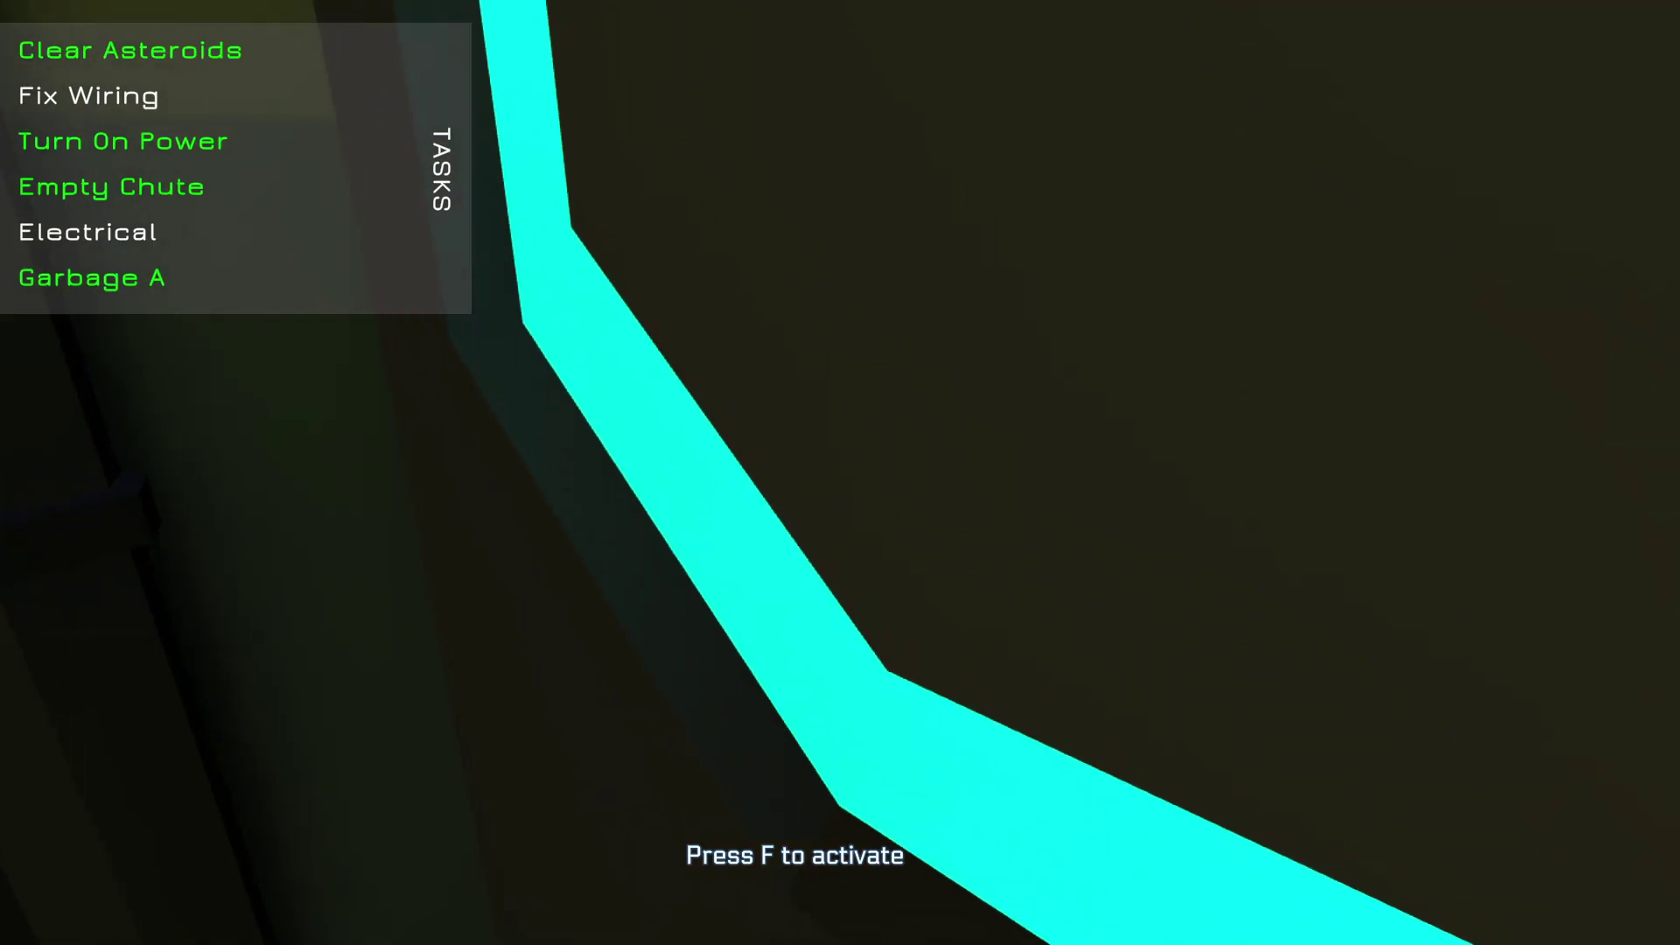
key(w)
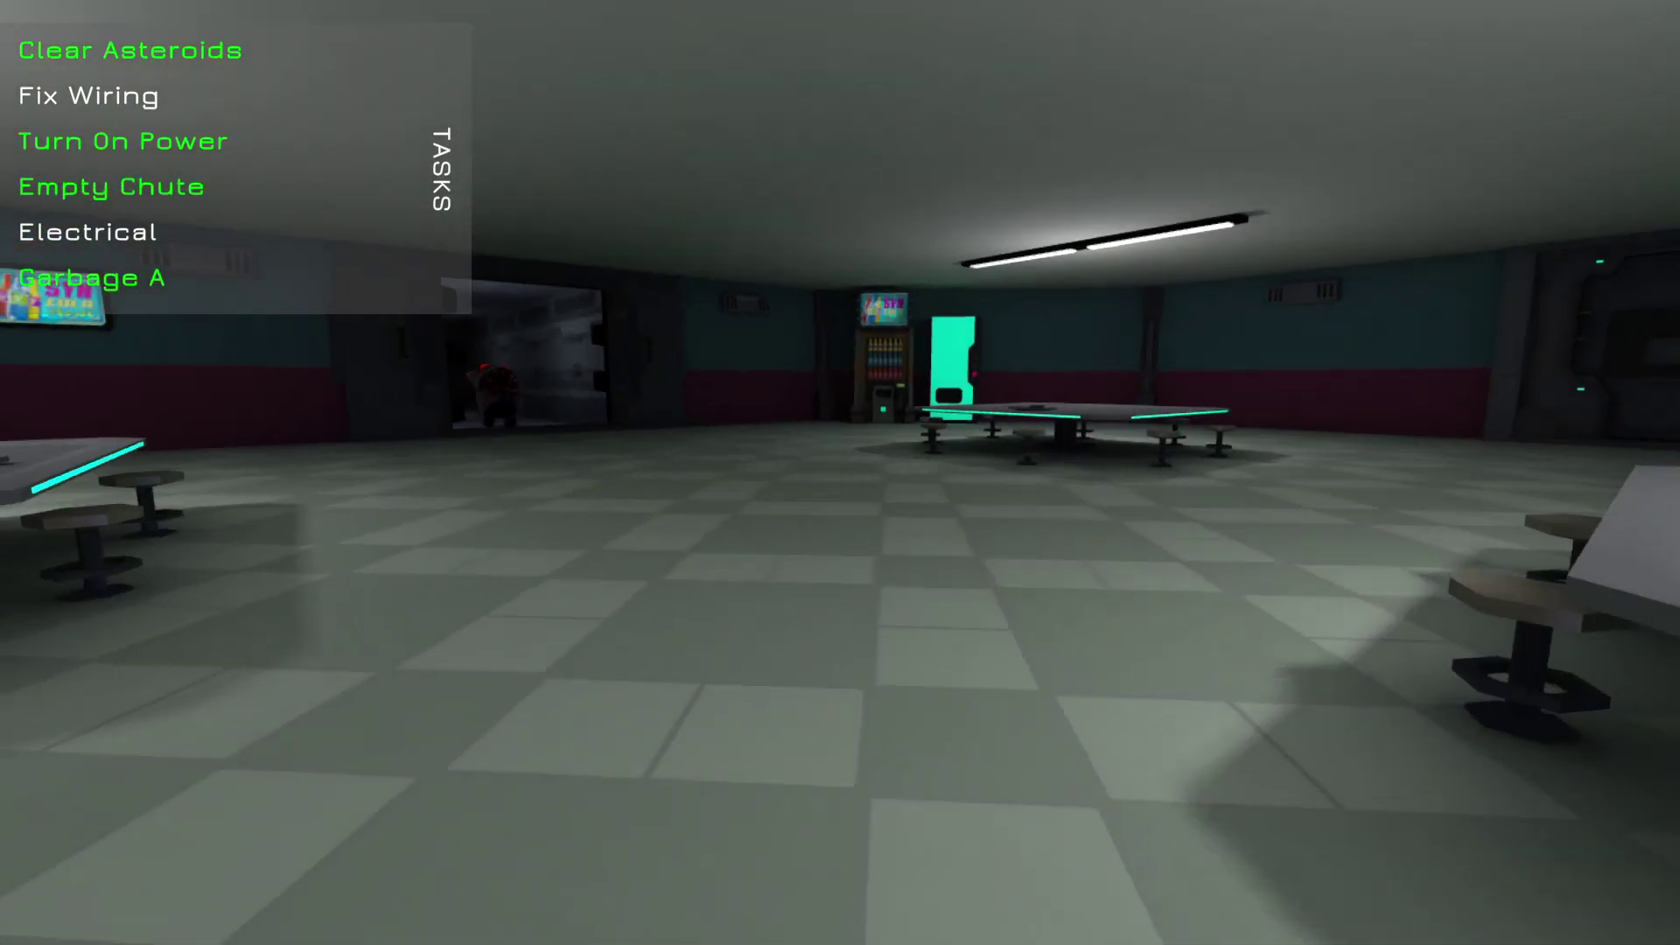
key(w)
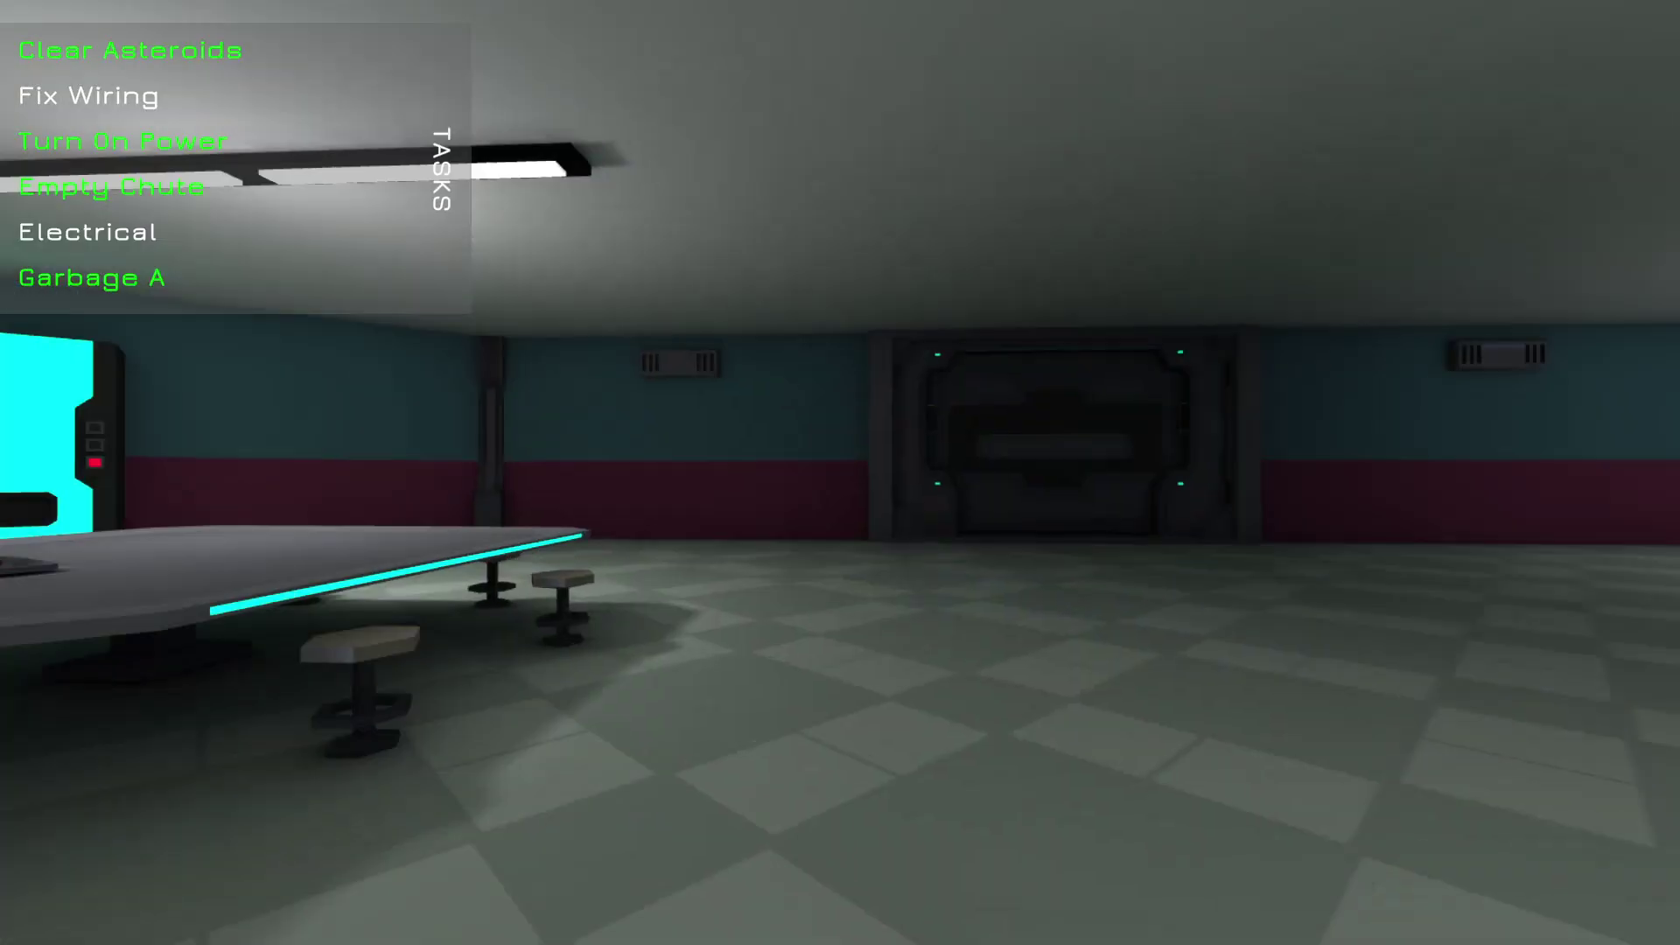
key(w)
Cross the cafeteria to the corridor, checking the ship map along the way
key(Tab)
key(Tab)
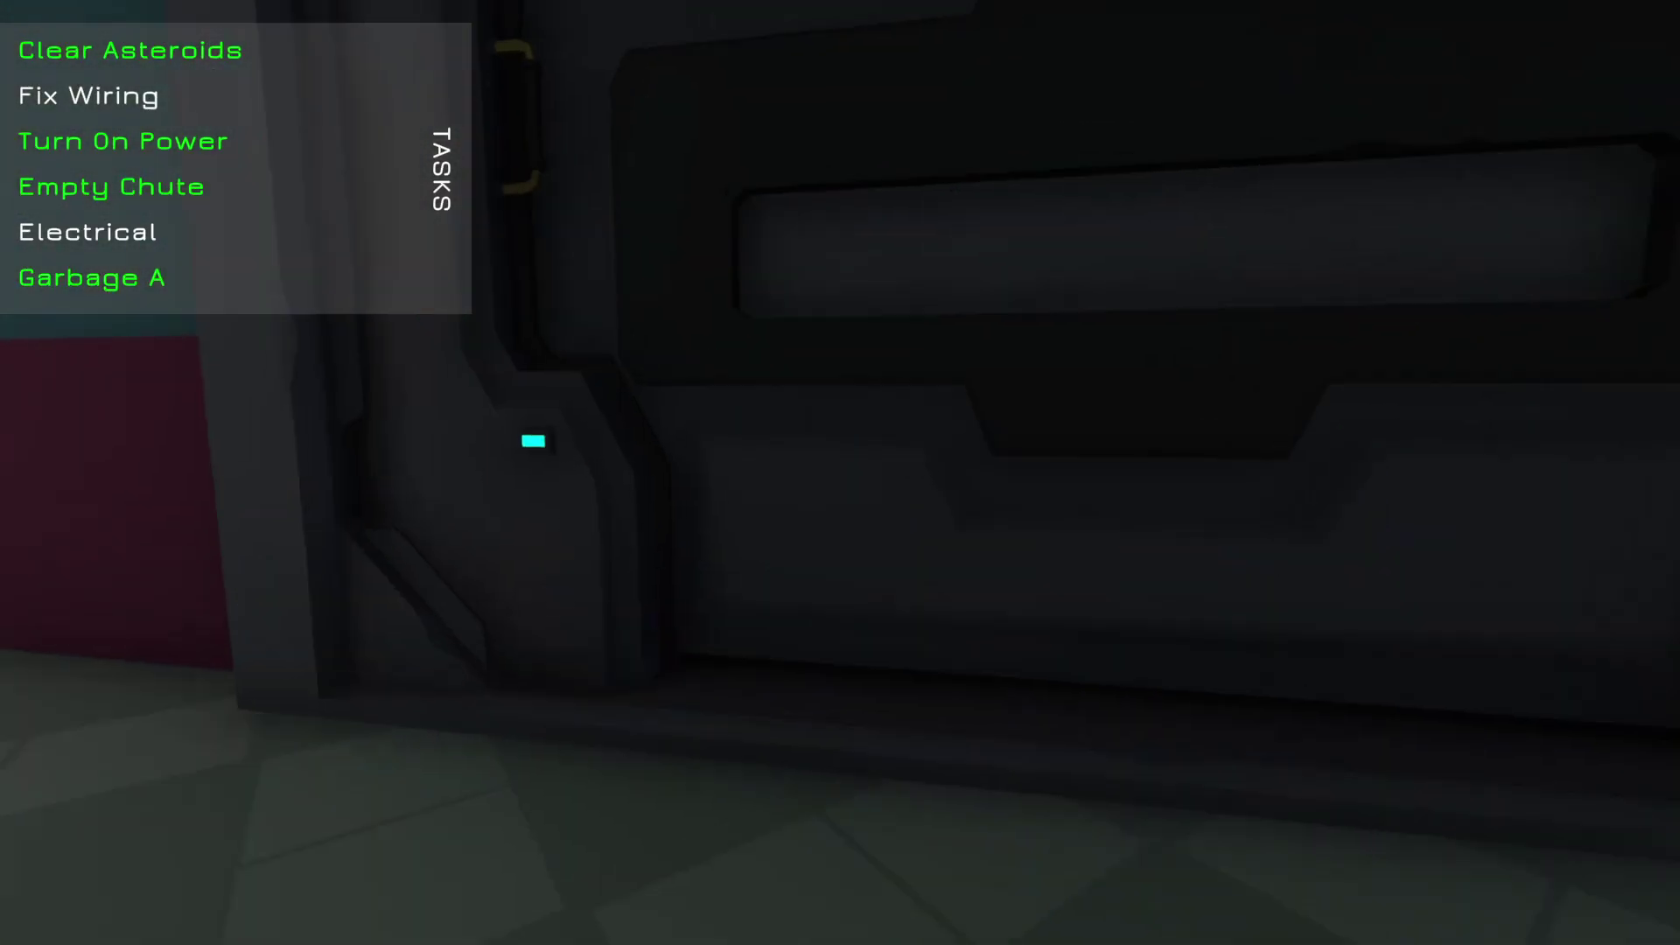
key(Tab)
key(Tab)
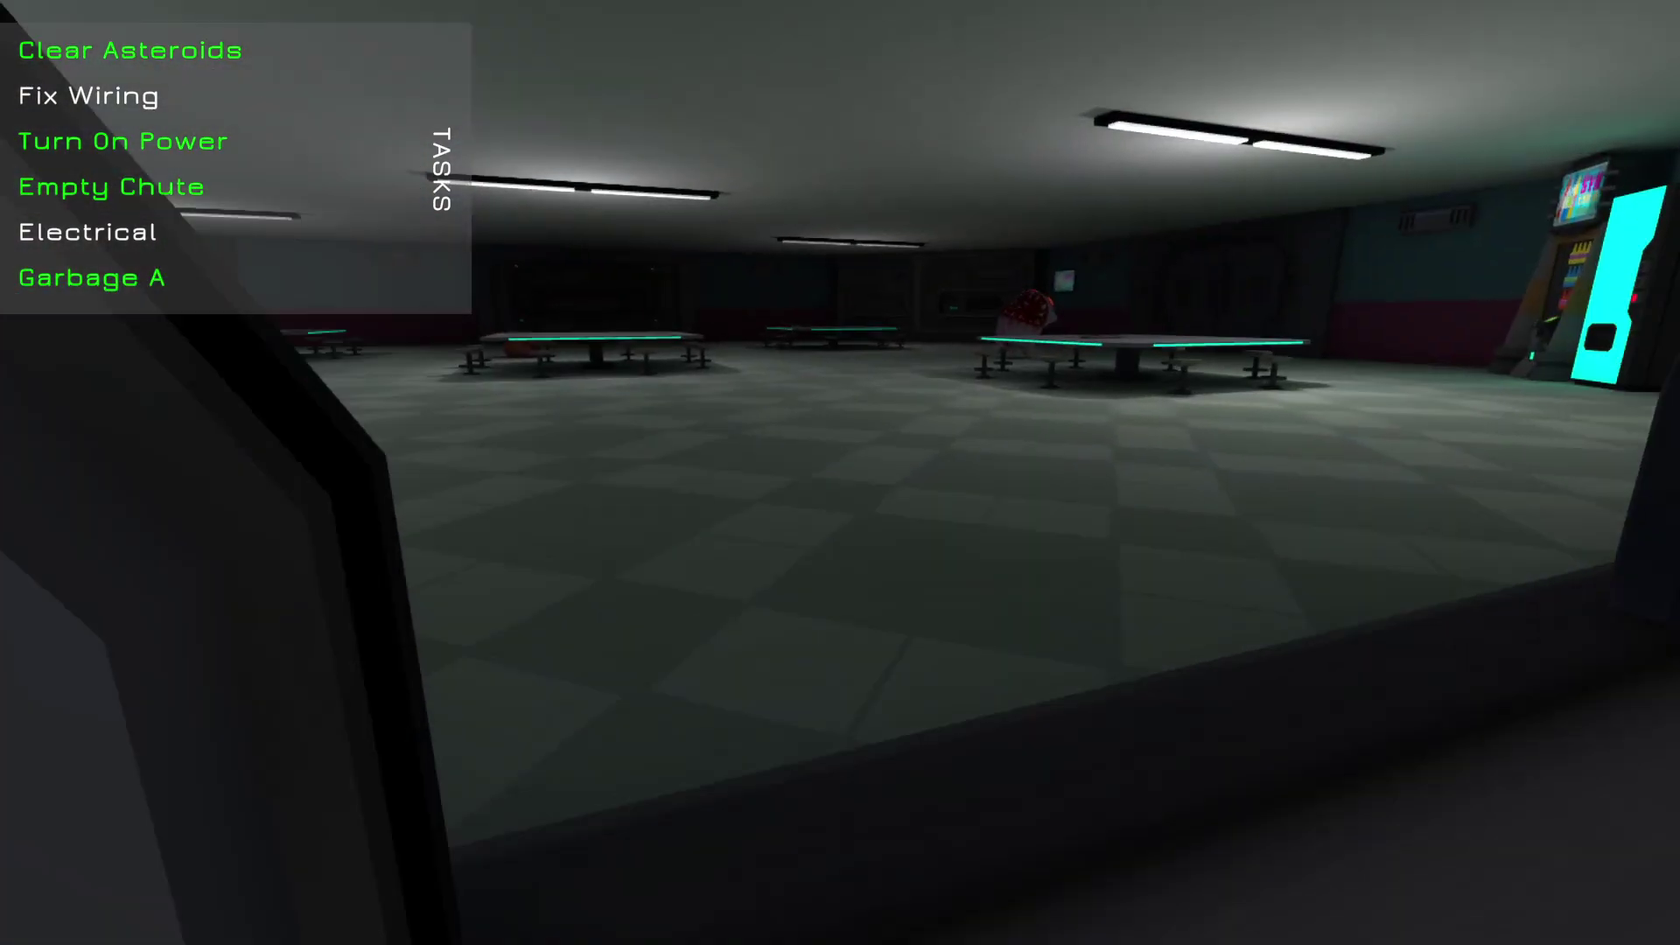
key(w)
key(Tab)
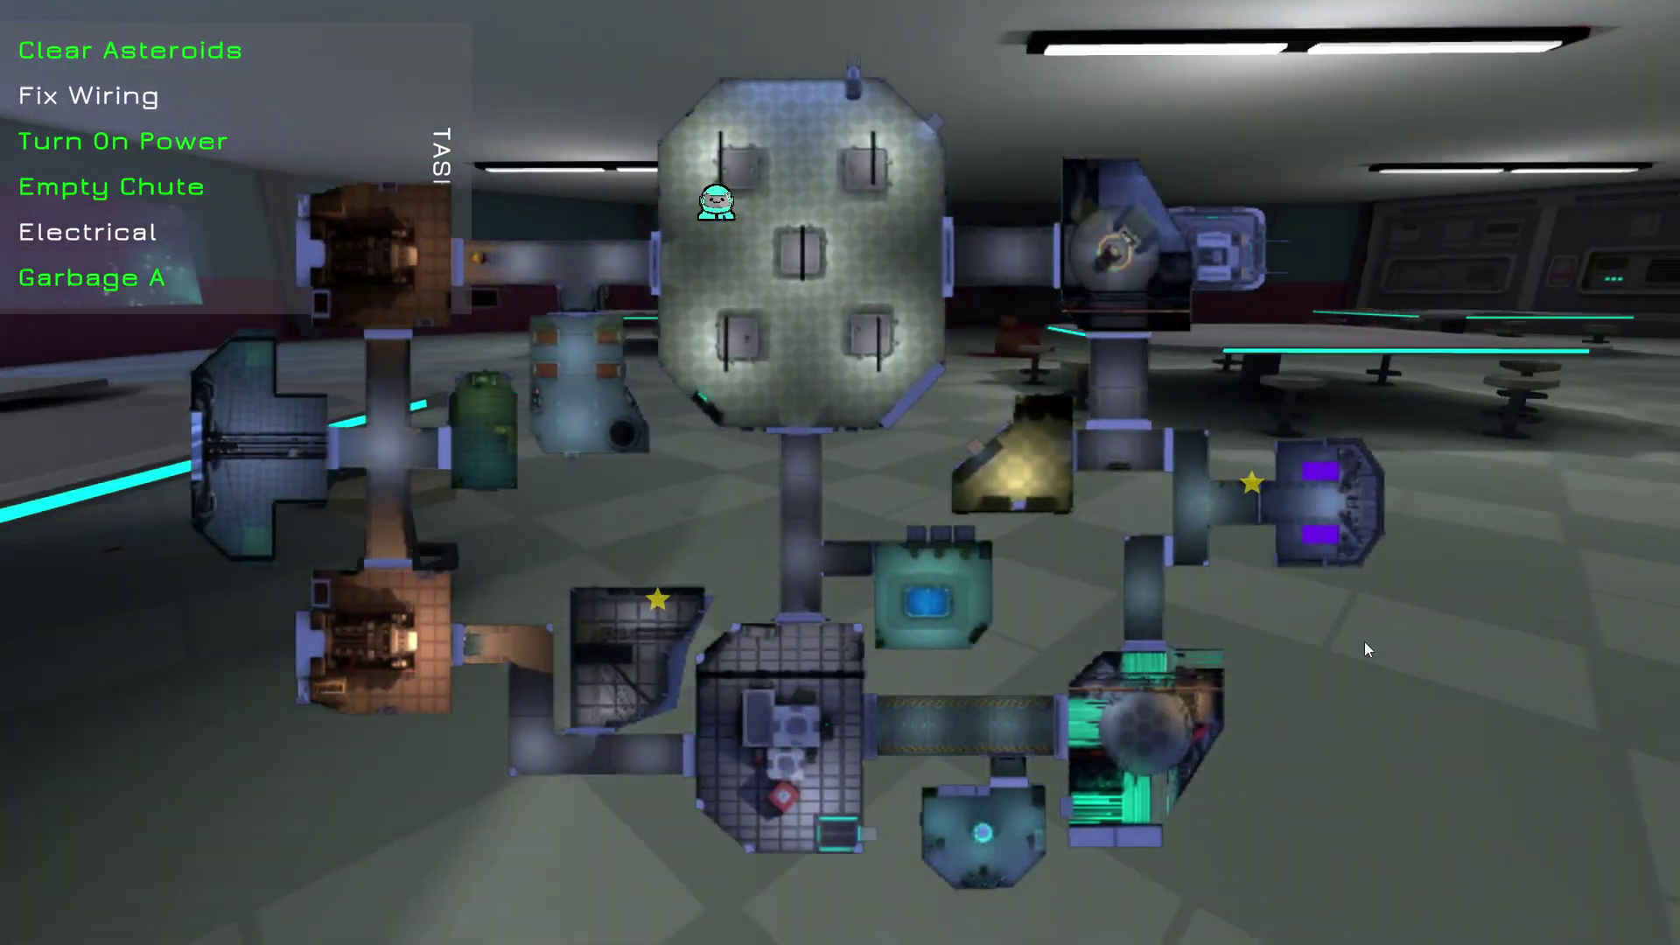
key(Tab)
key(w)
key(Tab)
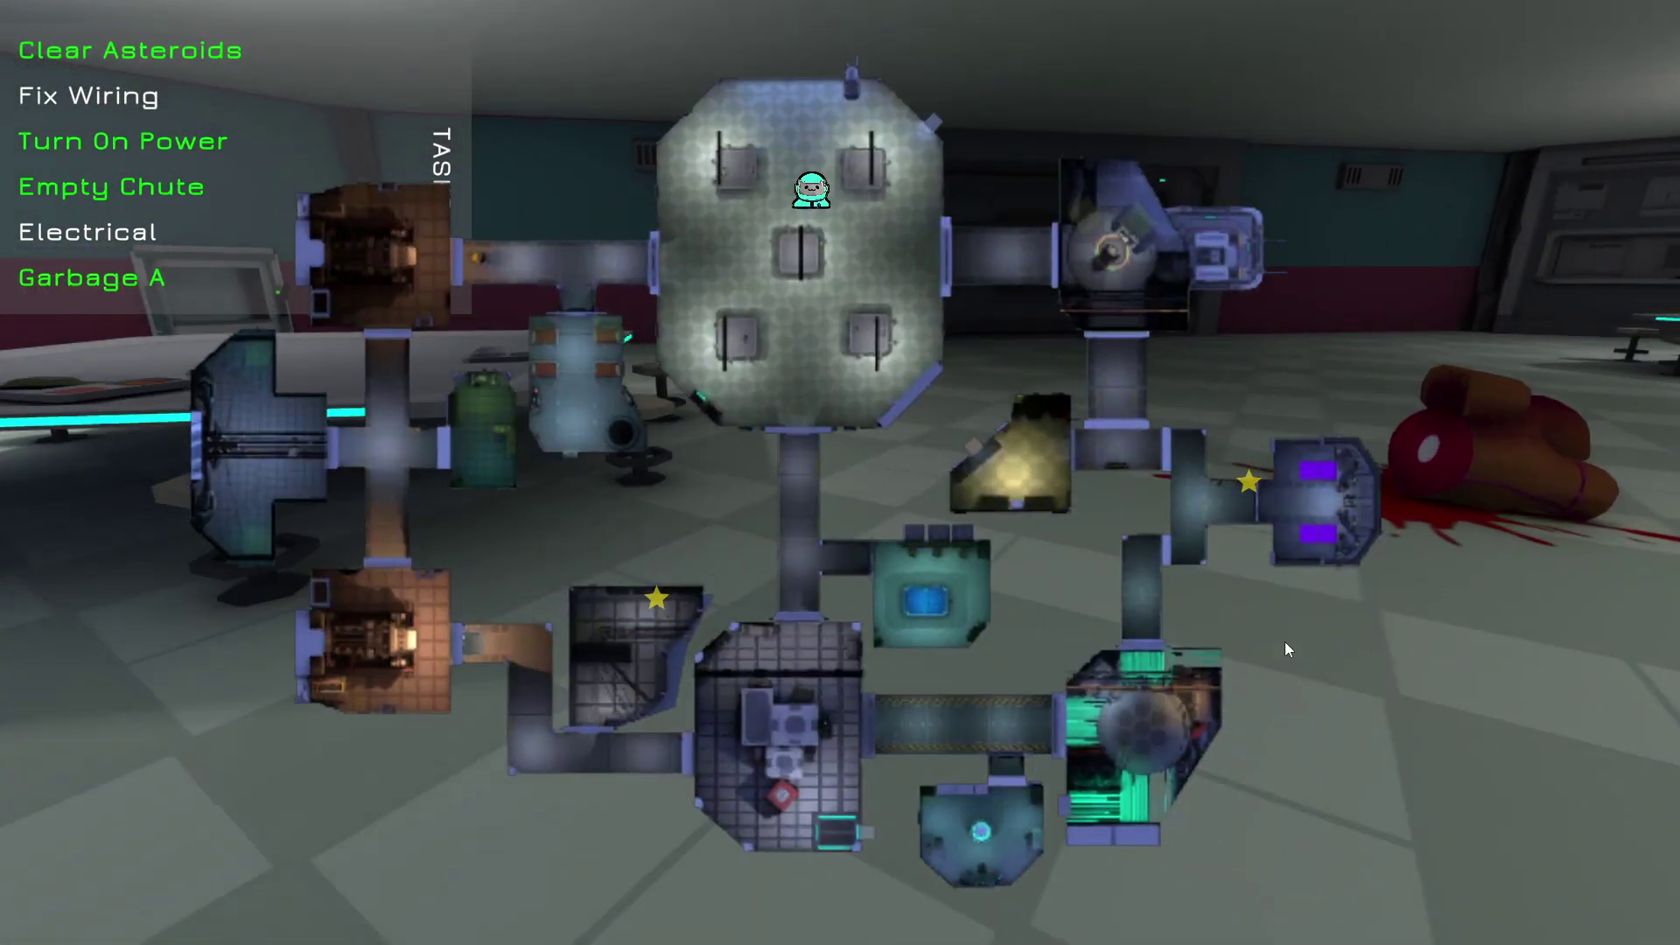
key(w)
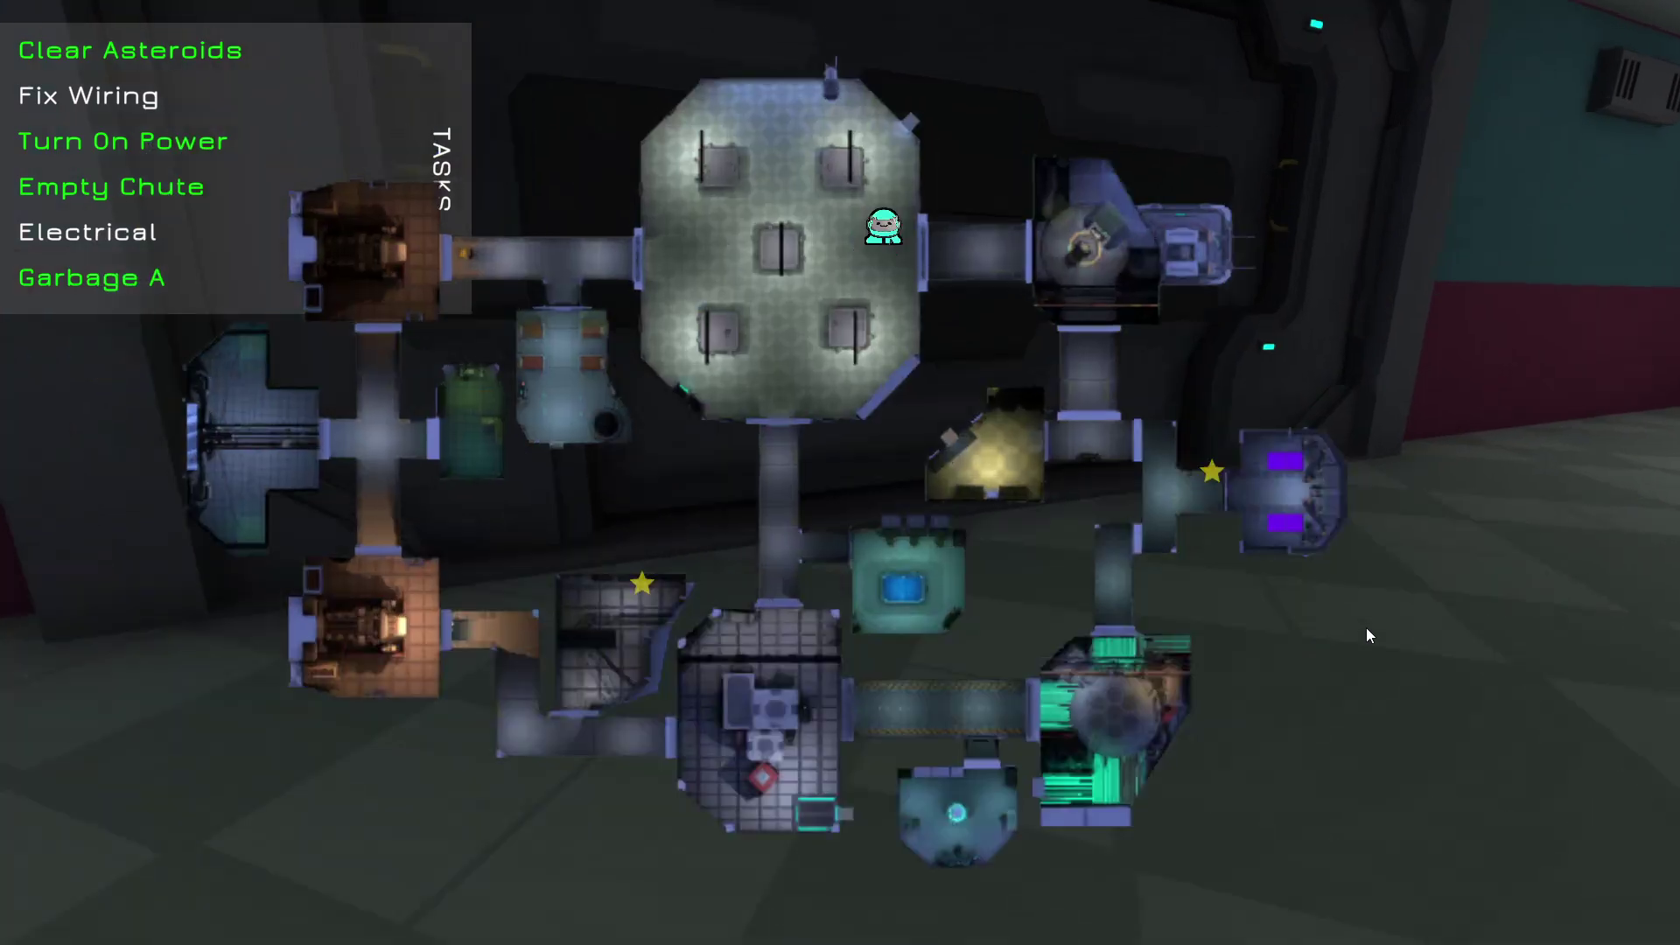
key(Tab)
key(Tab)
key(w)
key(Tab)
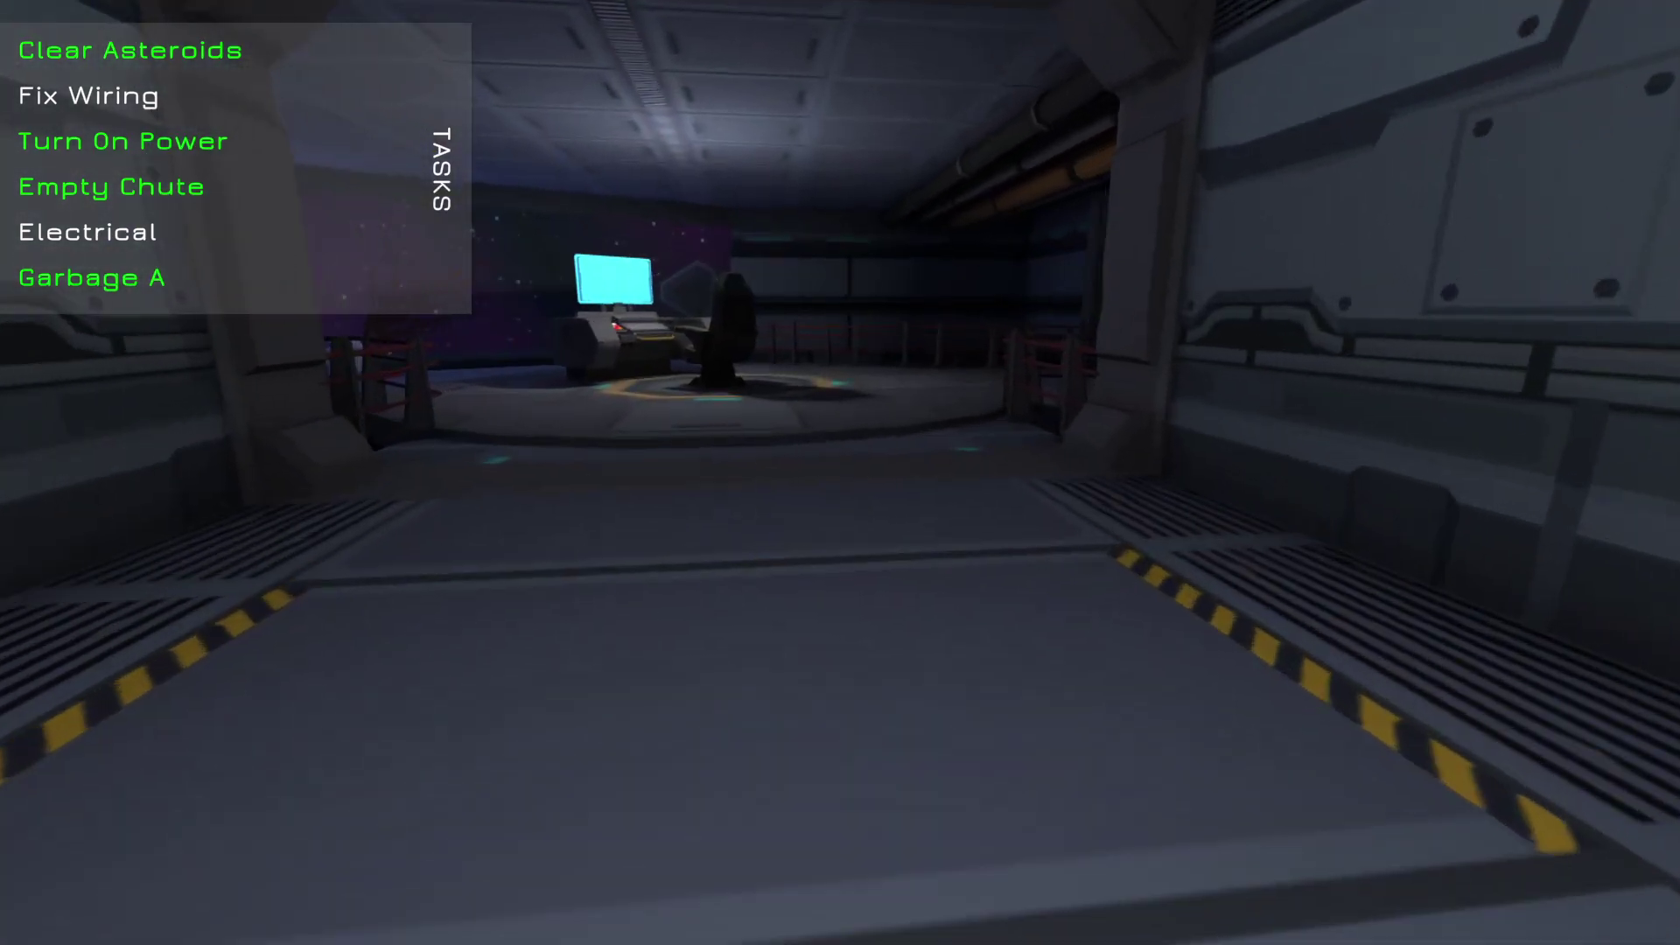
Walk through the screen room and down the corridor to the yellow-outlined panel
key(w)
key(Tab)
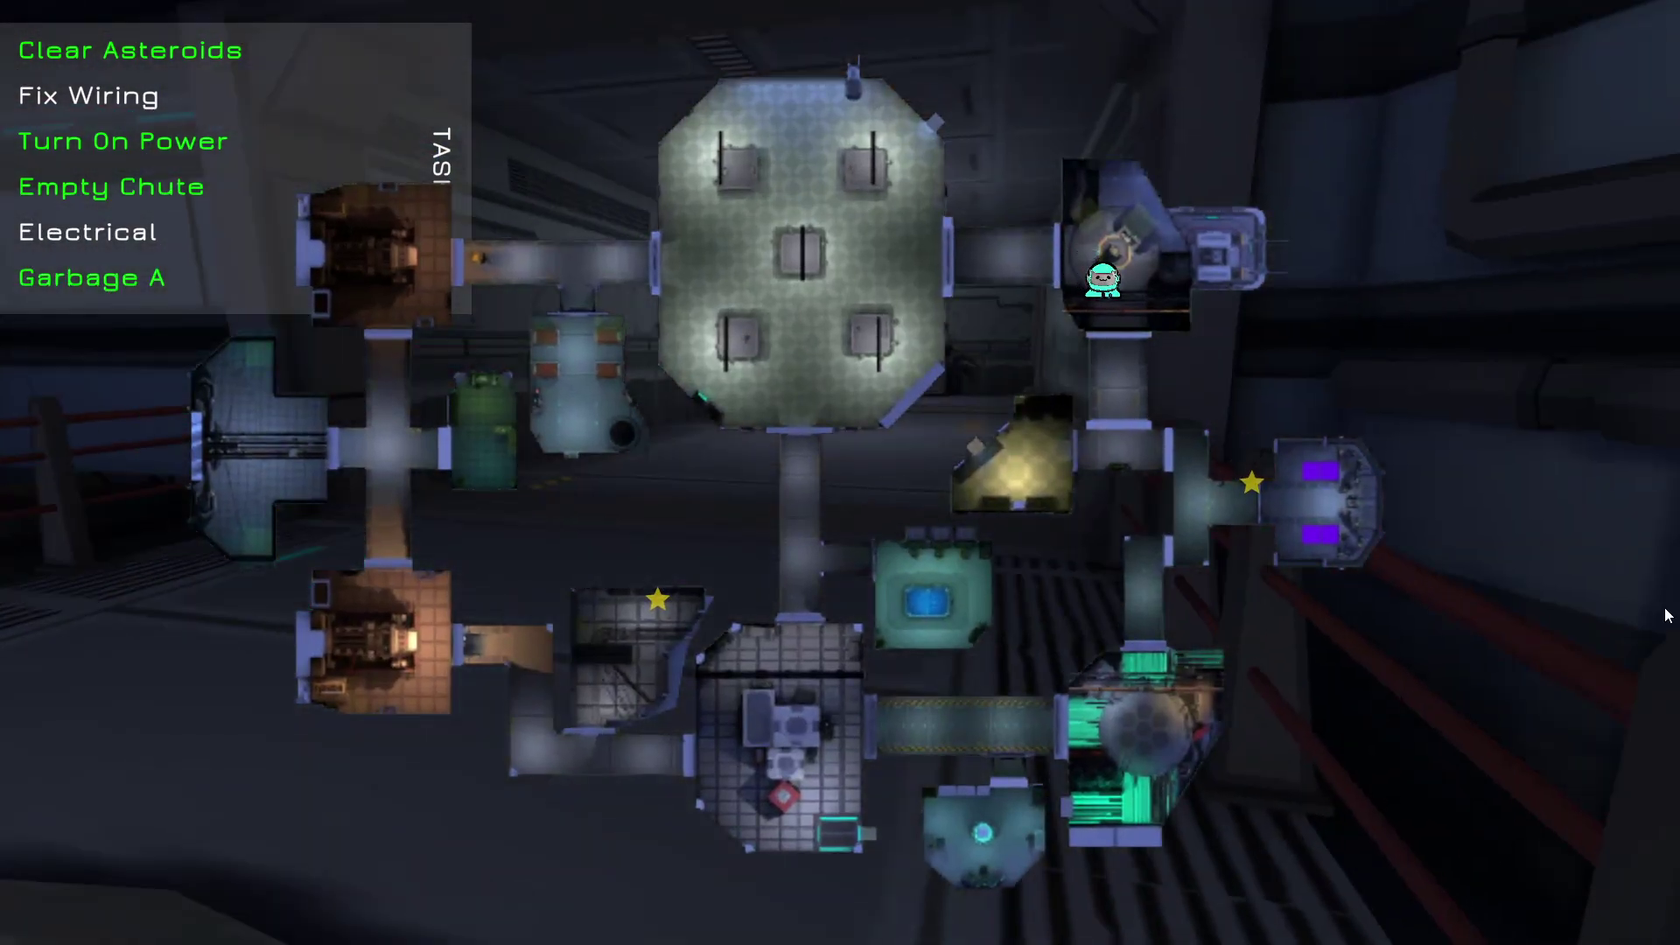
key(Tab)
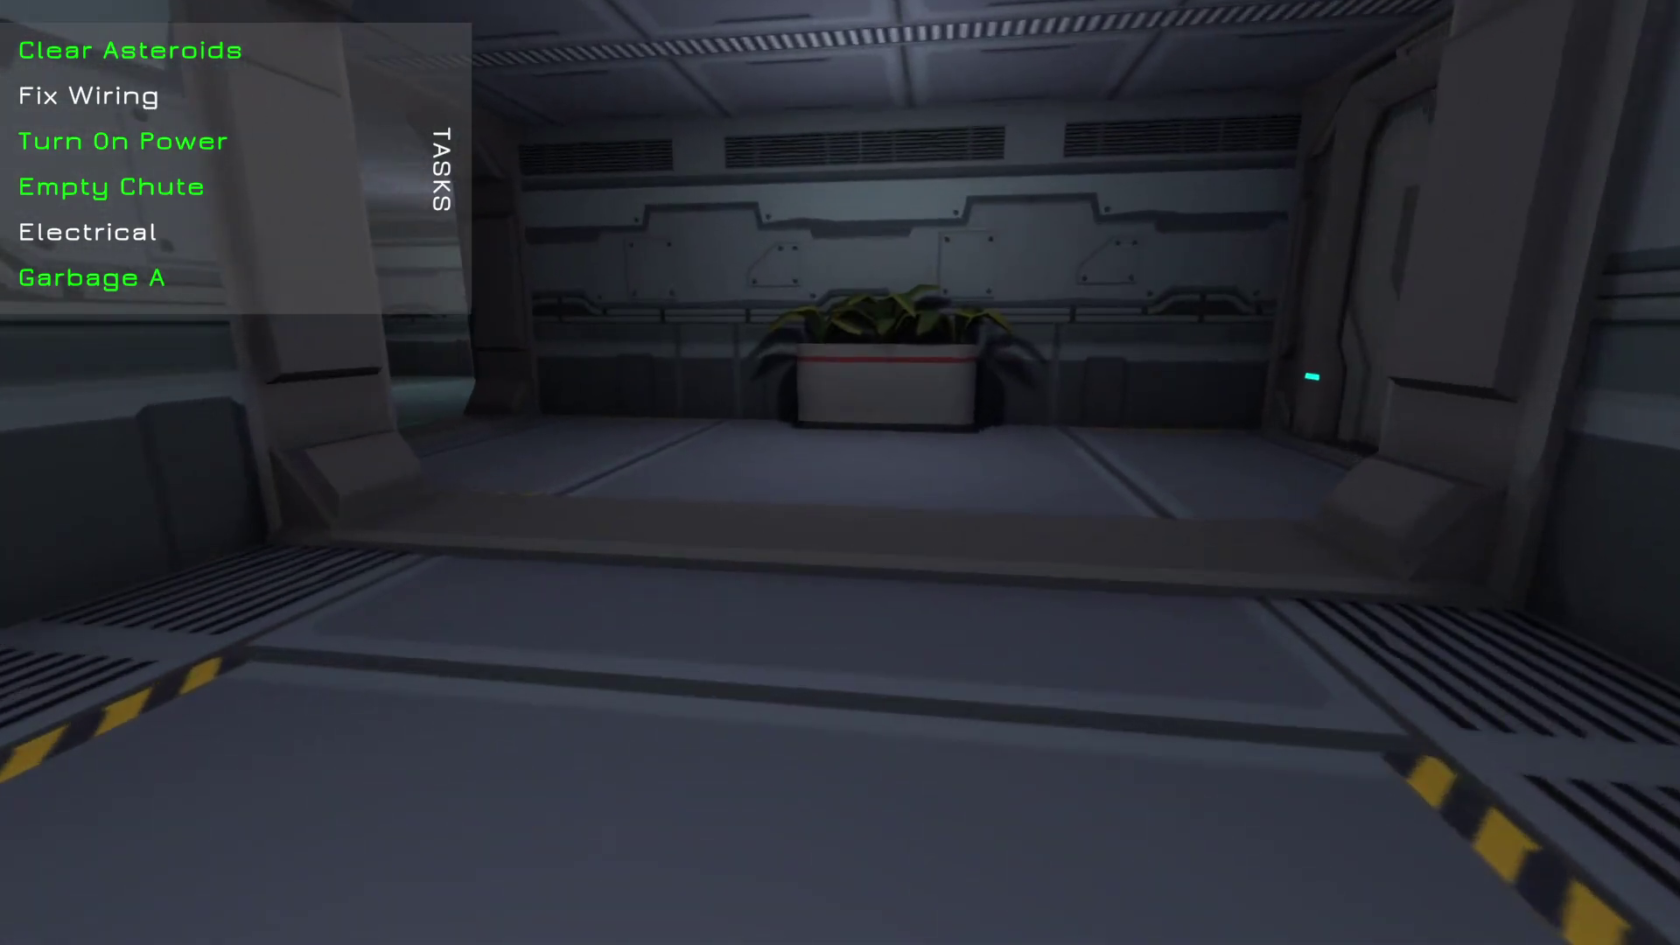
key(w)
key(Tab)
key(Tab)
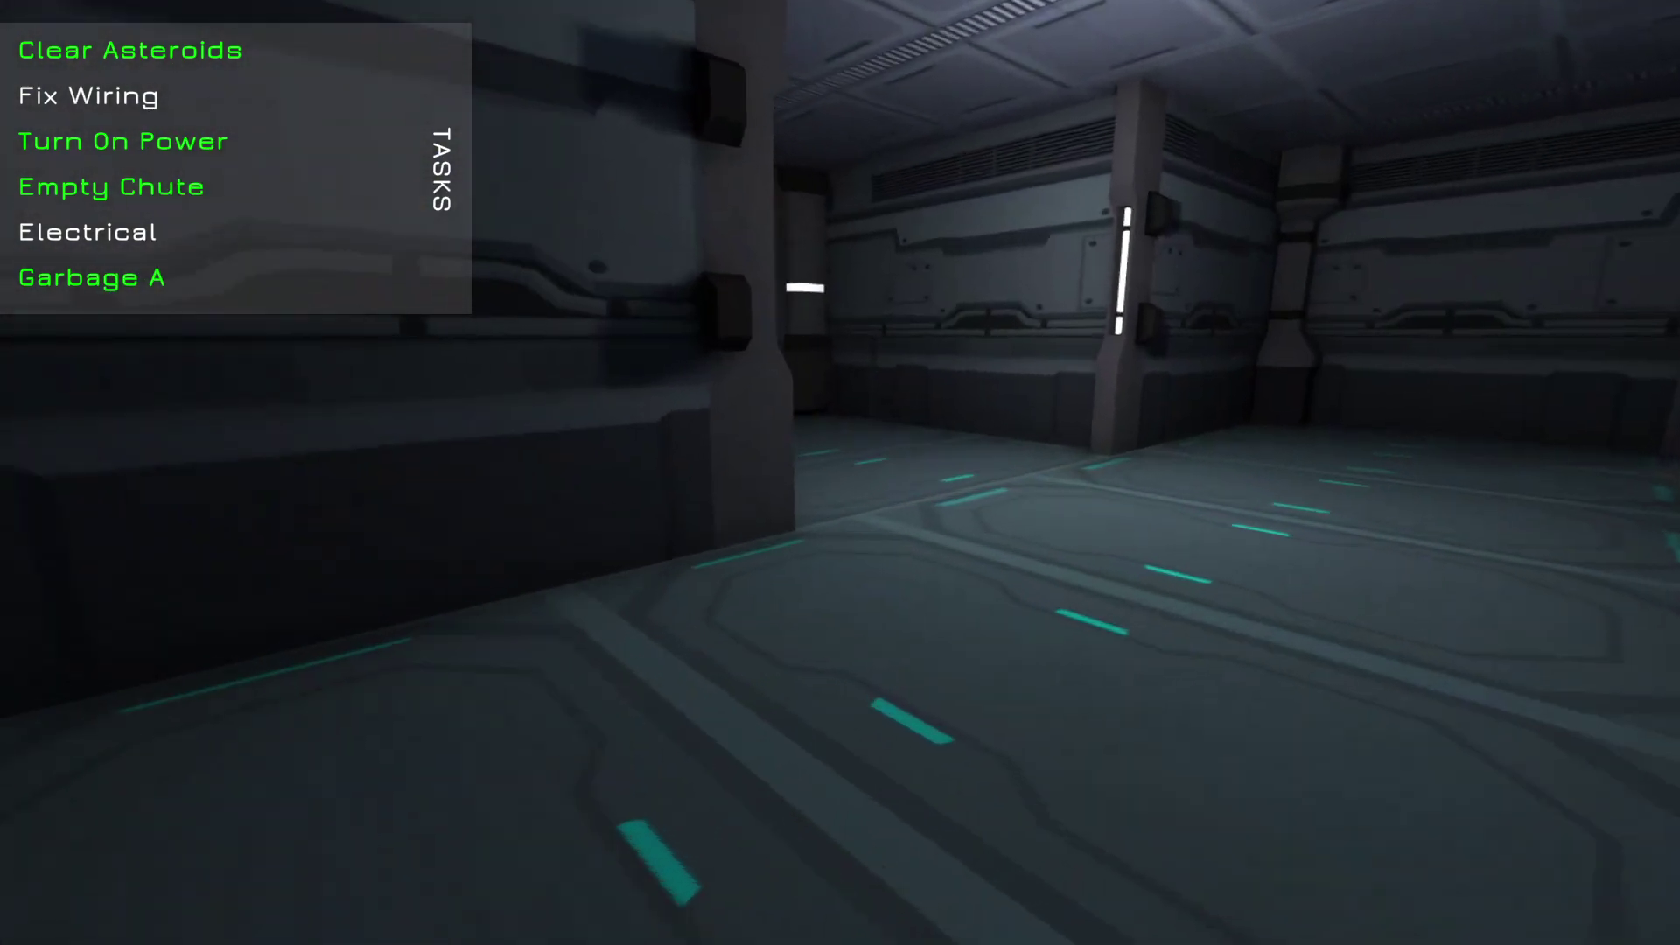
key(Tab)
key(Tab)
key(w)
key(w)
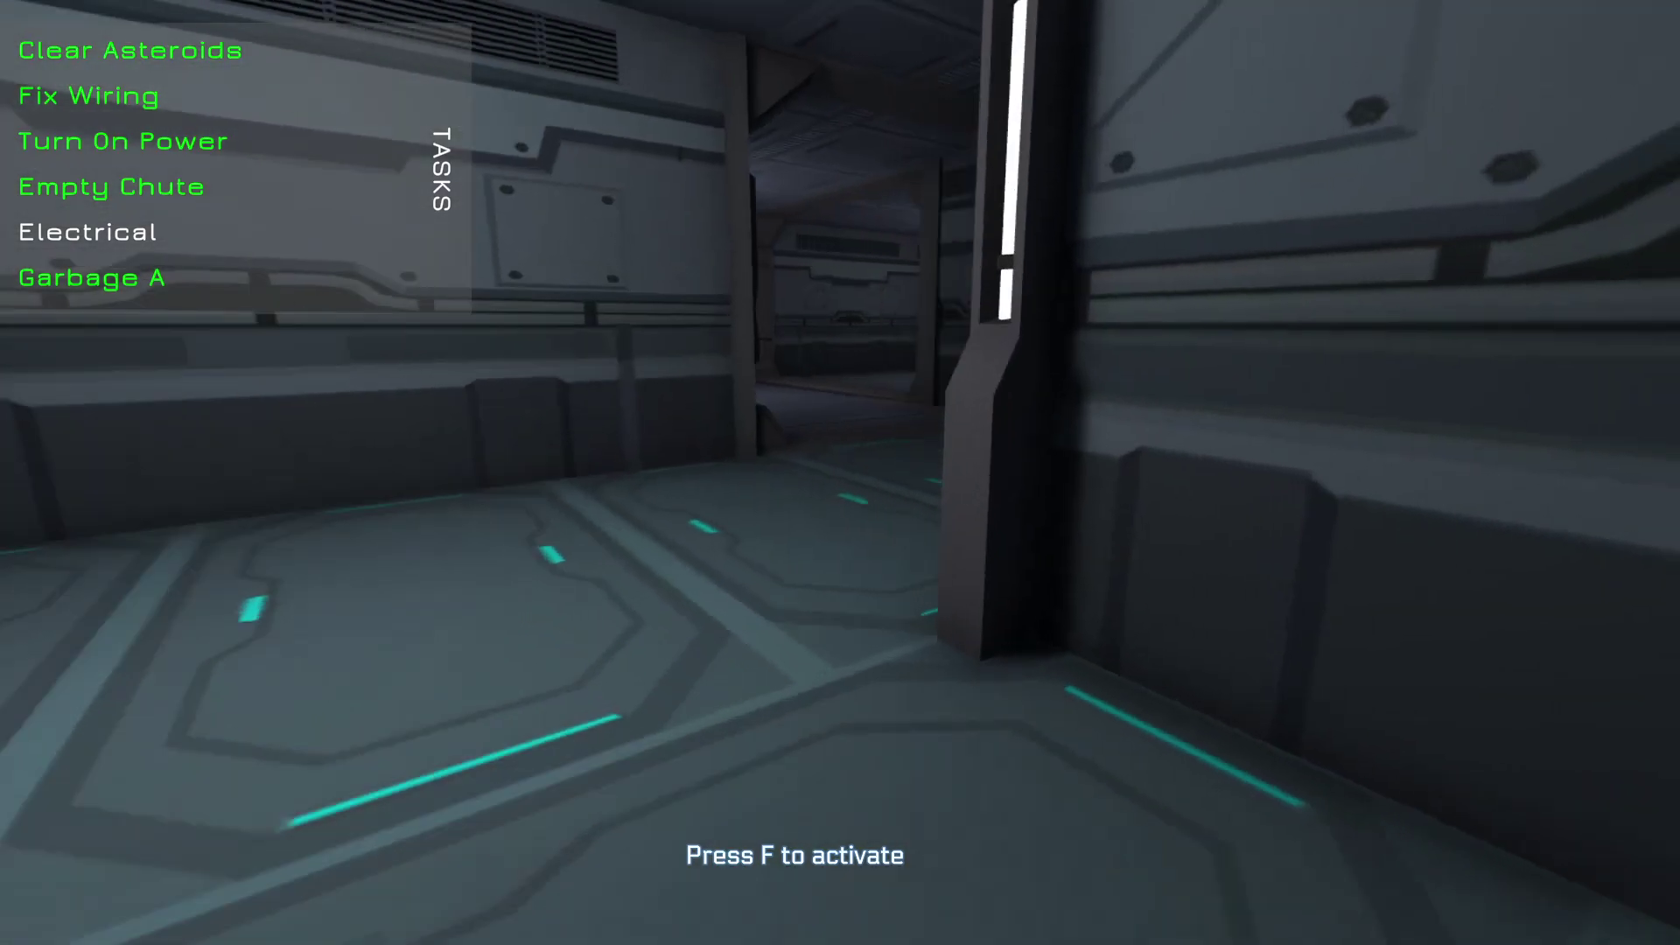
Turn back from the wiring panel and continue through the corridors, rechecking the map
key(Tab)
key(w)
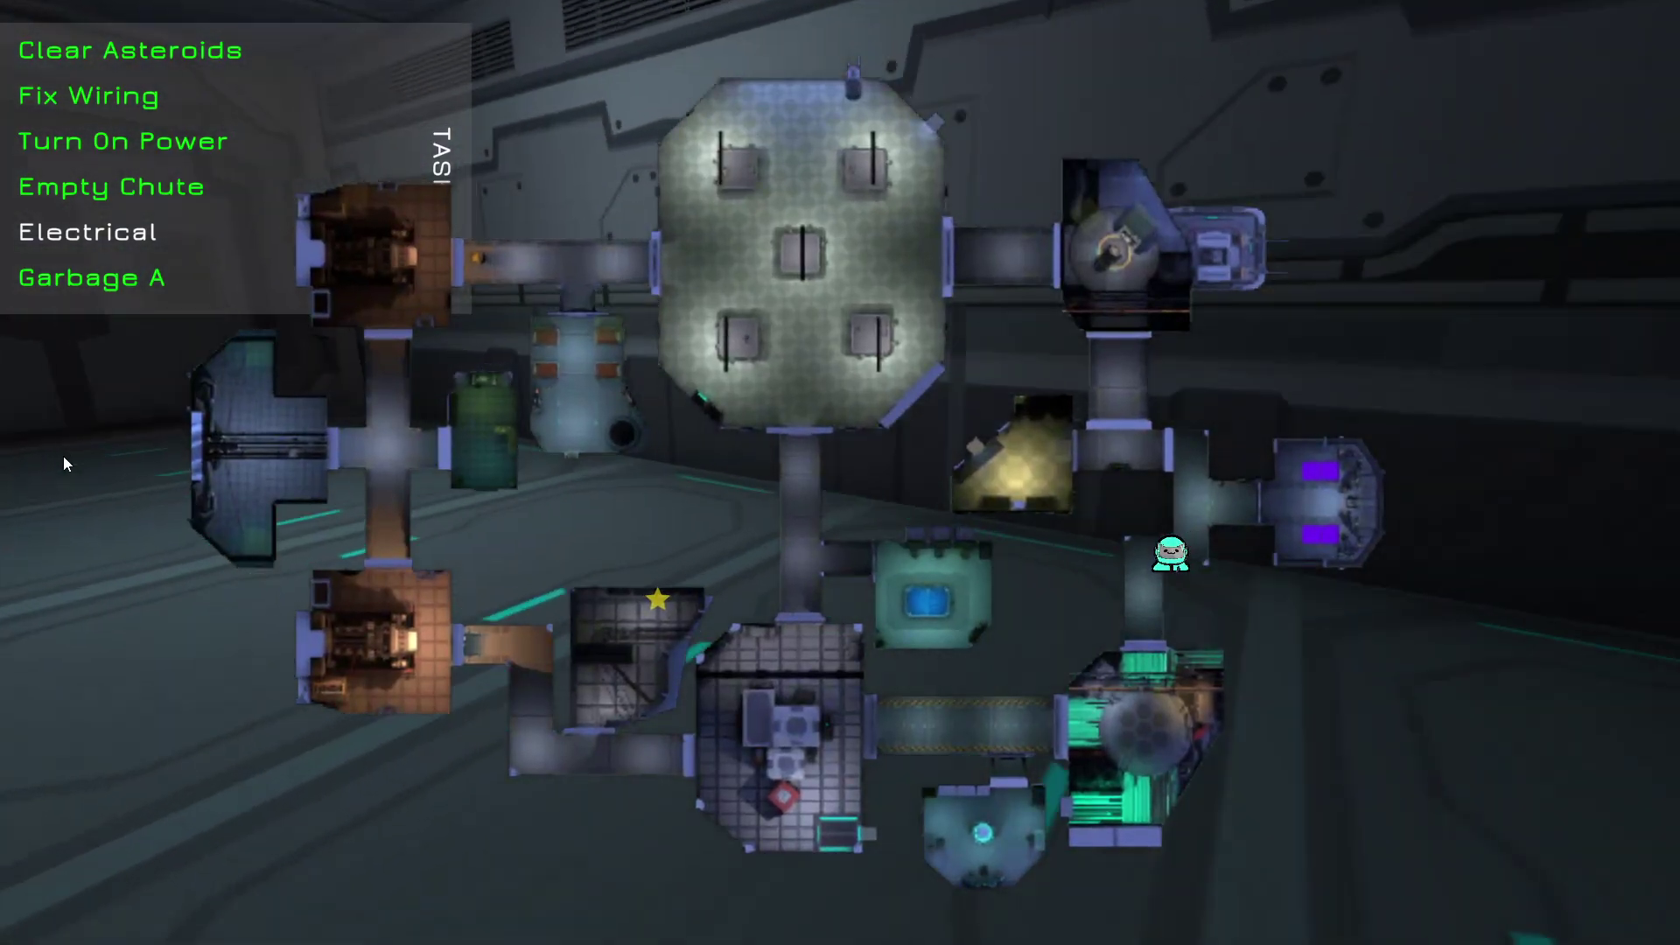
key(Tab)
key(Tab)
key(Tab)
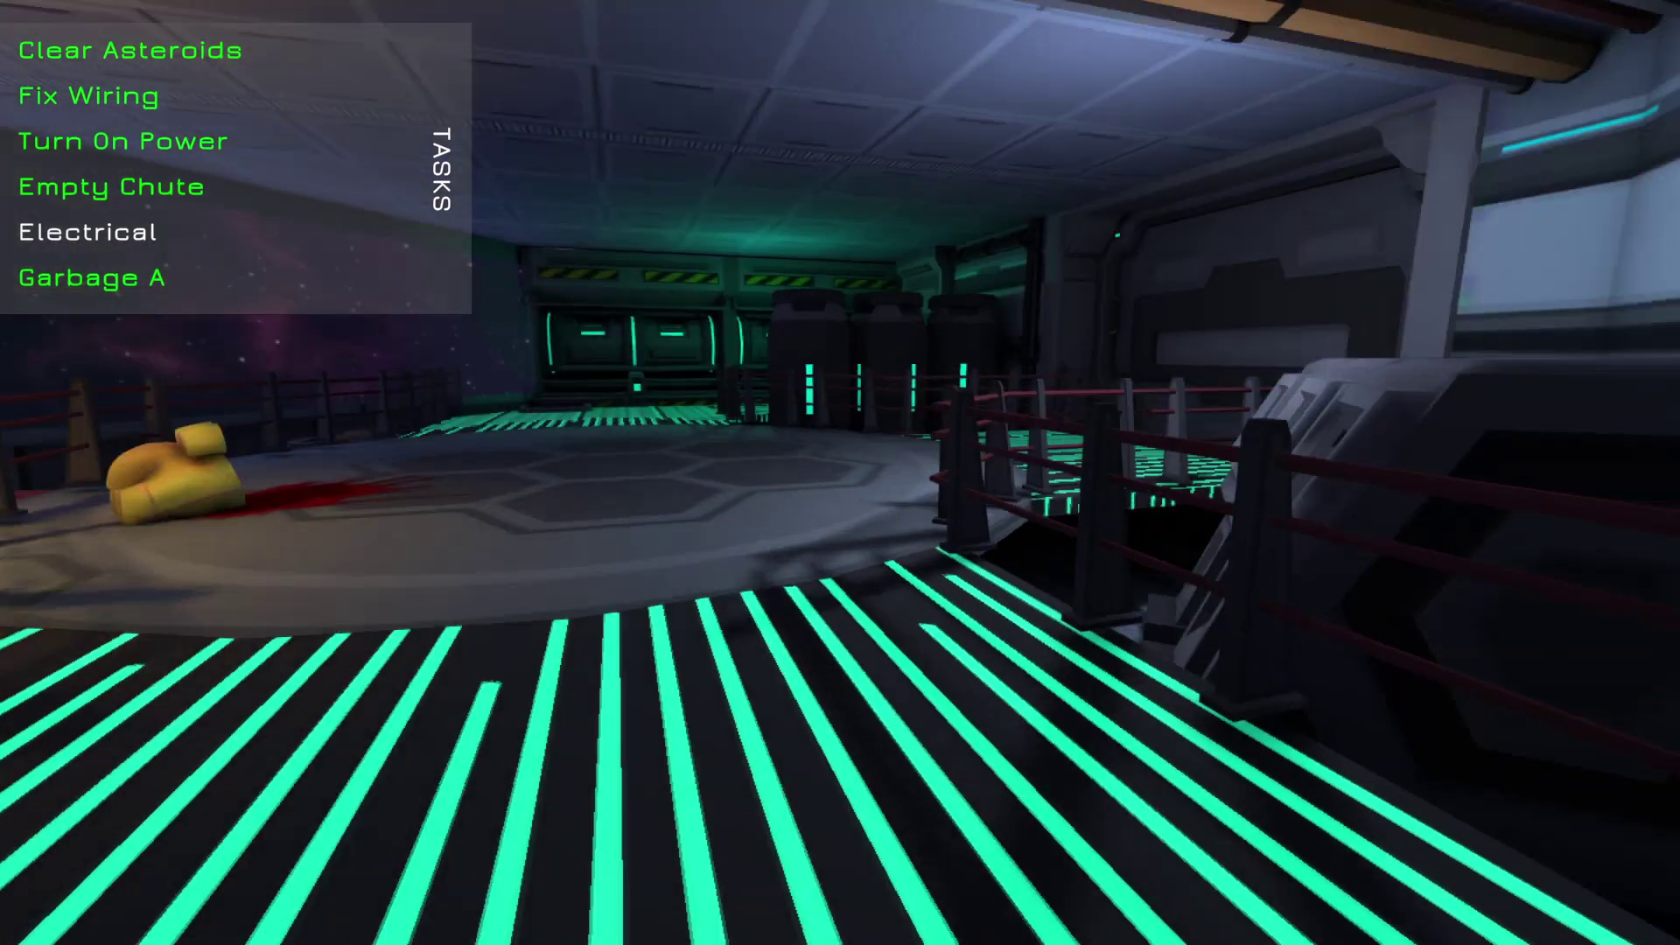
key(Tab)
key(Tab)
key(Tab)
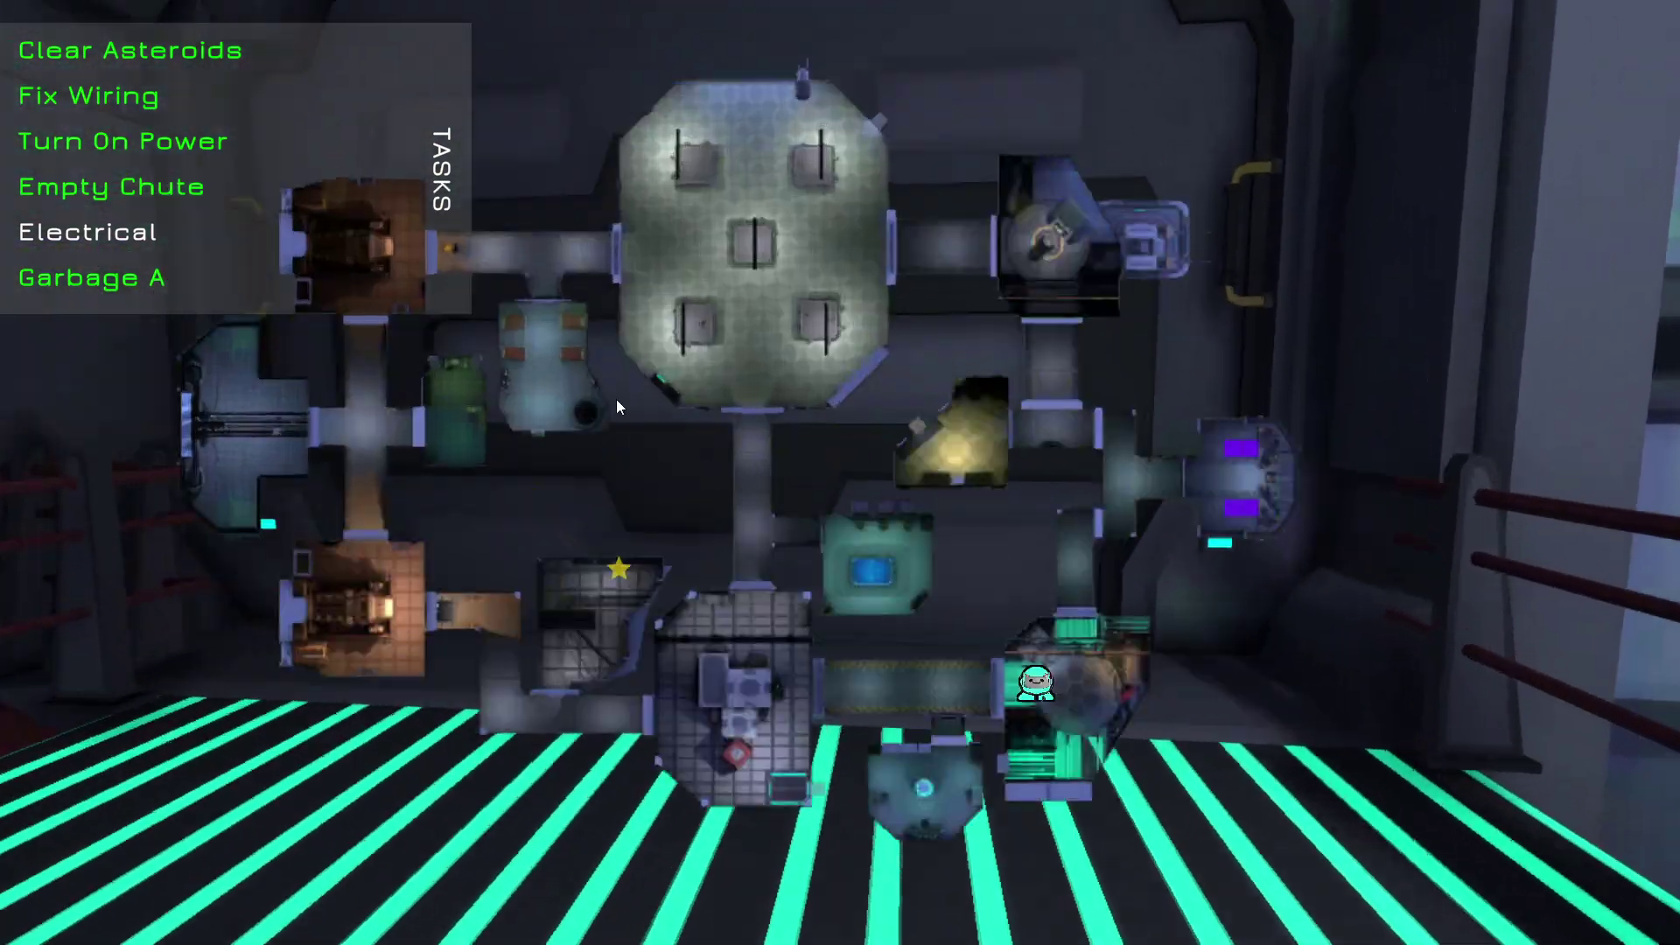
key(Tab)
key(Tab)
key(Tab)
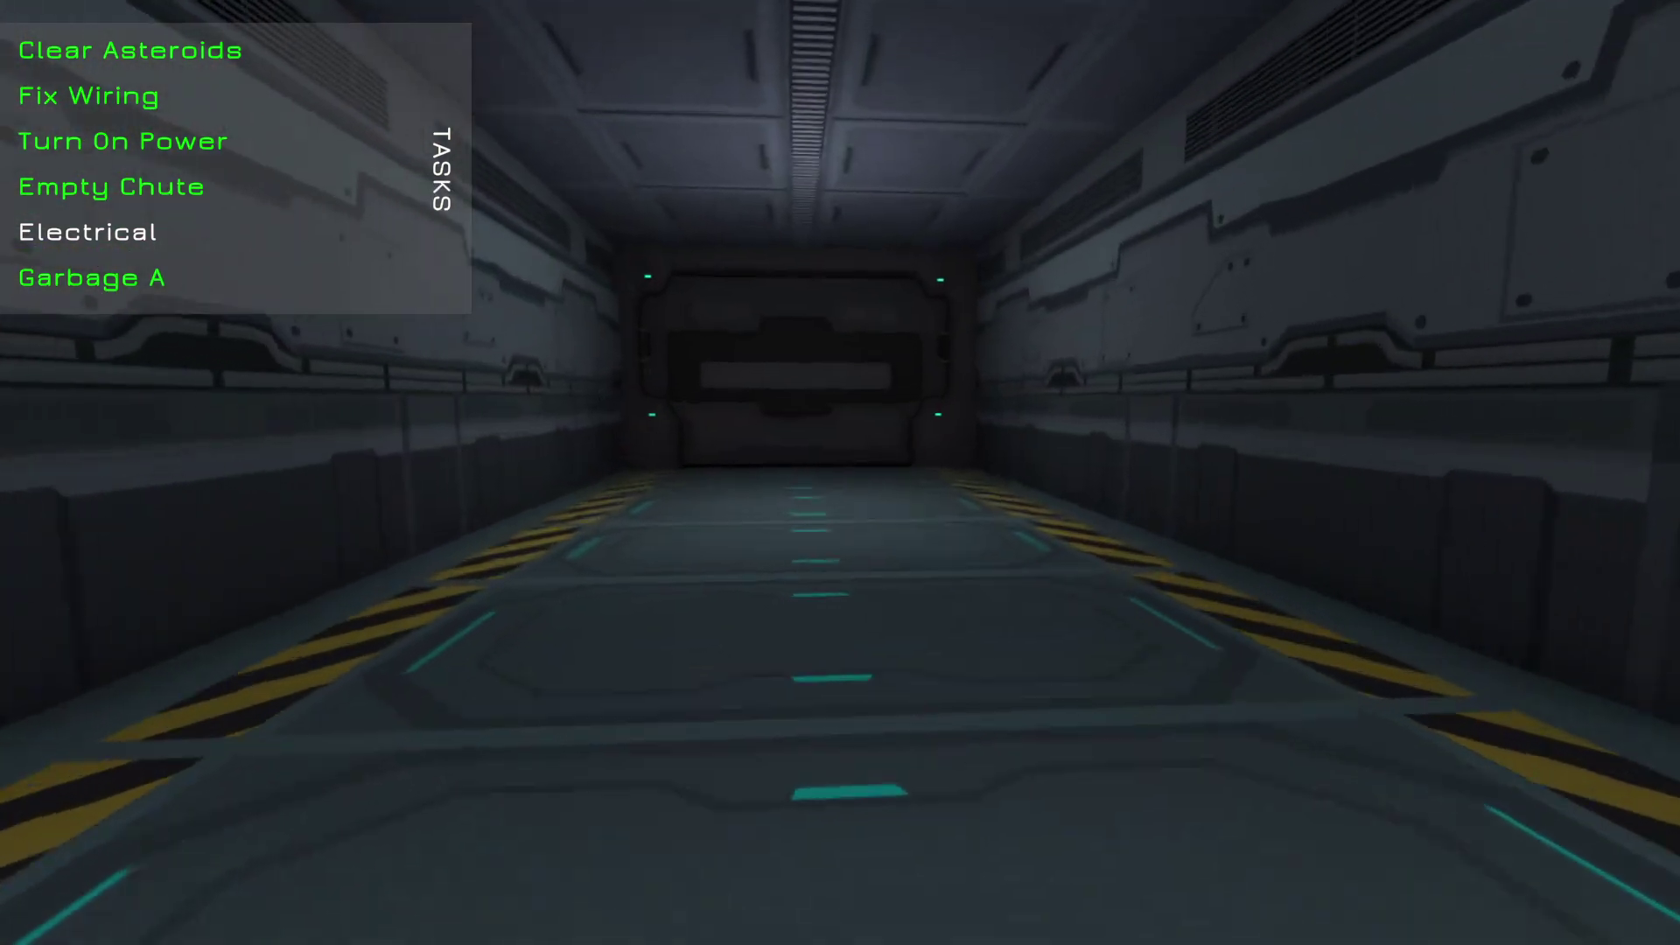
key(Tab)
key(Tab)
key(Tab)
key(Tab)
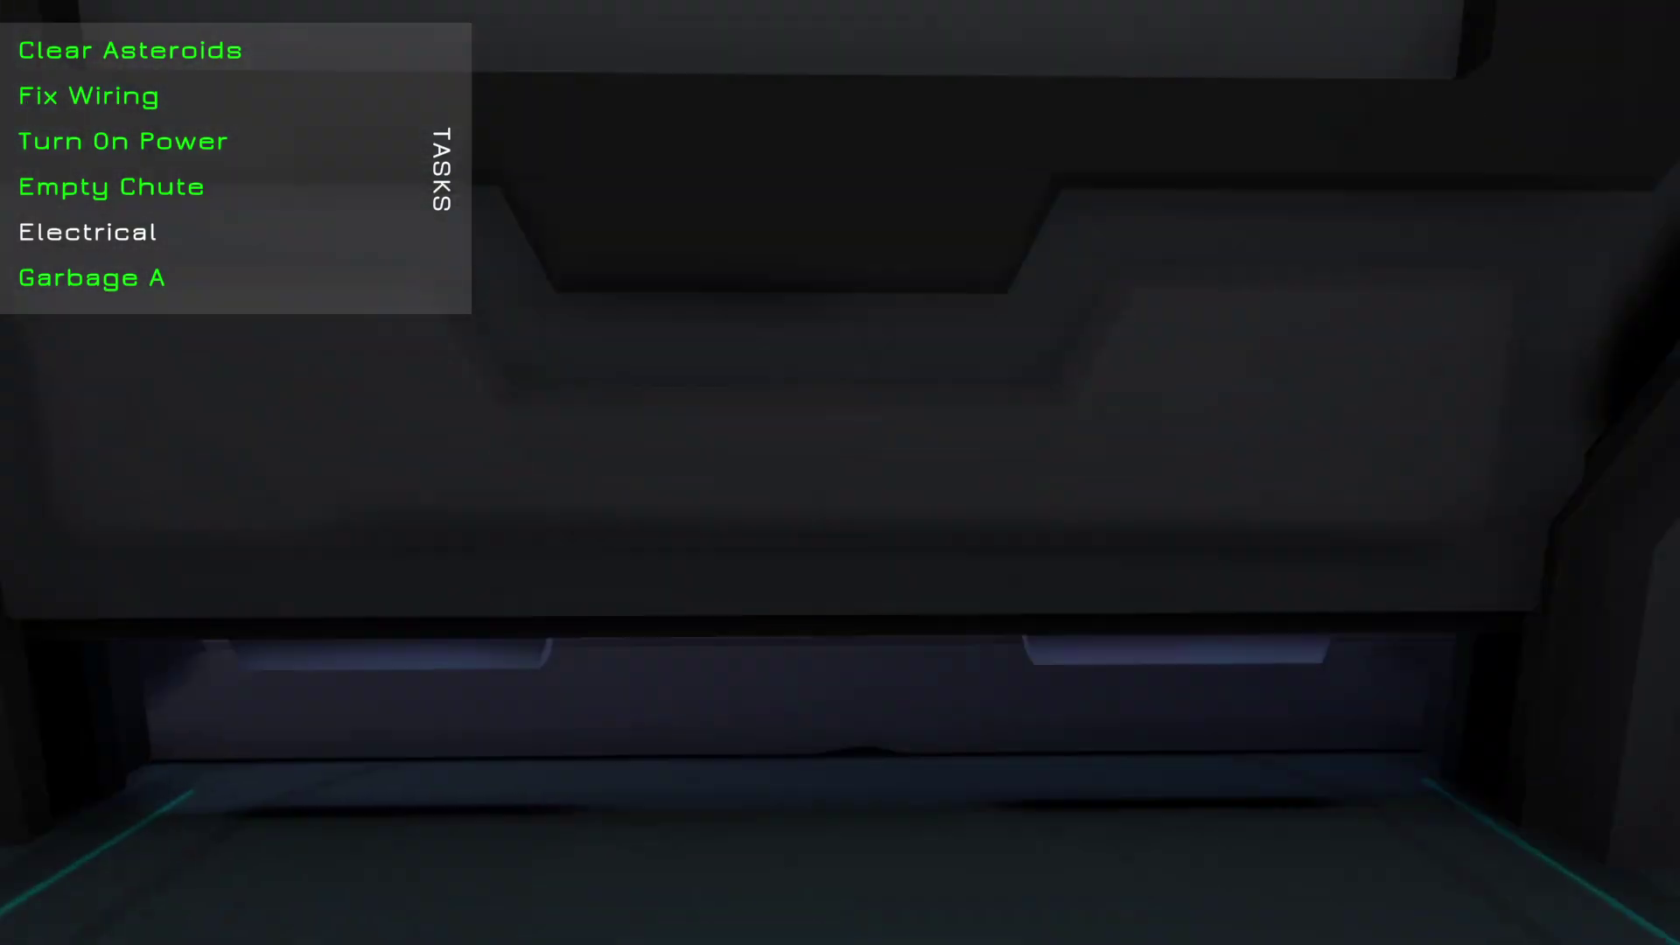
key(Tab)
key(Tab)
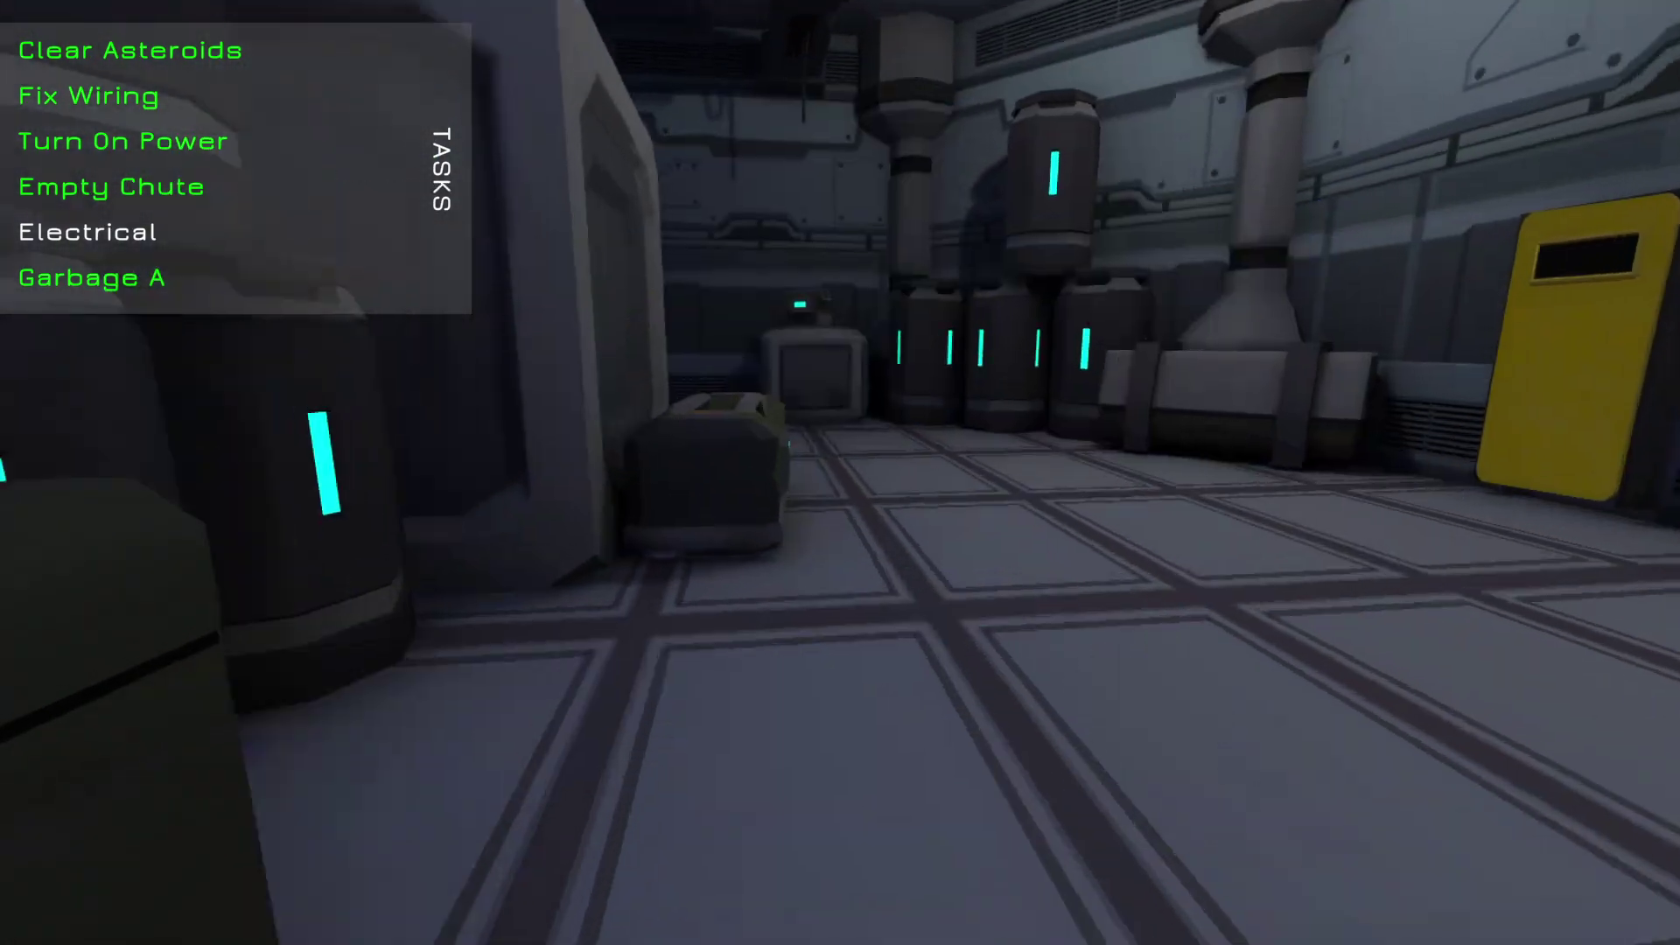
key(Tab)
key(Tab)
key(Tab)
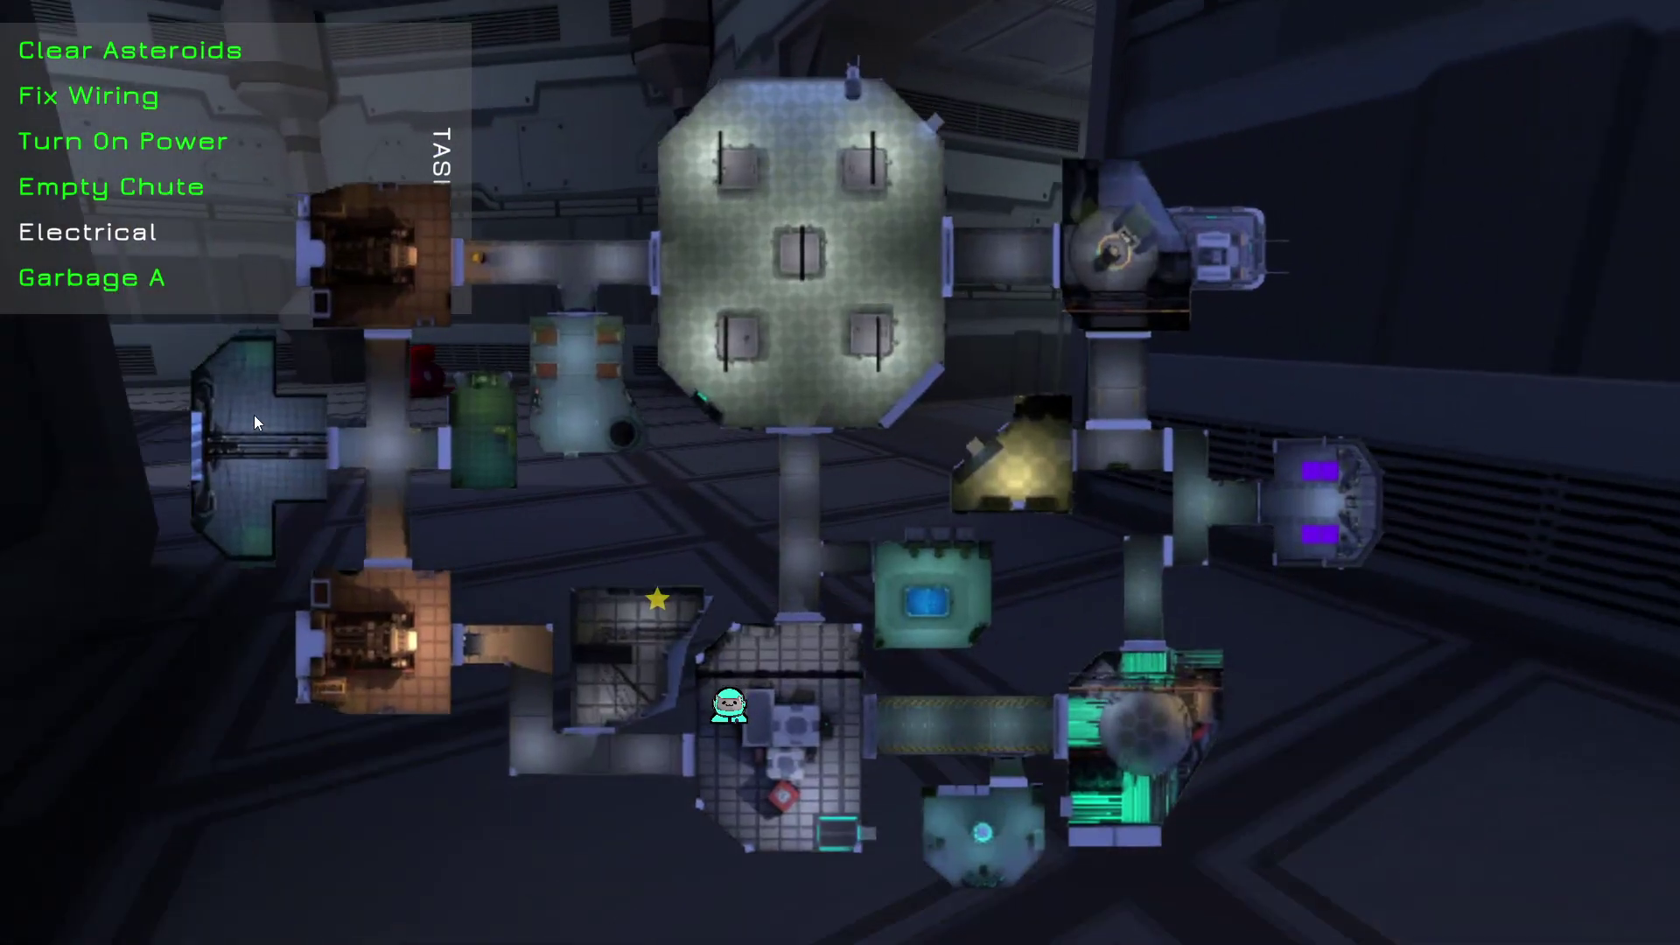
key(Tab)
Enter the electrical room and walk up to the electrical dial panel
key(w)
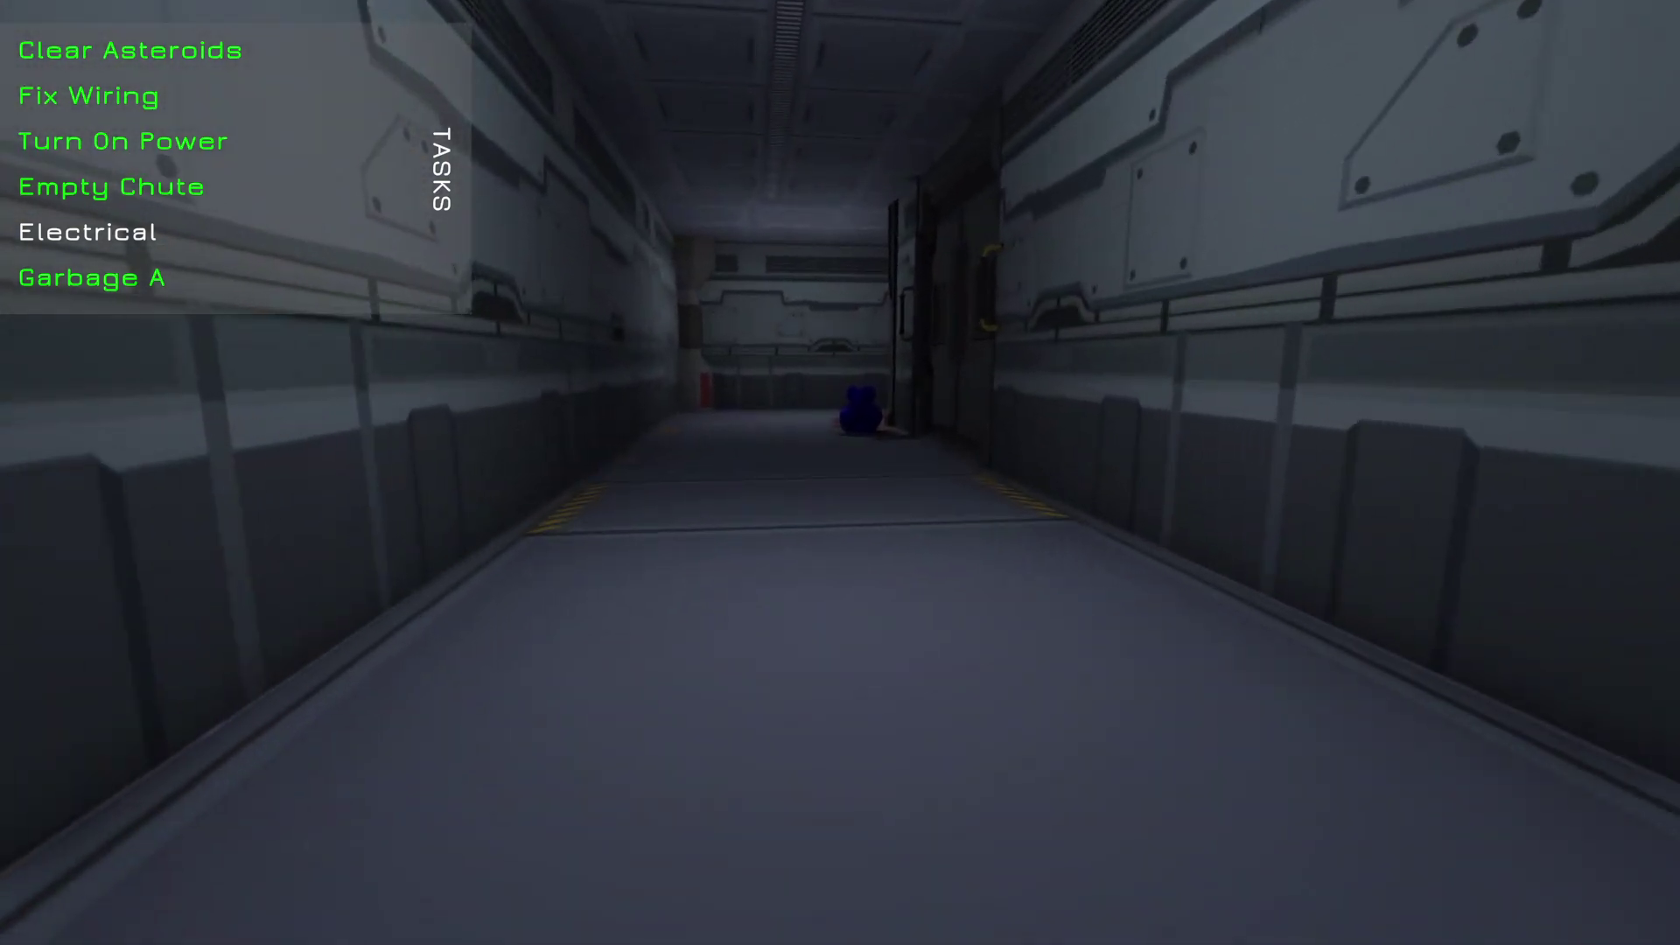
key(Tab)
key(Tab)
key(w)
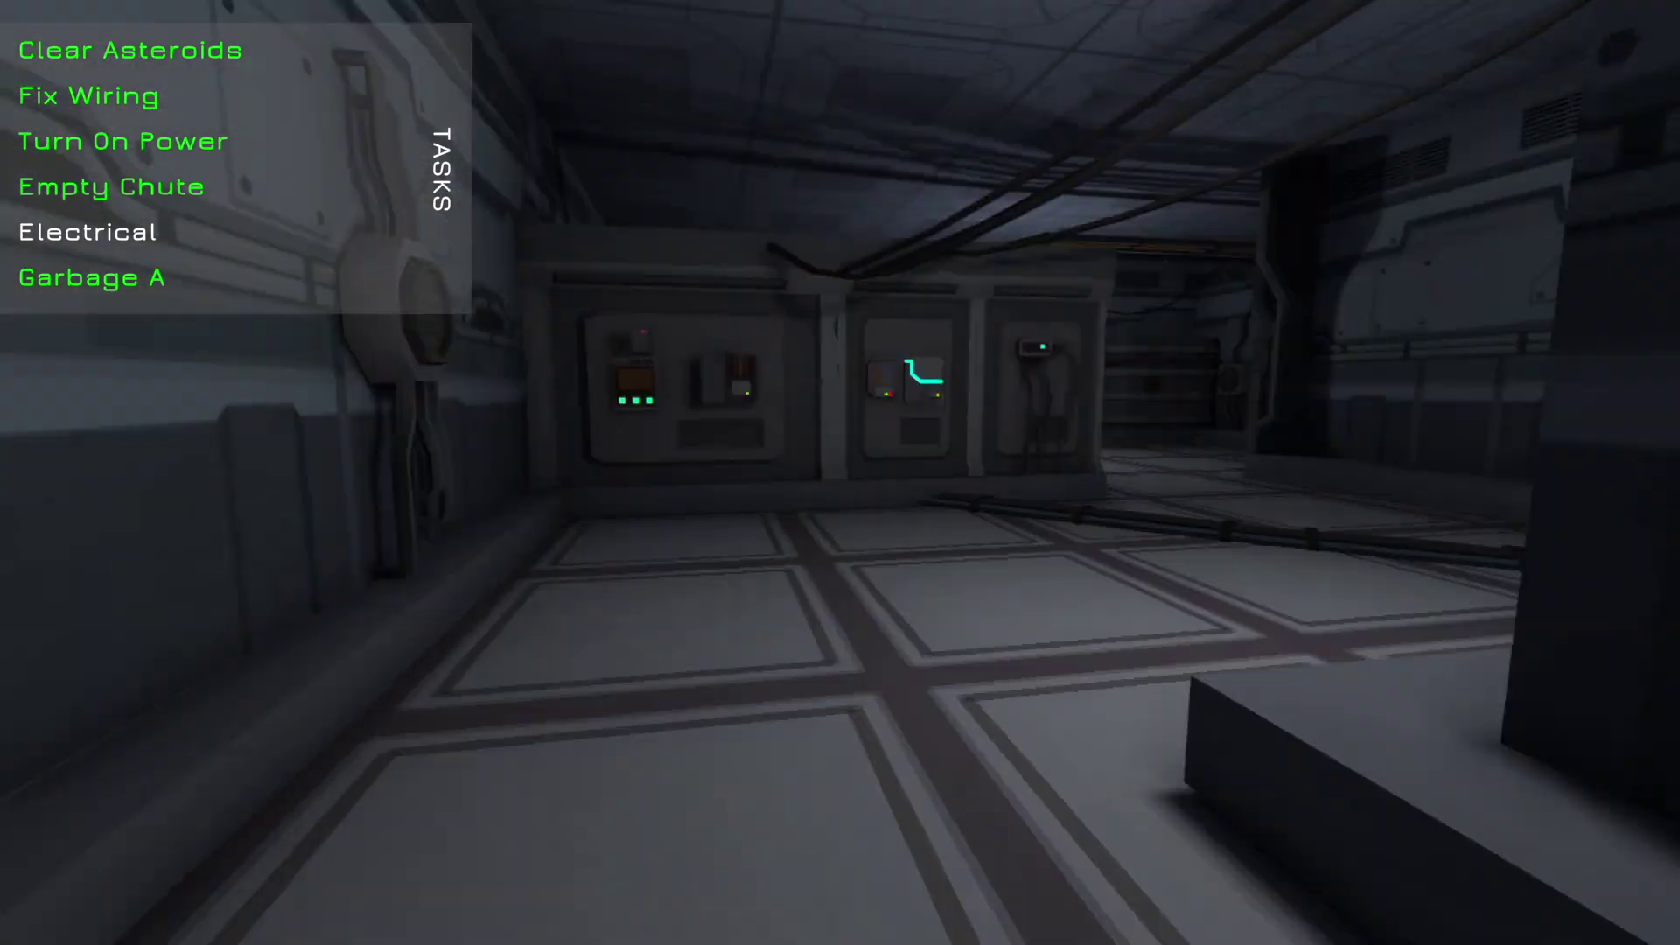
key(Tab)
key(Tab)
key(Tab)
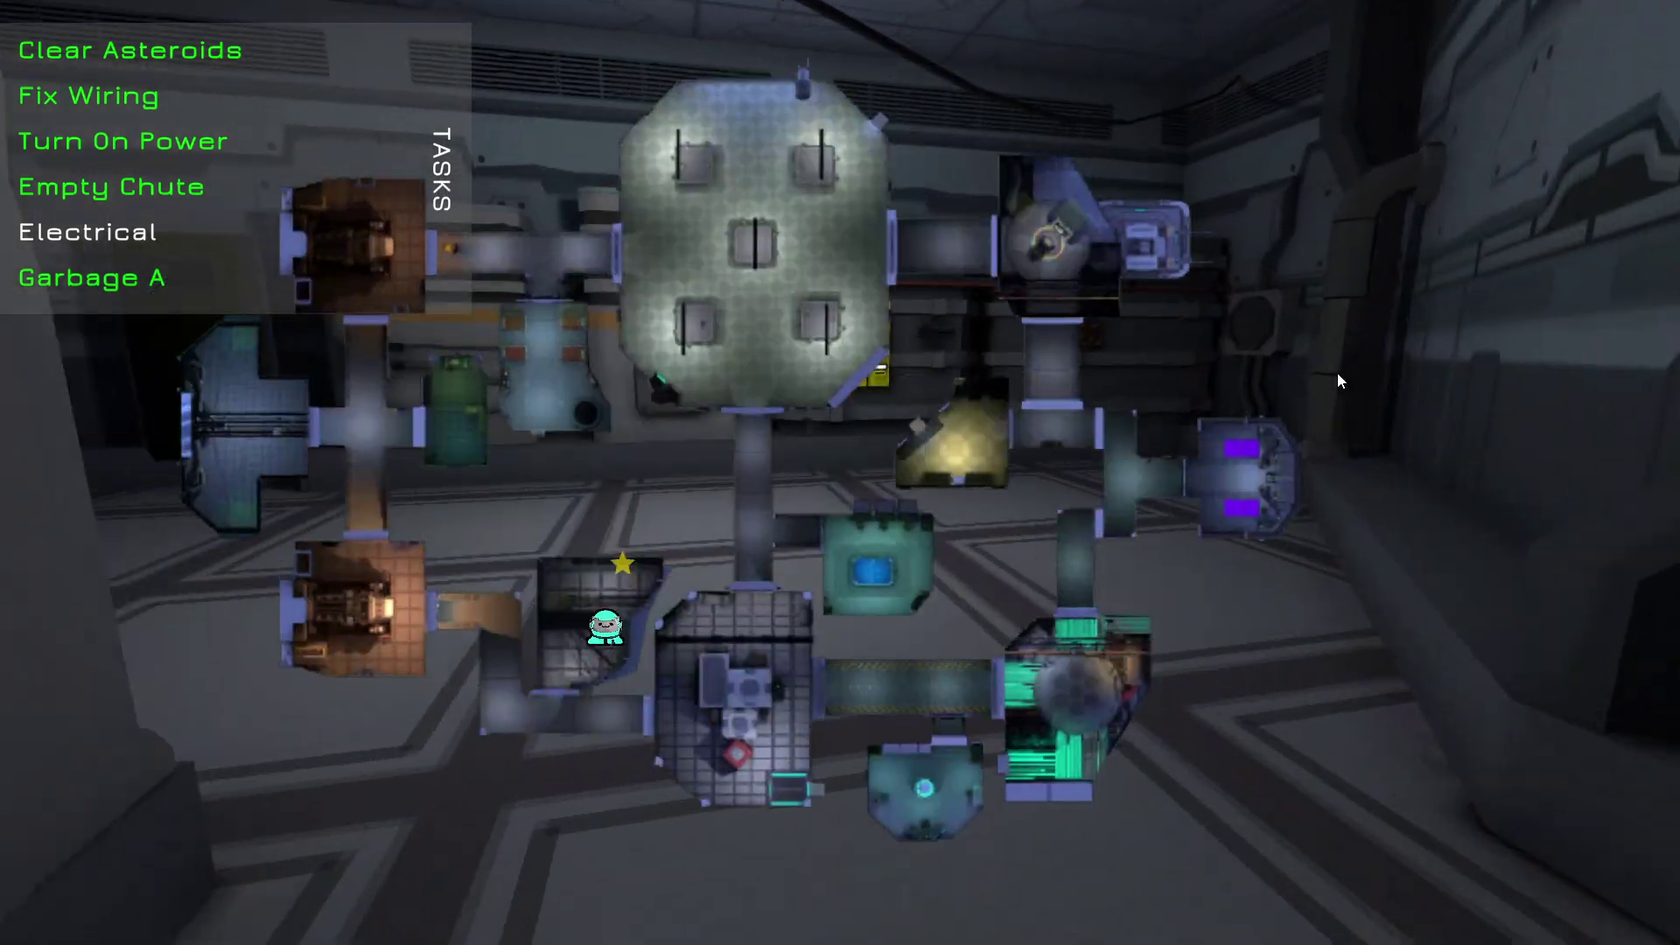
key(Tab)
key(w)
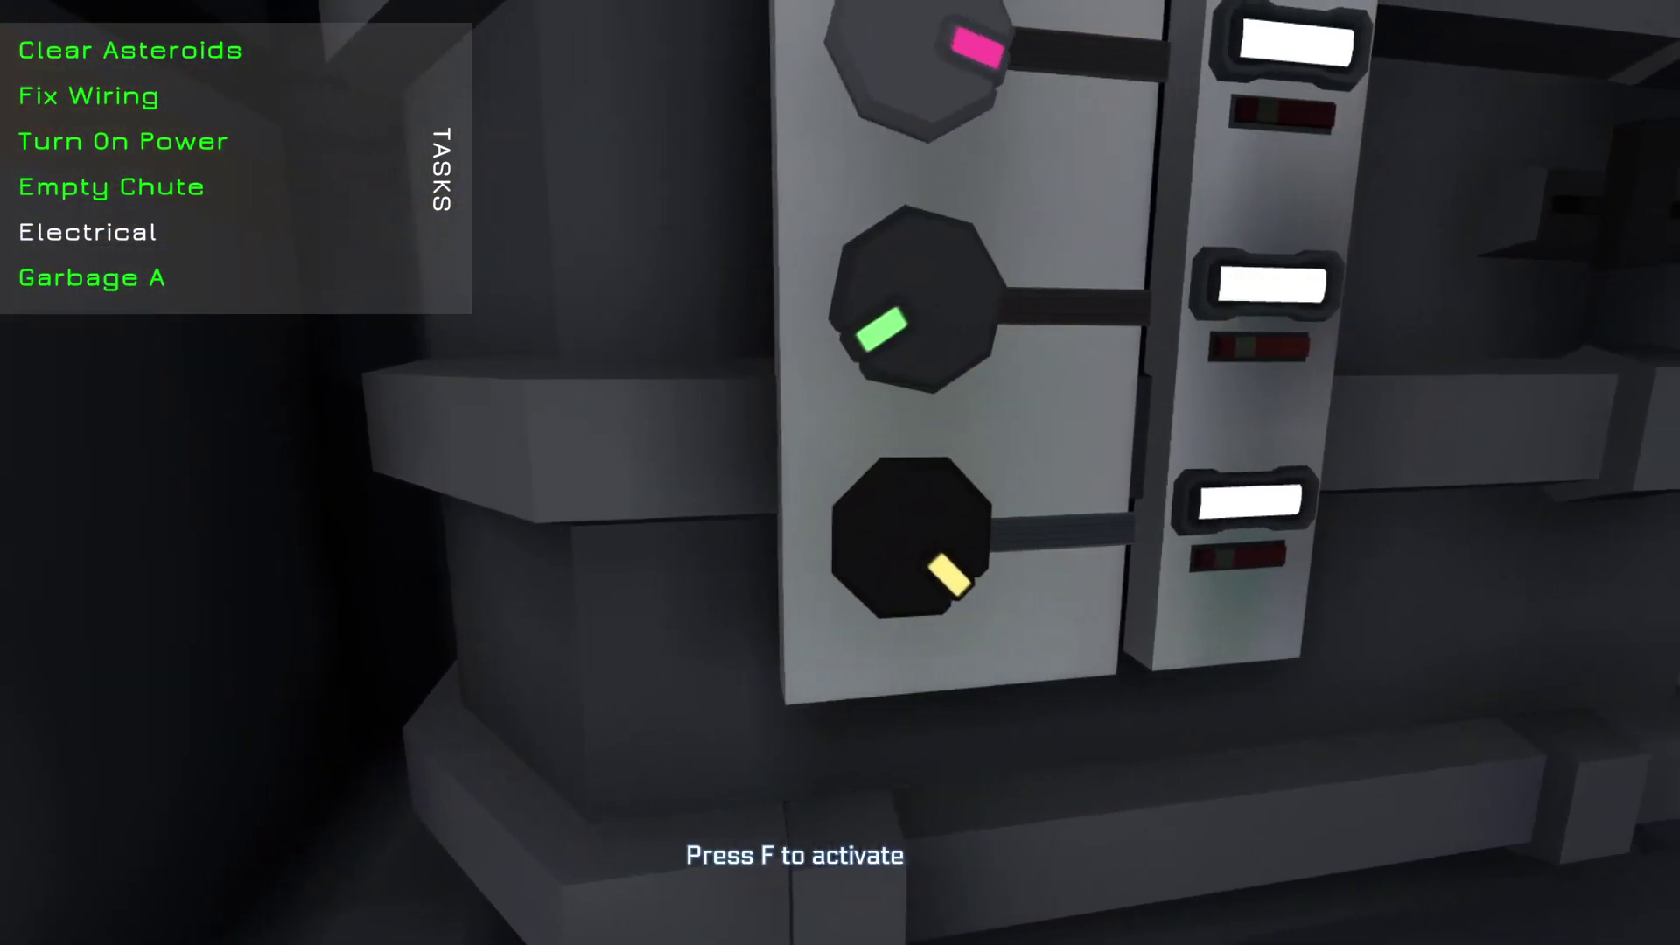
Stop the top, middle and bottom Electrical dials aligned, then go to the next level
key(f)
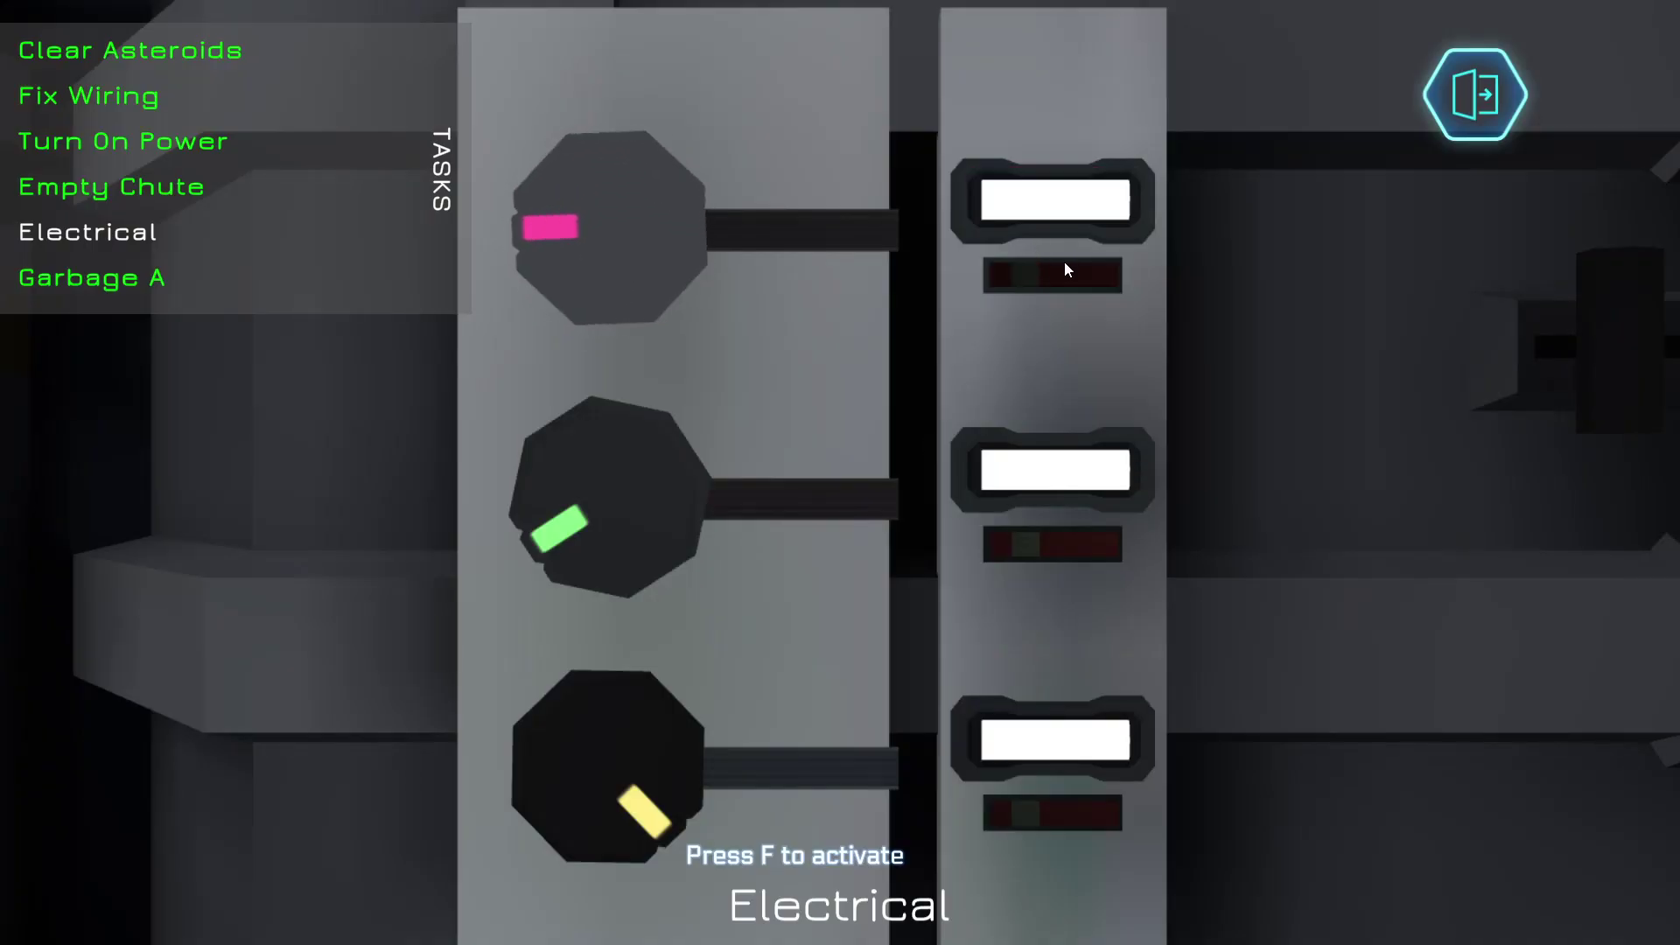
click(1065, 270)
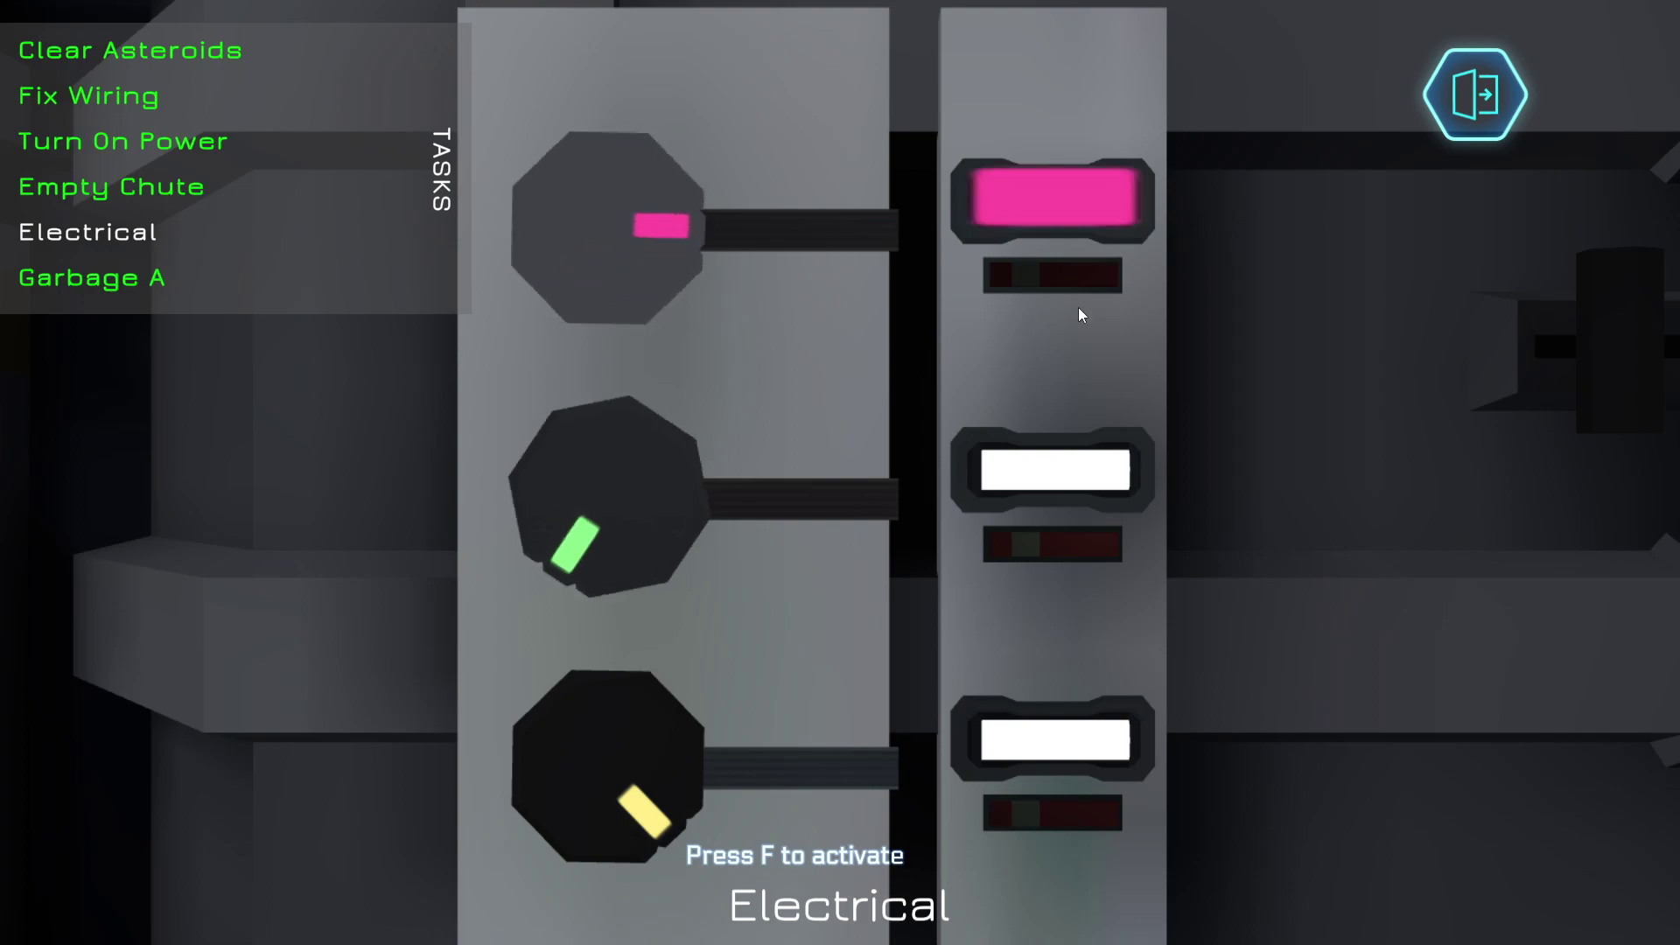
click(1059, 539)
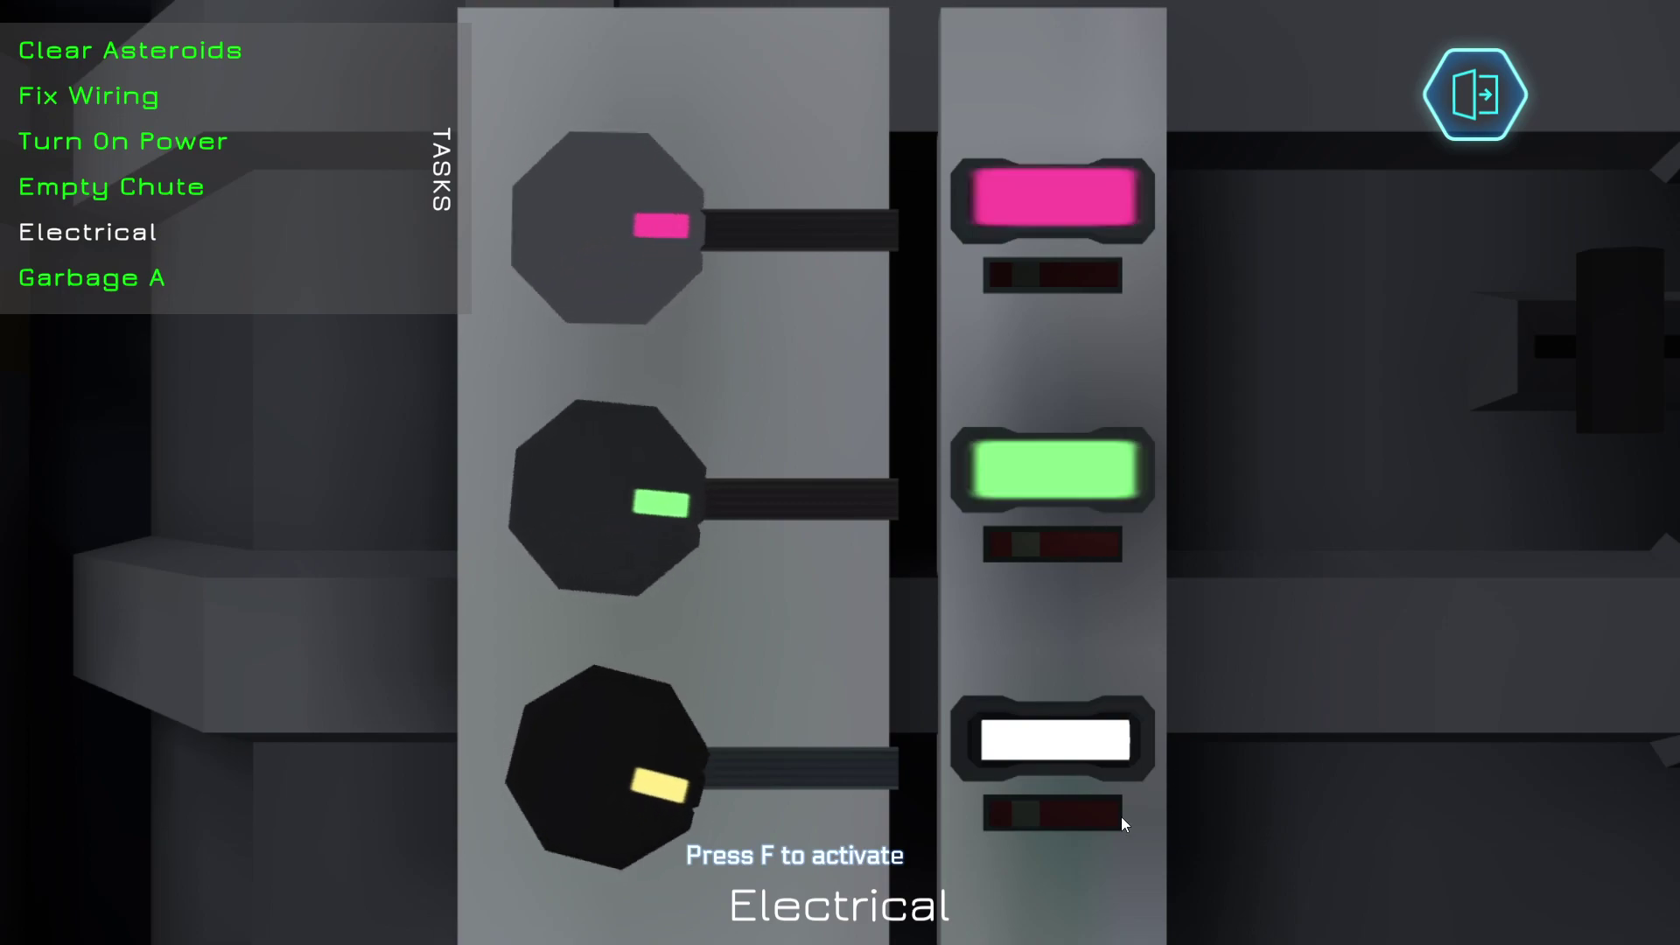
click(1069, 811)
click(977, 789)
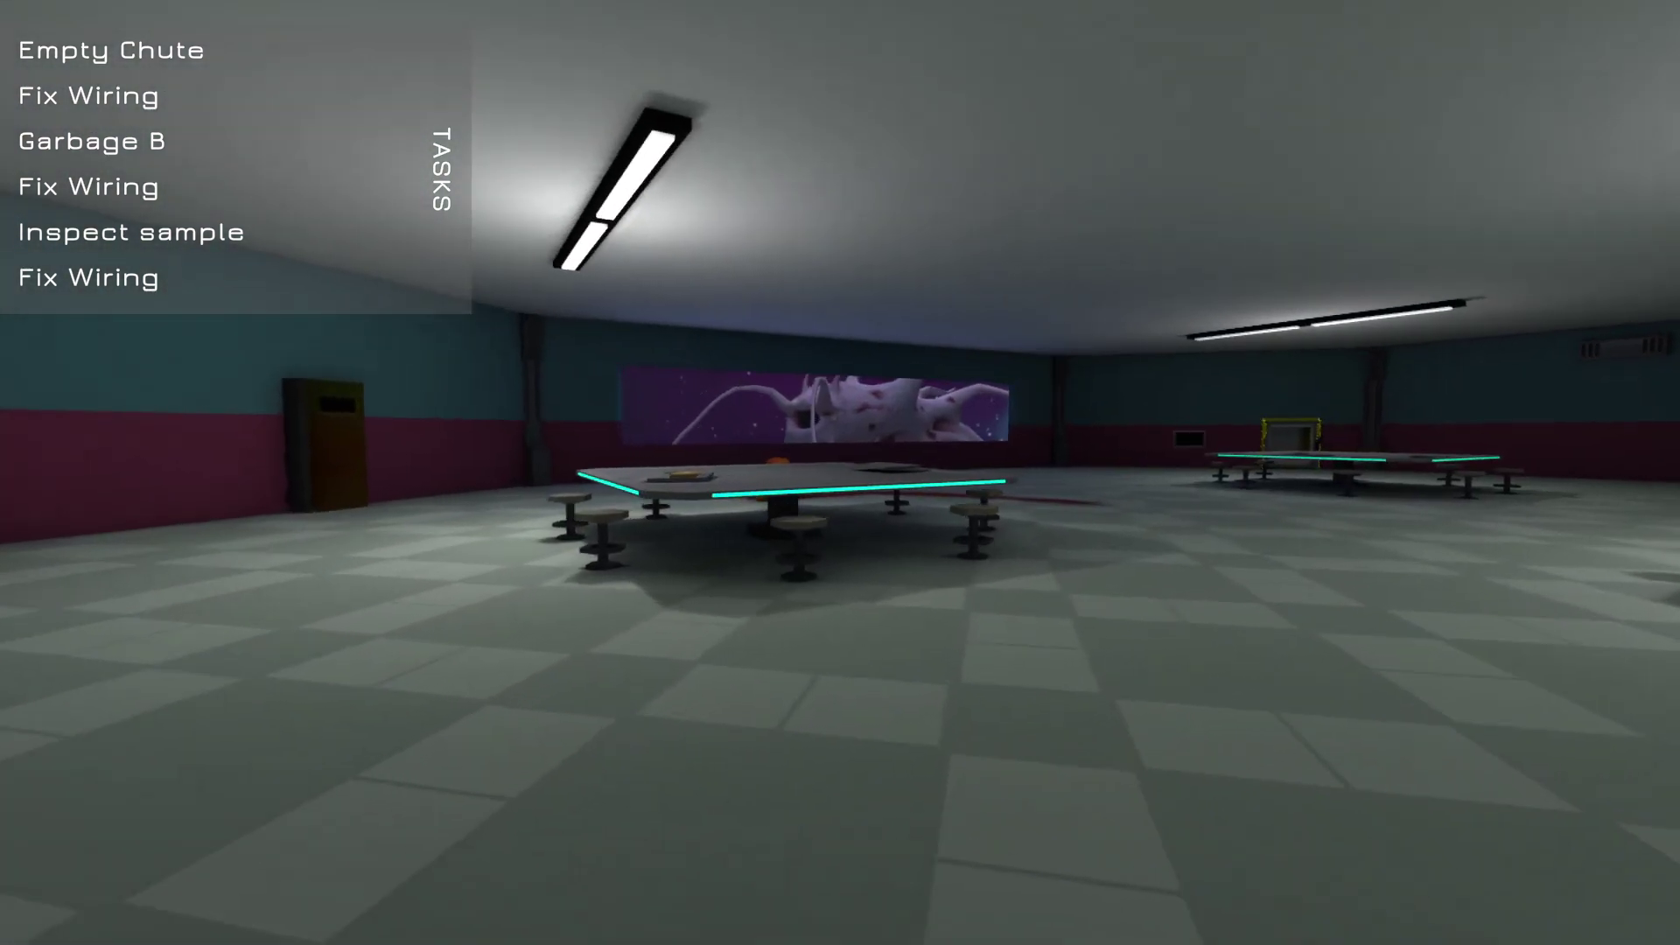
Empty the cafeteria wall chute to complete the Empty Chute task
key(Tab)
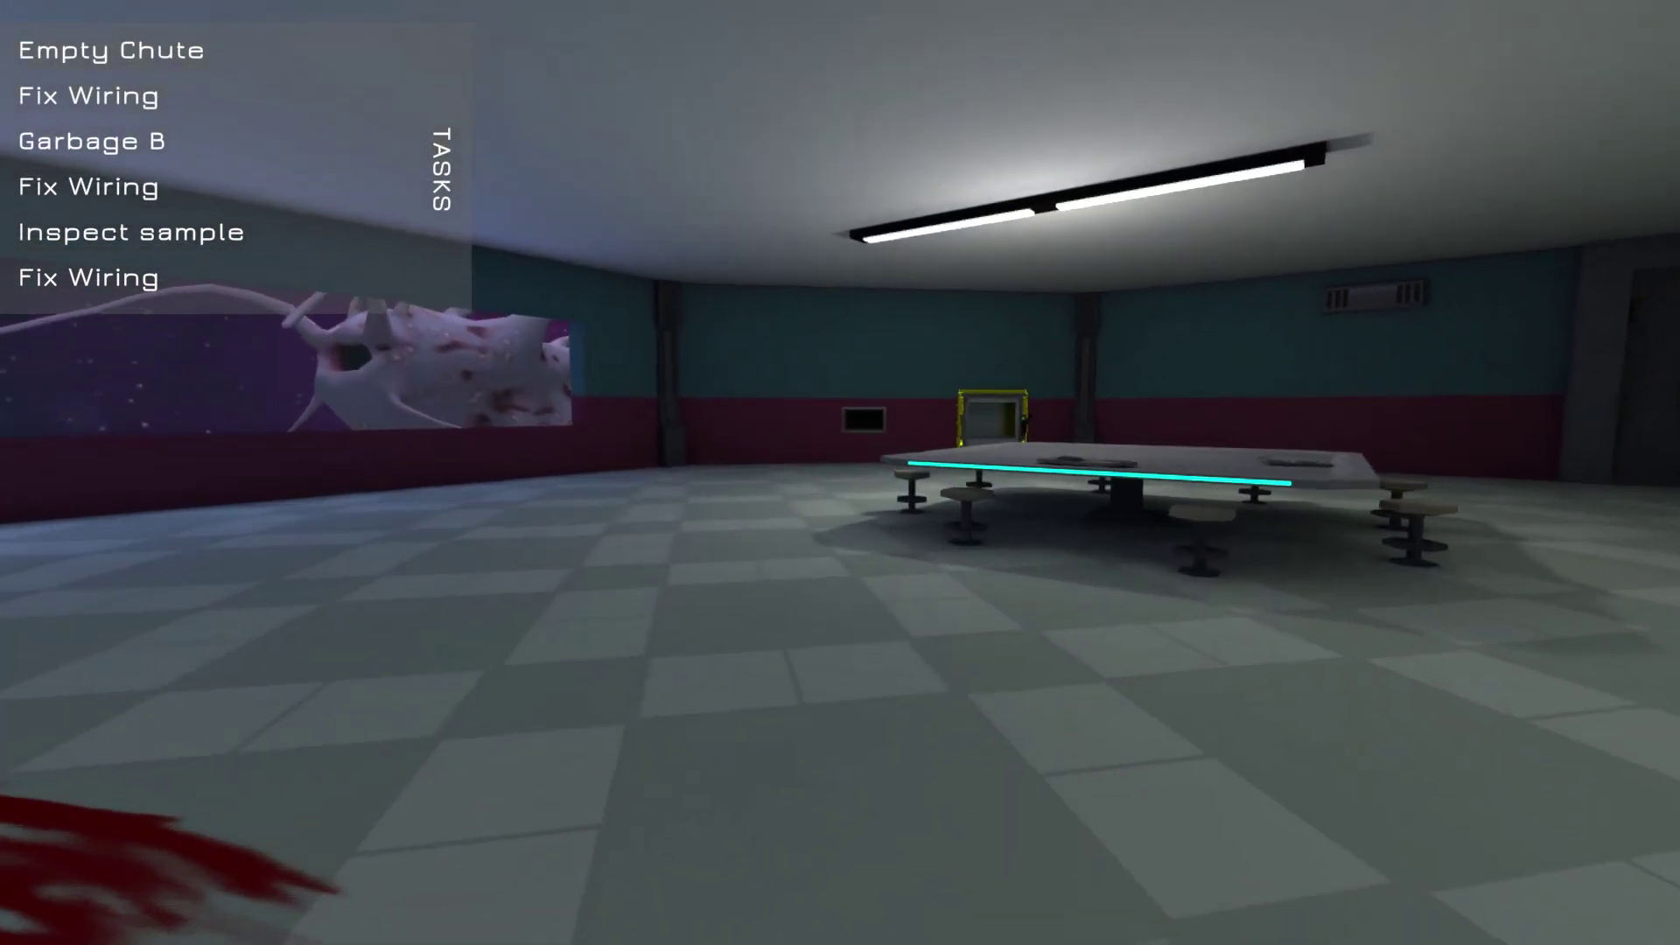
key(Tab)
key(Tab)
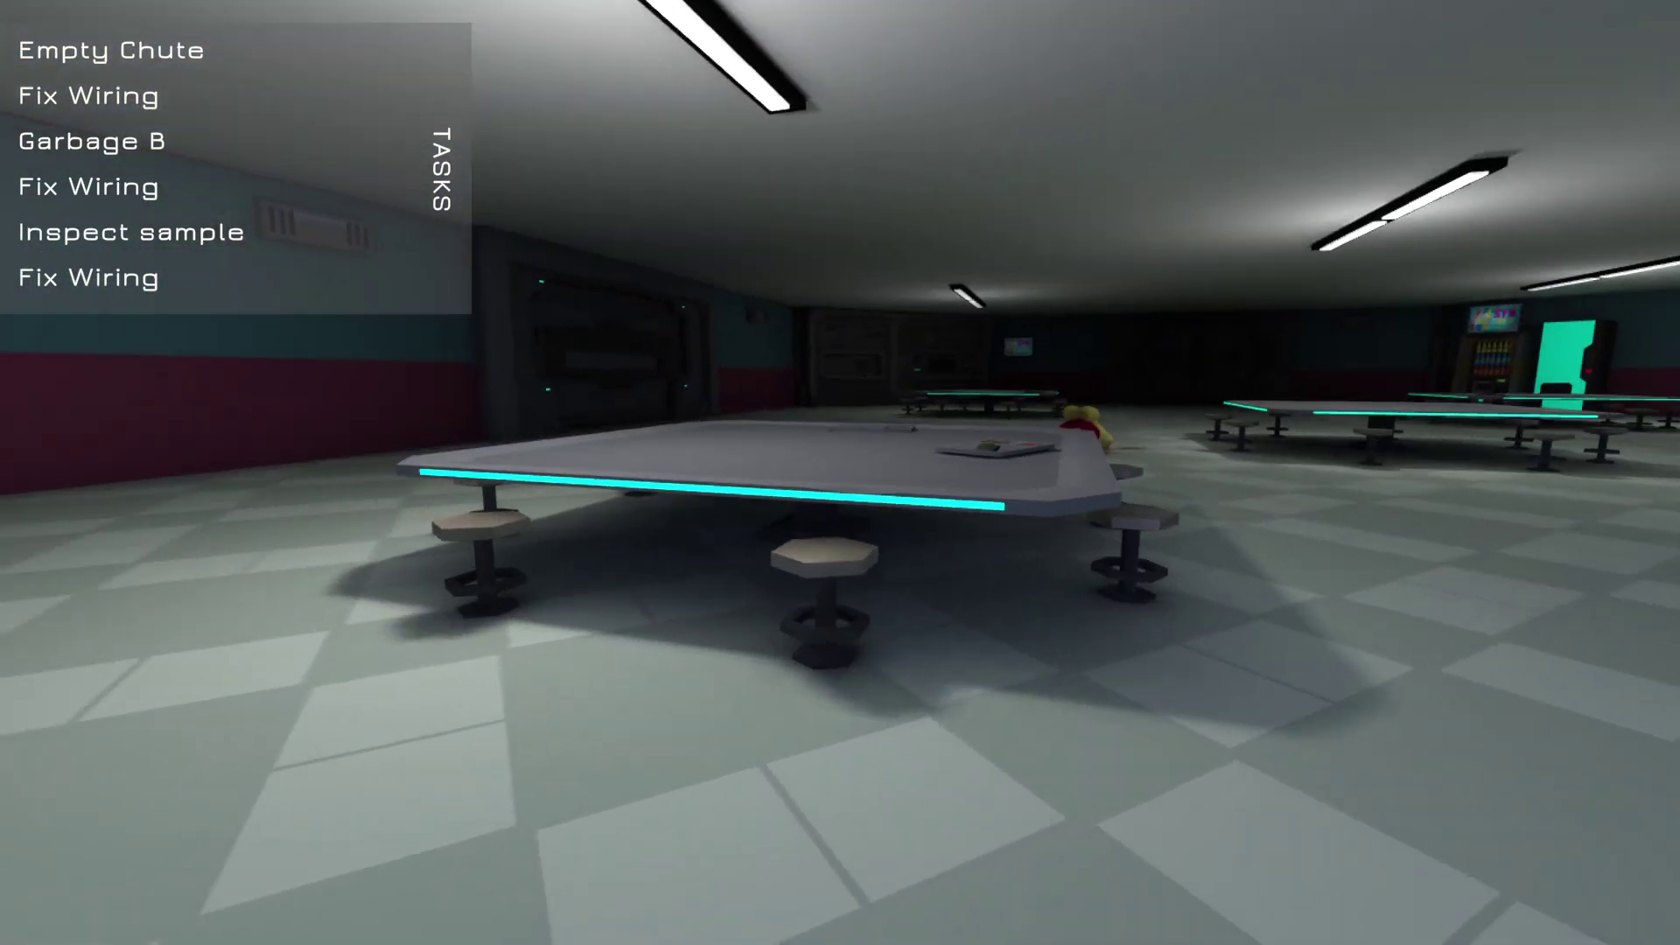
key(w)
key(f)
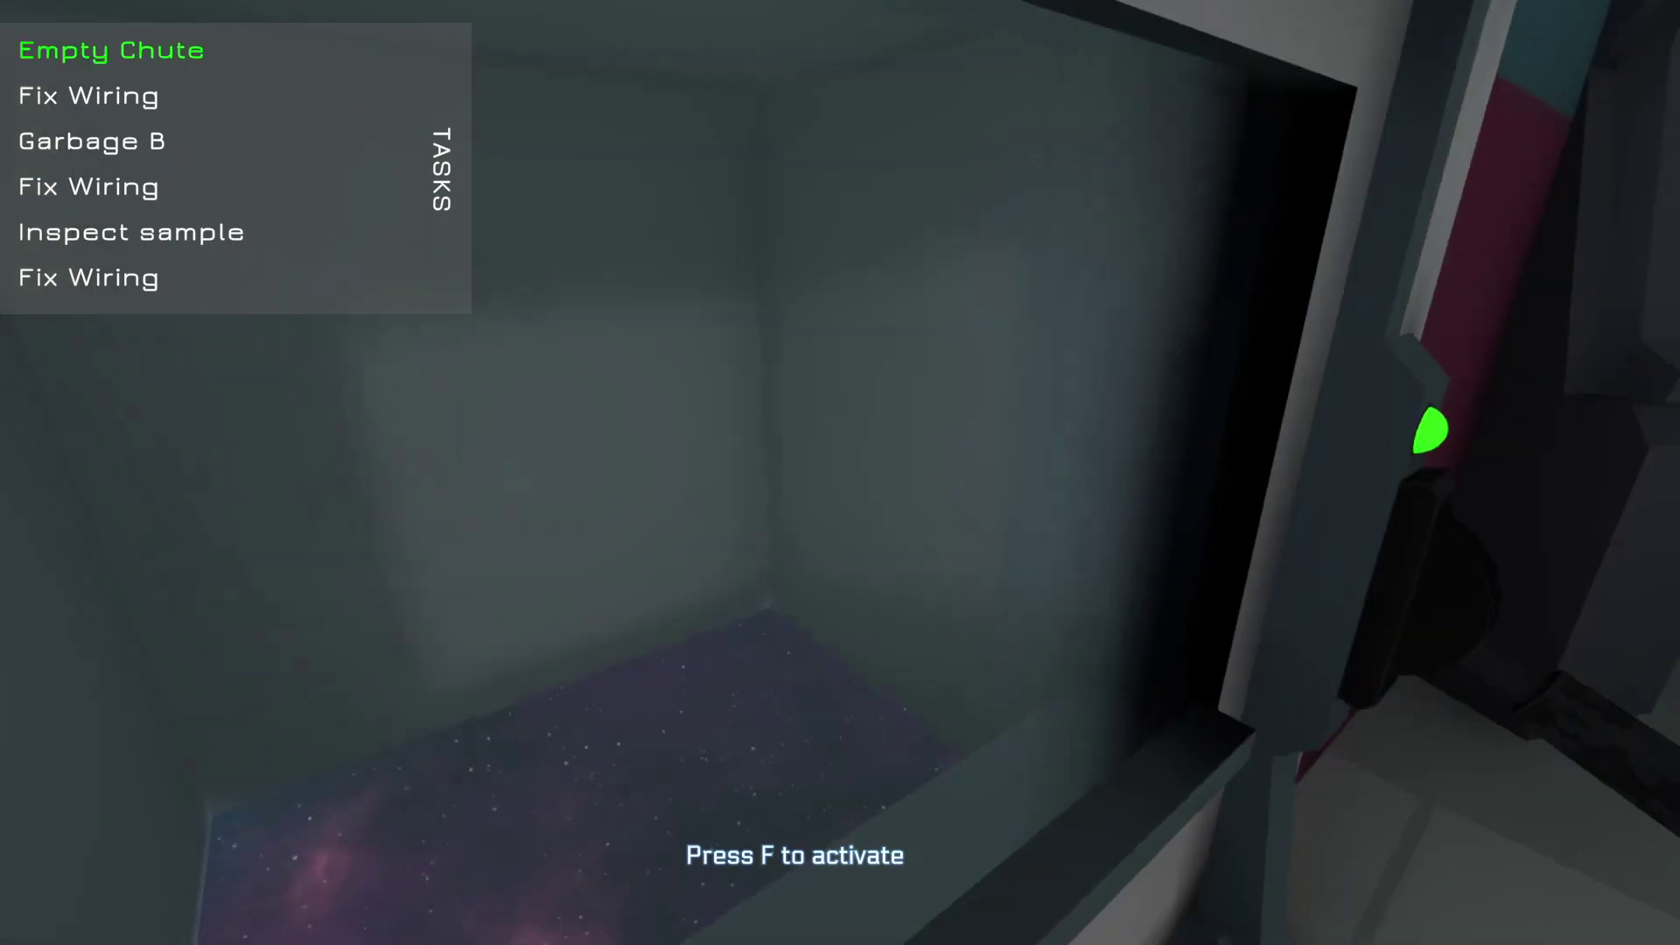
Cross into the corridor and activate the yellow Garbage B chute
key(Tab)
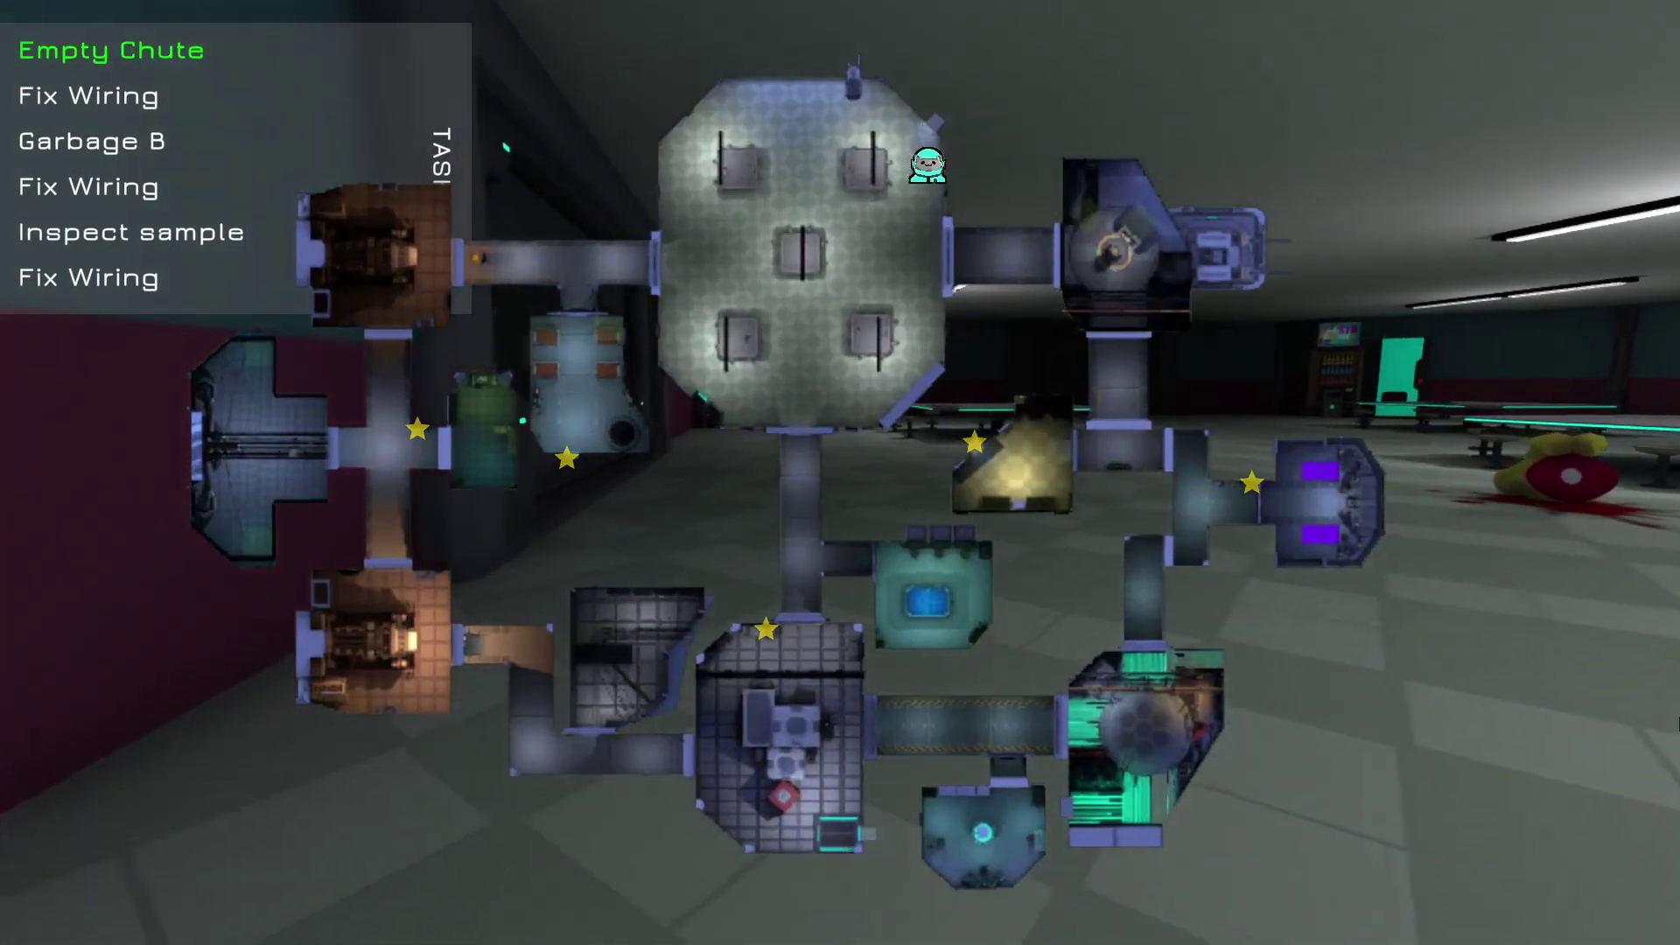
key(Tab)
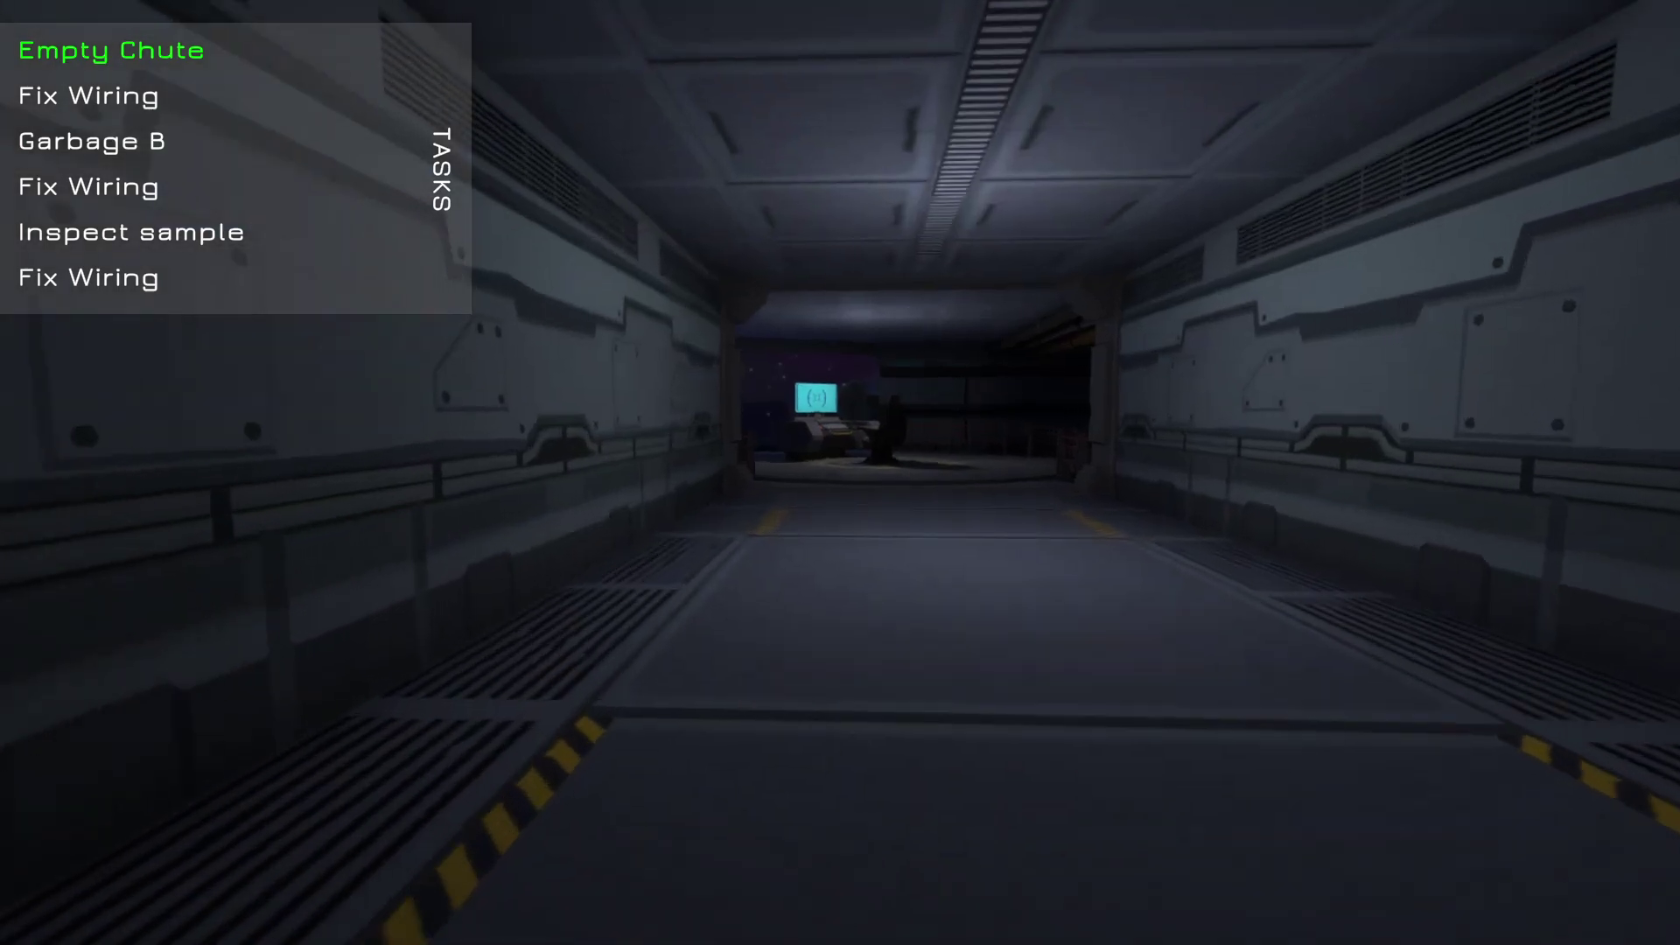
key(Tab)
key(Tab)
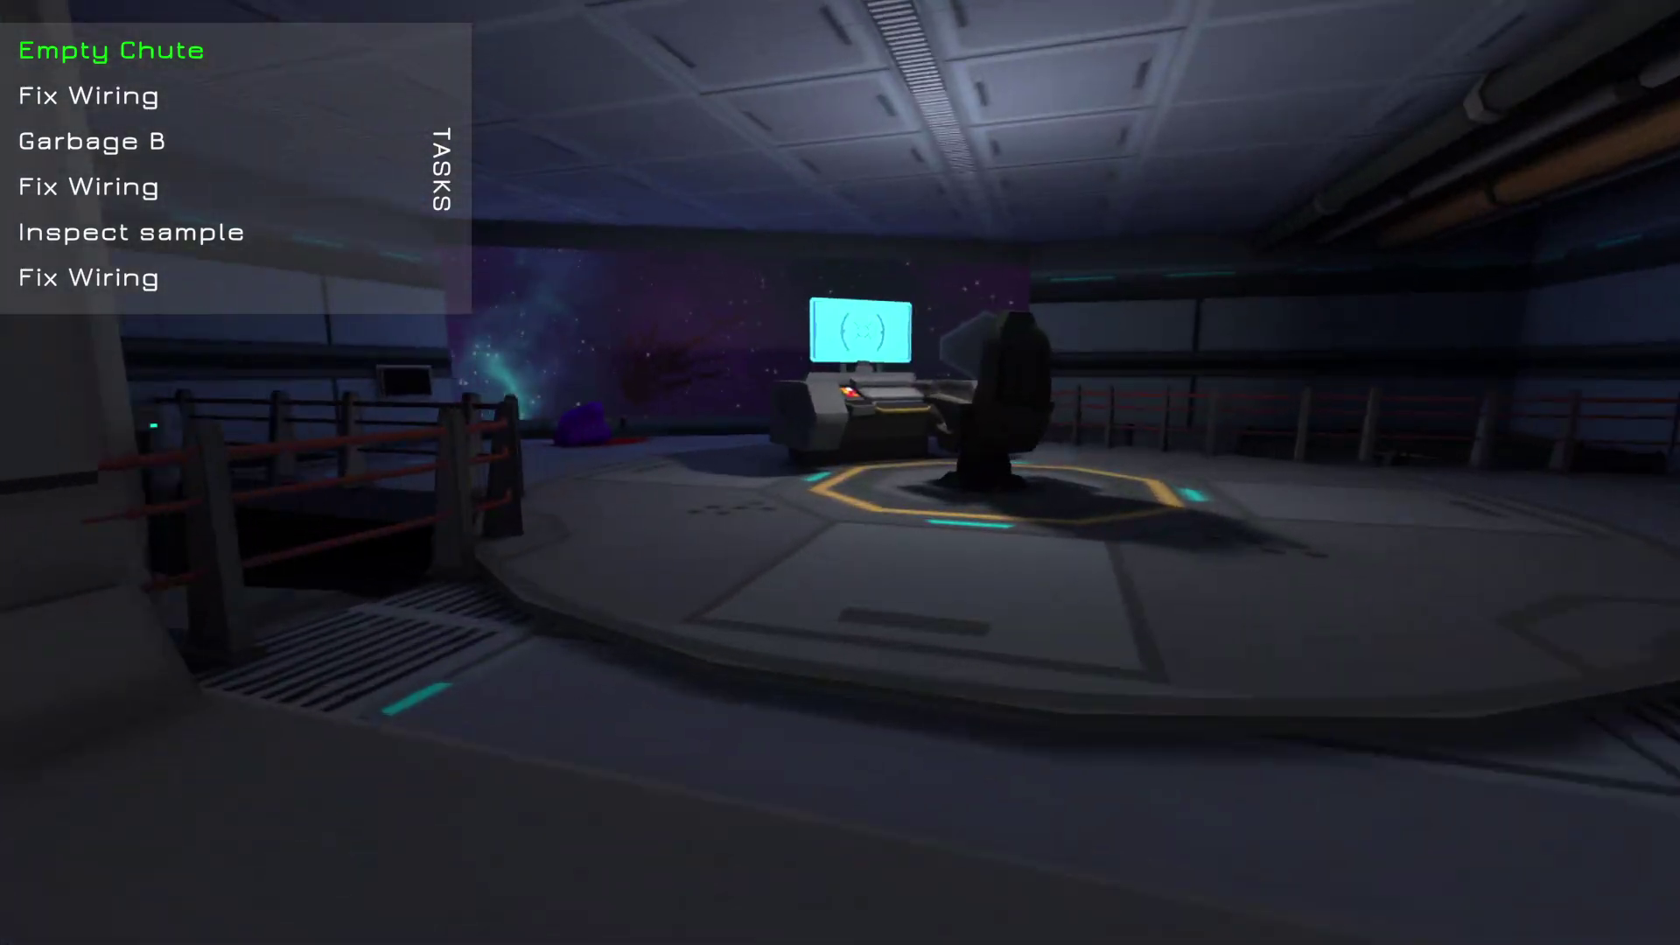
key(Tab)
key(Tab)
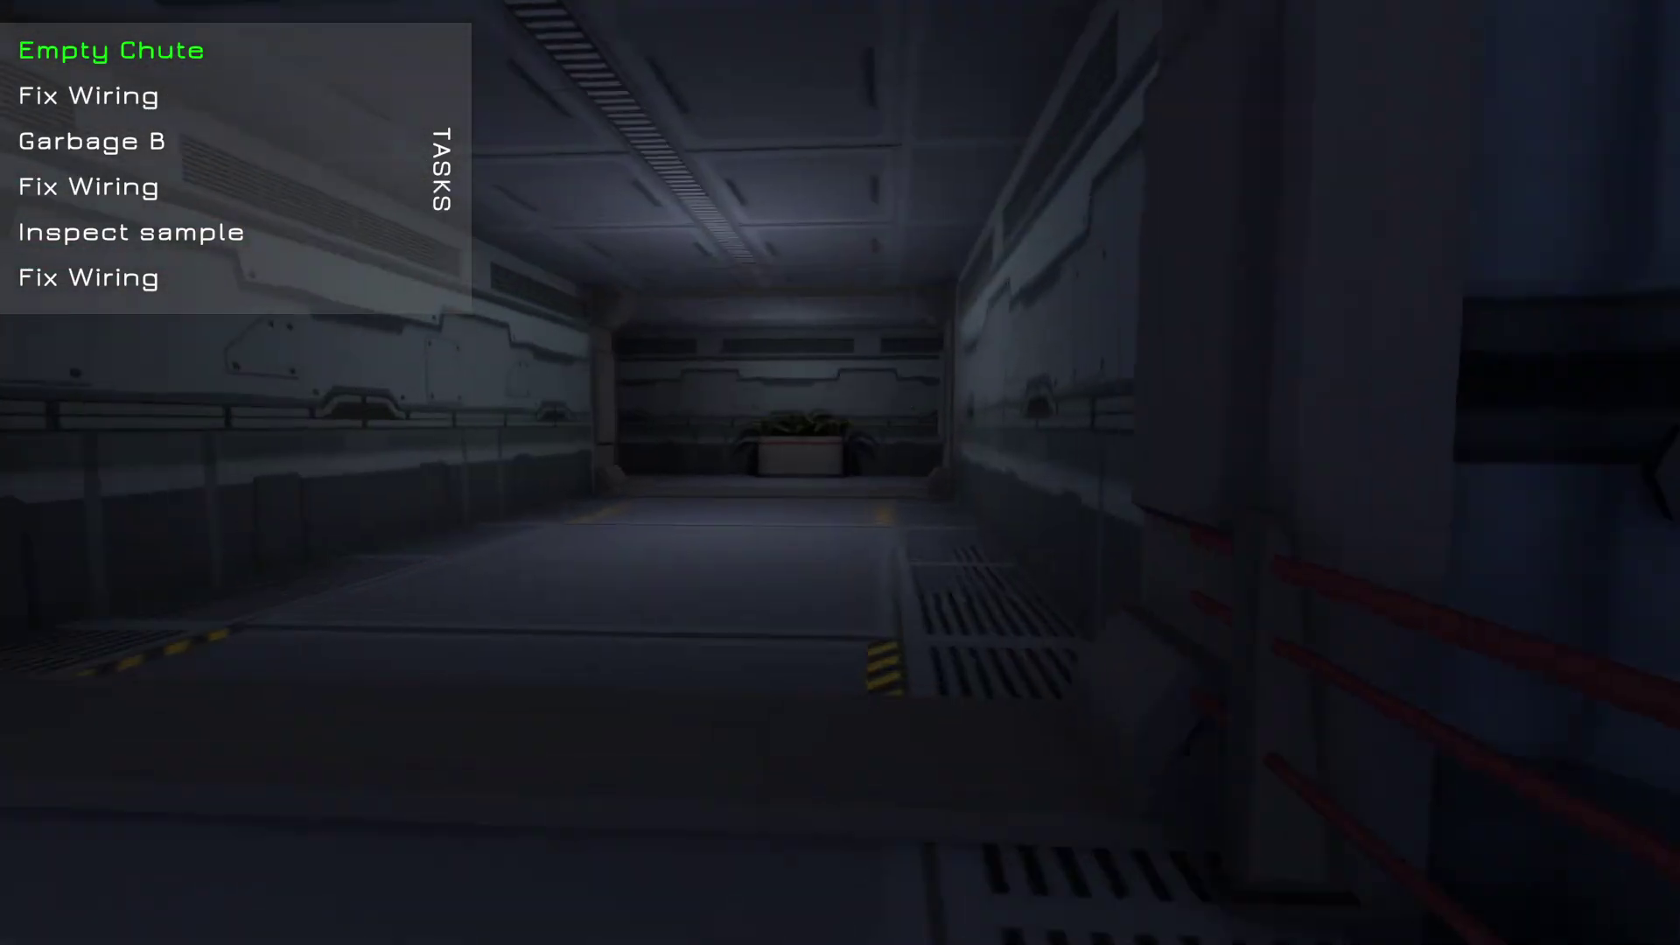
key(Tab)
key(Tab)
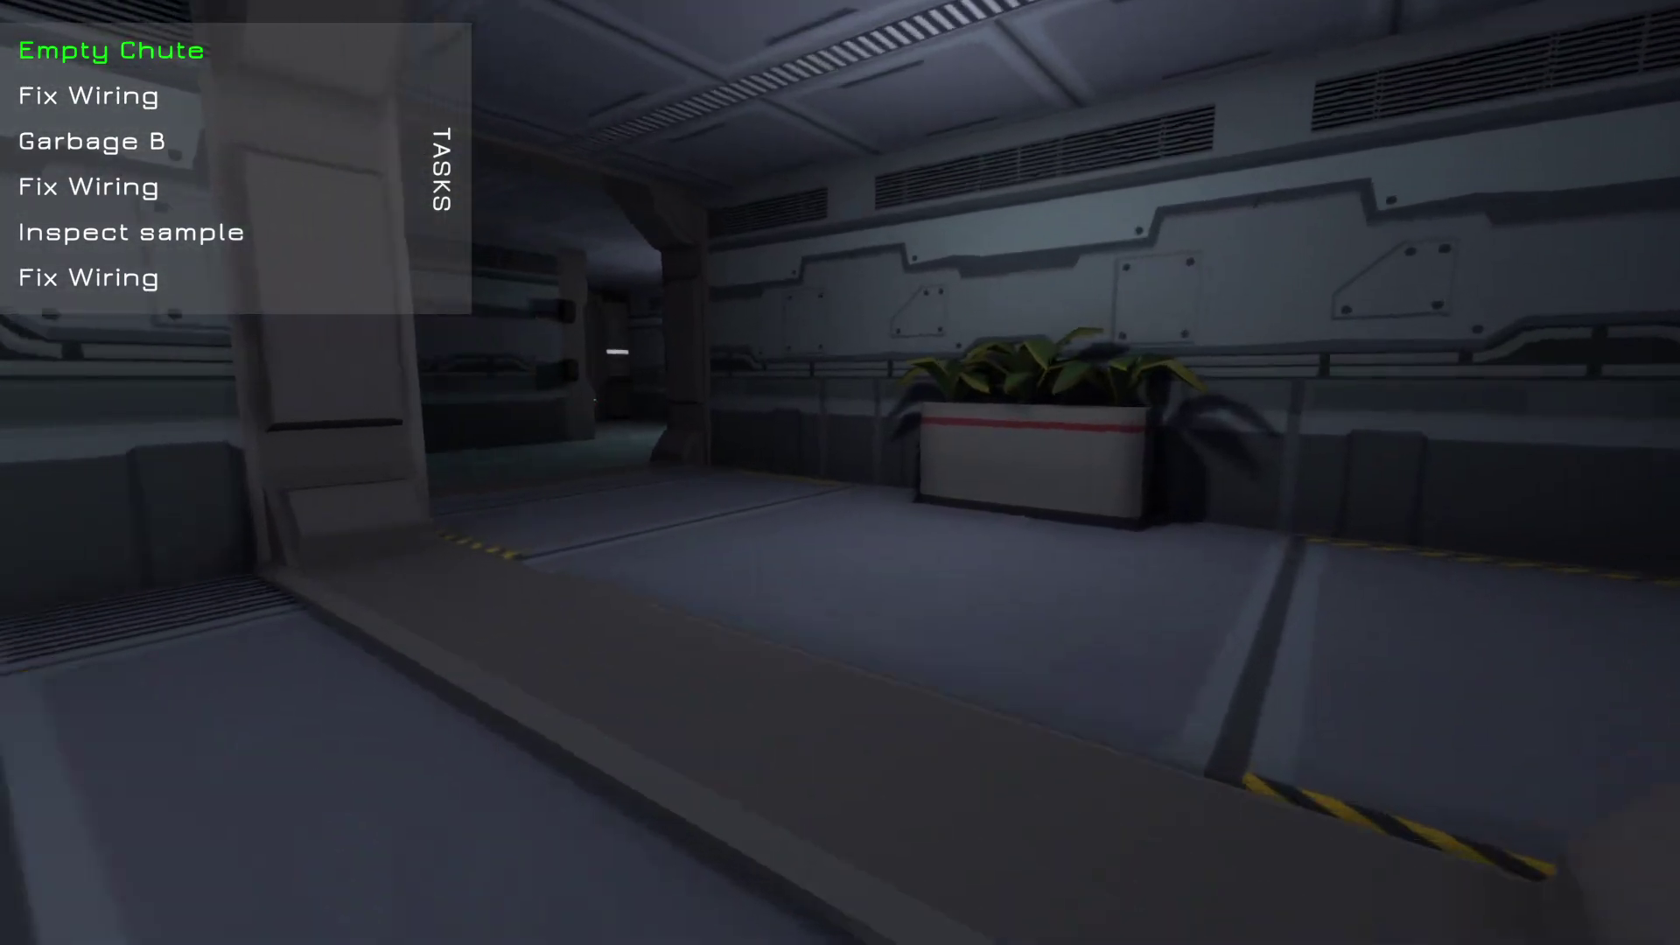
key(Tab)
key(Tab)
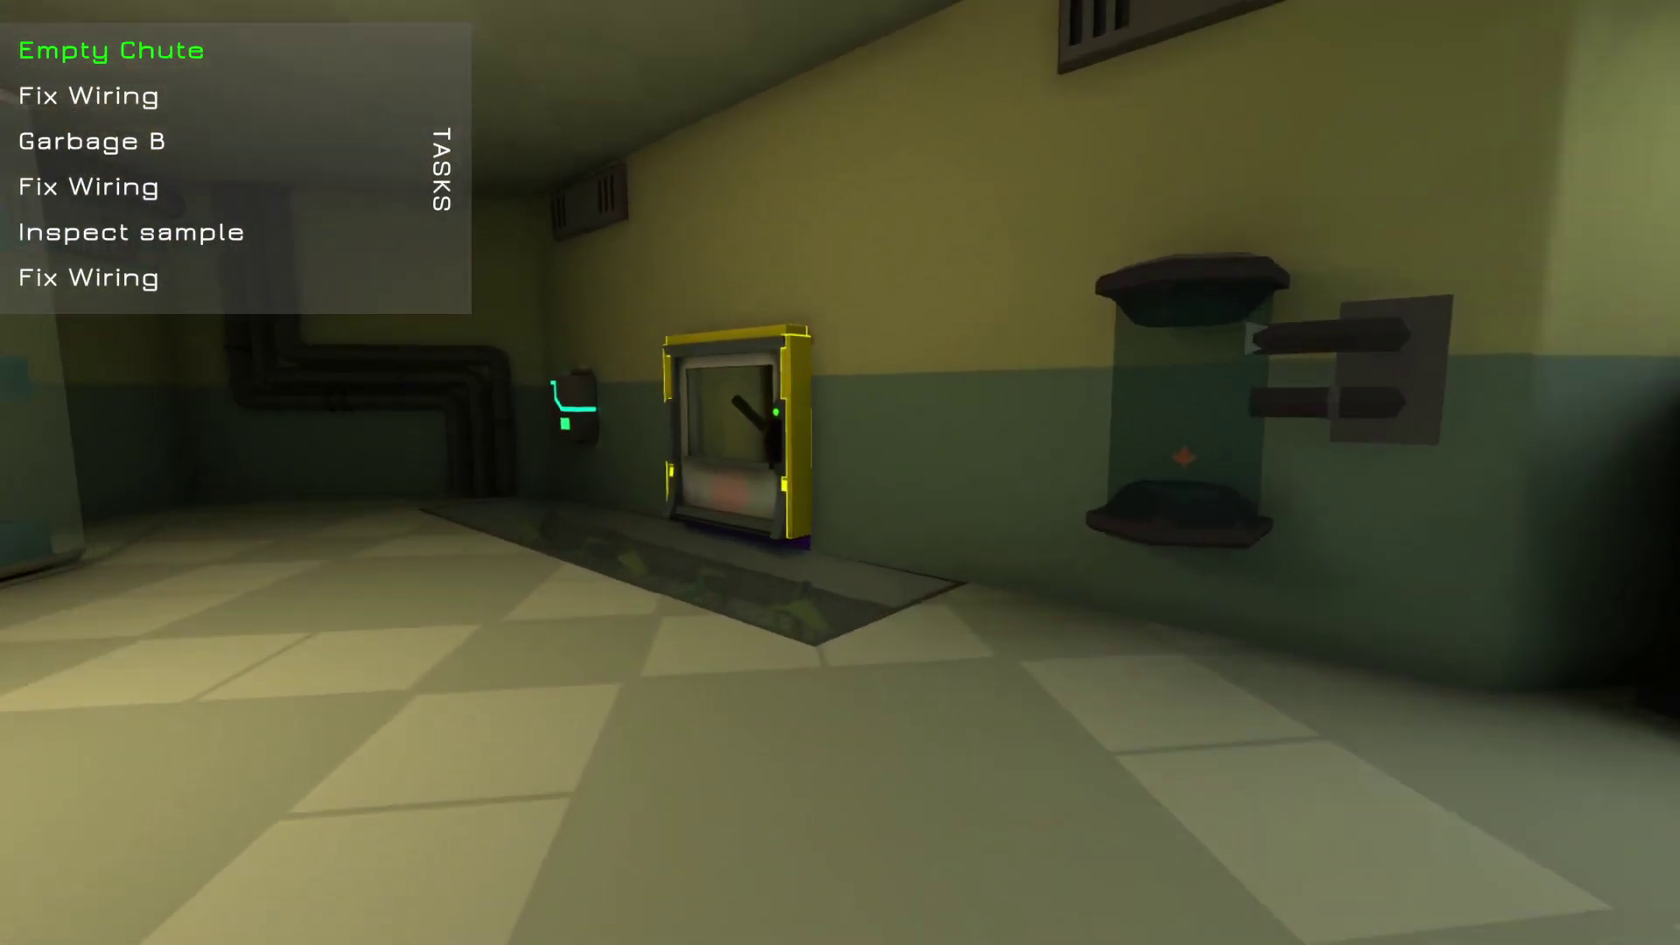
key(w)
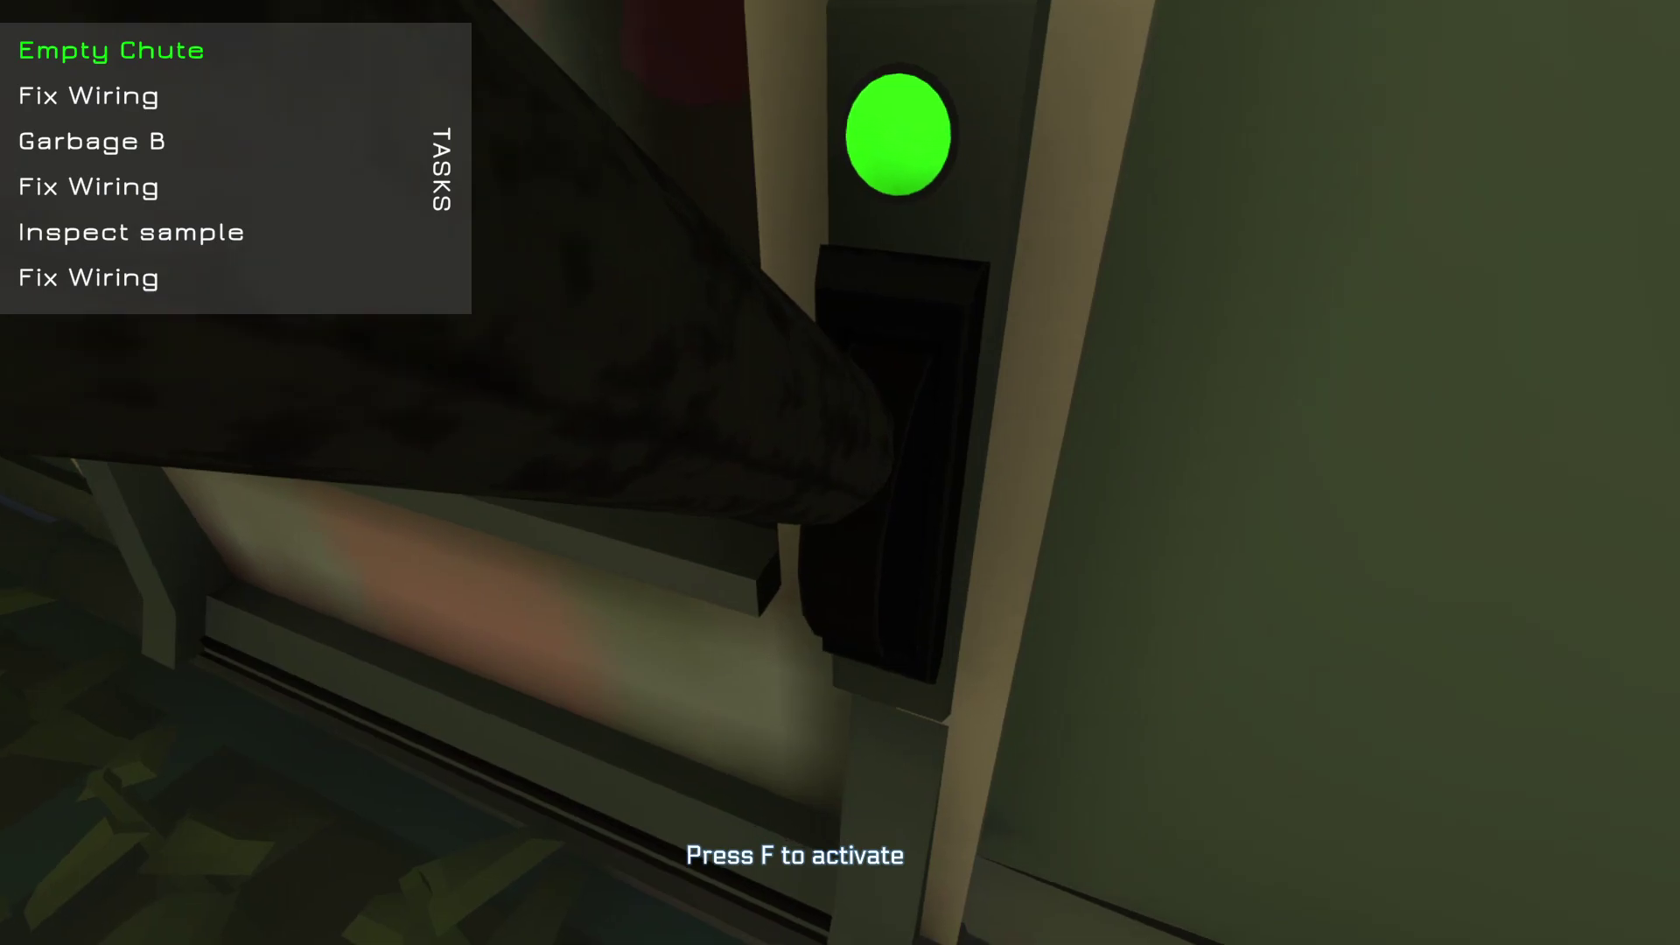
key(f)
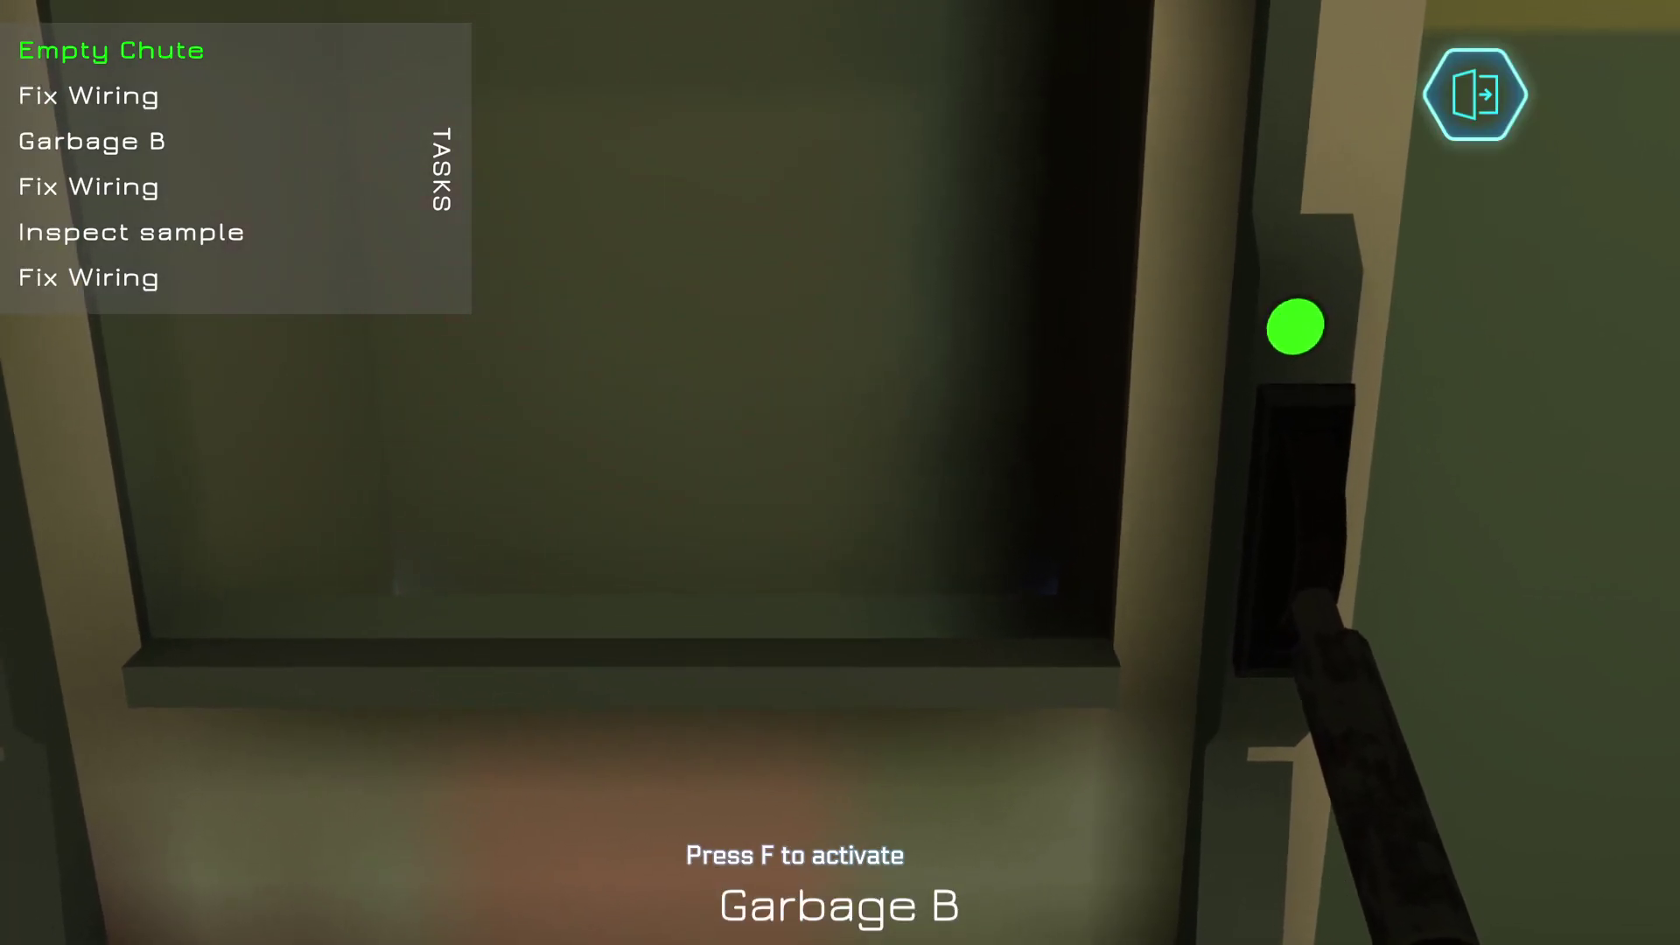
key(Tab)
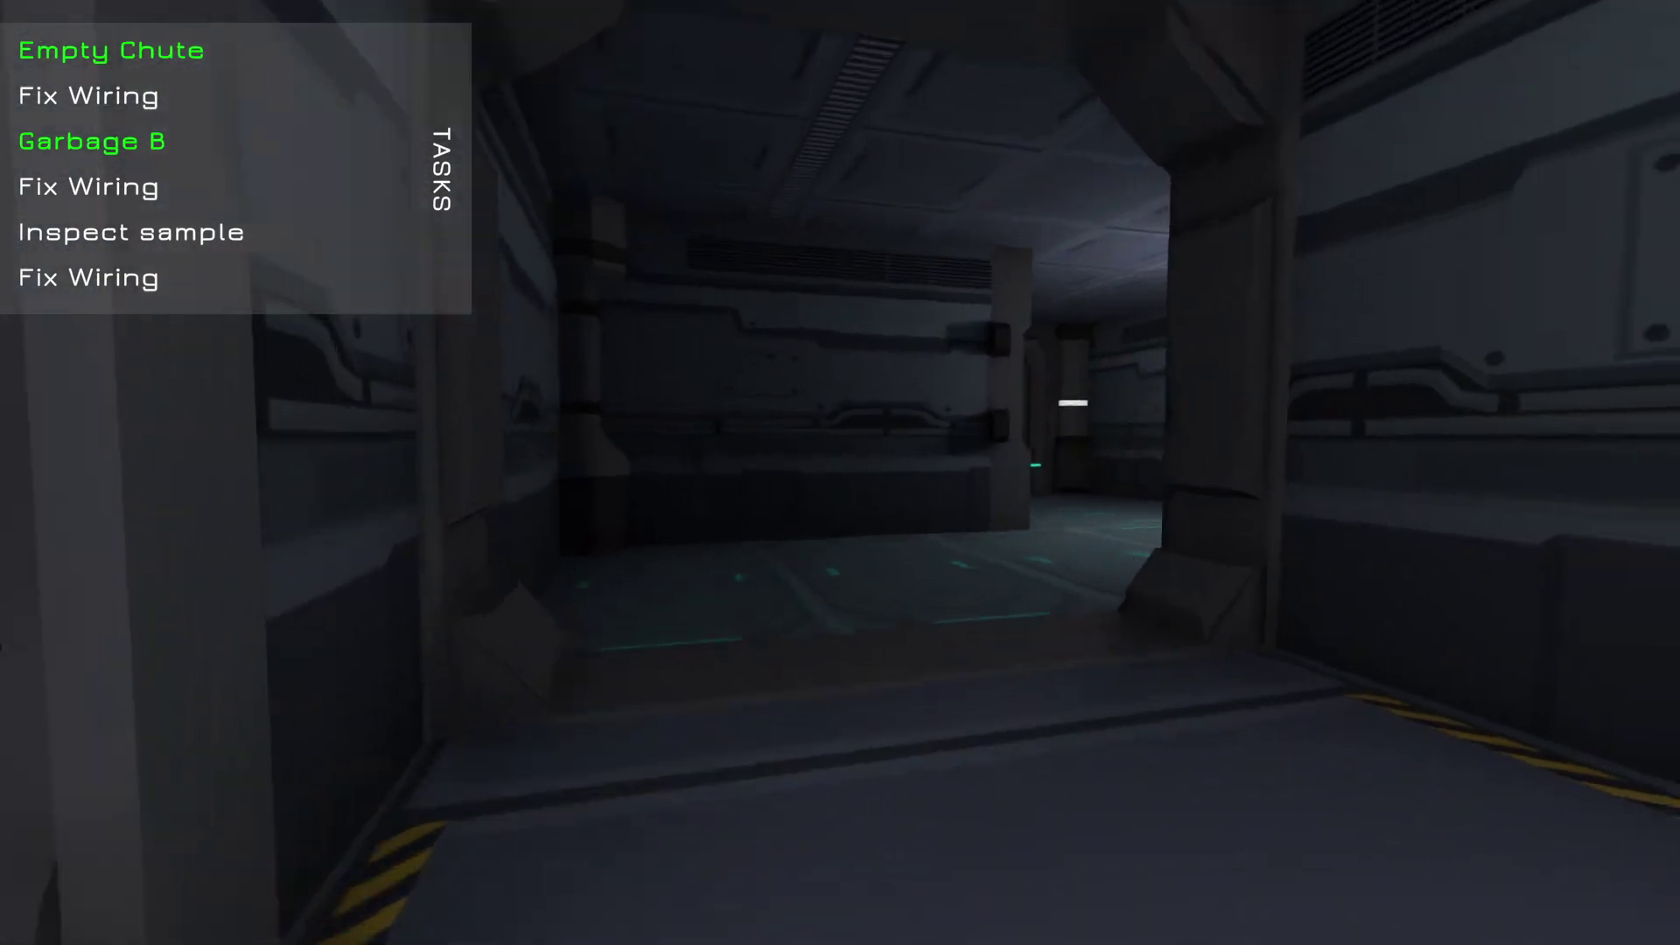
Connect the wire to its matching terminal at the first wiring panel
key(Tab)
key(Tab)
key(Tab)
key(Tab)
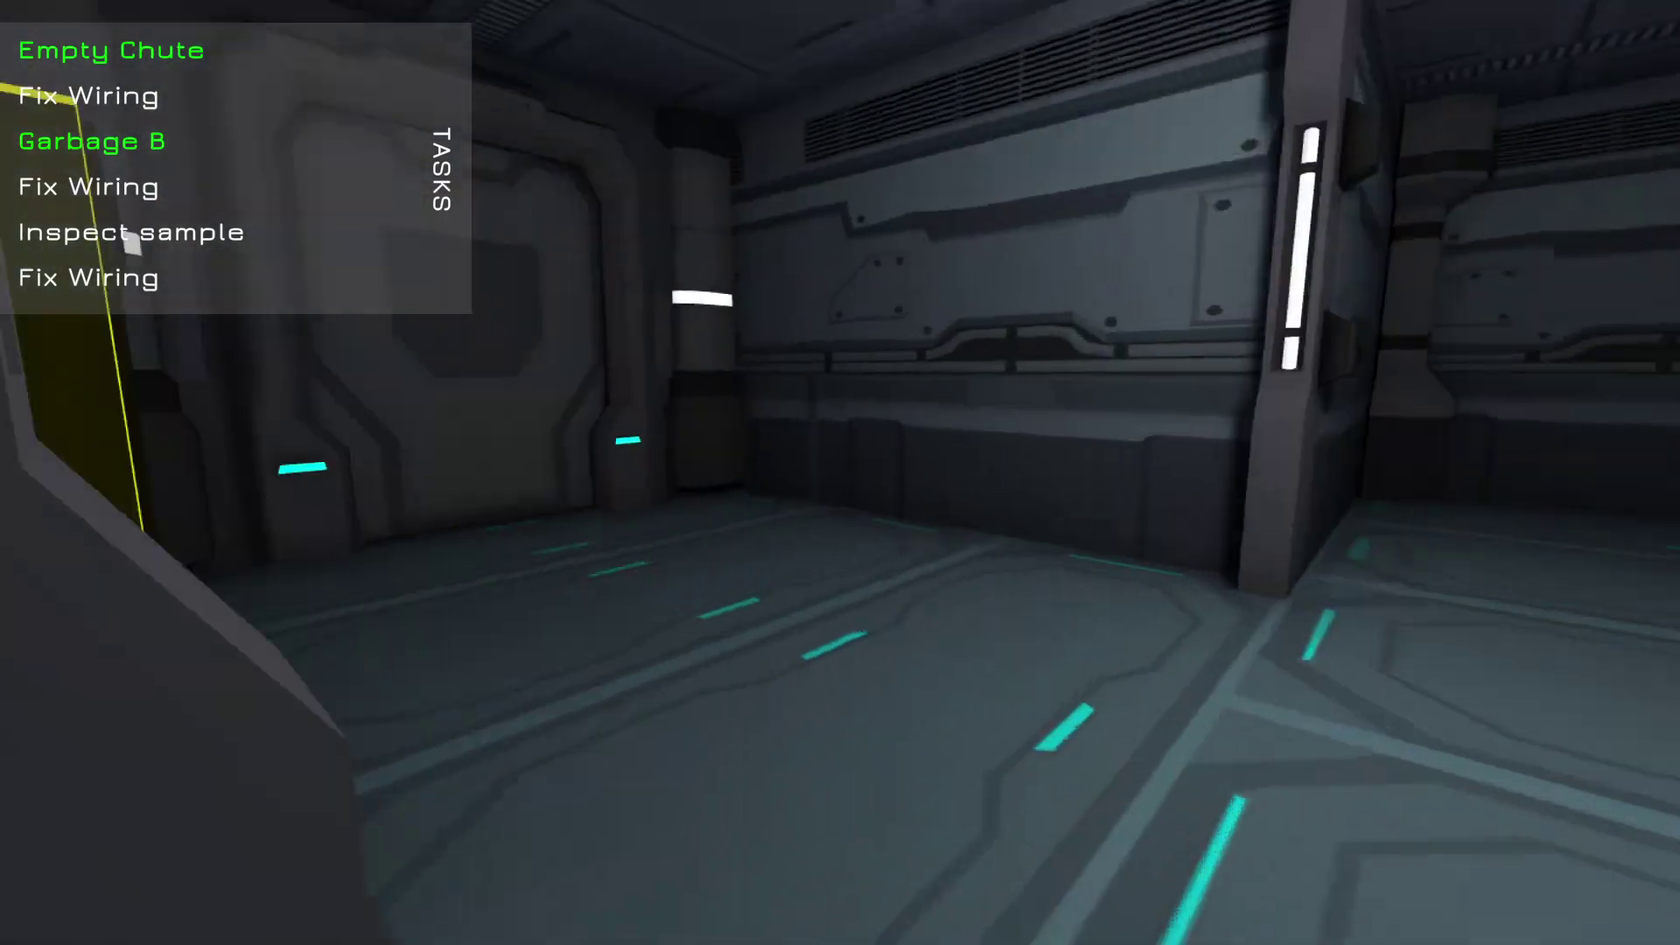
key(w)
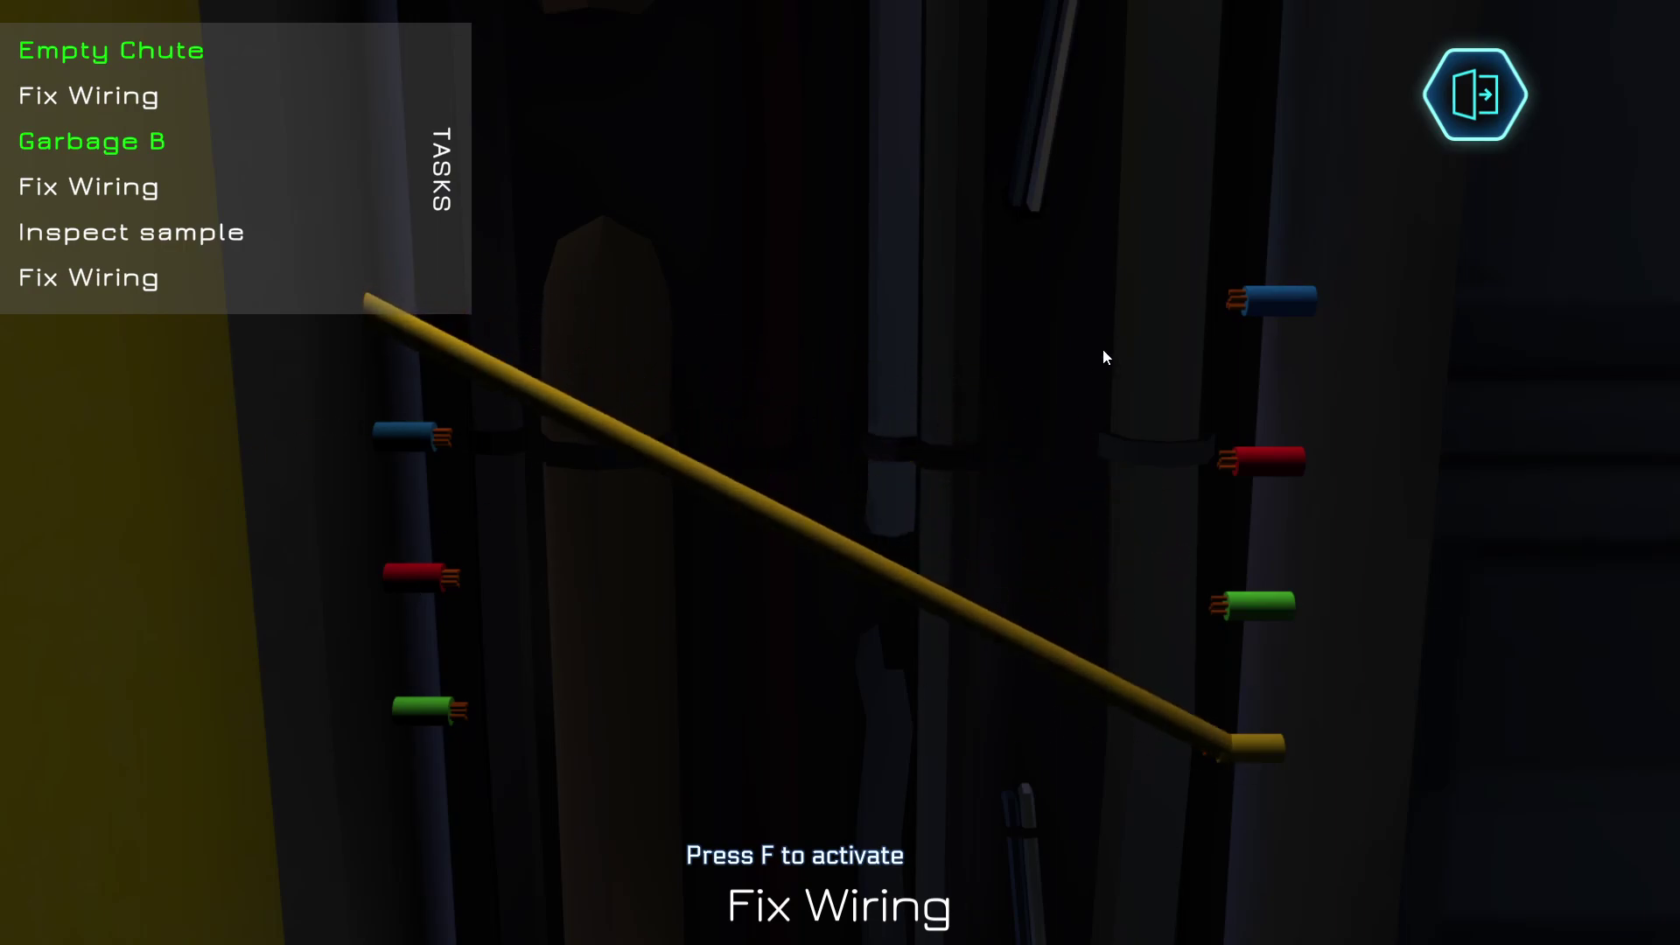
drag(414, 434, 1218, 325)
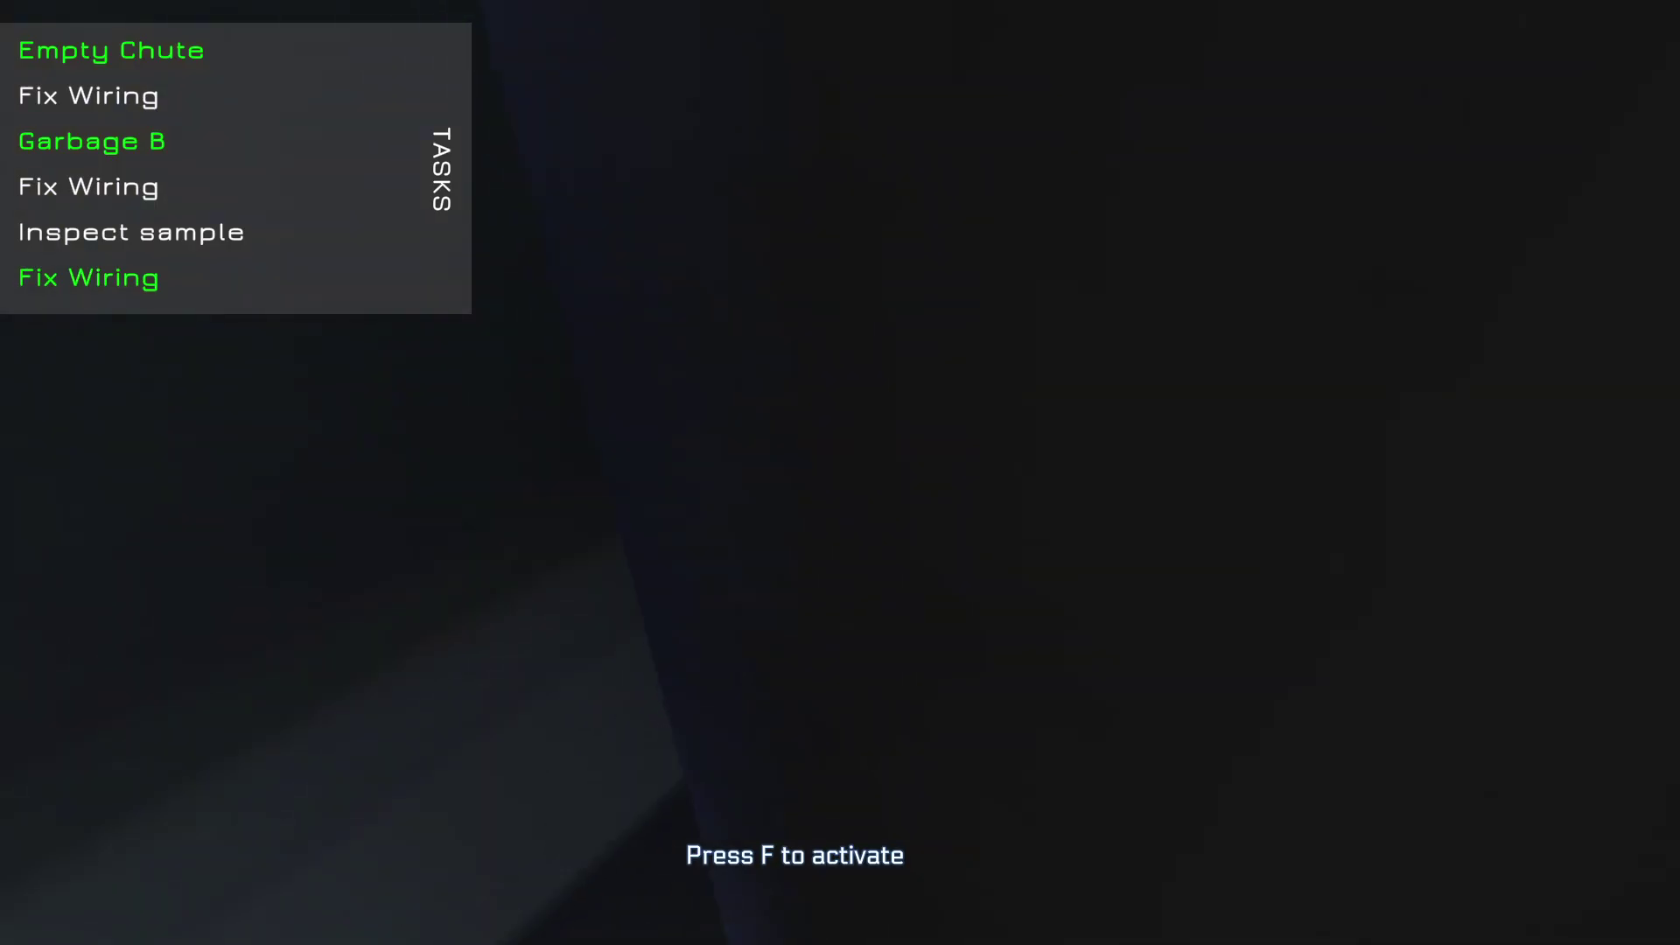
Walk through the lit room and down the corridor to the yellow wiring panel
key(Tab)
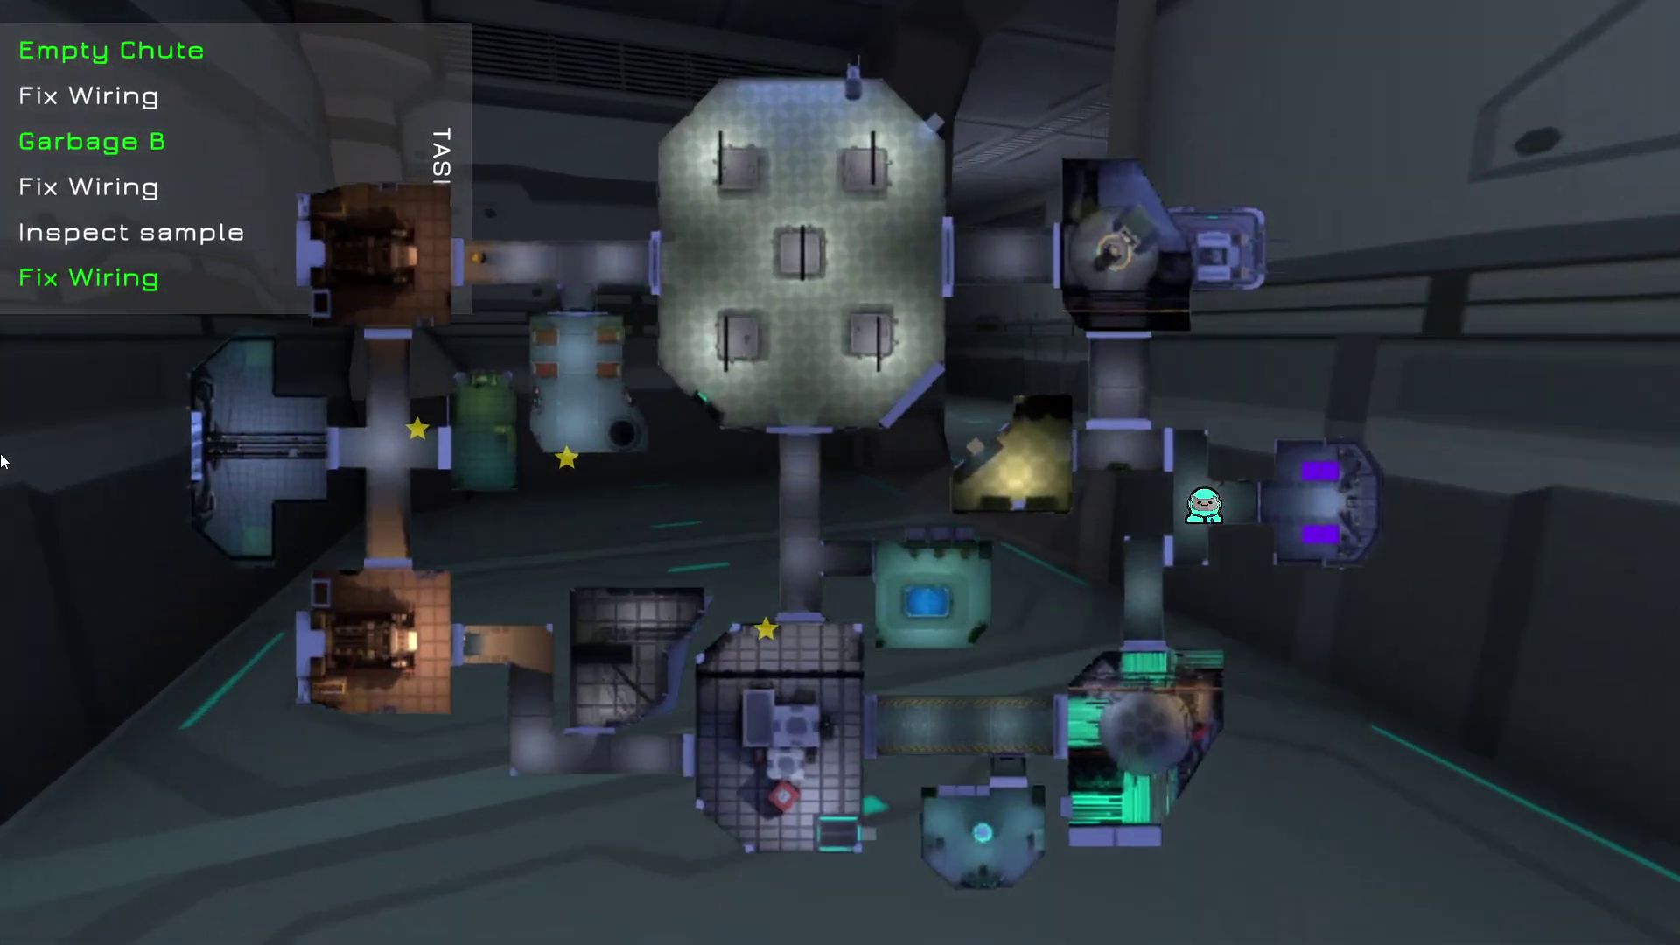
key(Tab)
key(Tab)
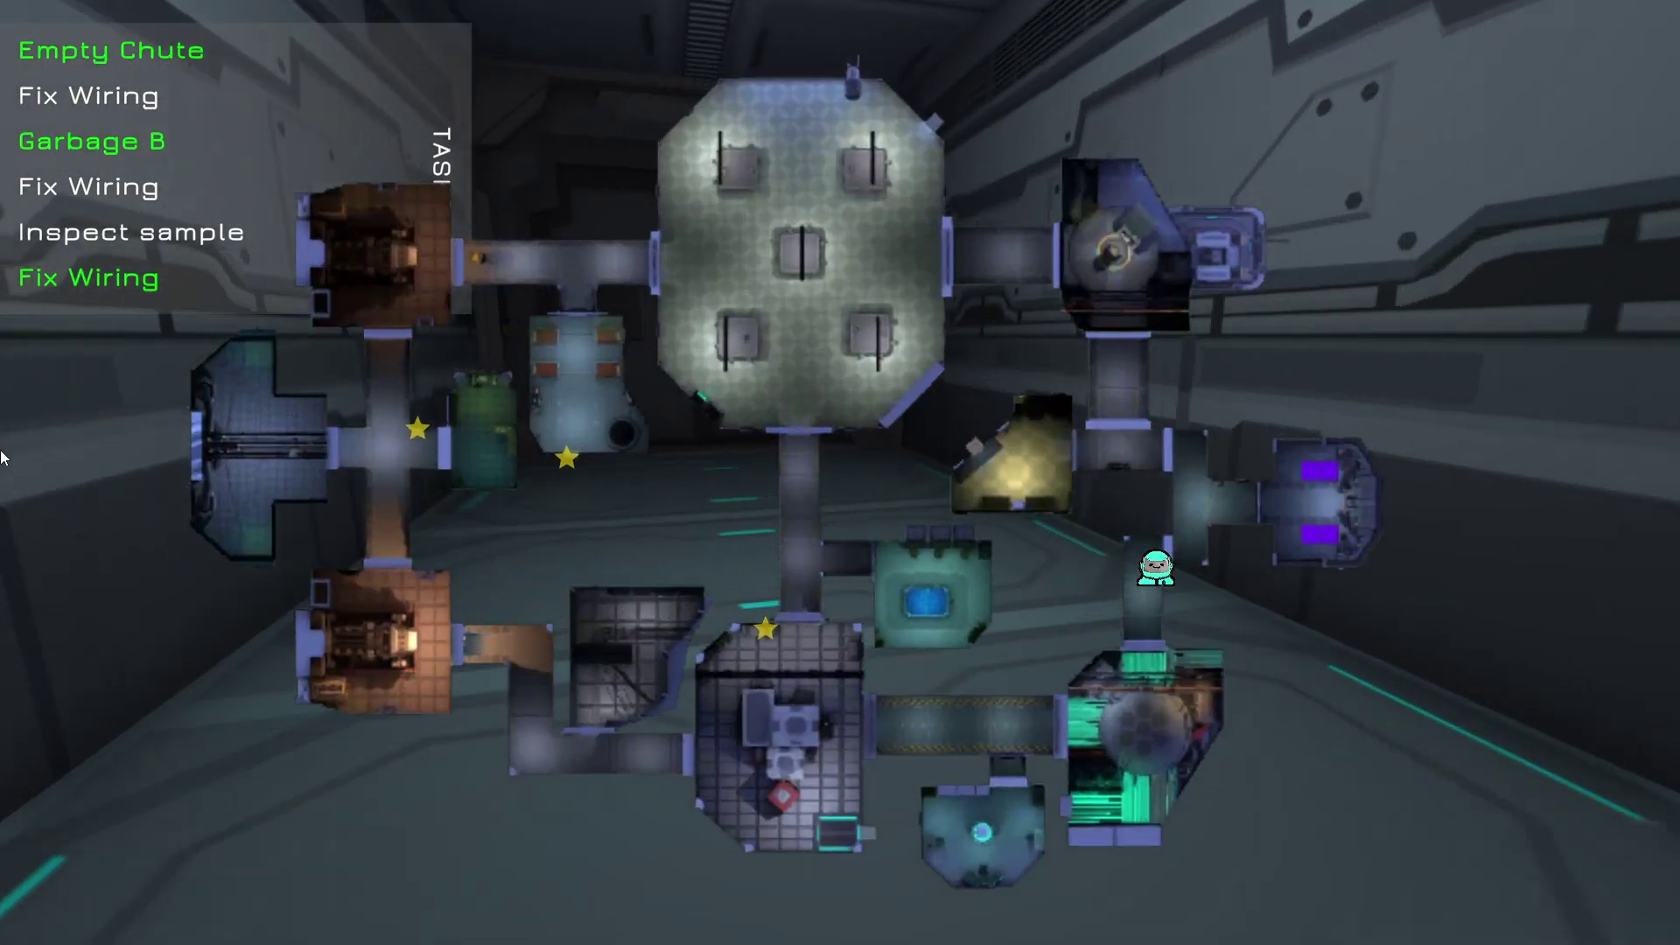
key(Tab)
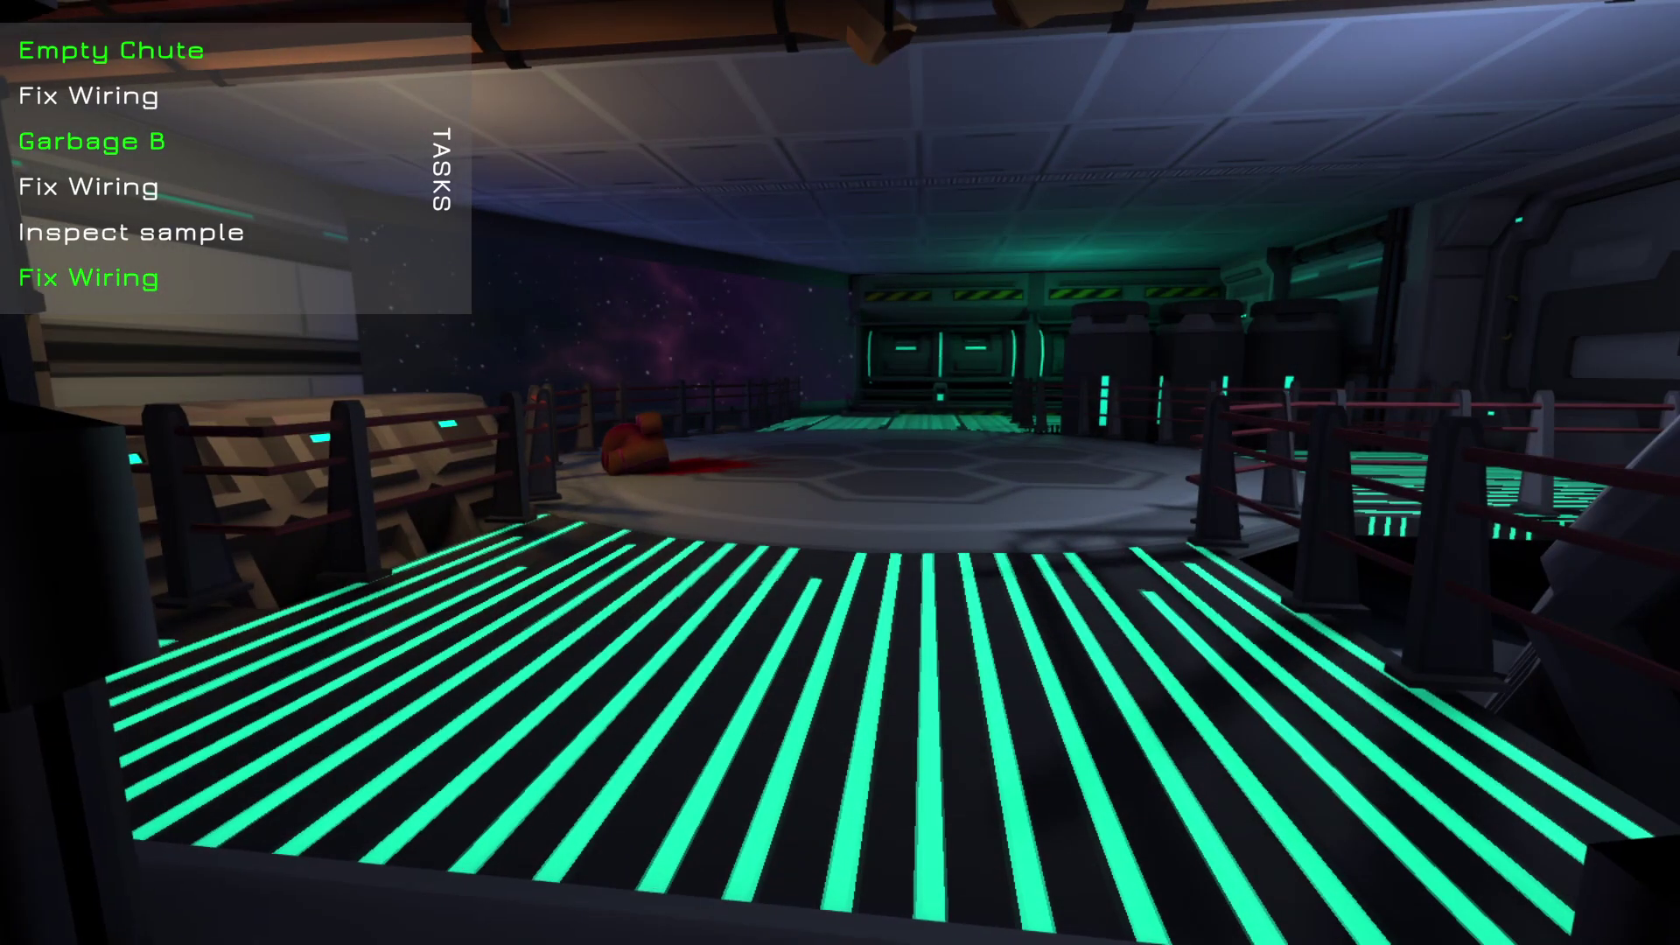
key(w)
key(Tab)
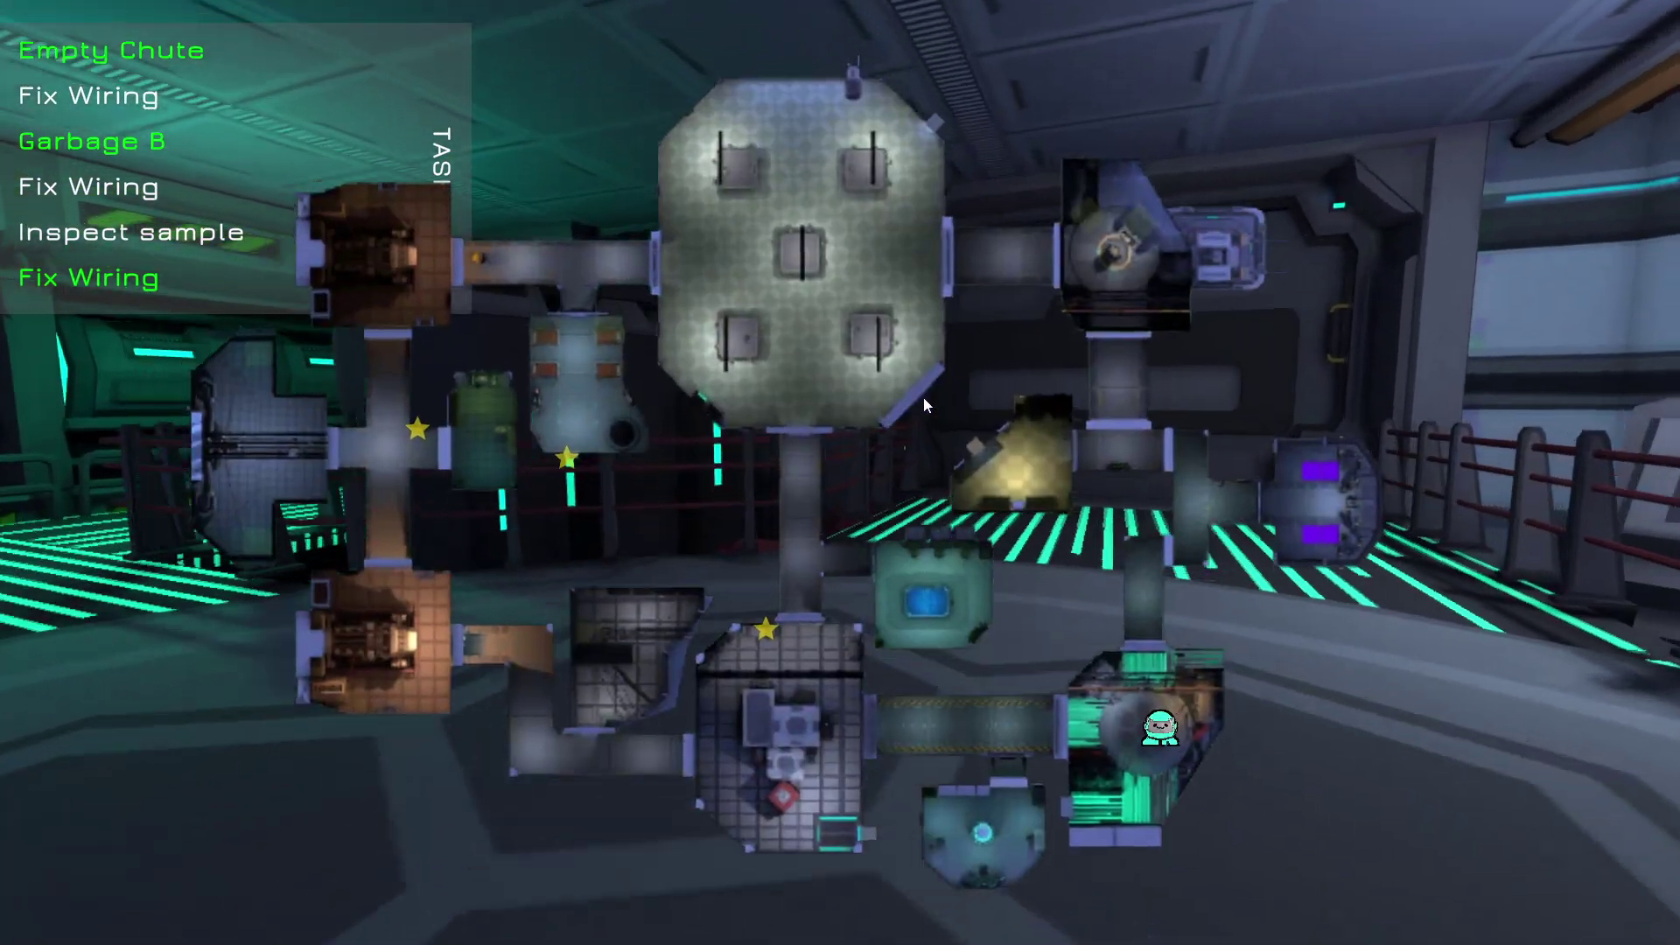
key(Tab)
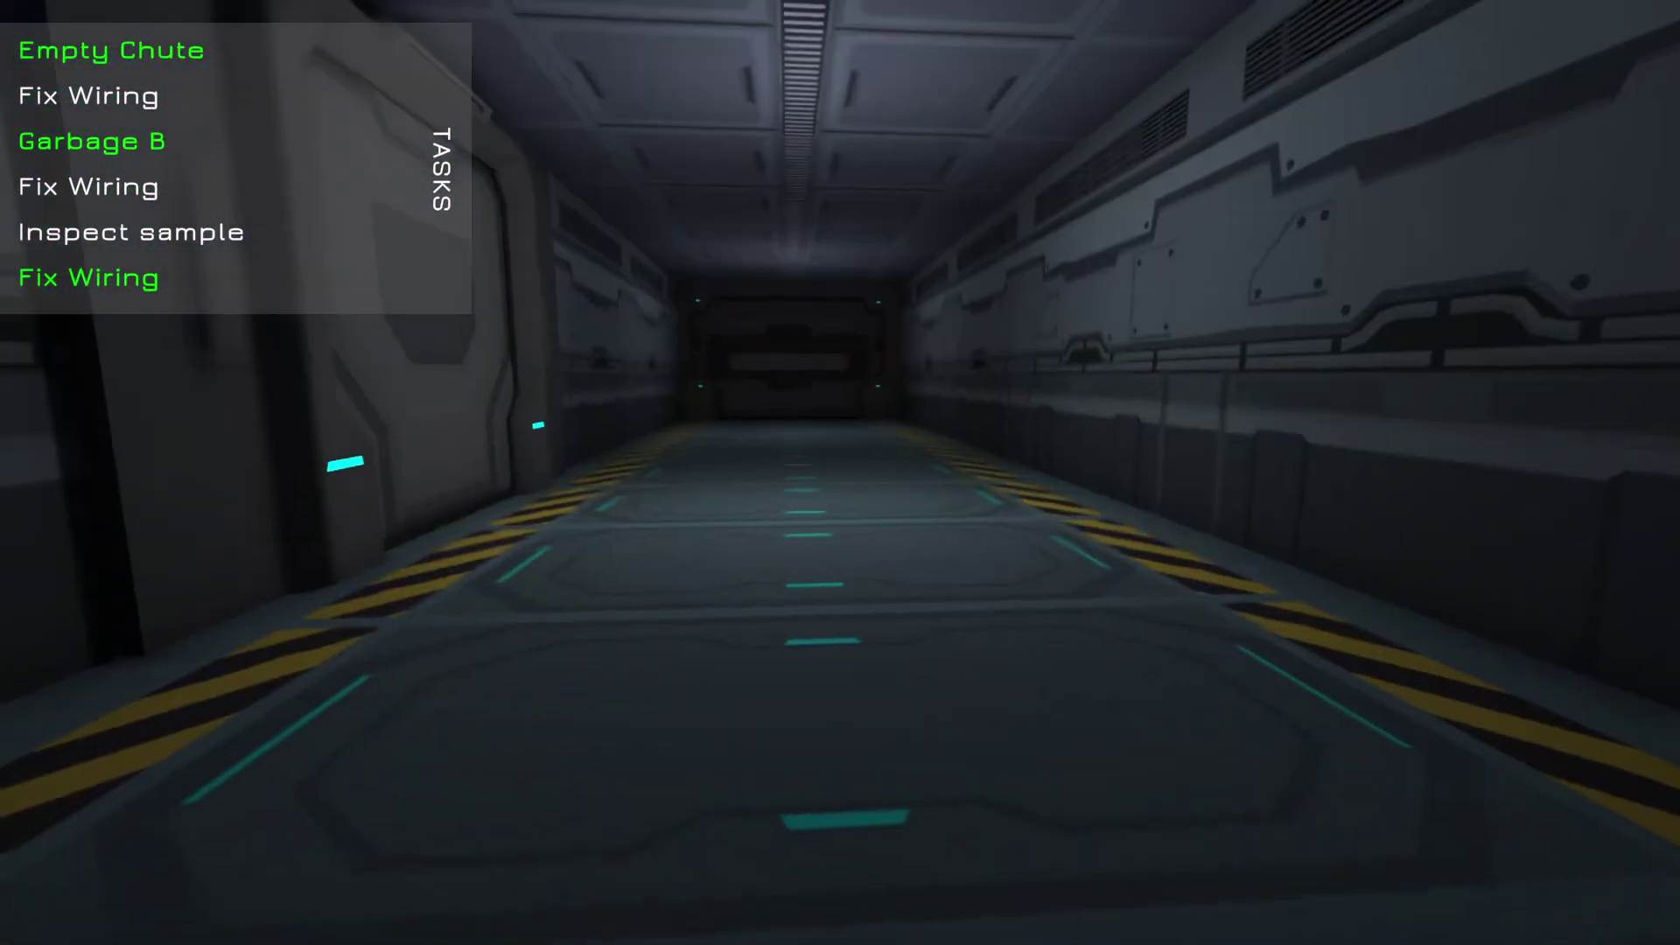
key(Tab)
key(Tab)
key(w)
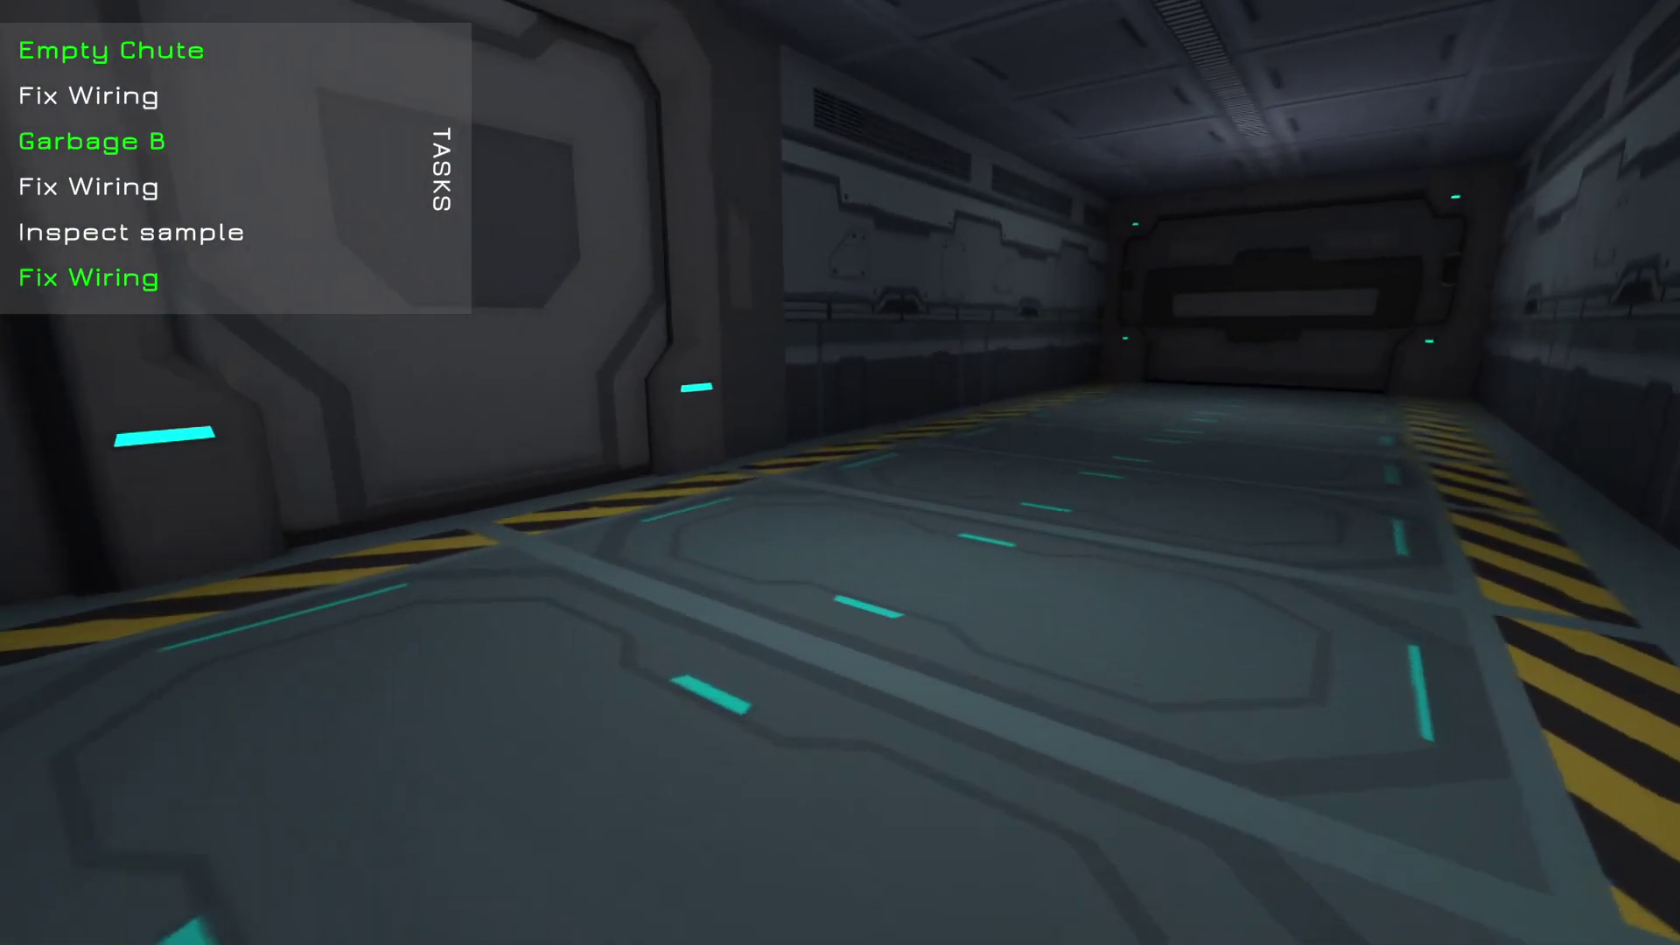
key(Tab)
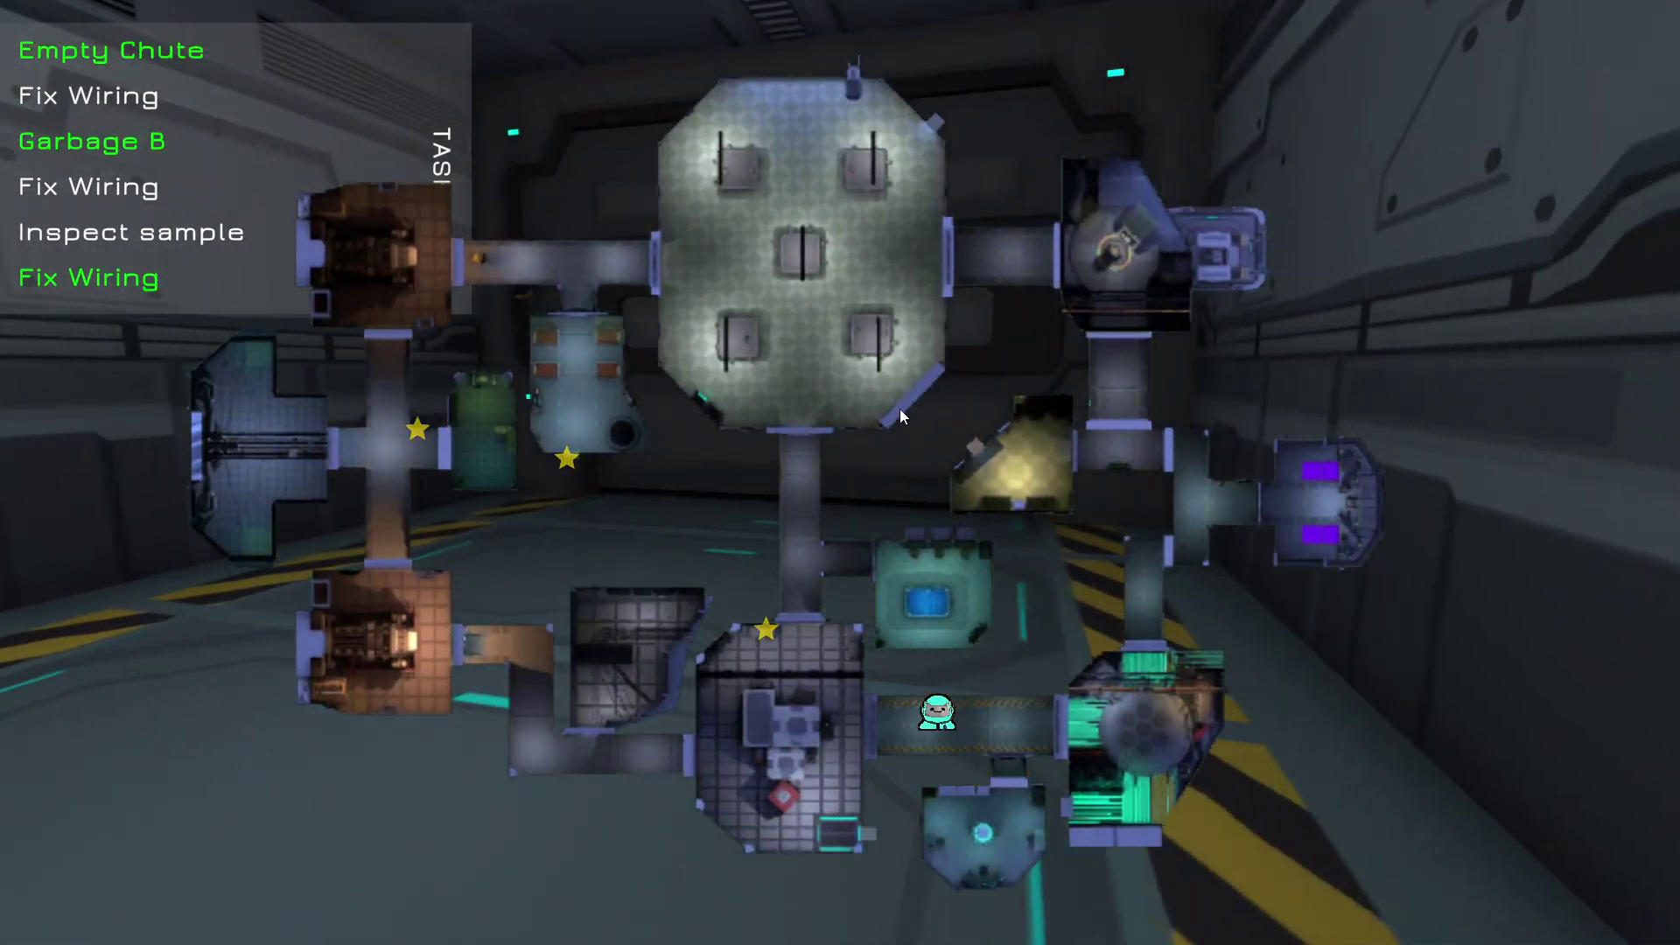
key(Tab)
key(w)
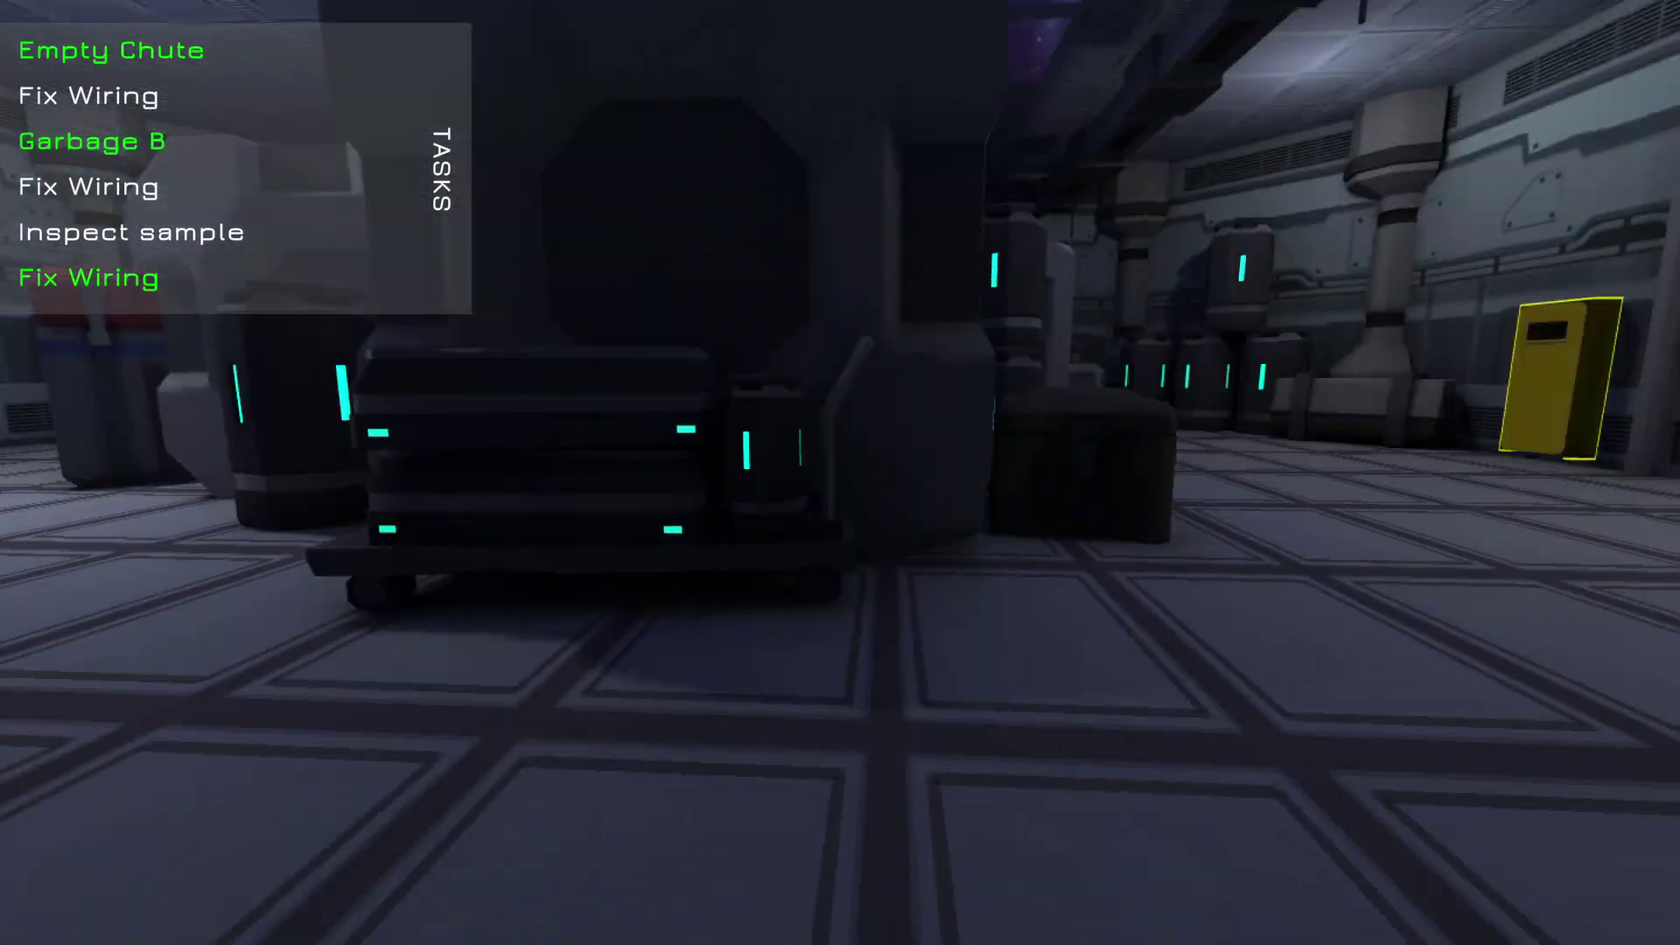
key(w)
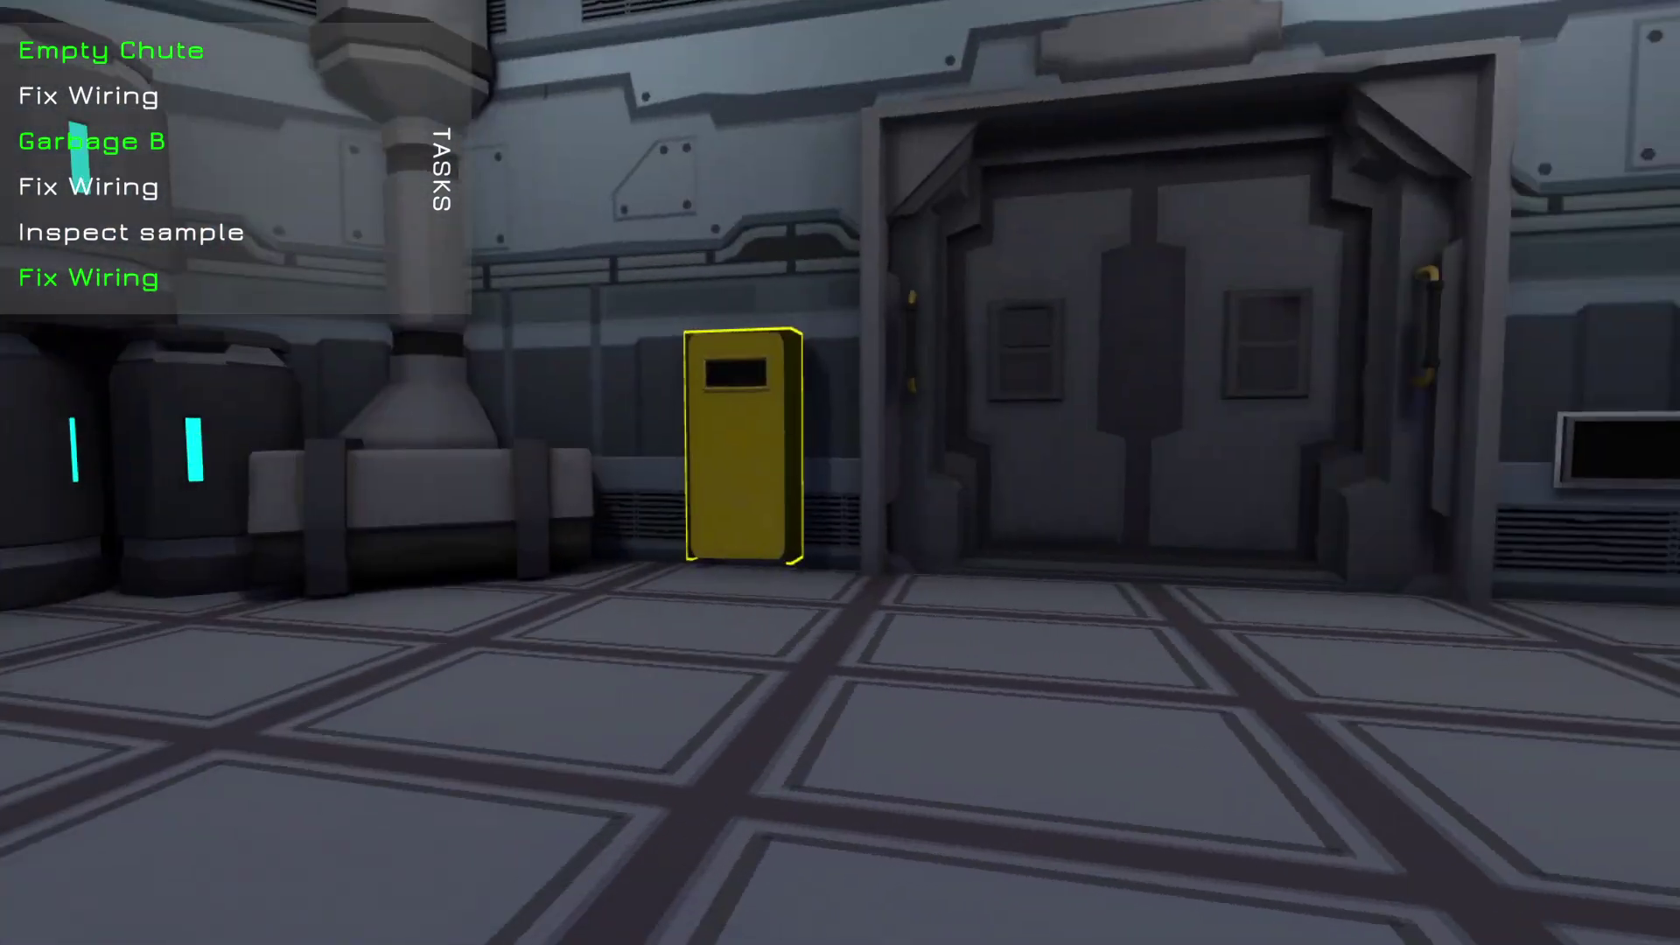
key(w)
Join the loose blue wire ends to finish that Fix Wiring task
key(f)
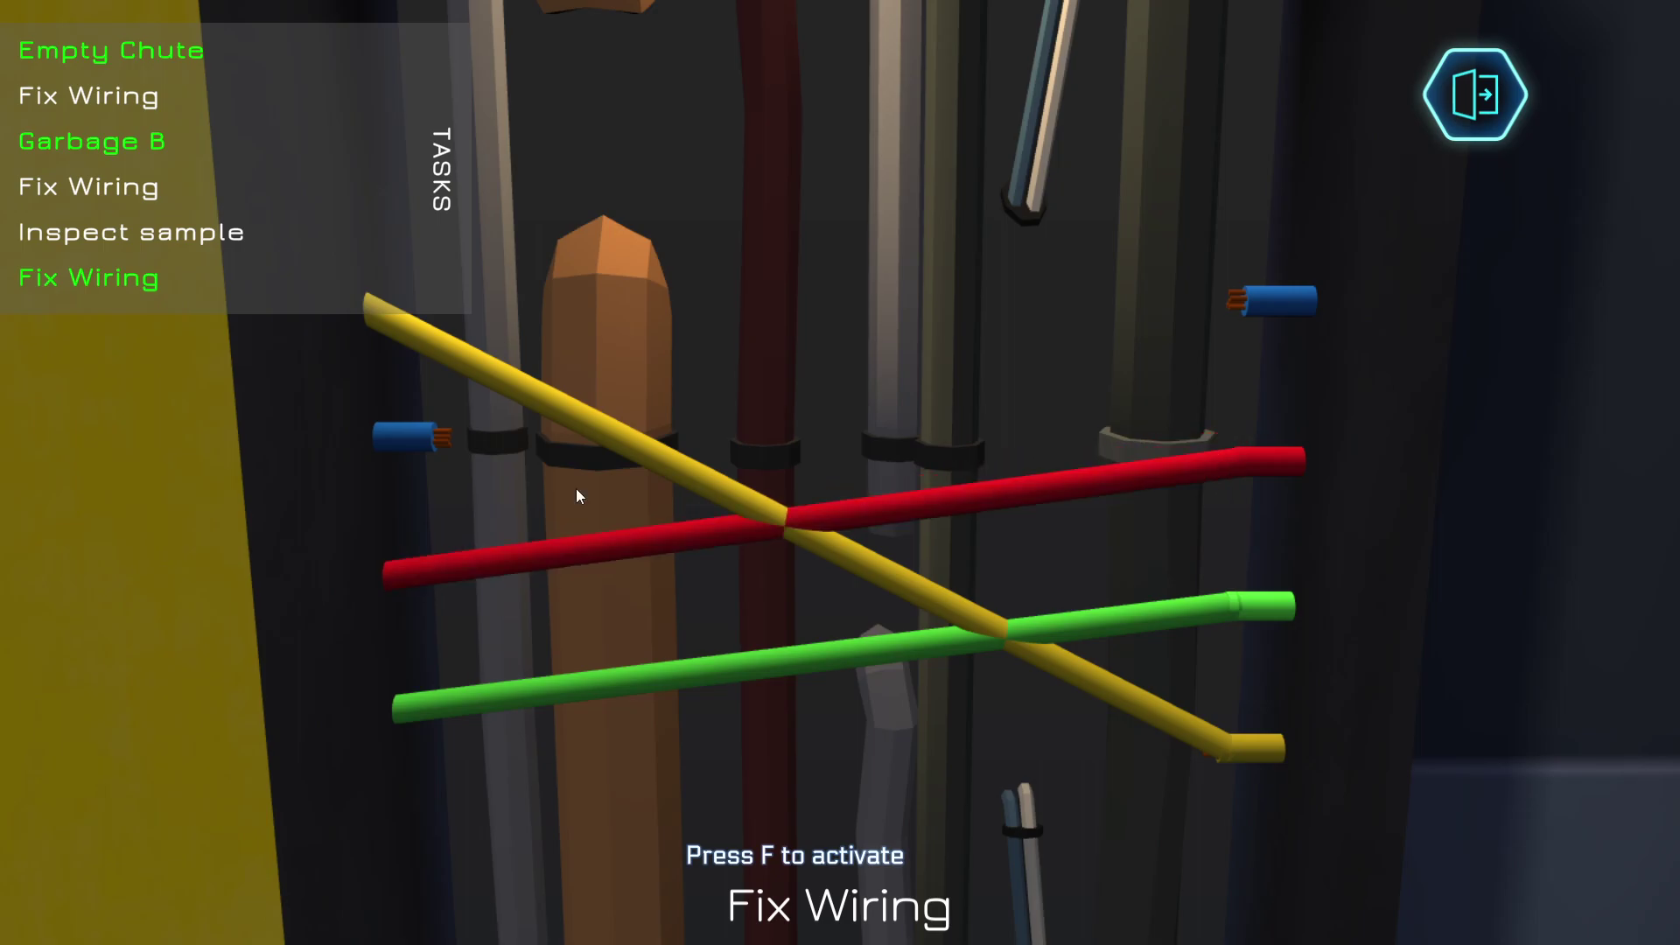
drag(697, 403, 1273, 300)
key(Tab)
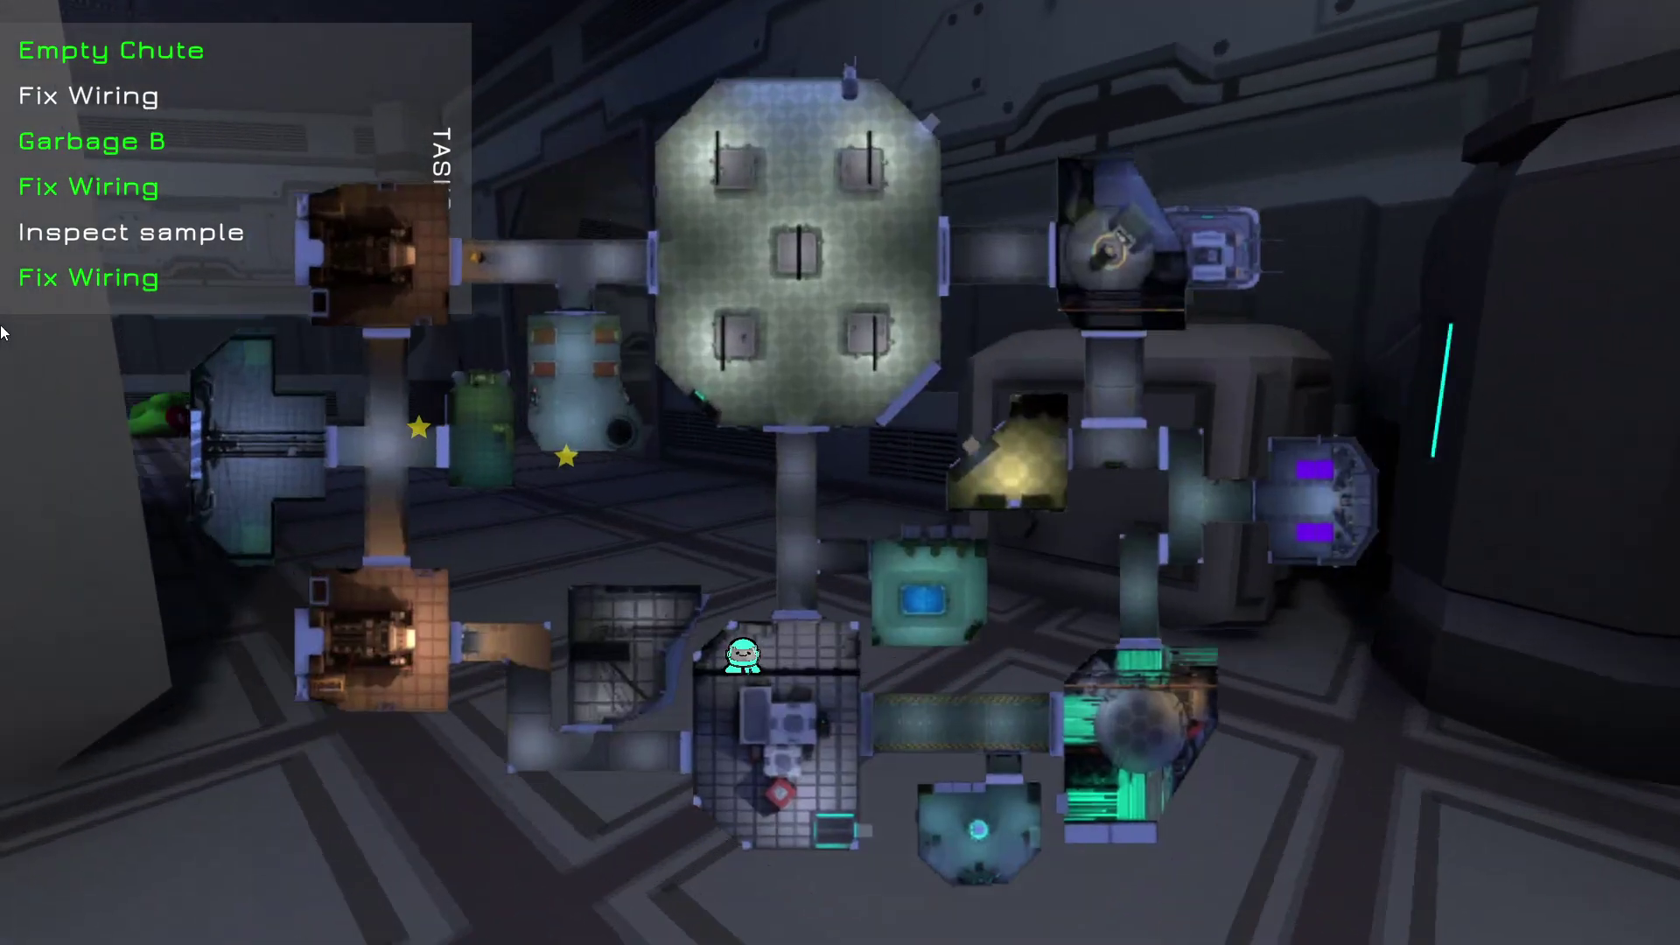
key(Tab)
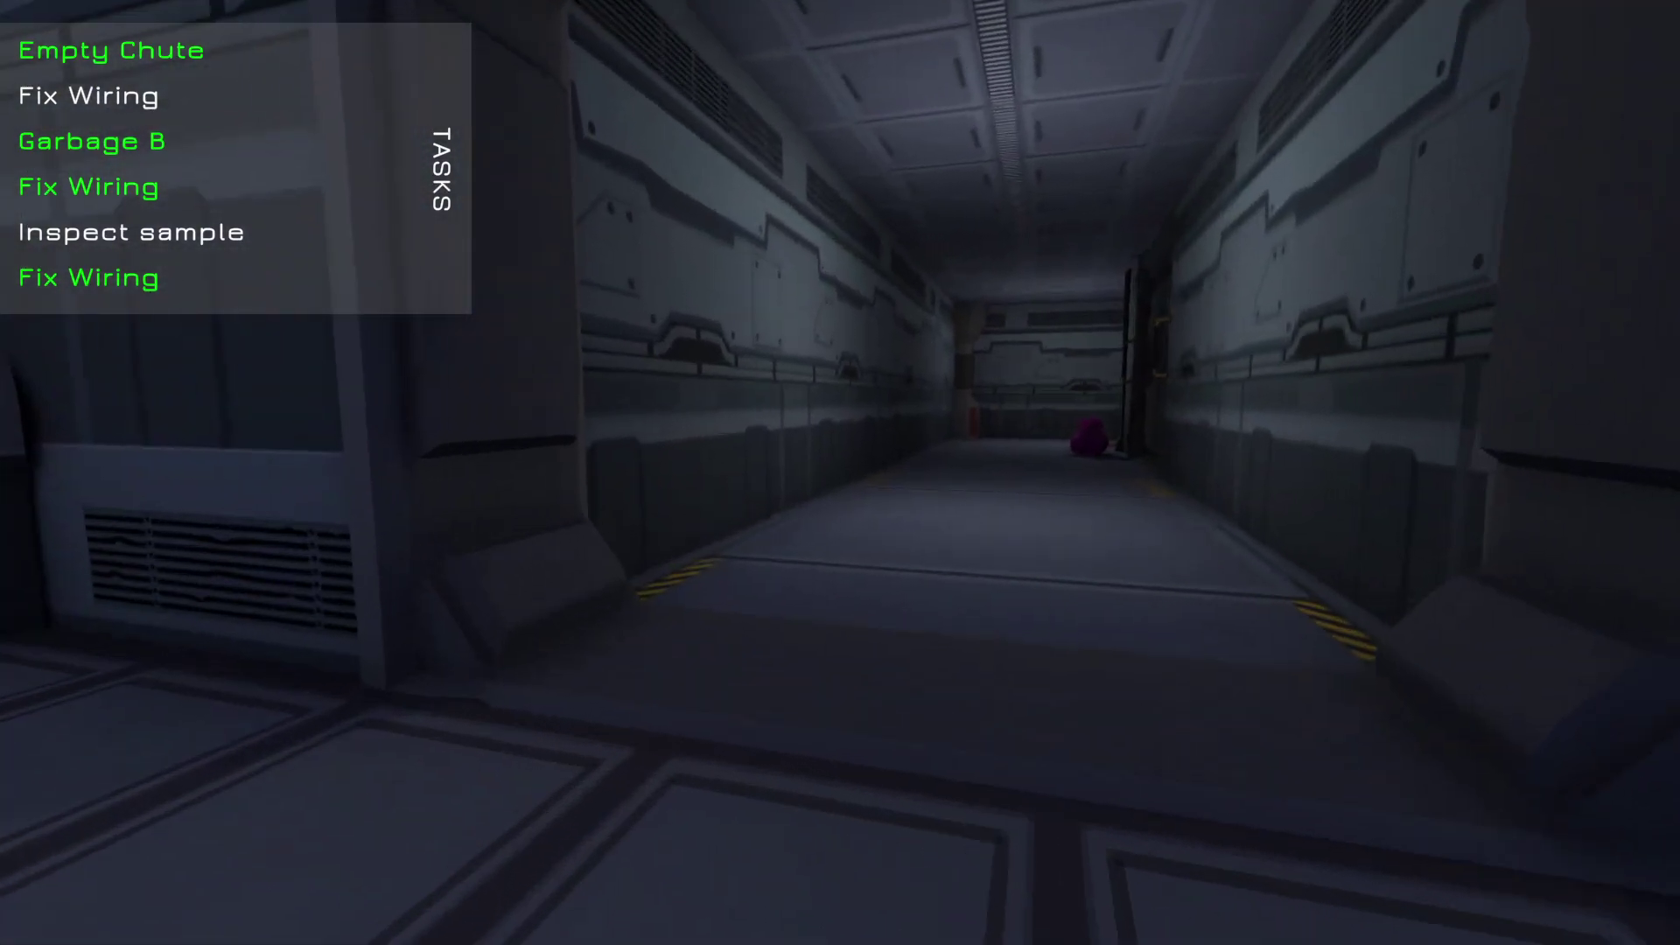
Walk through the doorway and successive corridors up to the door during the alarm
key(Tab)
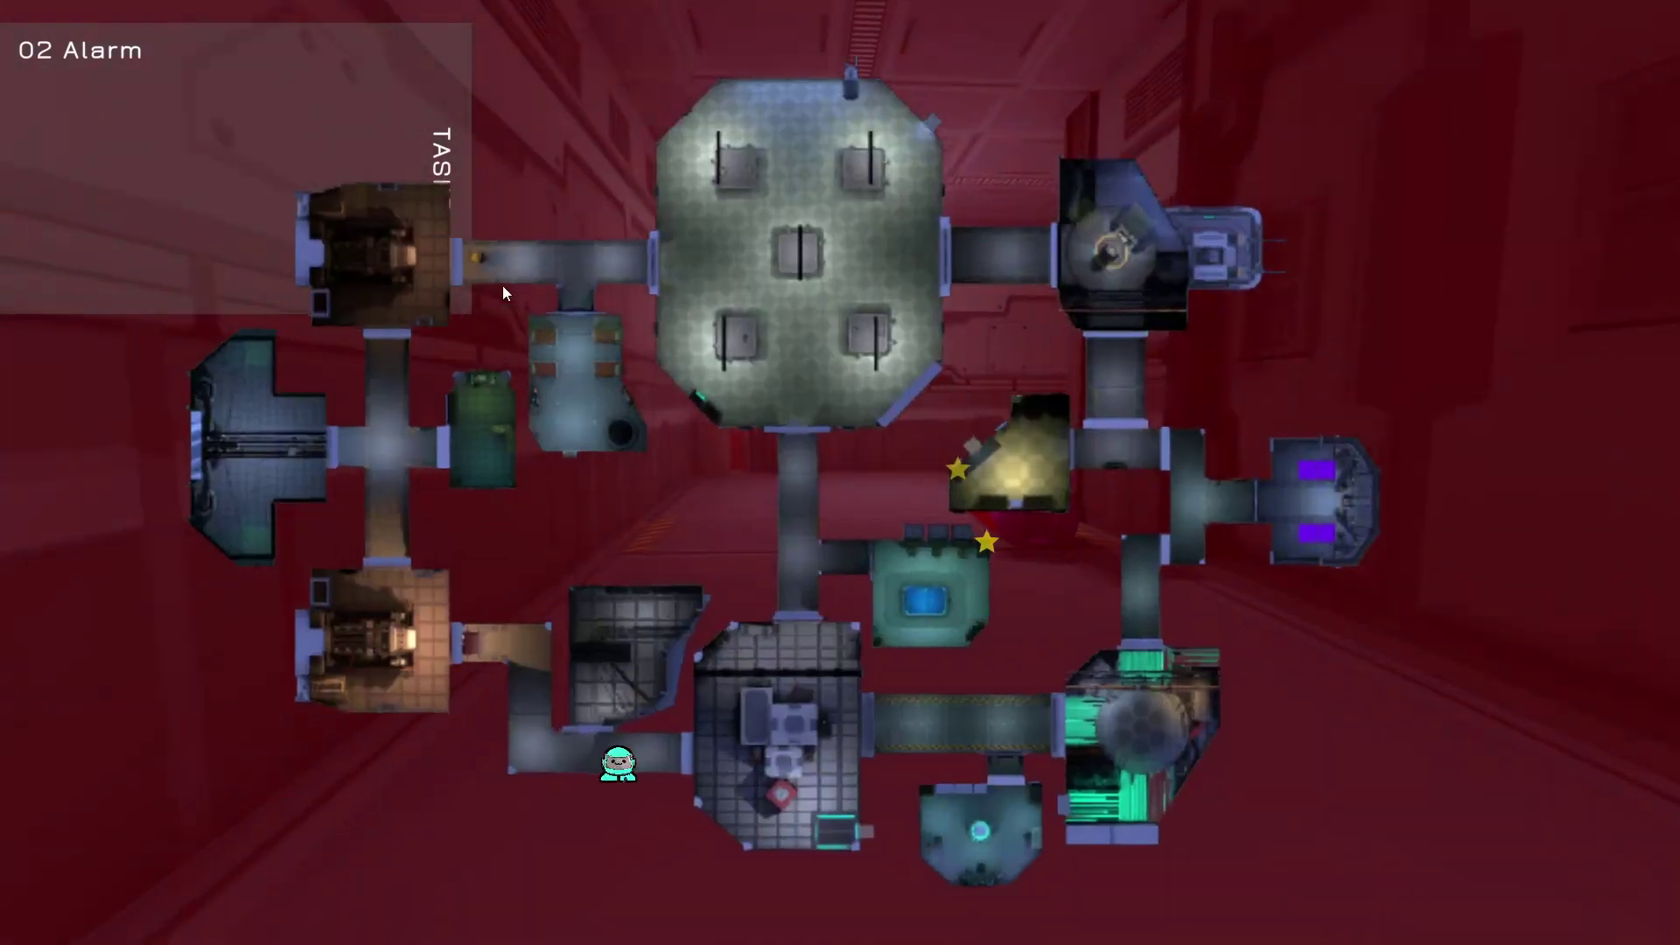
key(Tab)
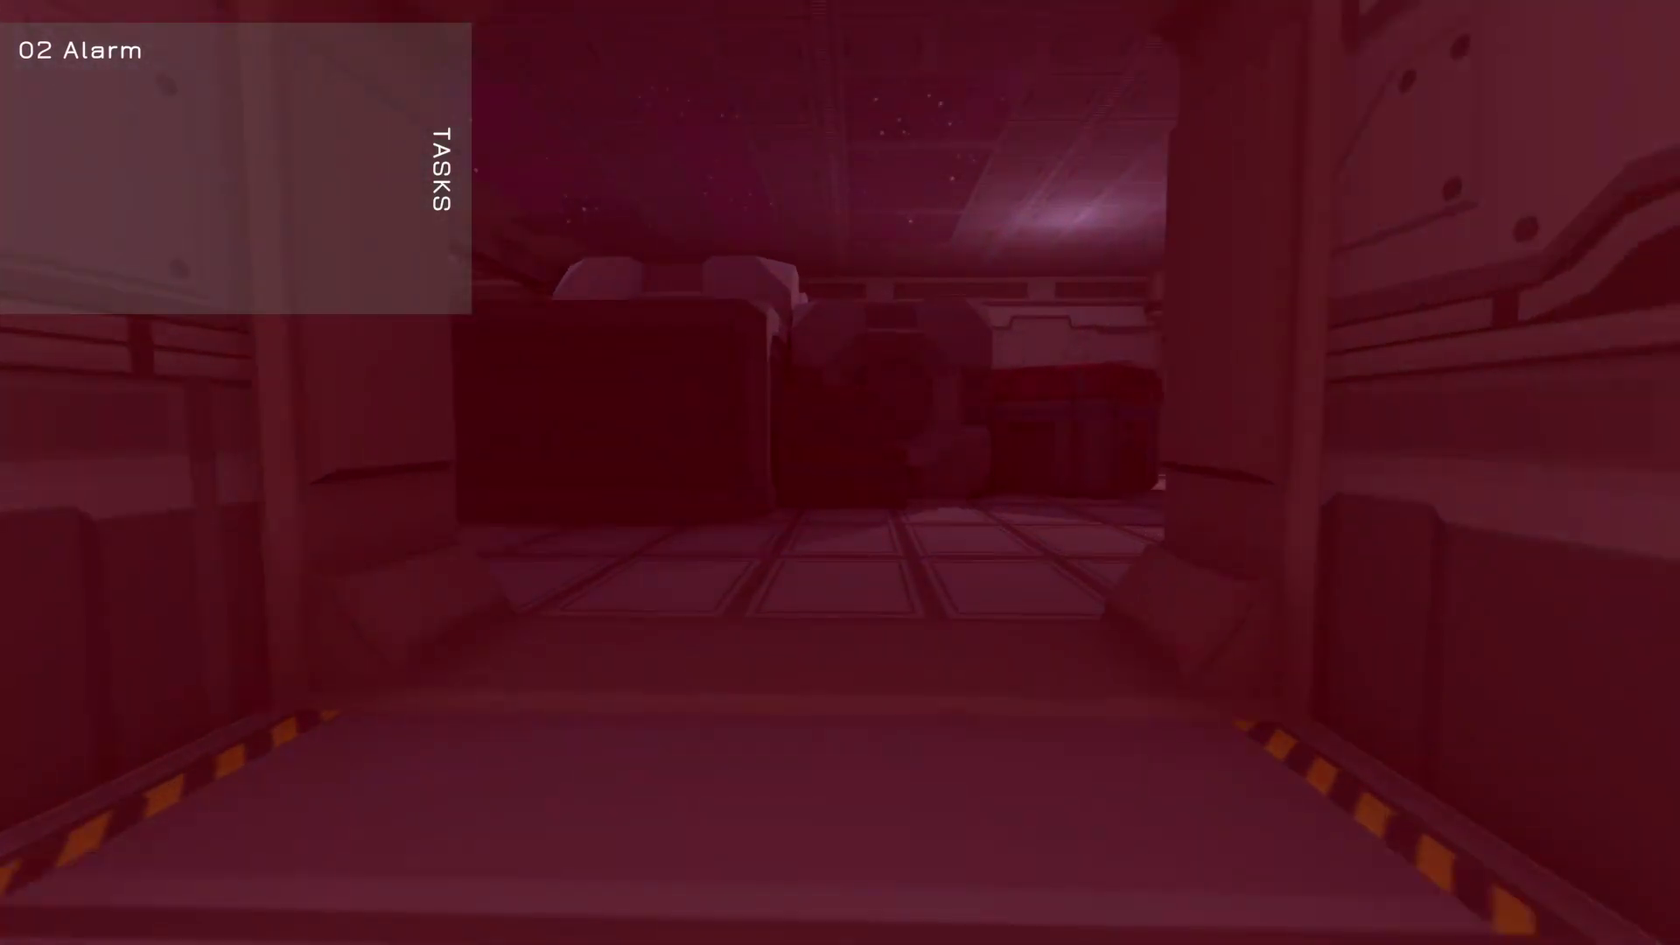
key(w)
key(Tab)
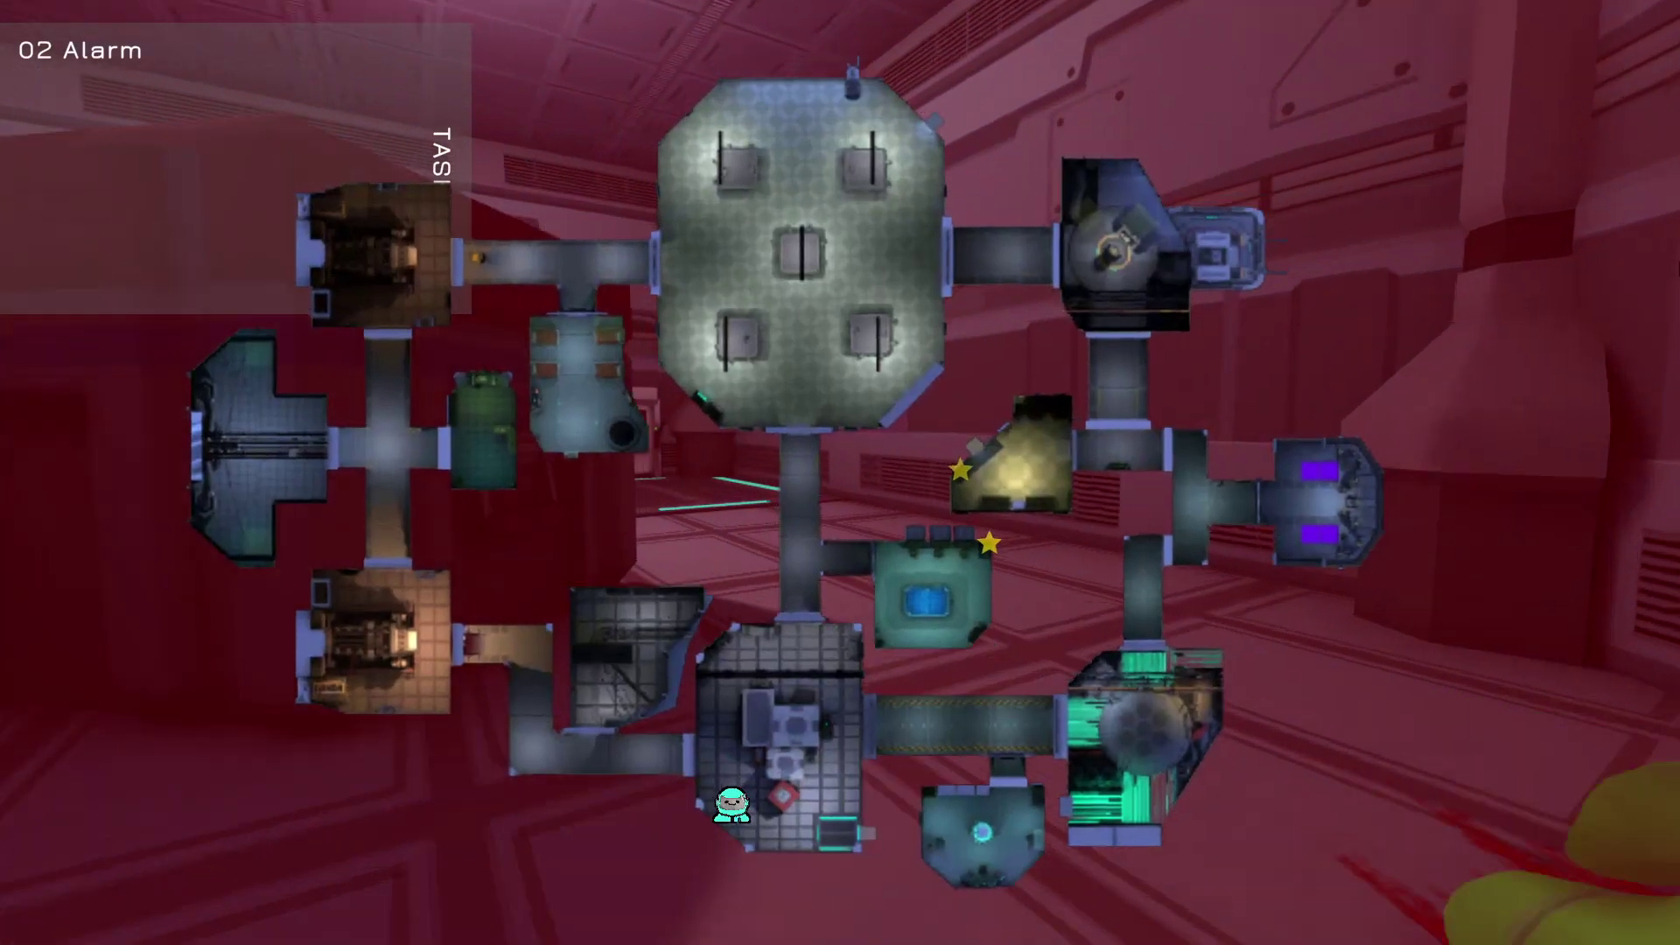
key(Tab)
key(w)
key(Tab)
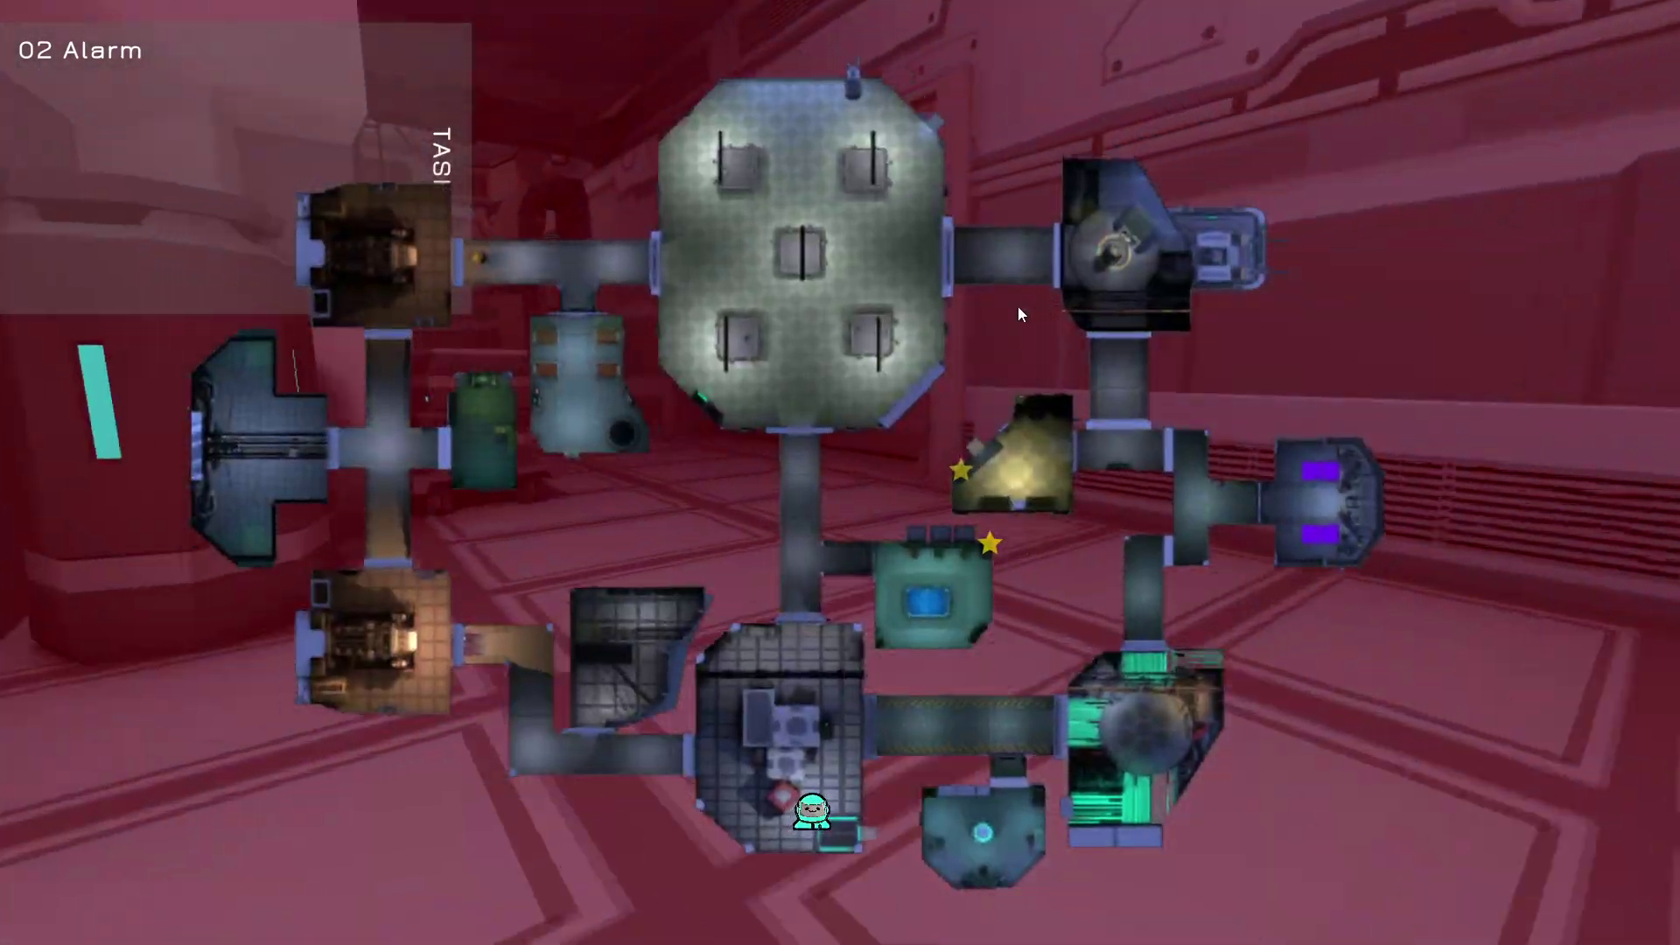
key(Tab)
key(w)
key(w)
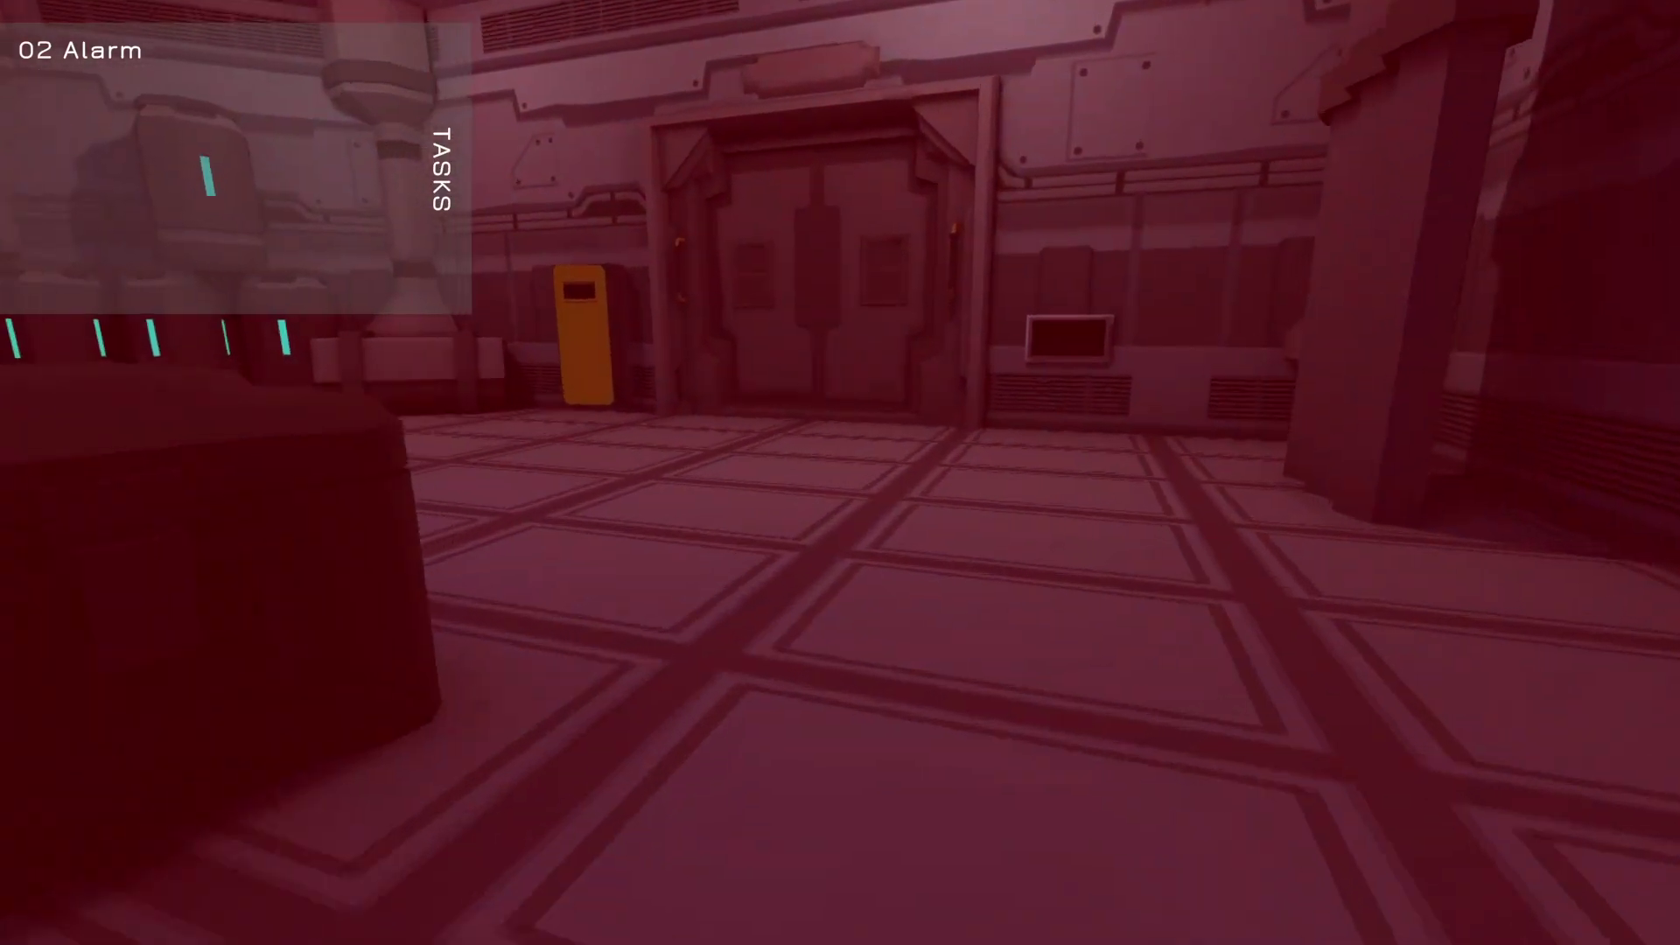
key(Tab)
key(Tab)
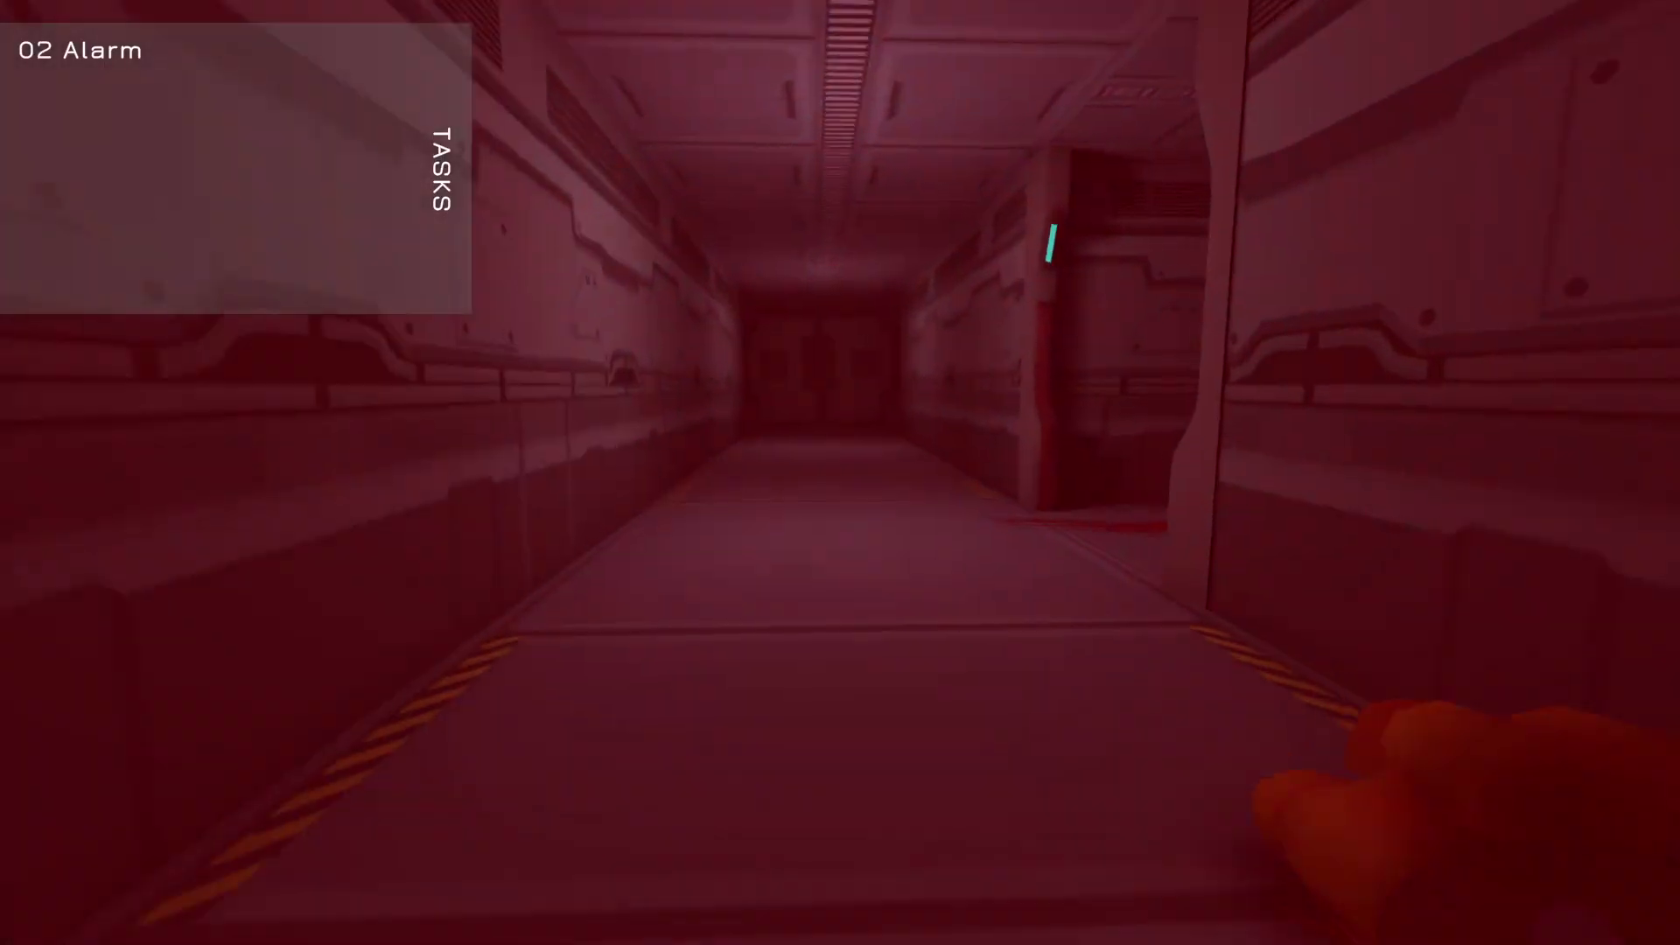
key(Tab)
key(Tab)
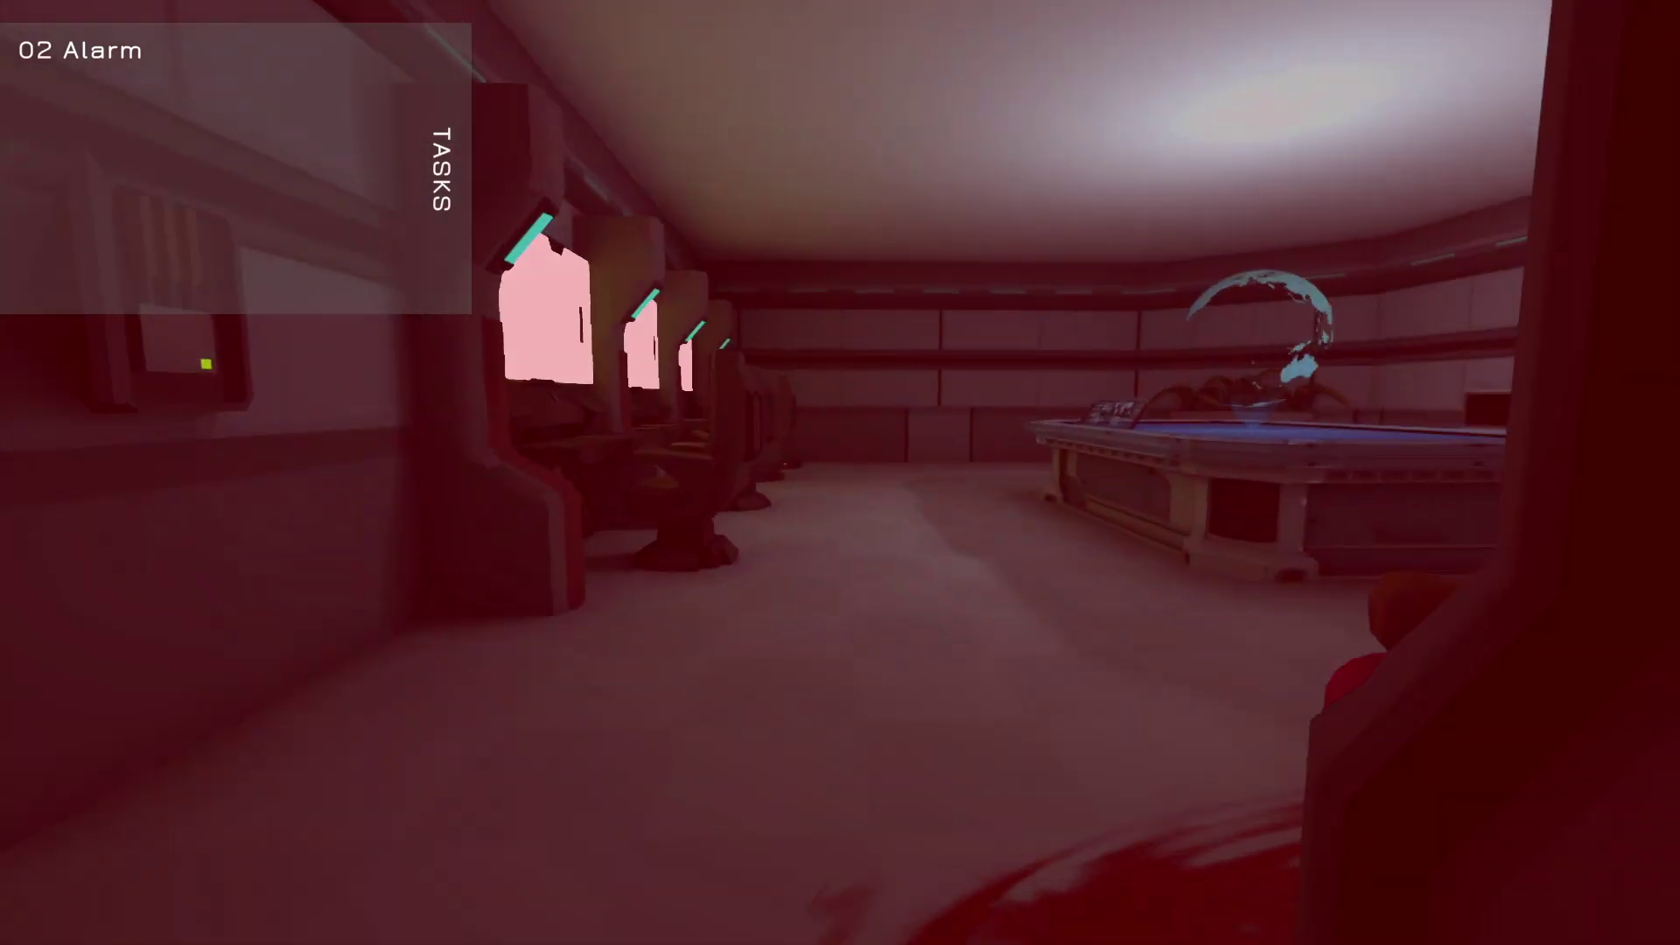
Pass the wall panel and cross the large hall into the cafeteria
key(w)
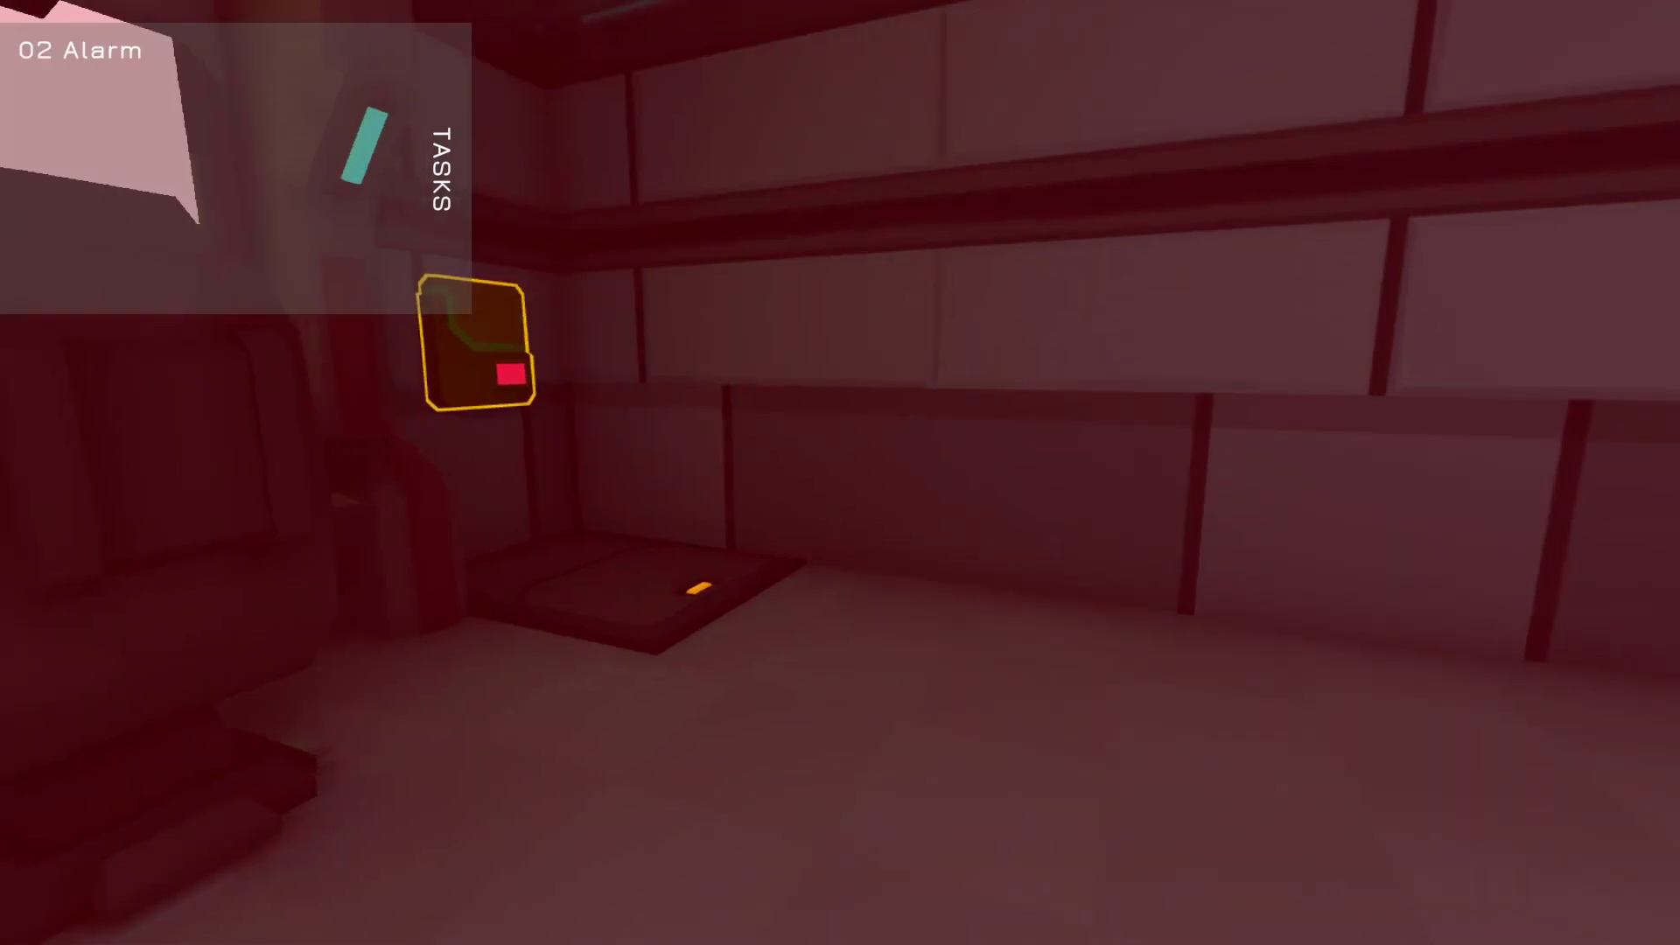
key(f)
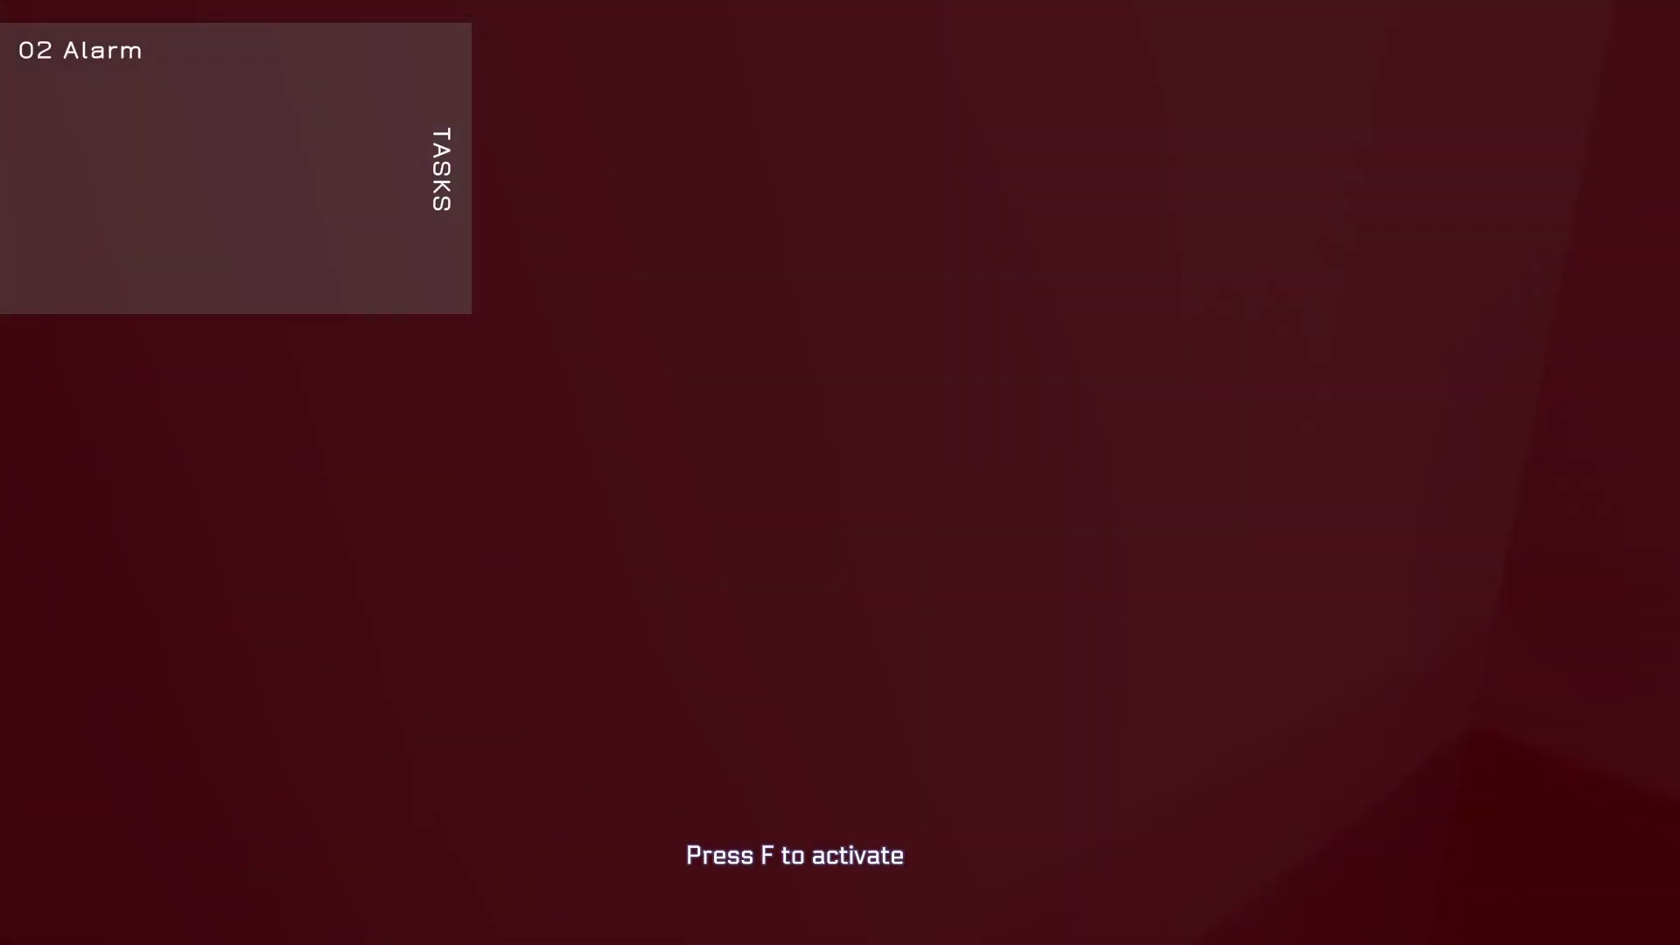
key(w)
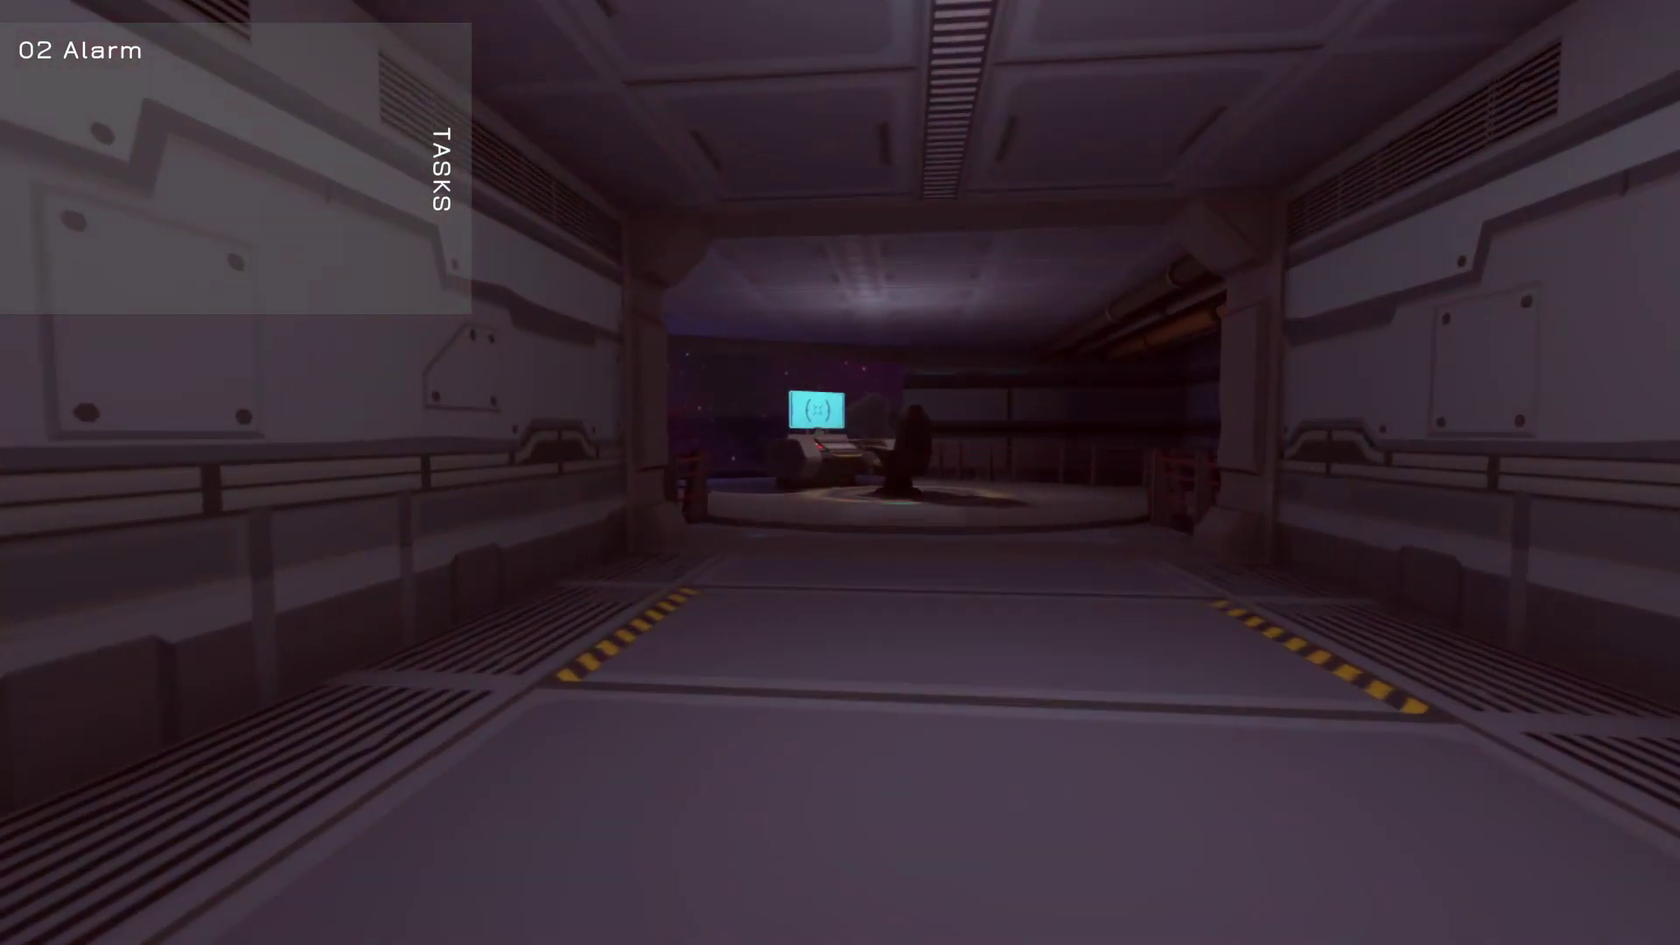
key(w)
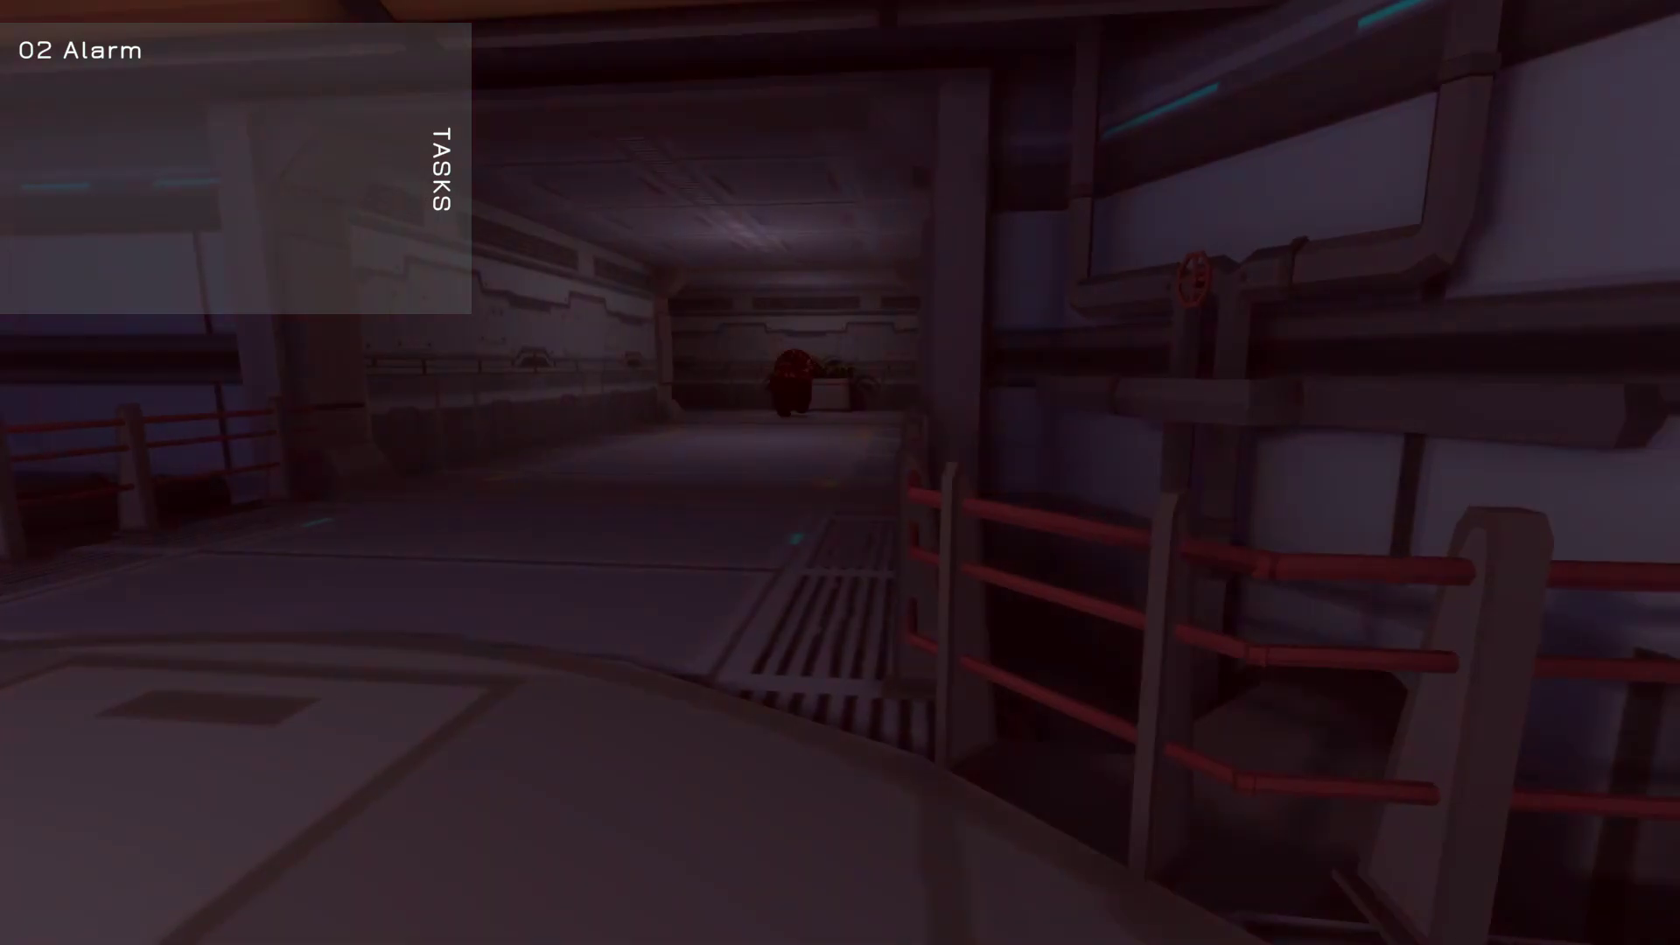
key(w)
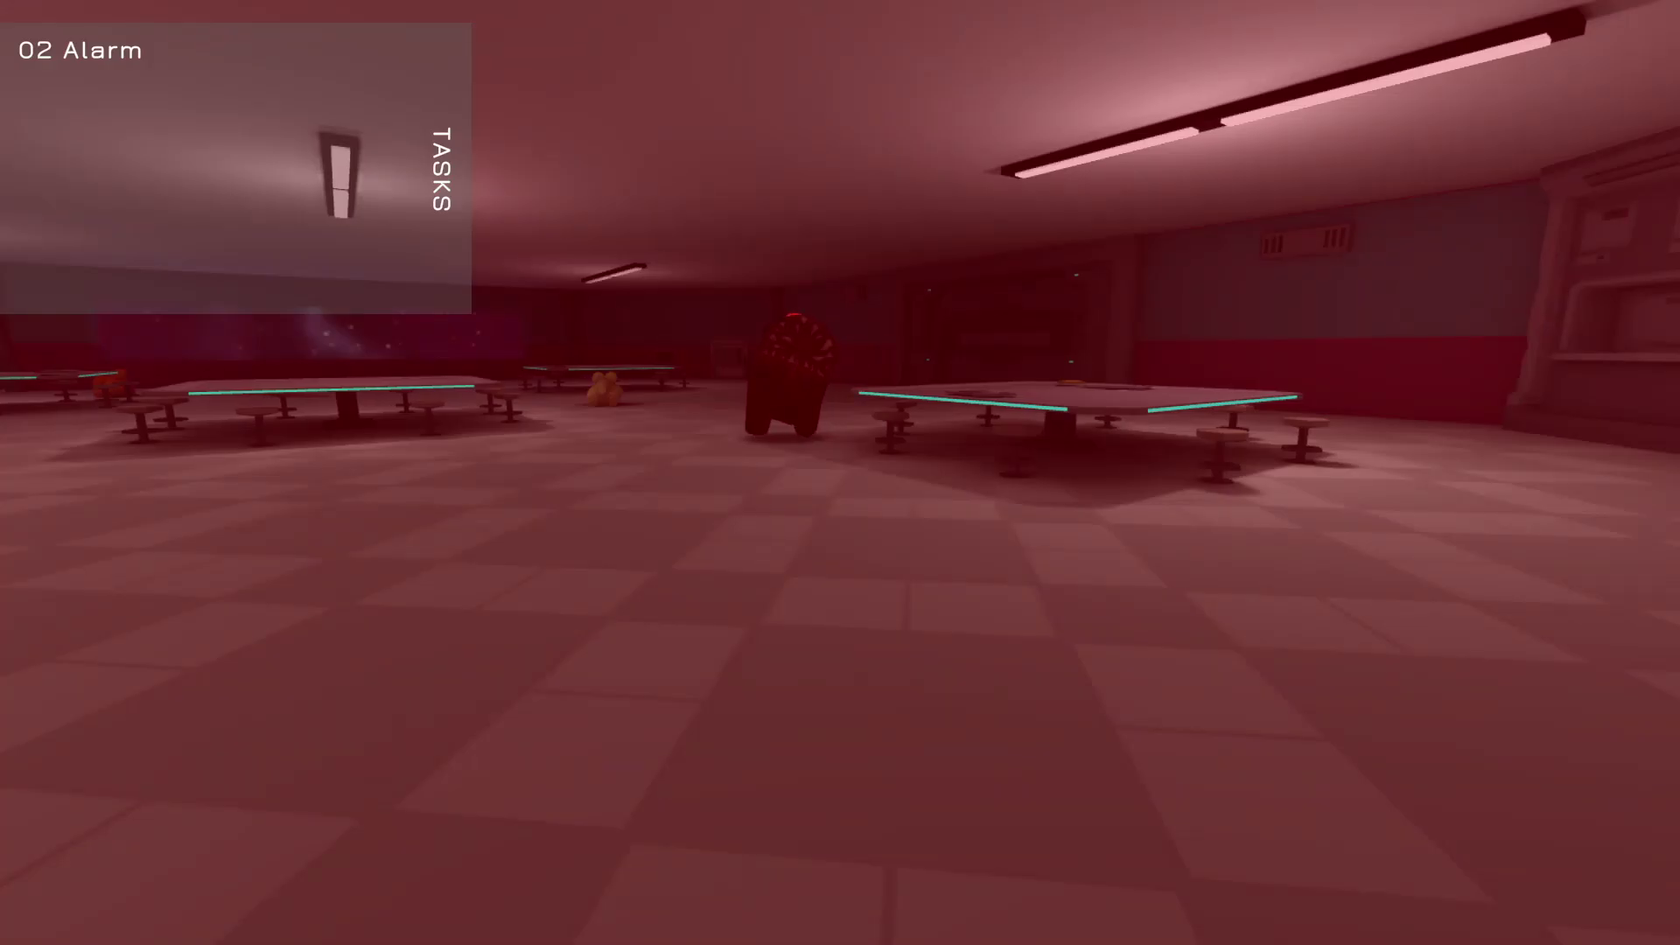
key(w)
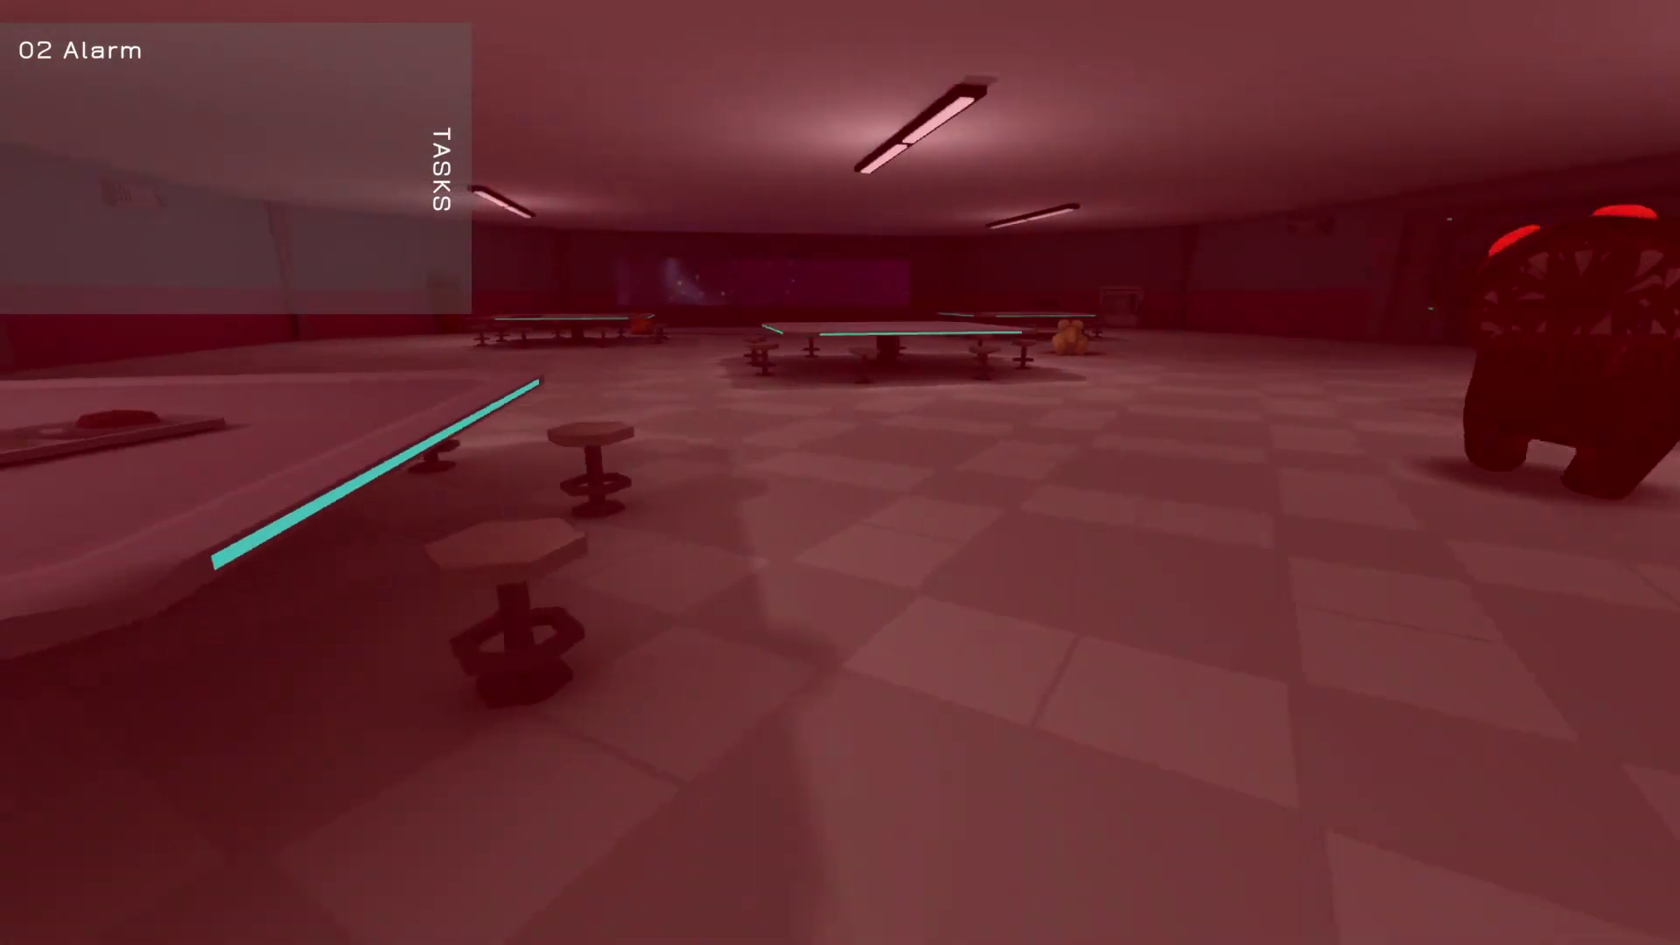
key(w)
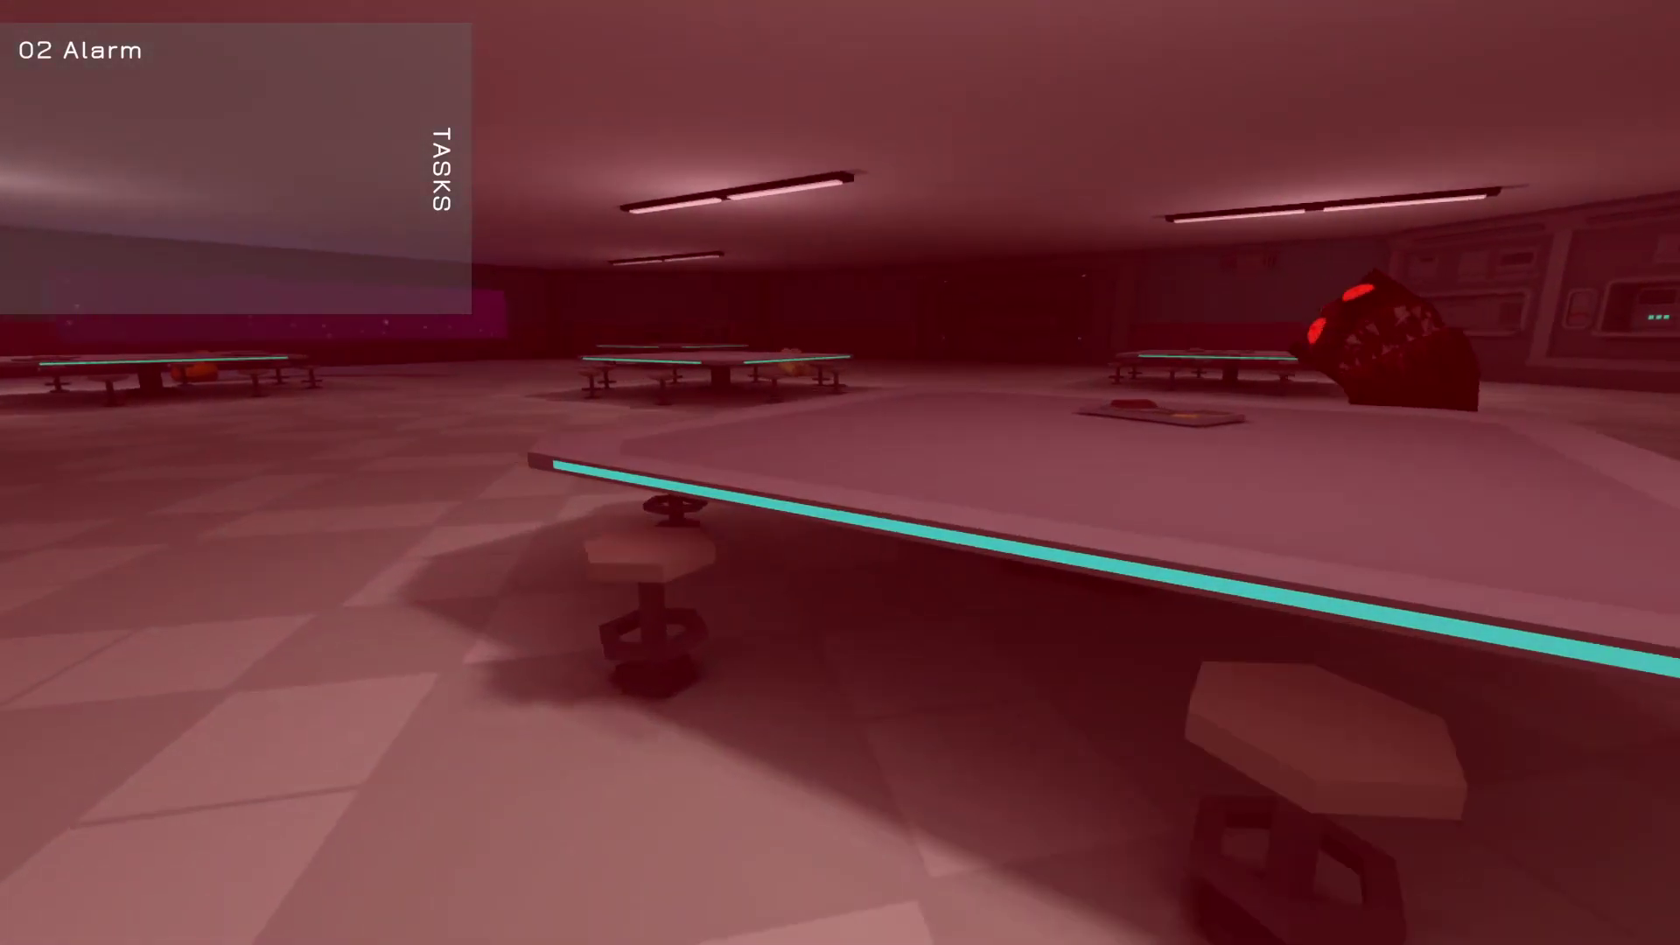
key(w)
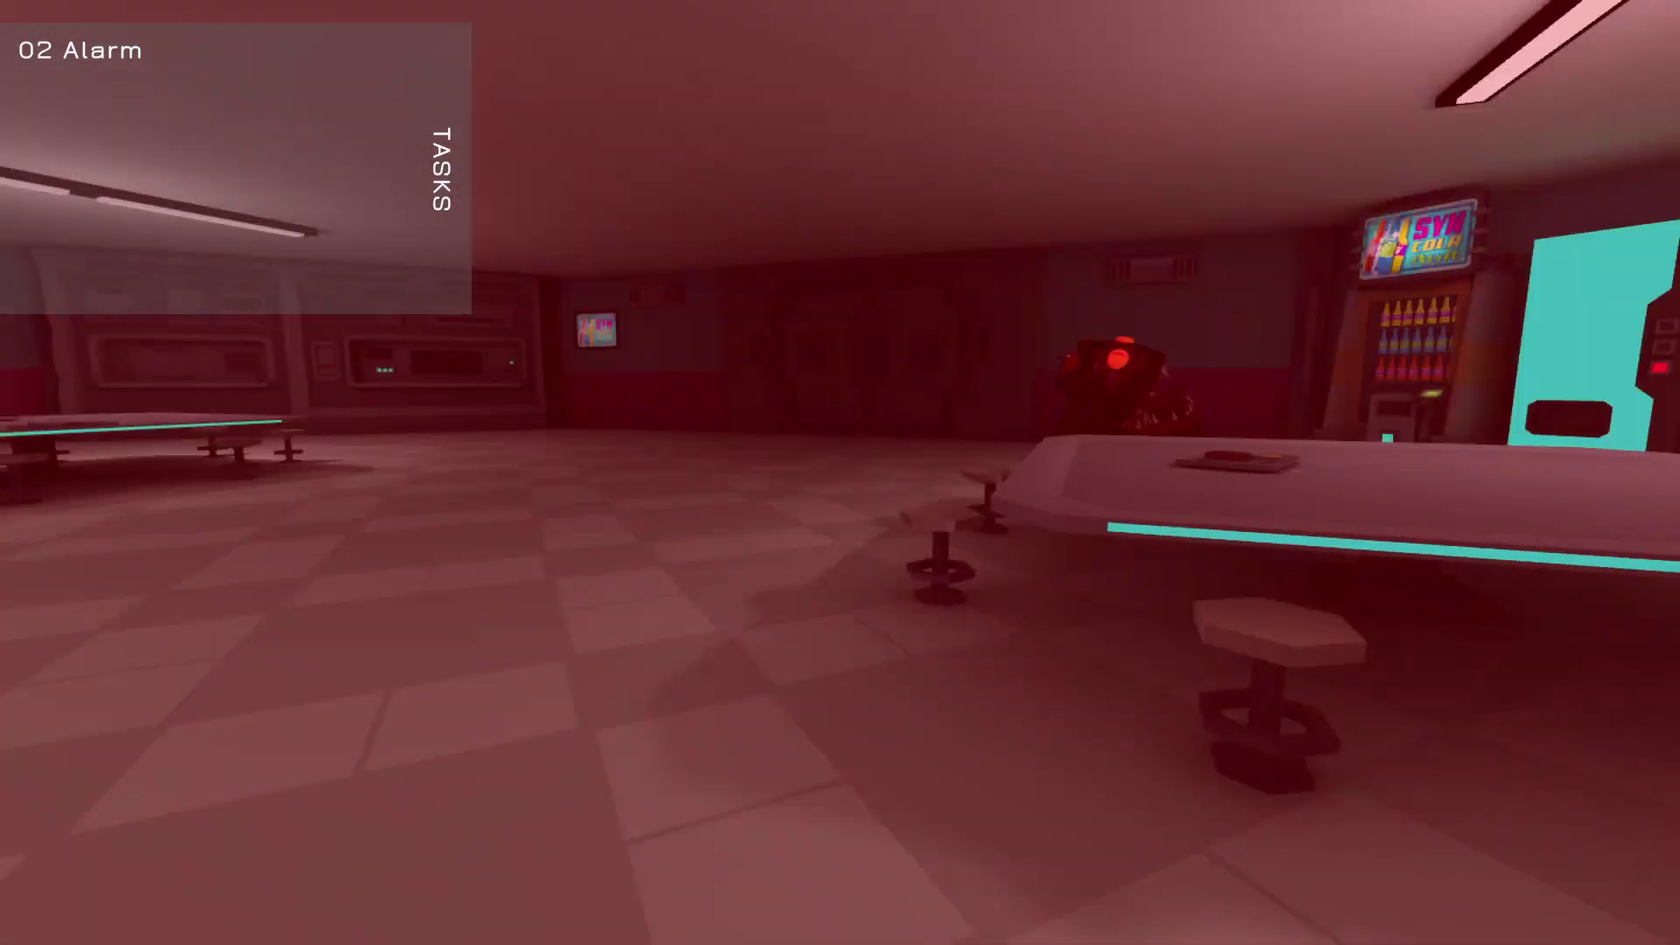
Back away from the vending machine and enter the storage room
key(s)
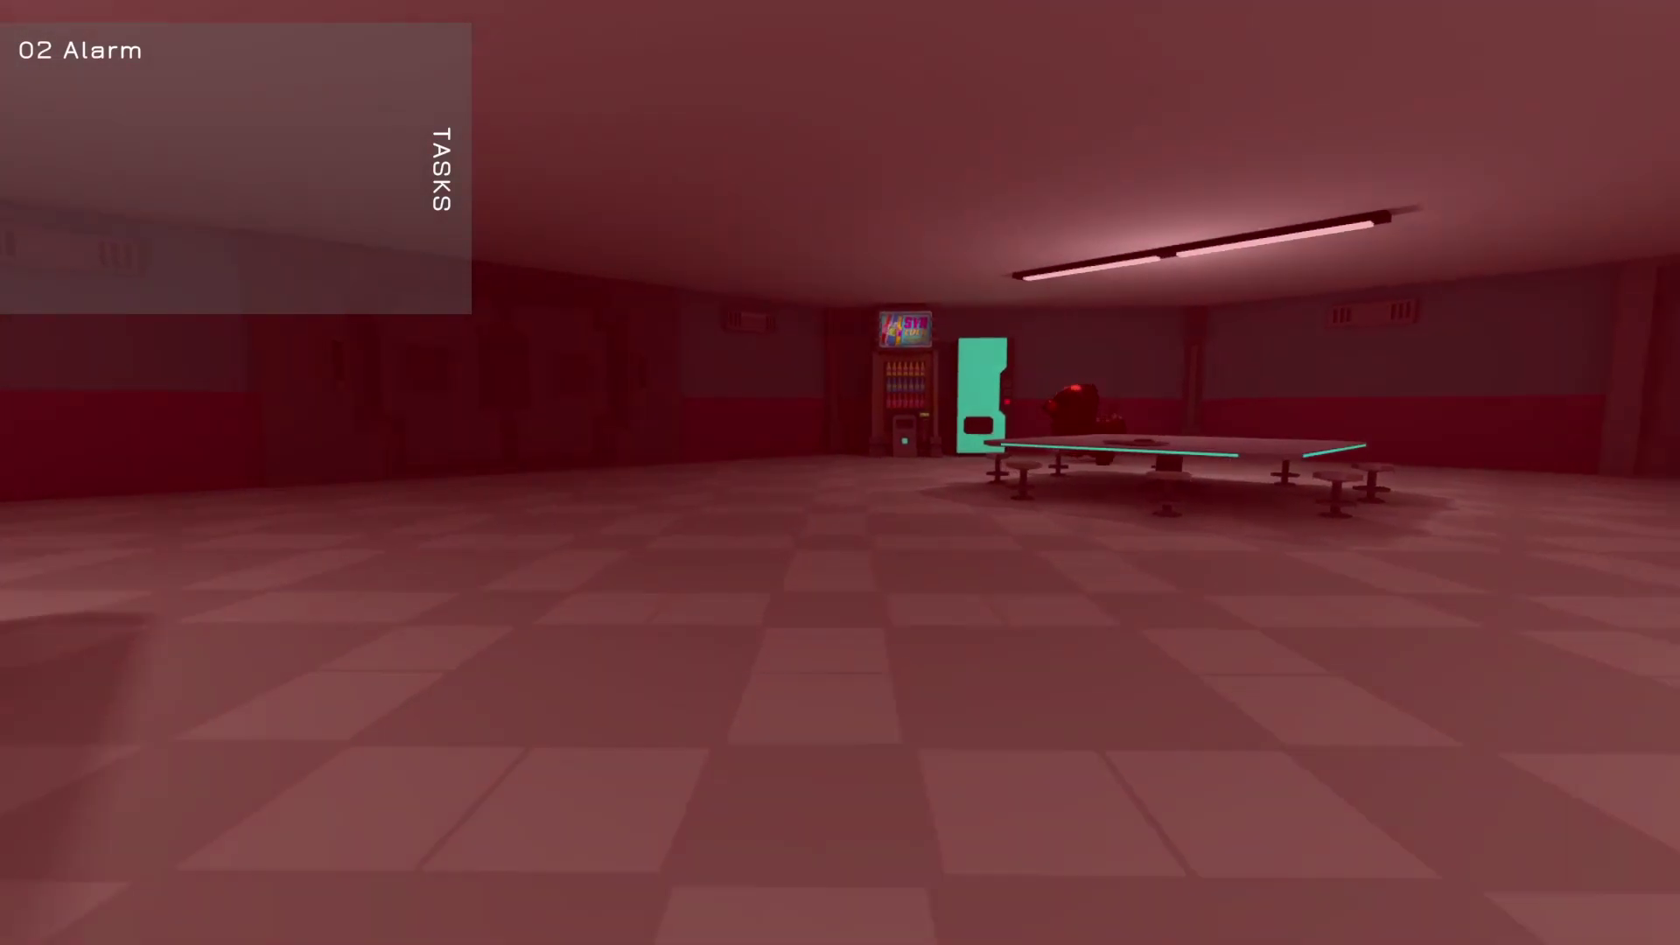
key(s)
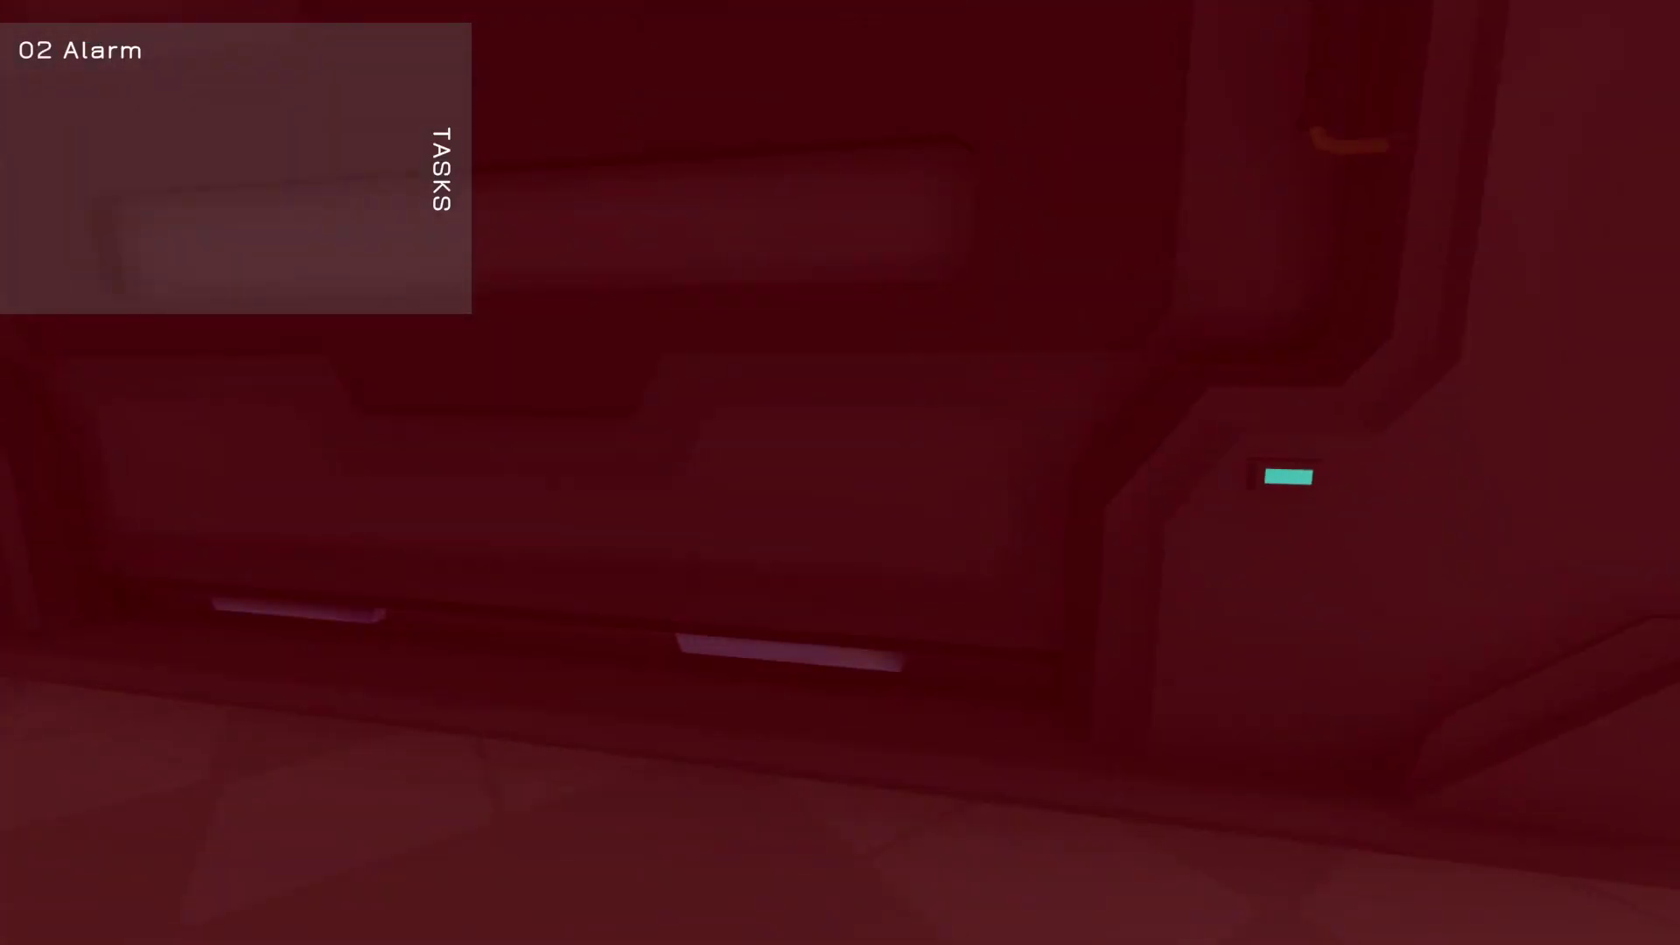
key(w)
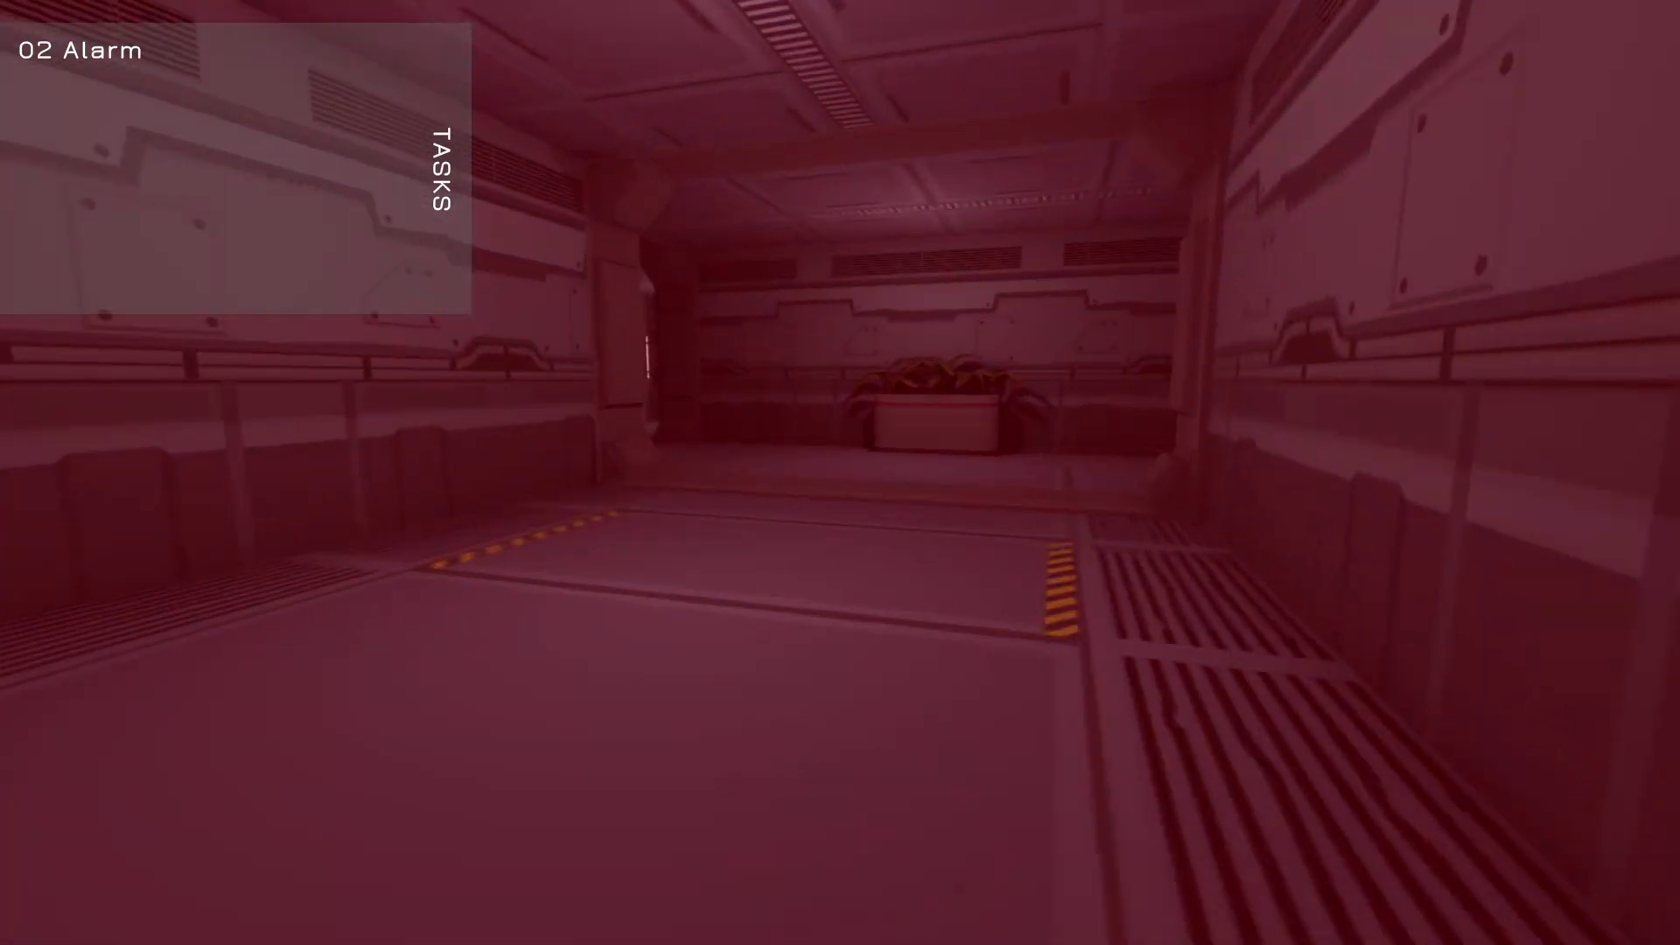
key(w)
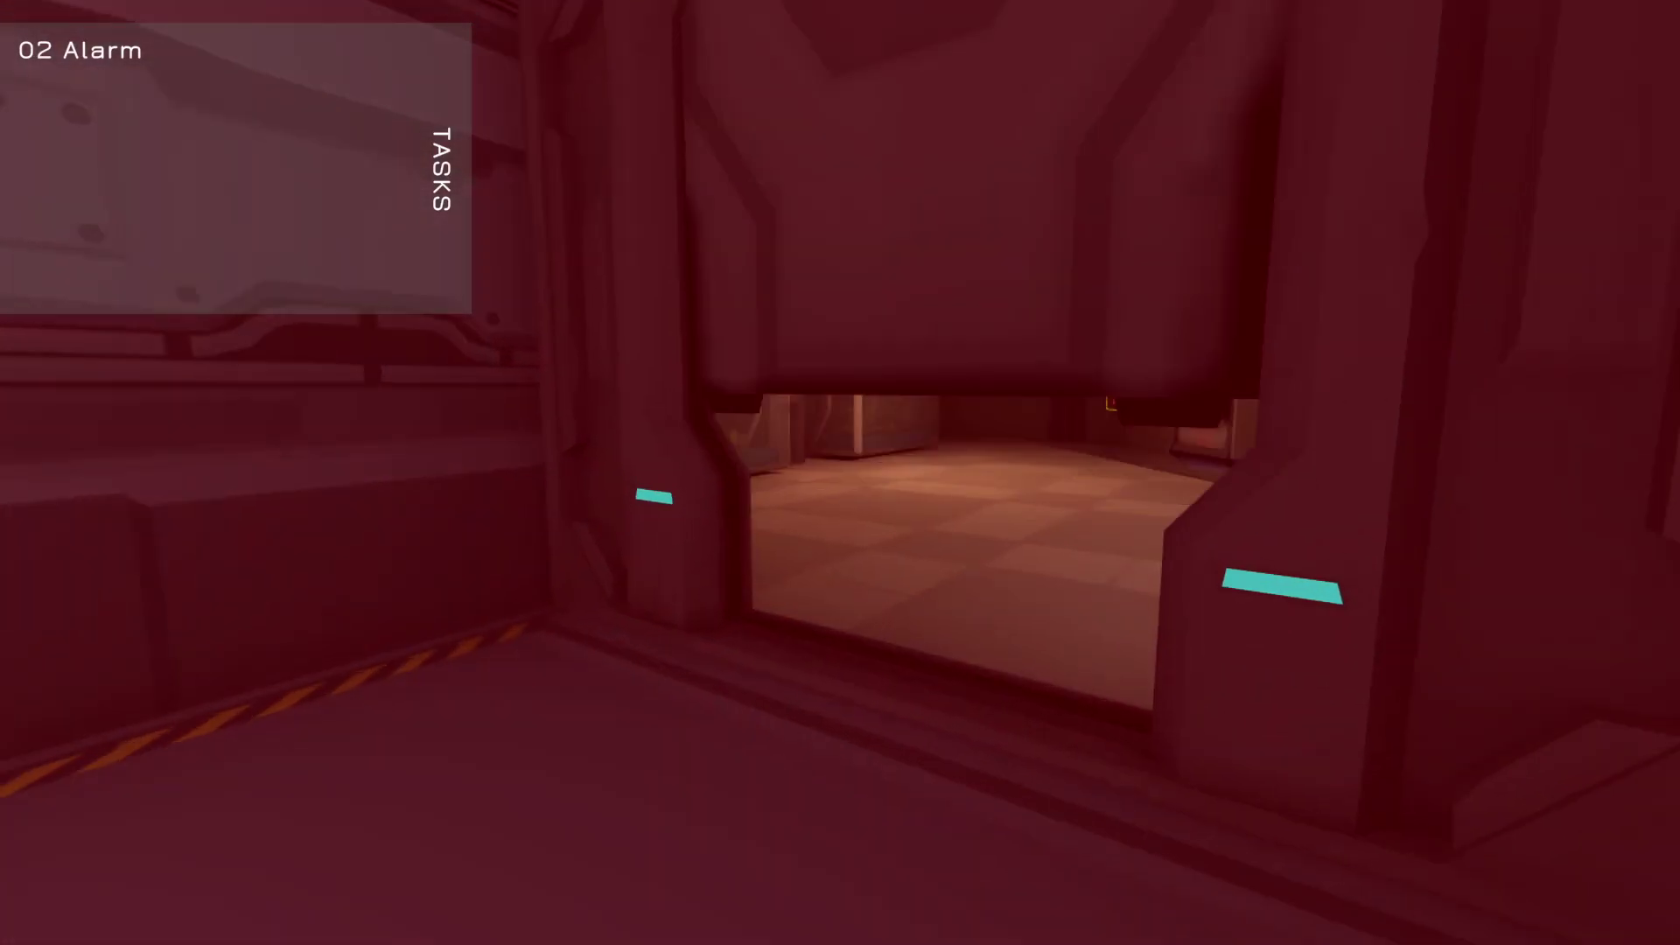
key(w)
key(w)
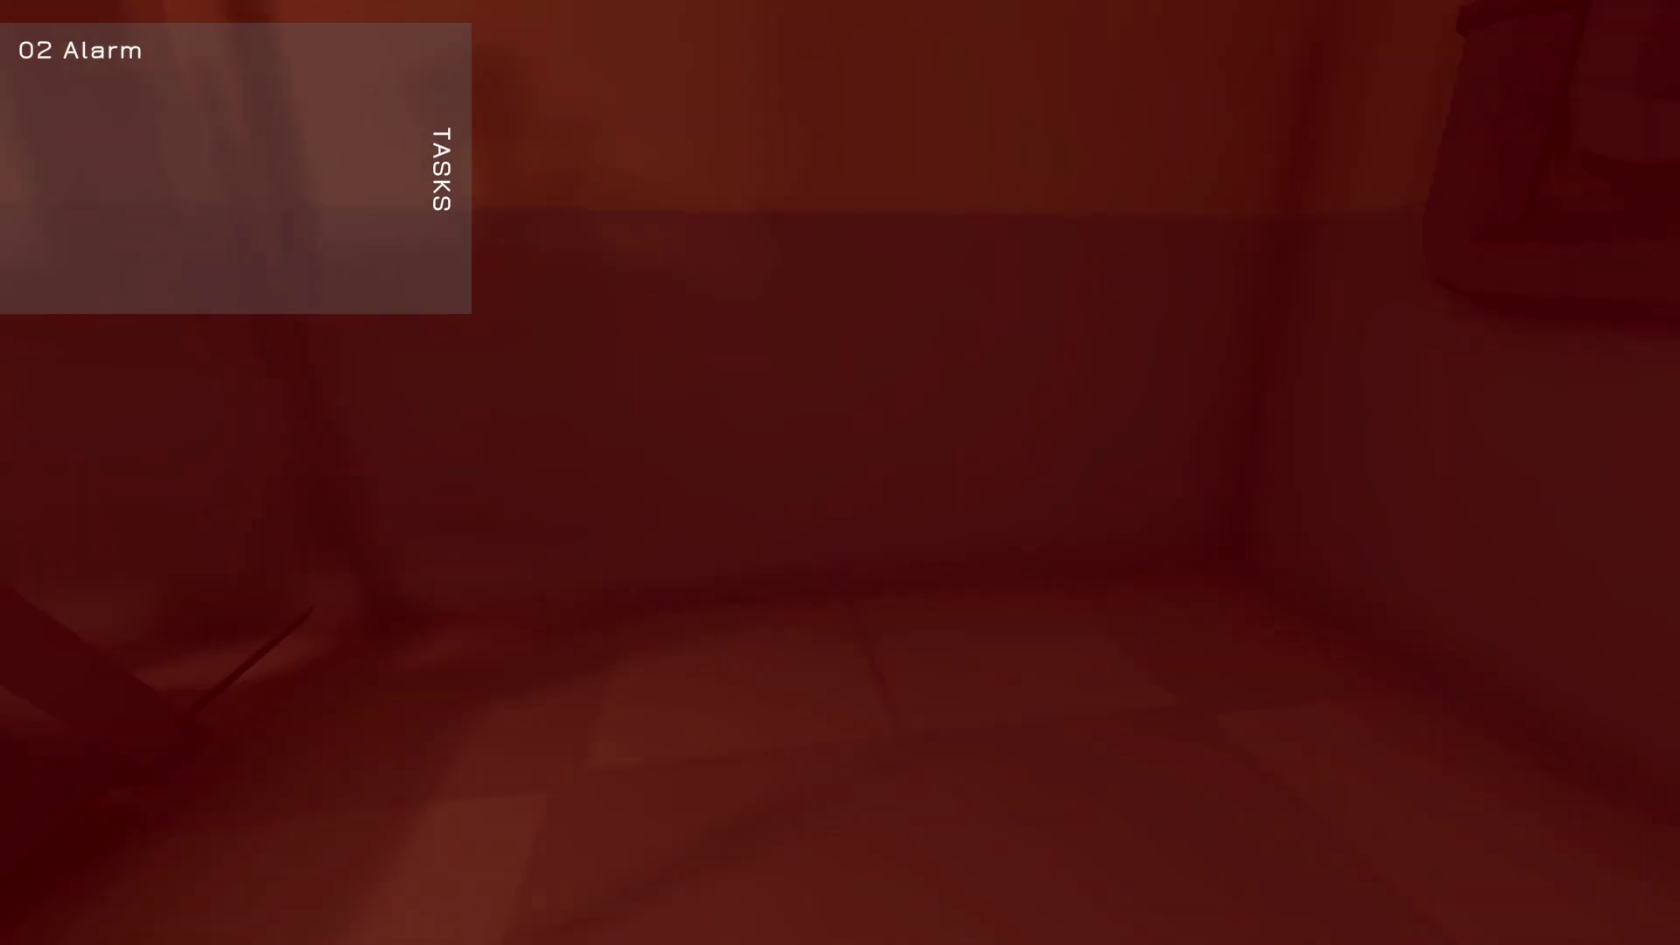
Open the O2 Alarm repair panel, then leave it for the corridor
key(f)
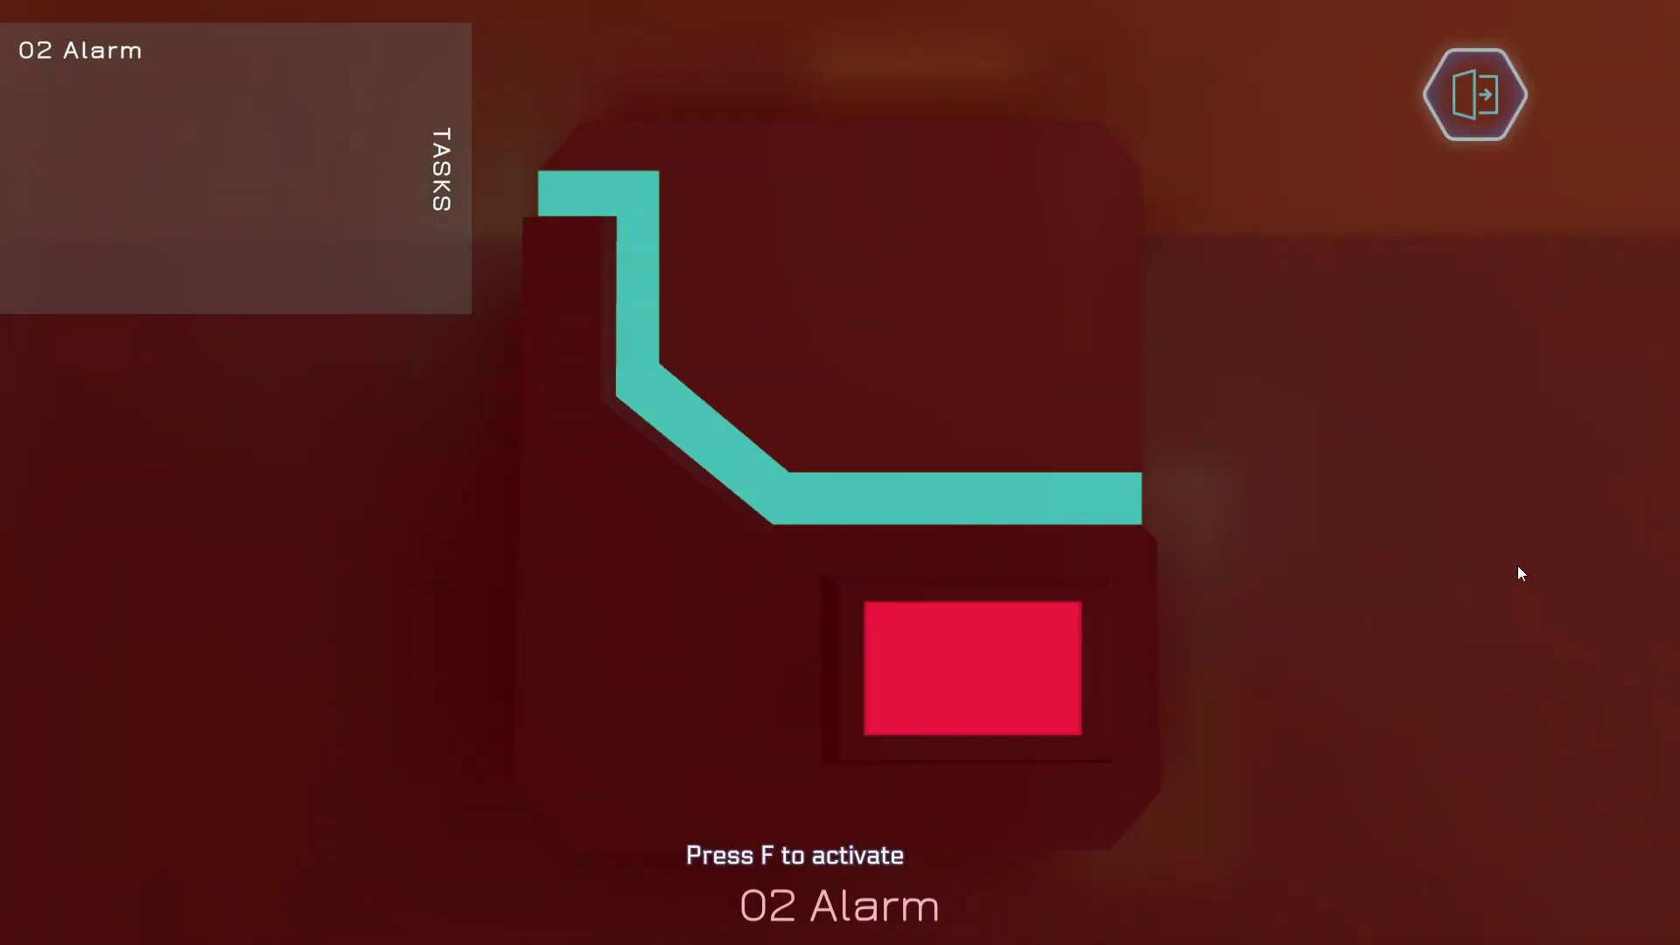
key(Escape)
key(Tab)
key(Tab)
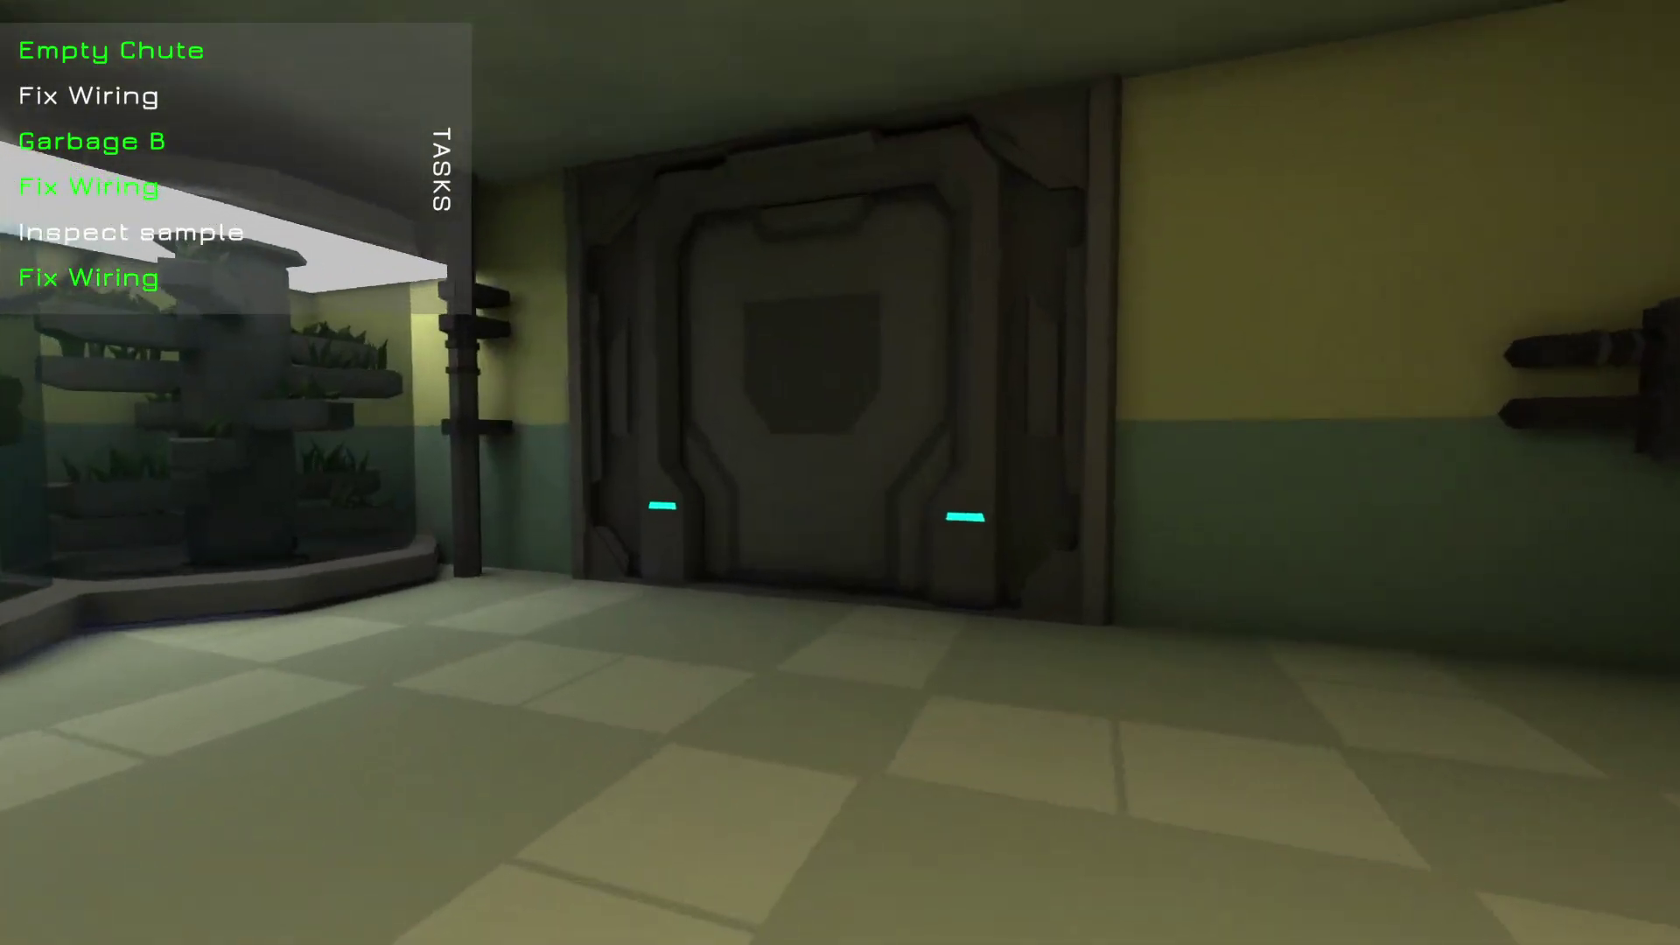
key(w)
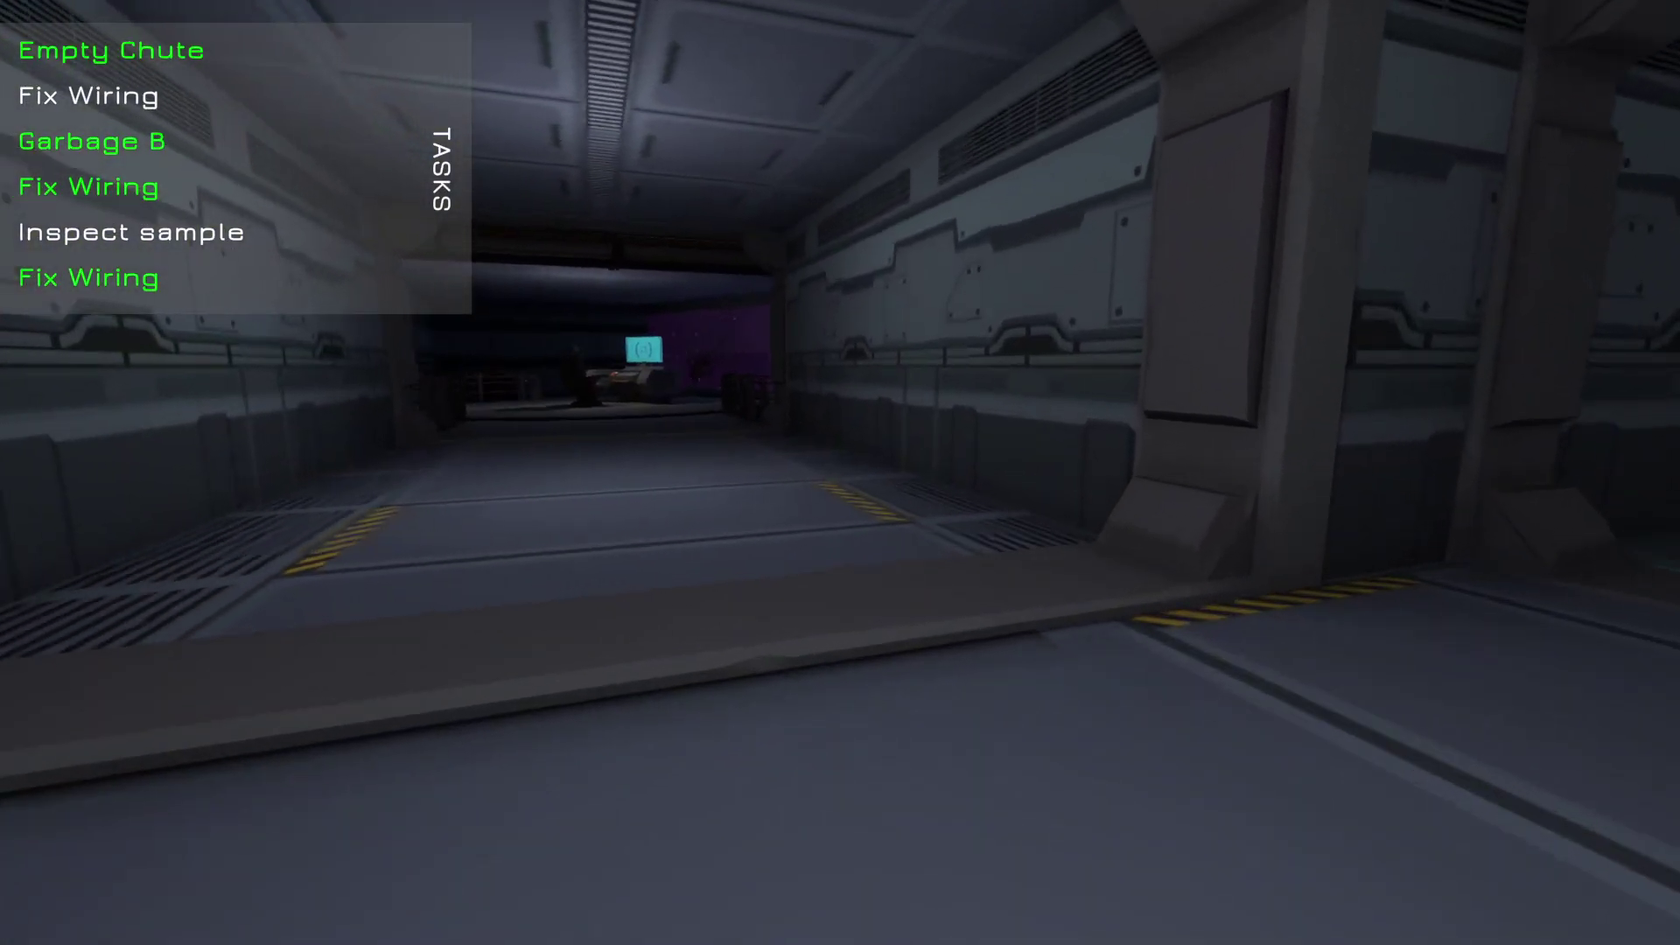
key(Tab)
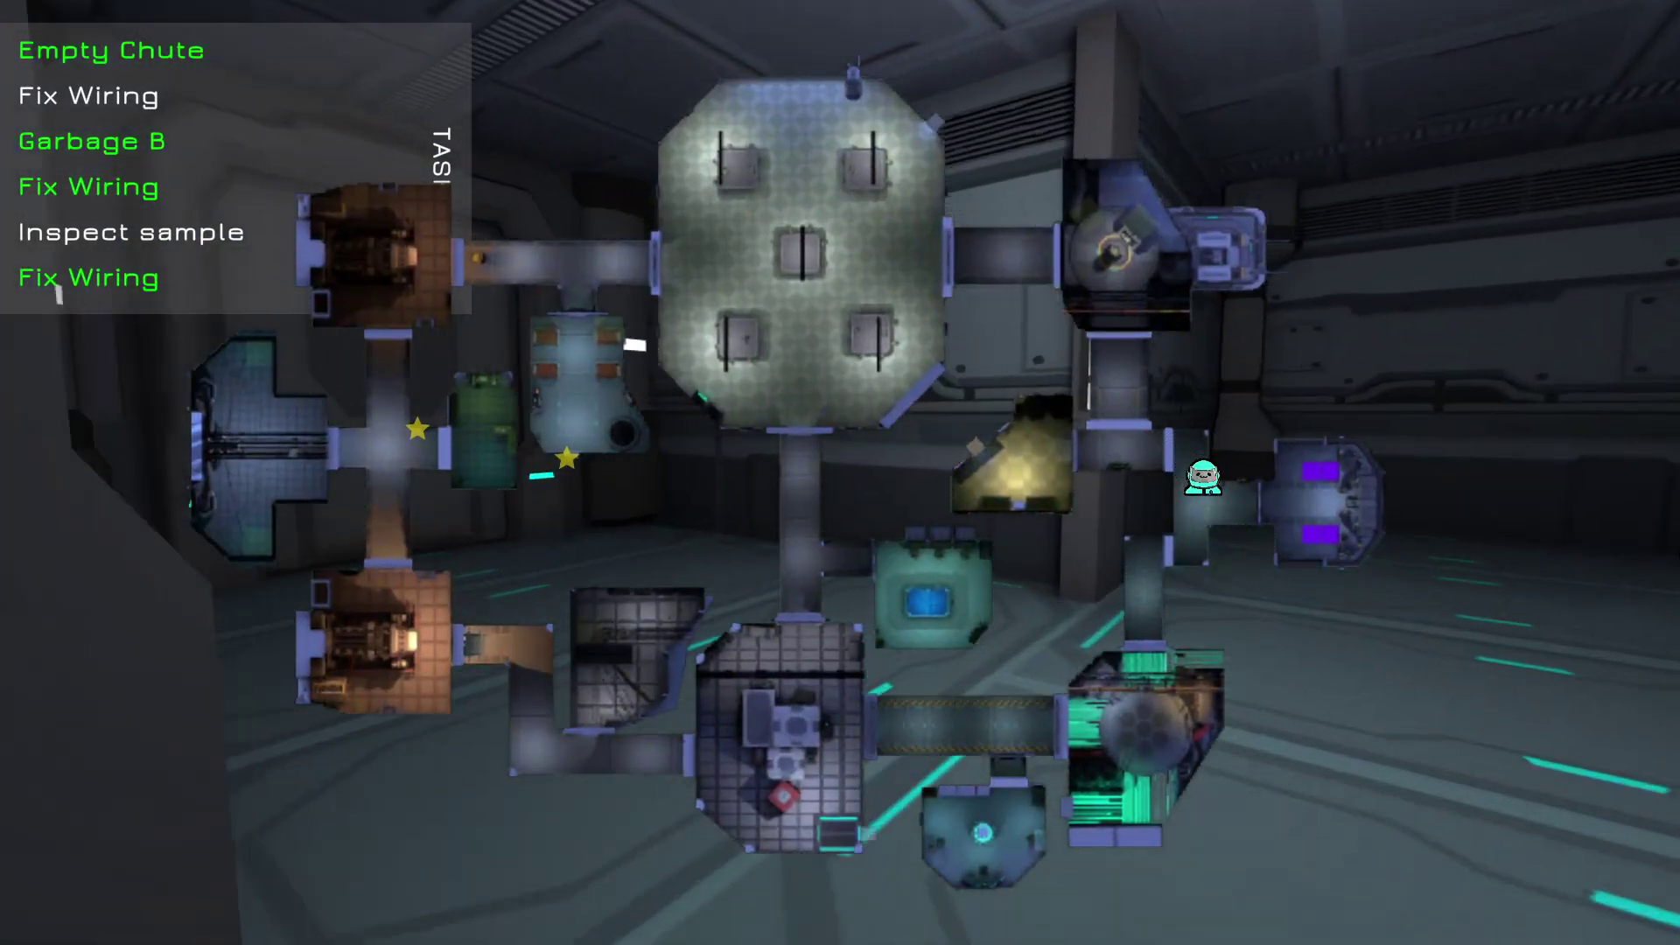
key(Tab)
Walk along the corridor into the next room, checking the station map
key(Tab)
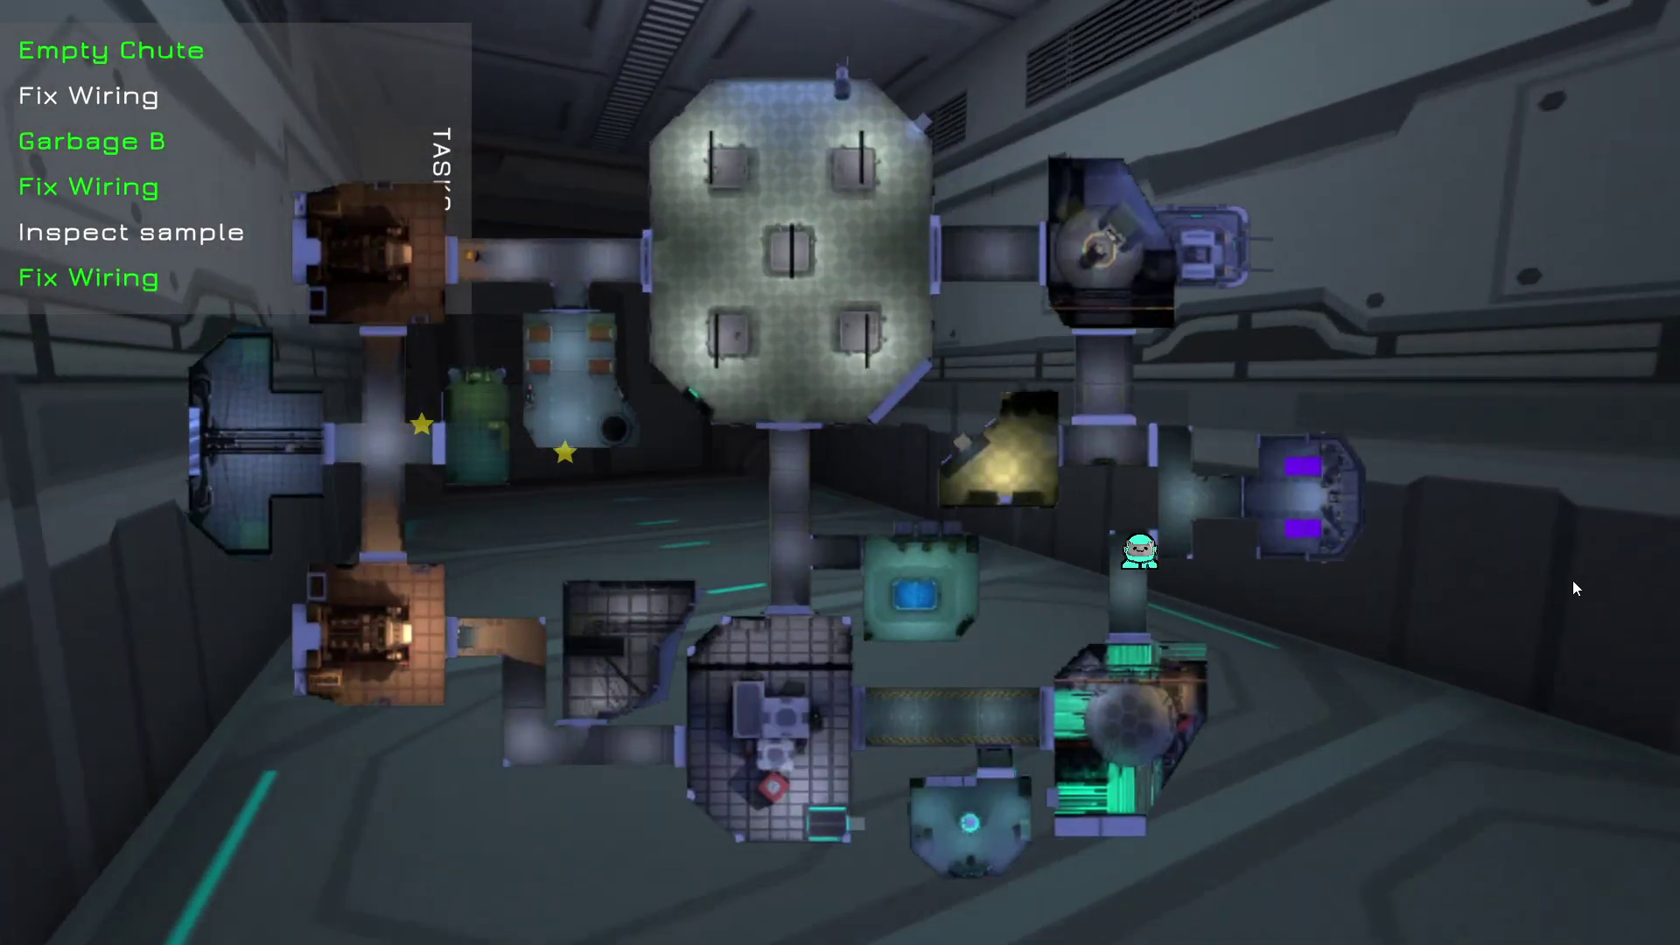
key(Tab)
key(w)
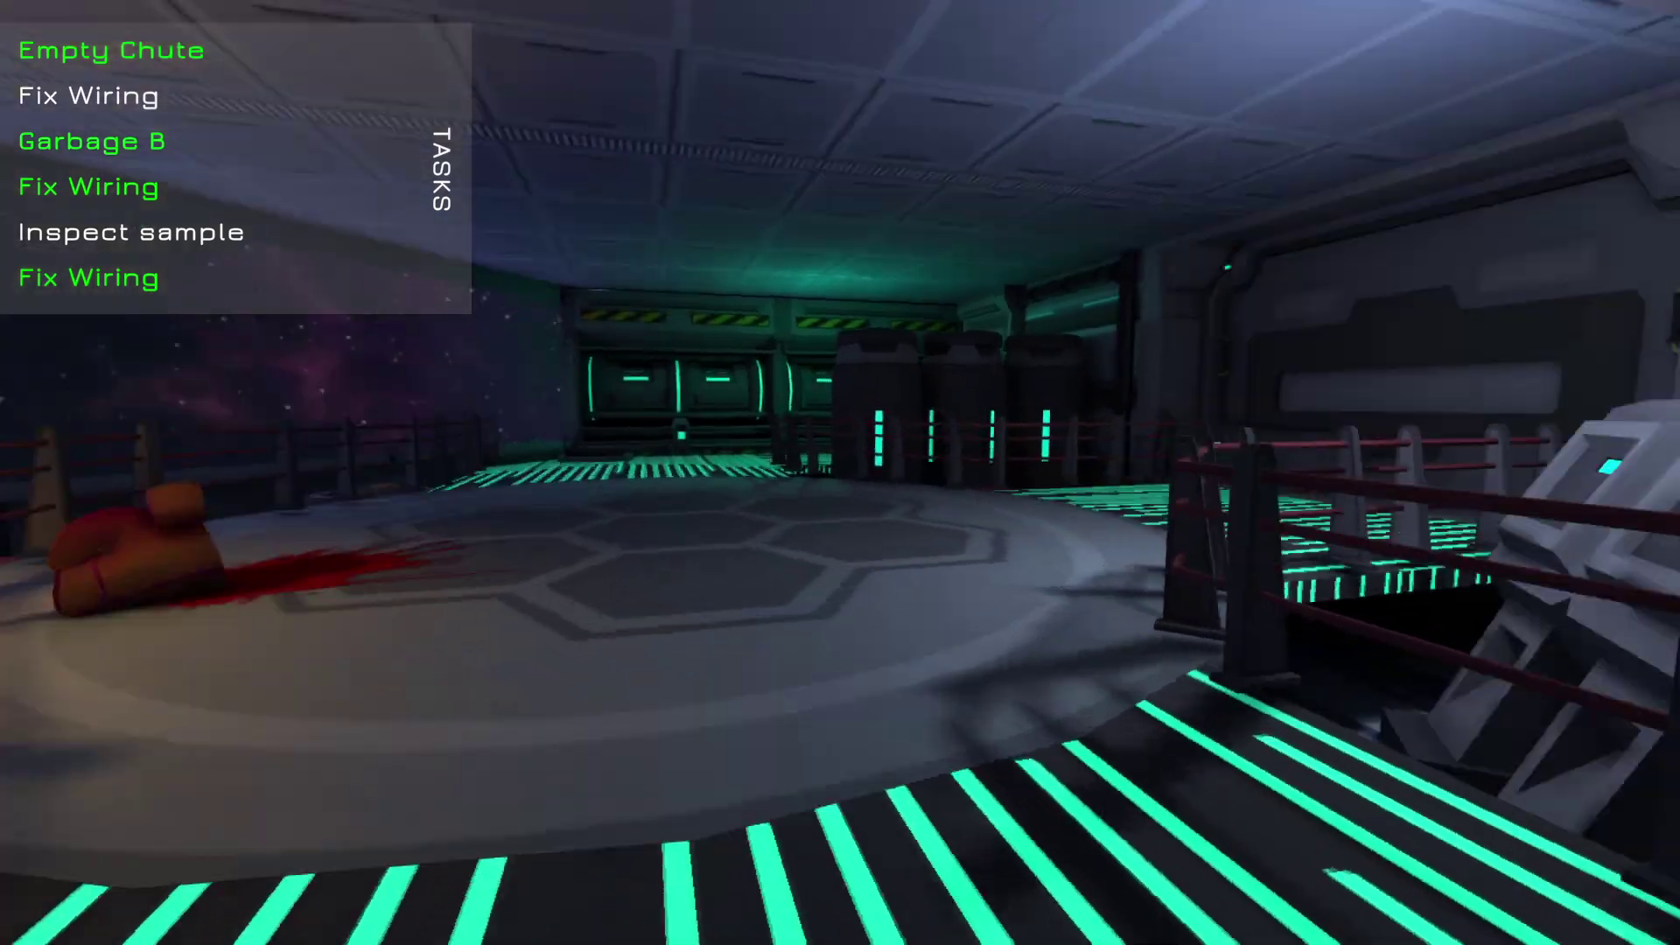
key(Tab)
key(Tab)
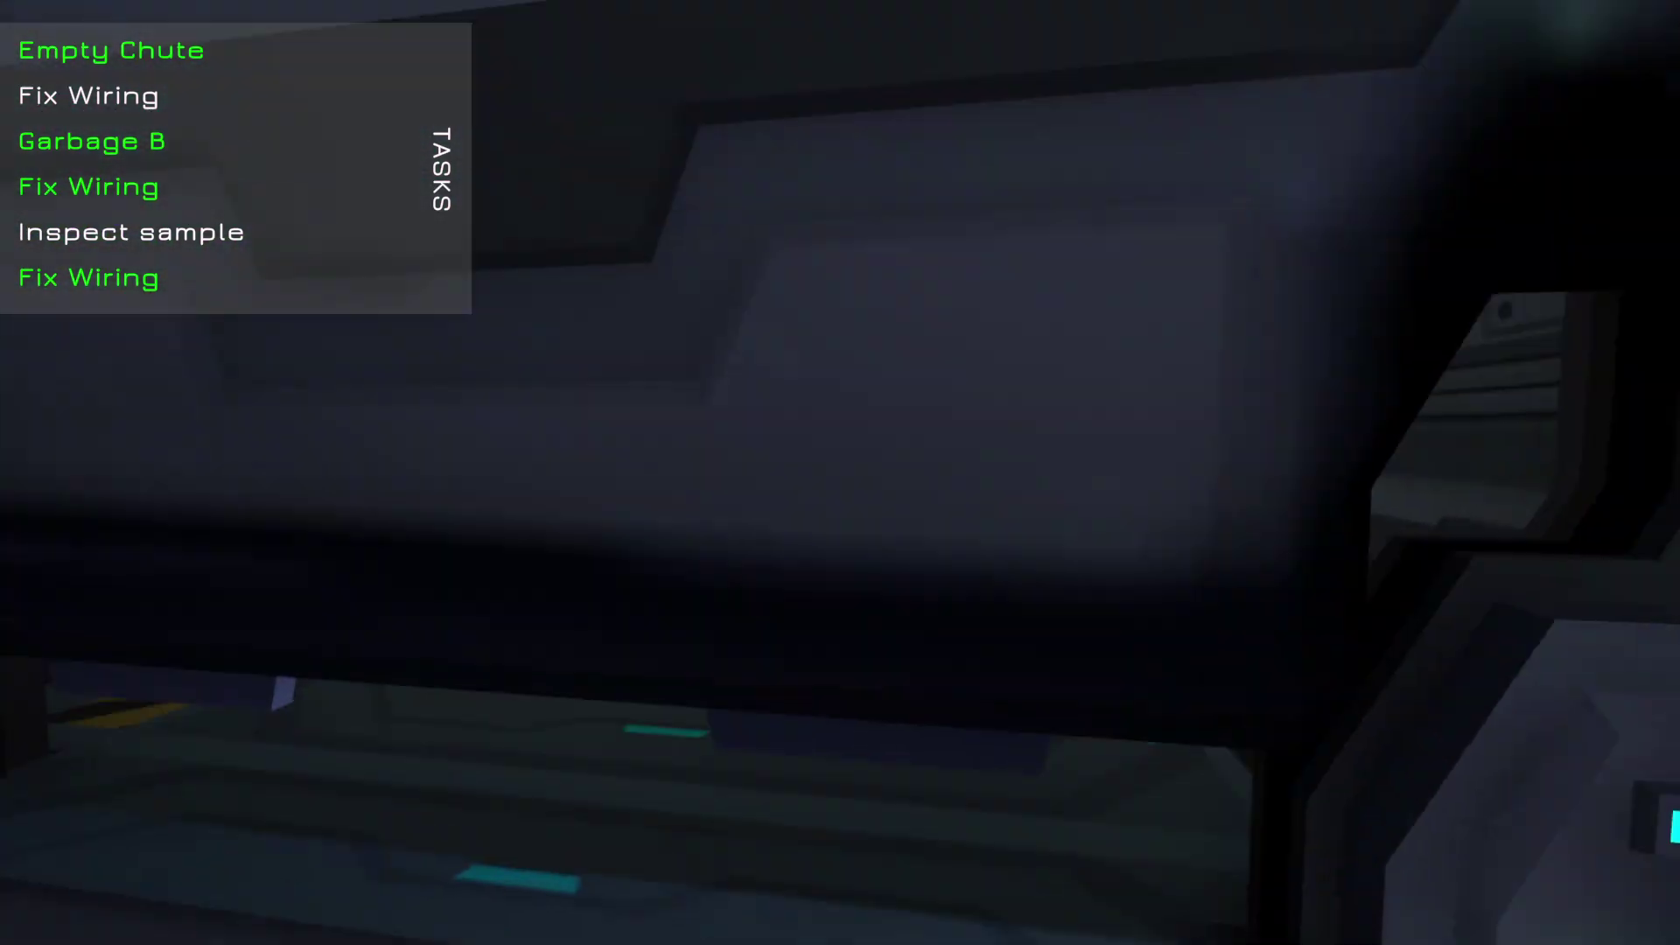
key(Tab)
key(Tab)
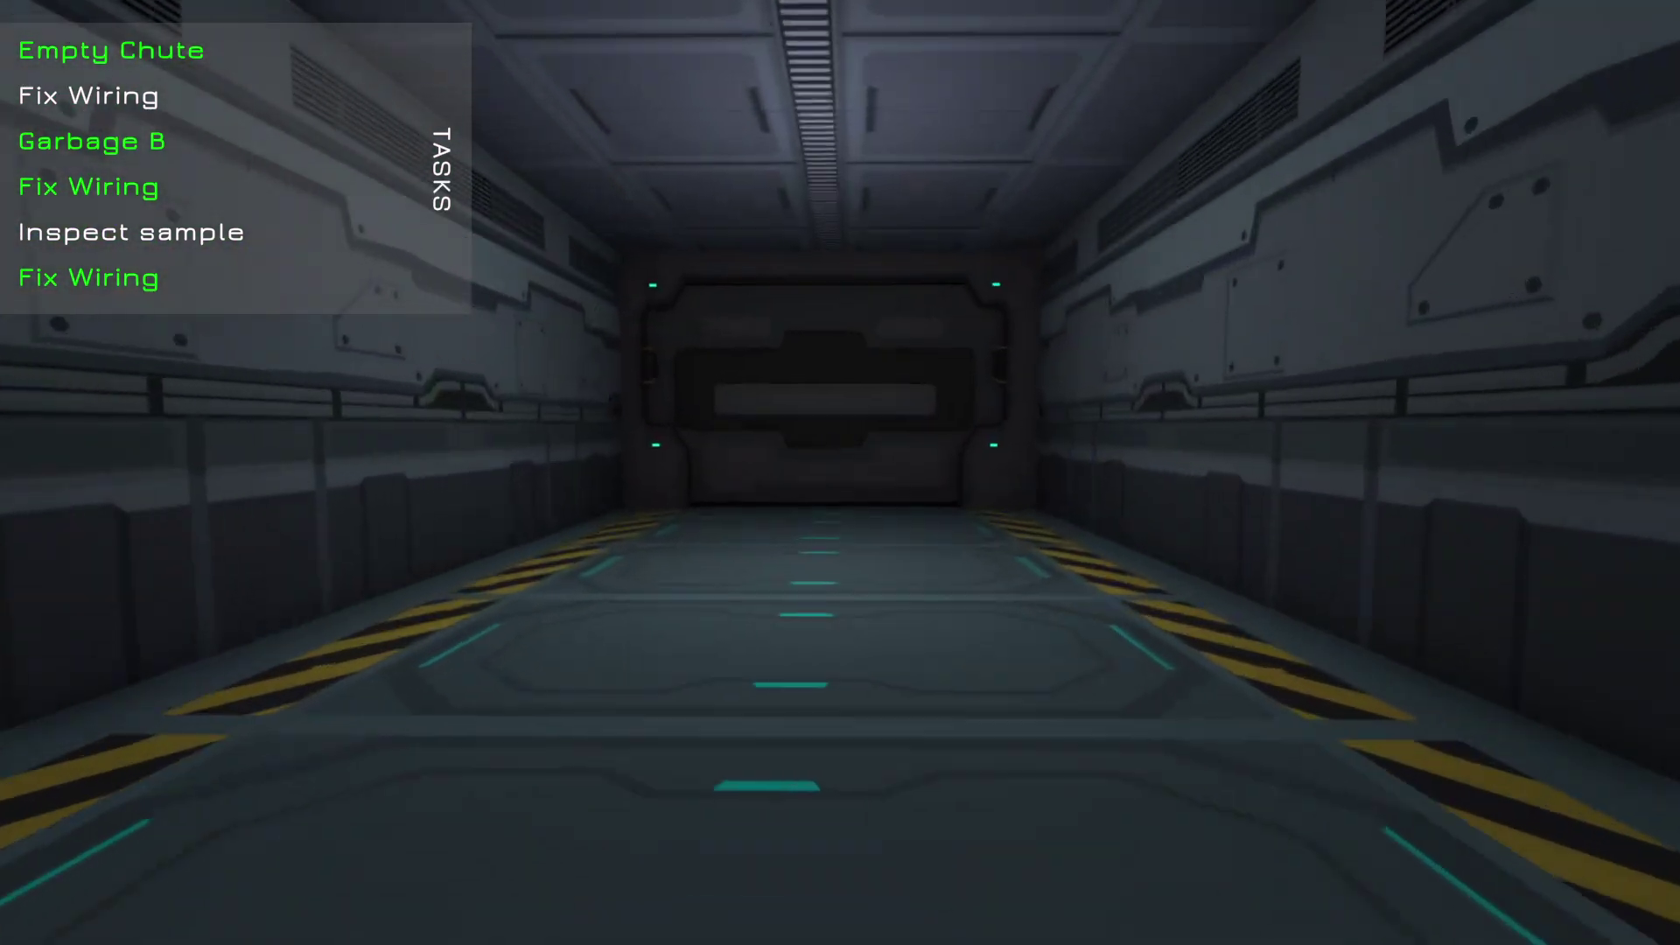
key(Tab)
key(Tab)
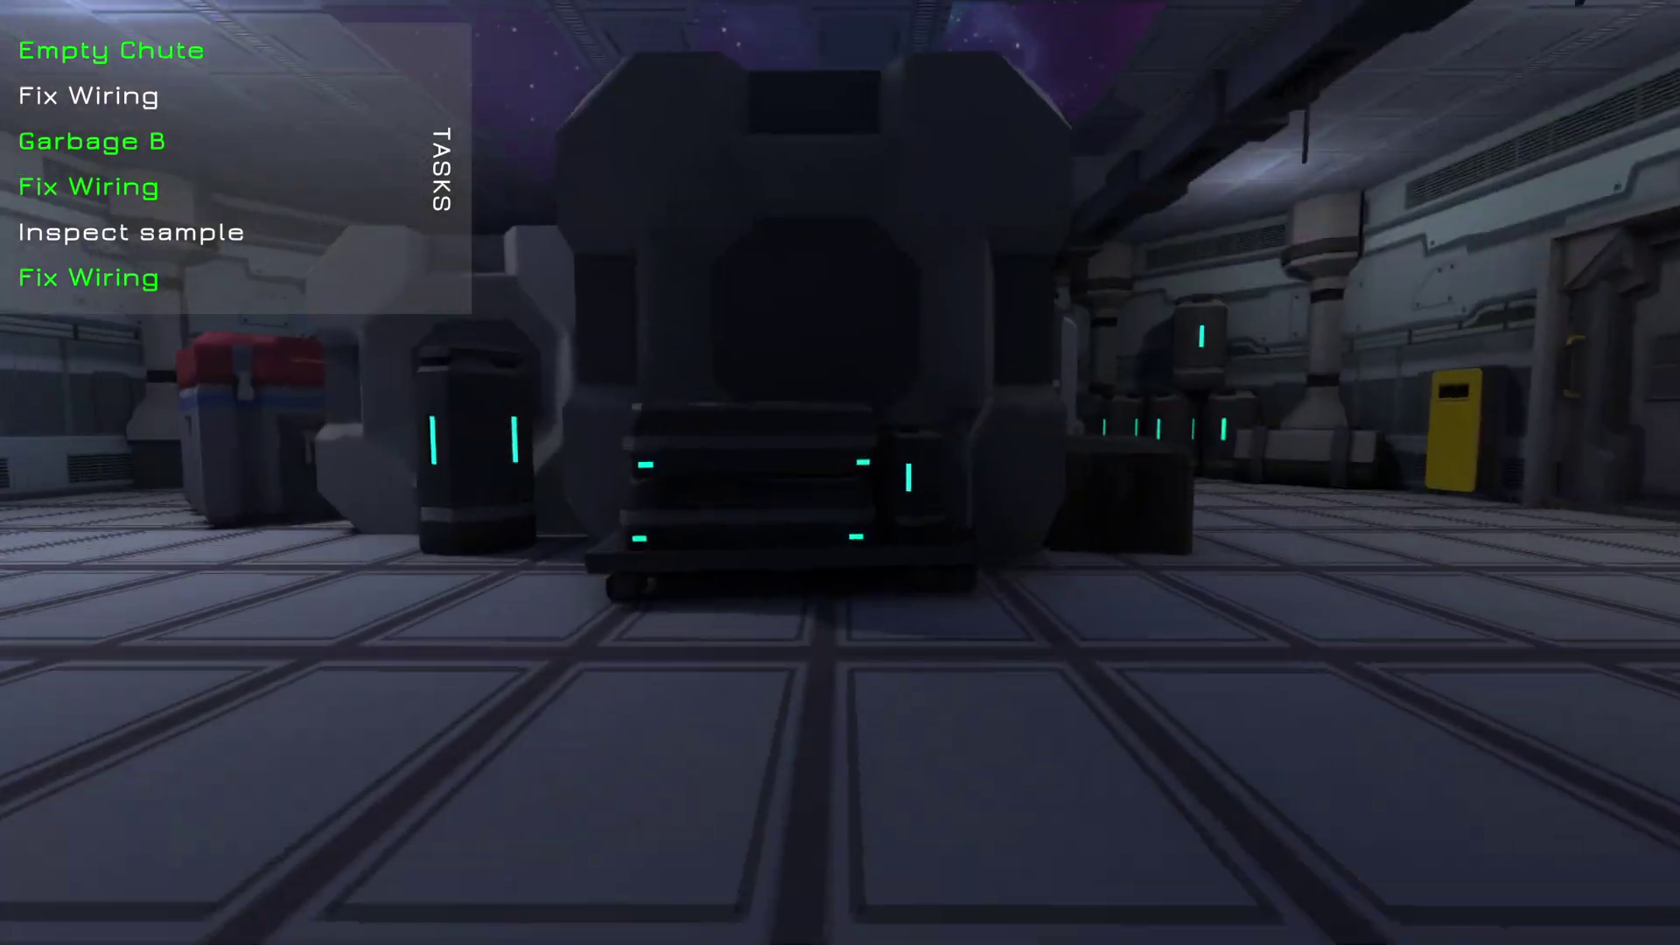
key(Tab)
key(Tab)
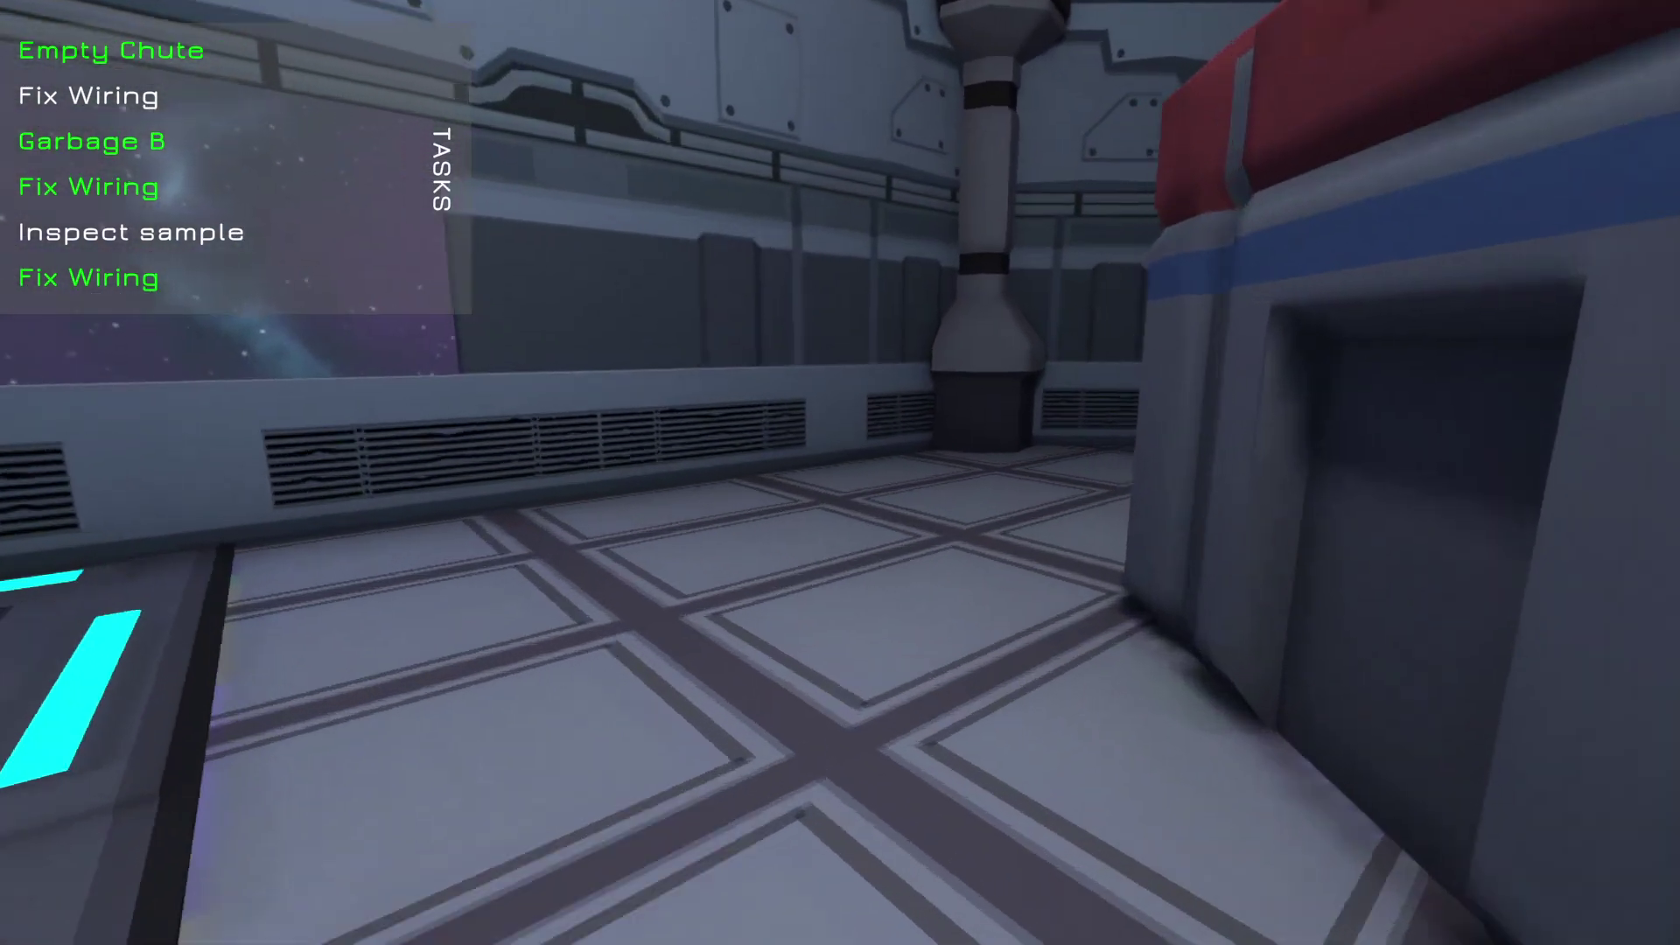
Head left down the corridor to the yellow wiring locker
key(Tab)
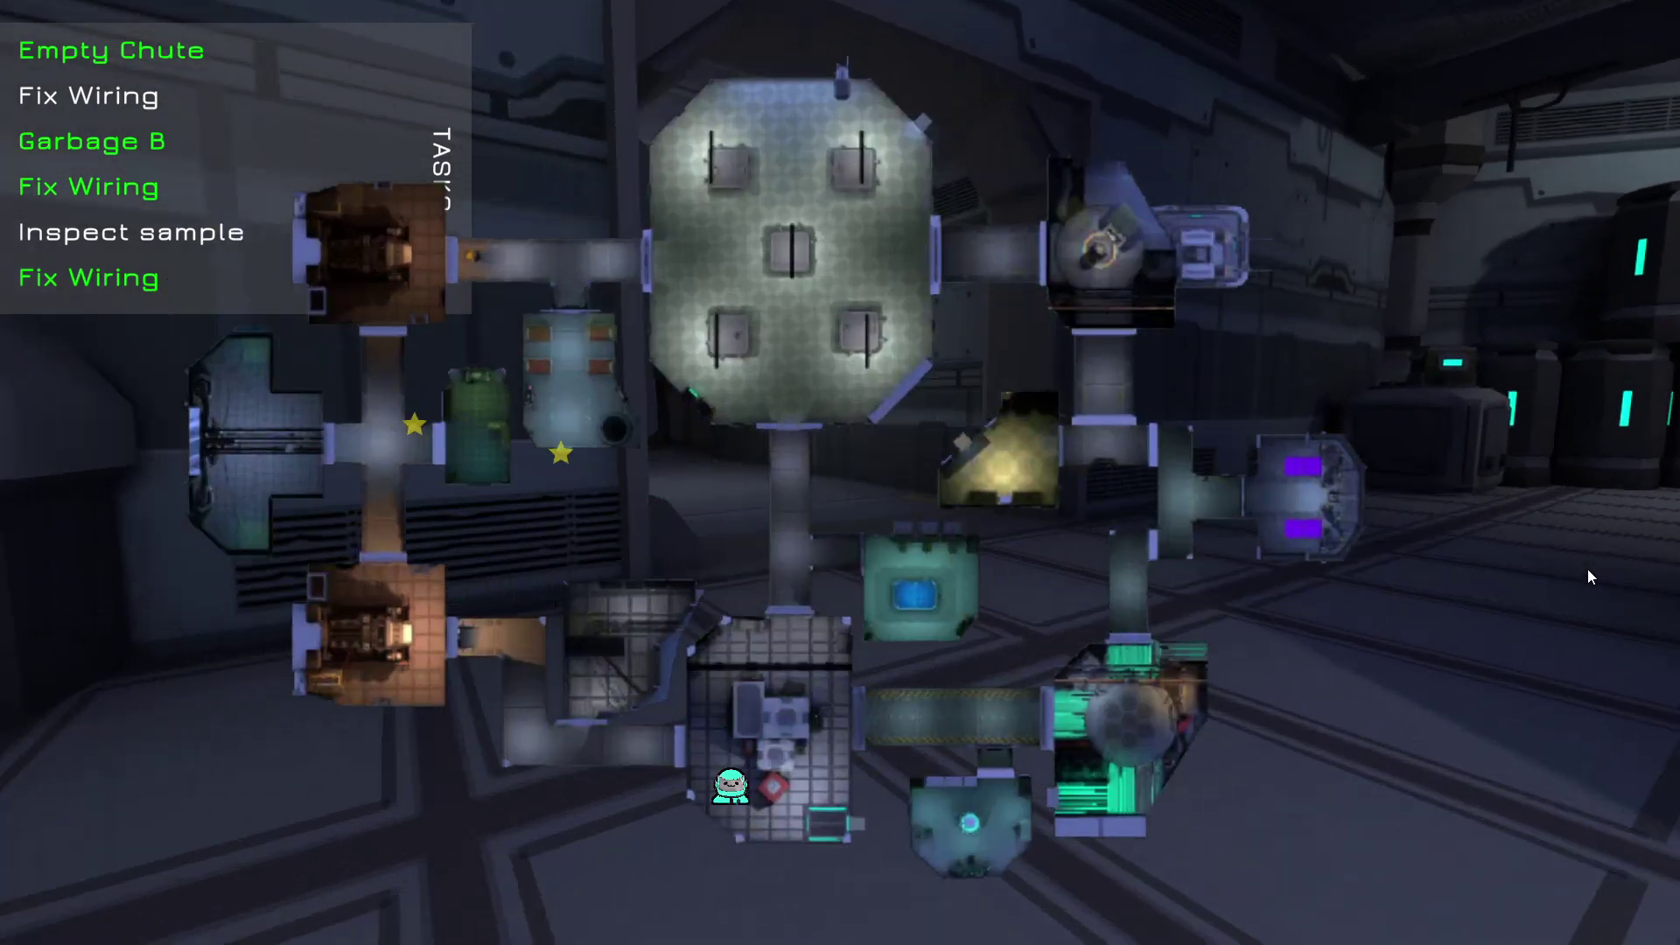
key(Tab)
key(Tab)
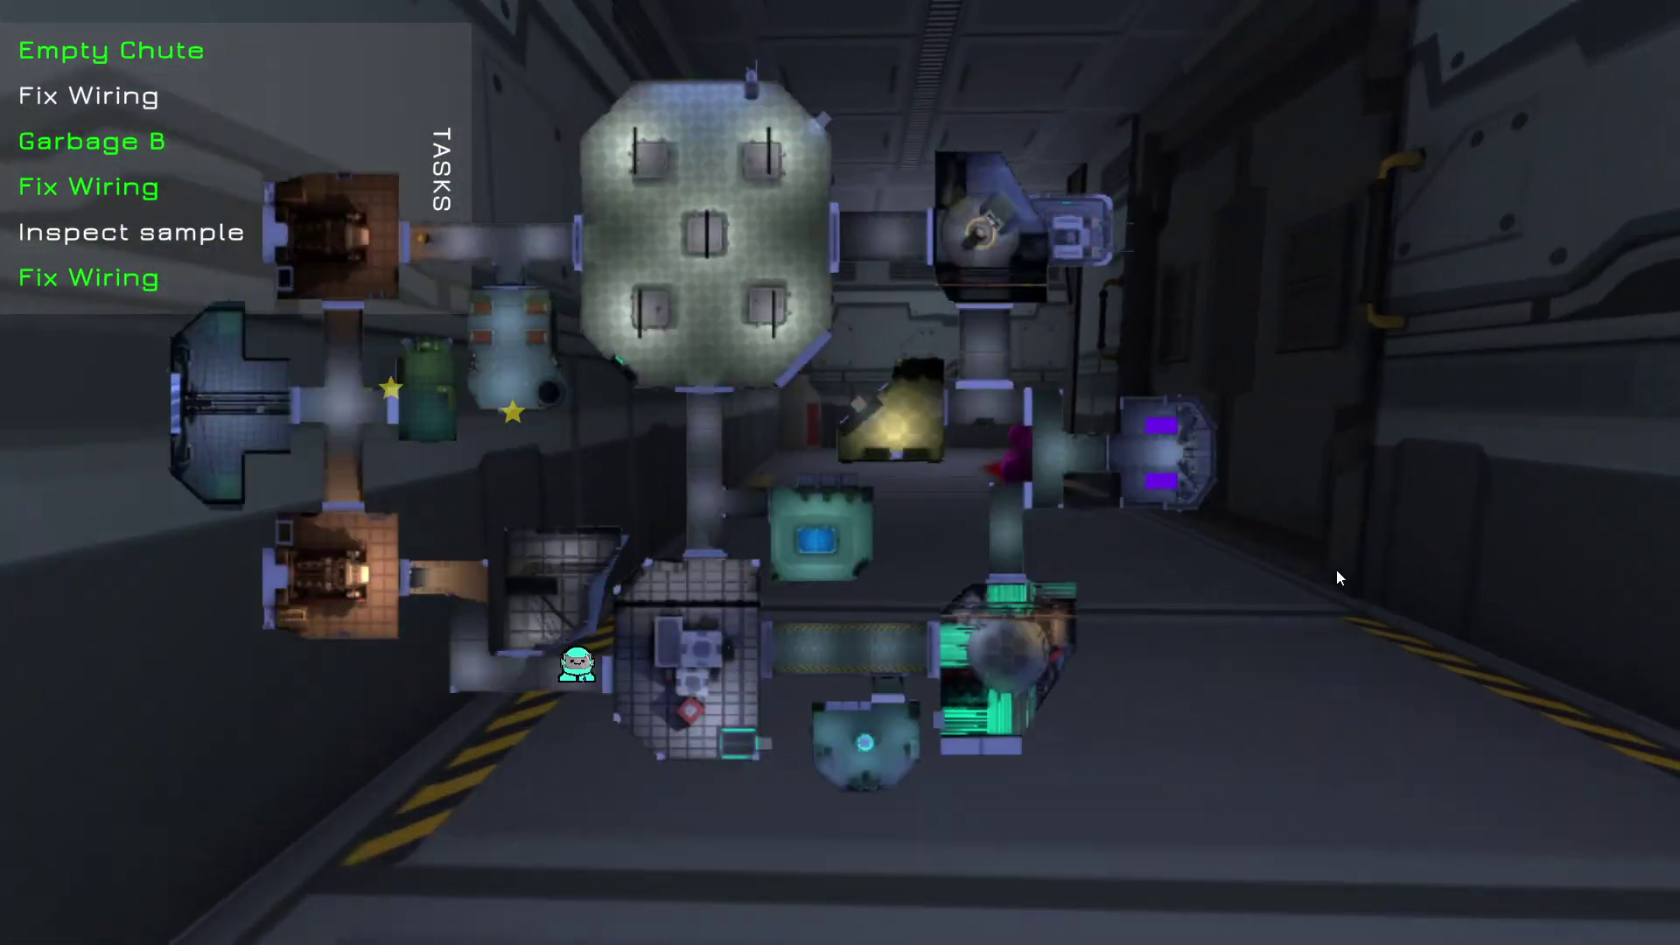
key(Tab)
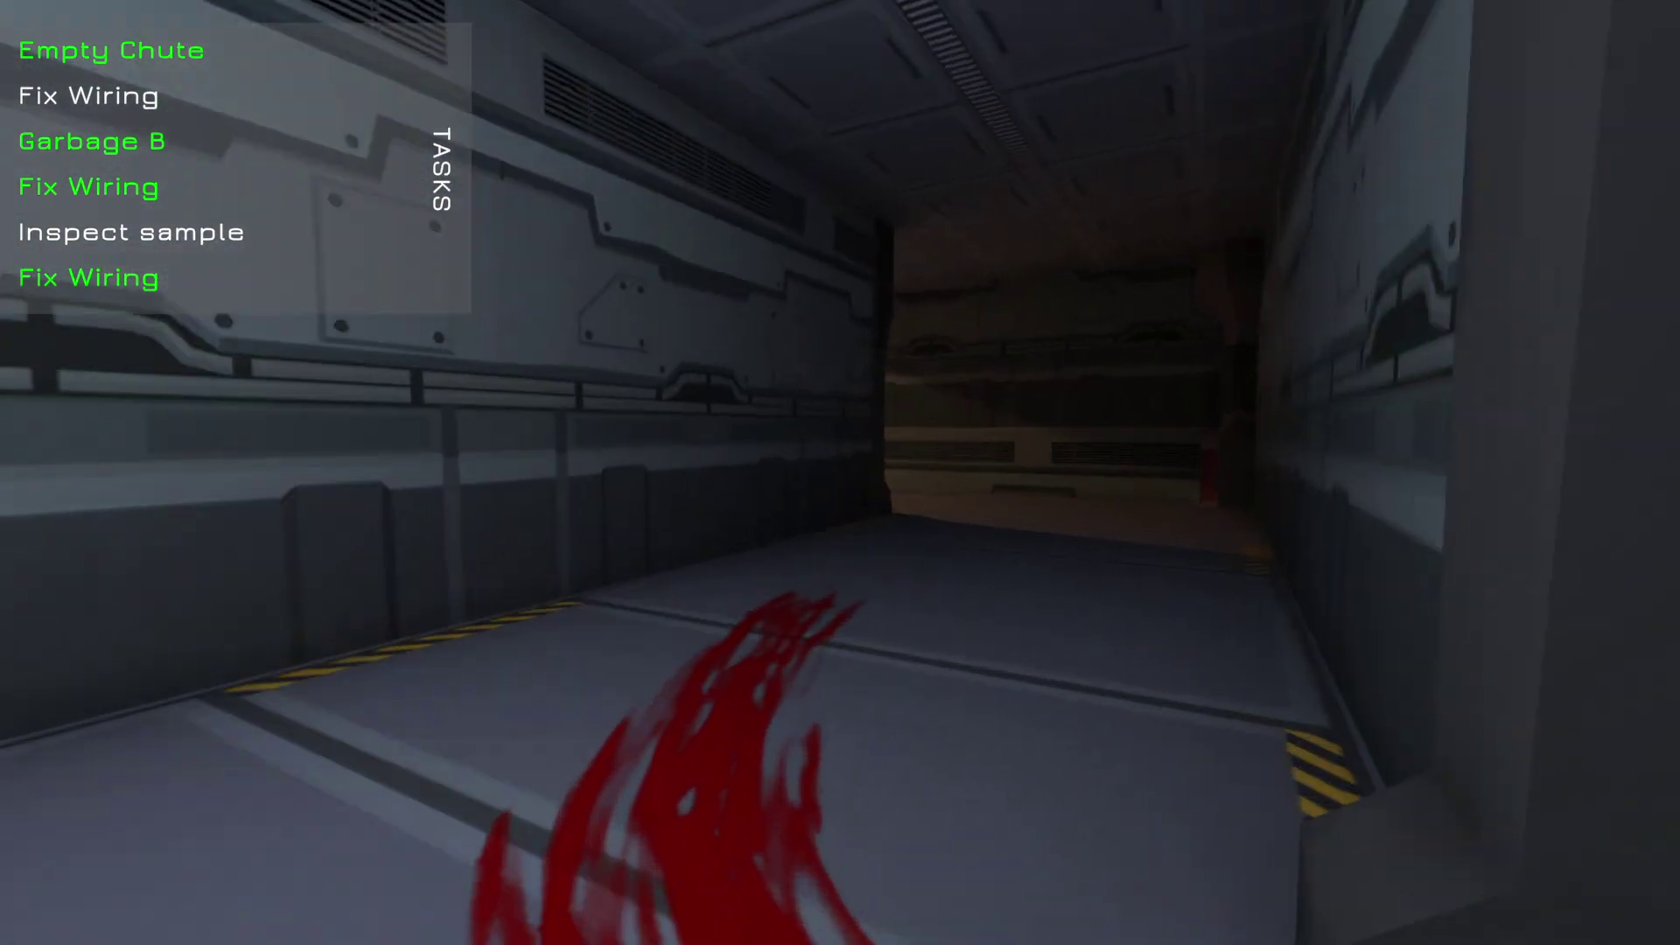
key(Tab)
key(Tab)
key(Tab)
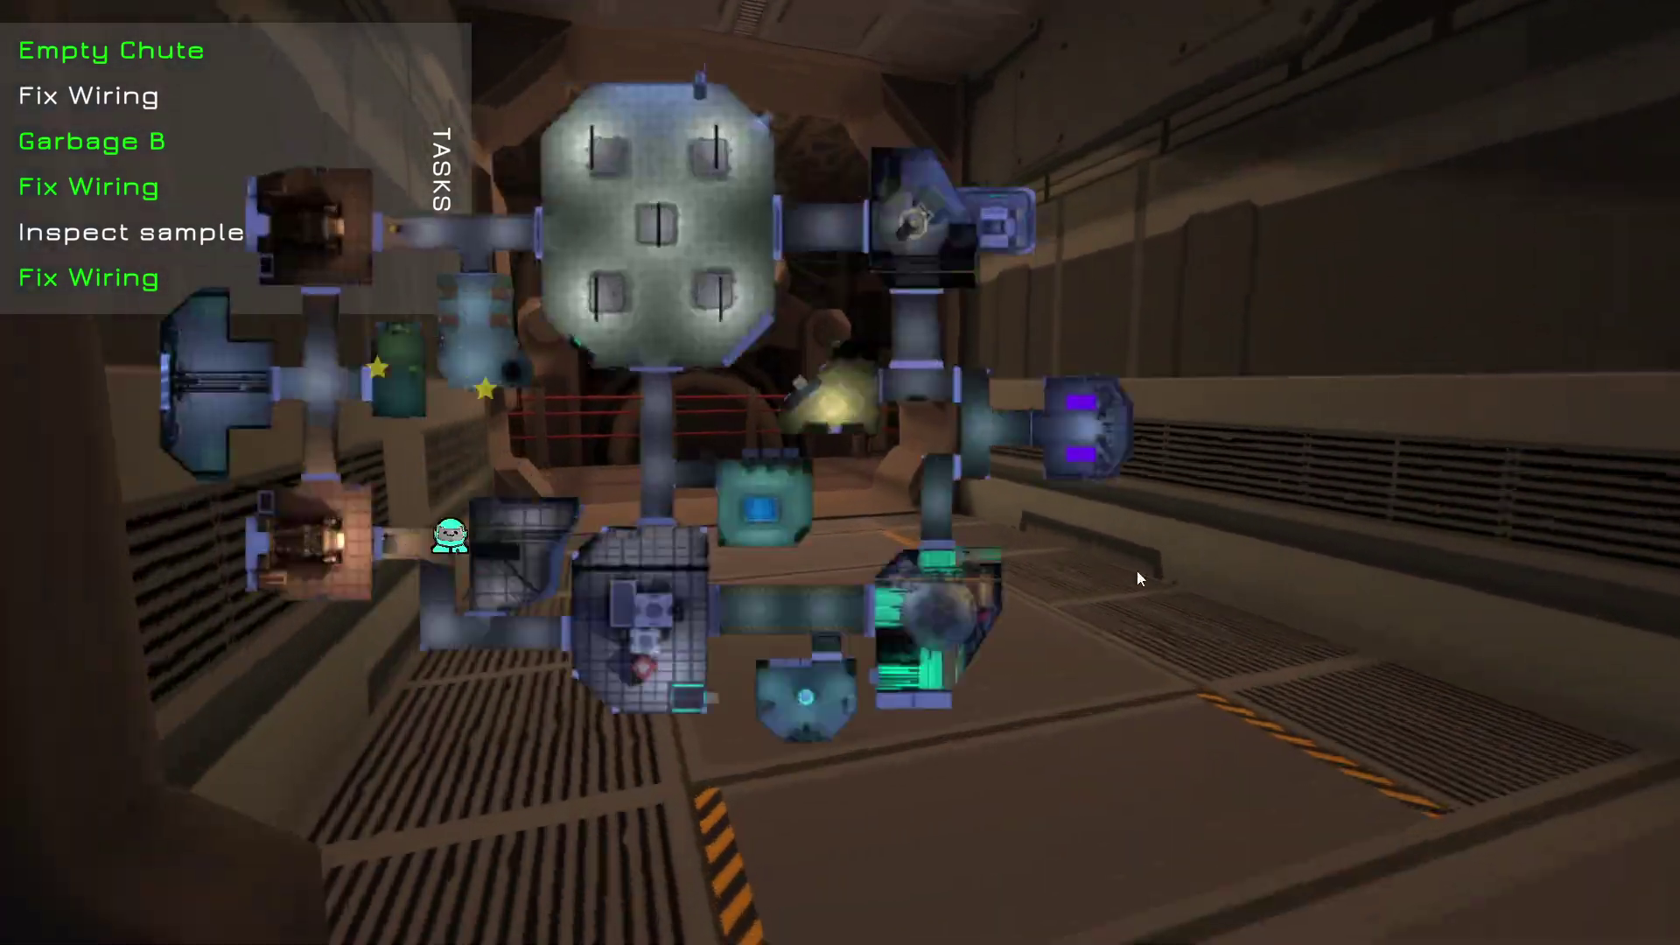
key(Tab)
key(Tab)
key(Tab)
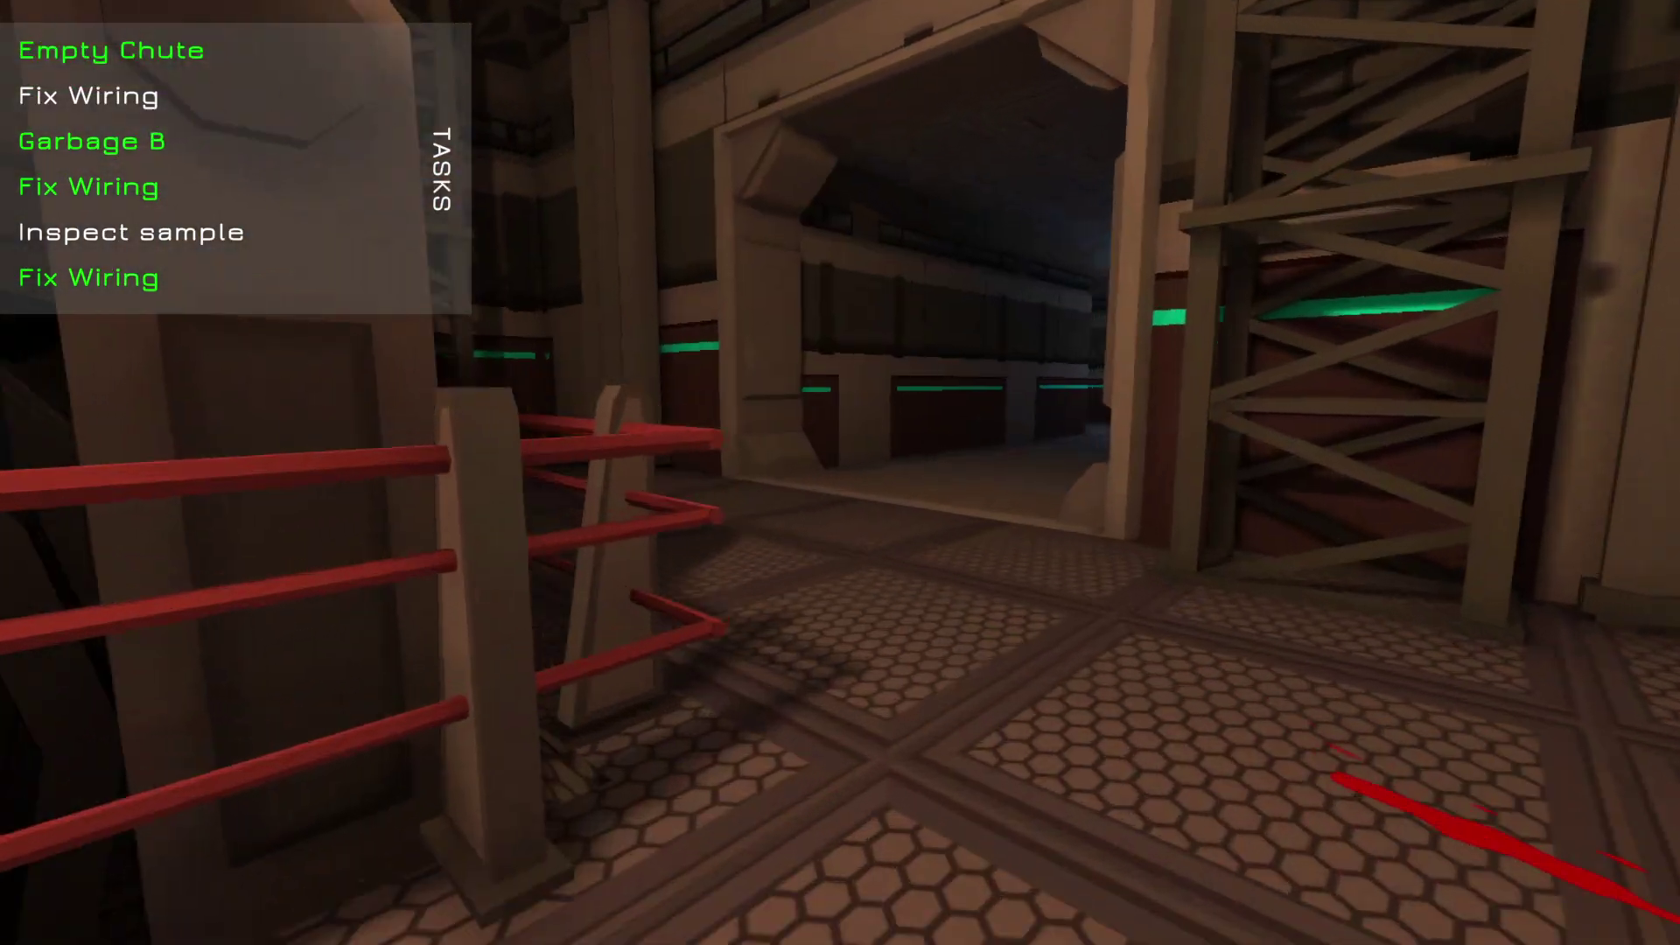
key(Tab)
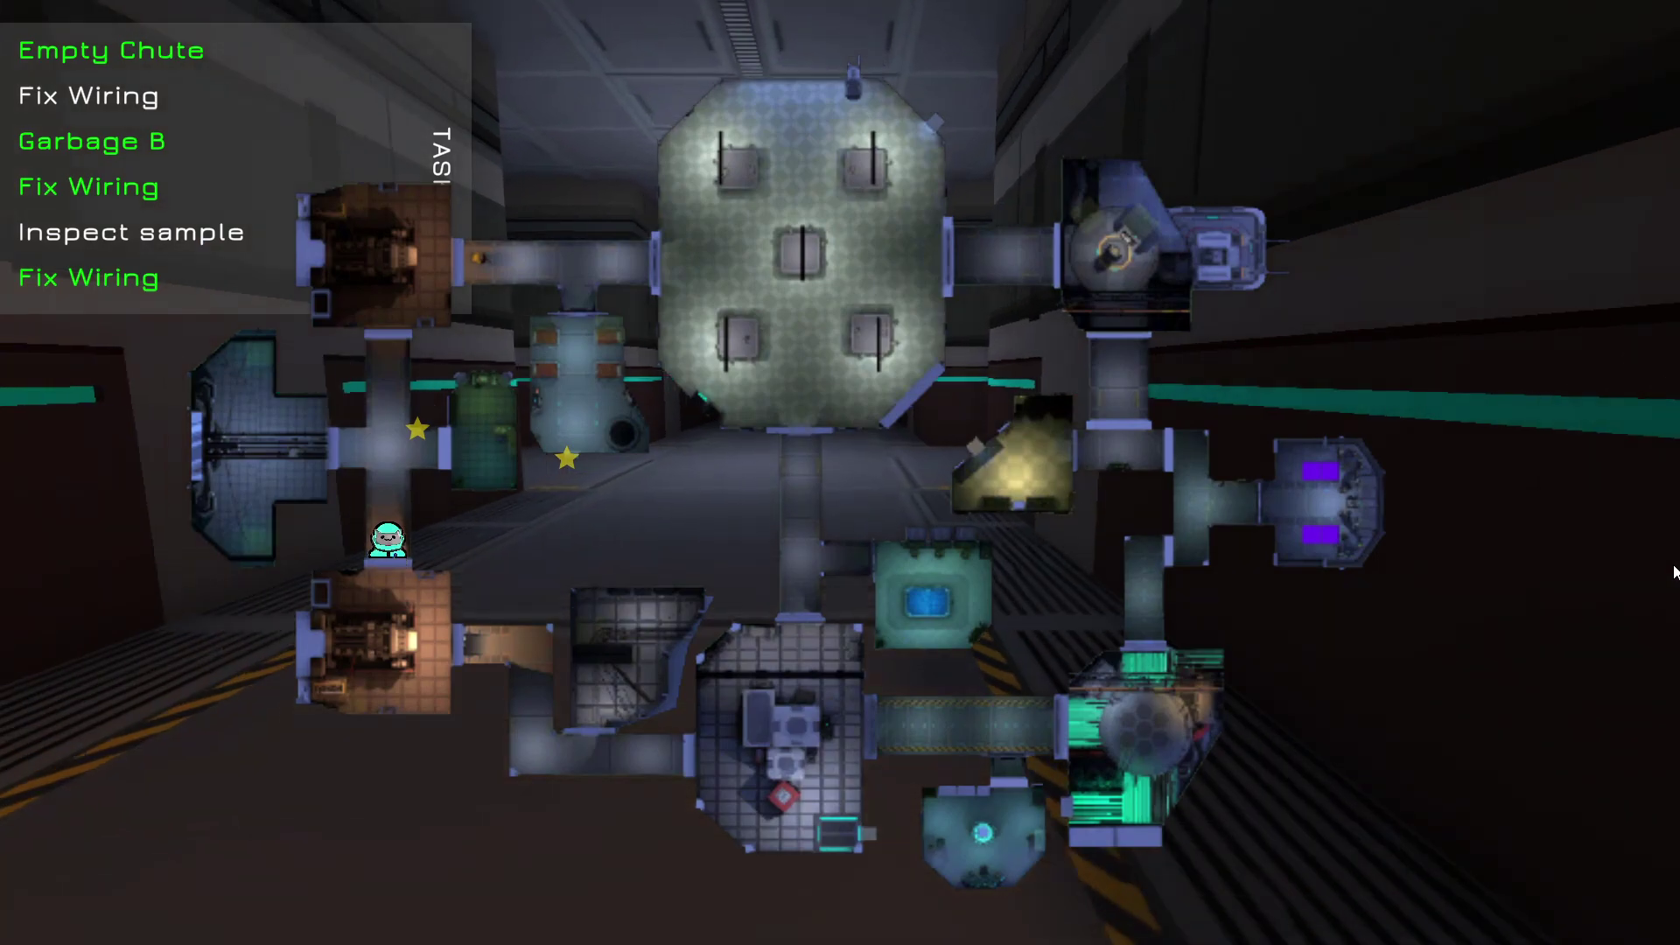
key(Tab)
key(w)
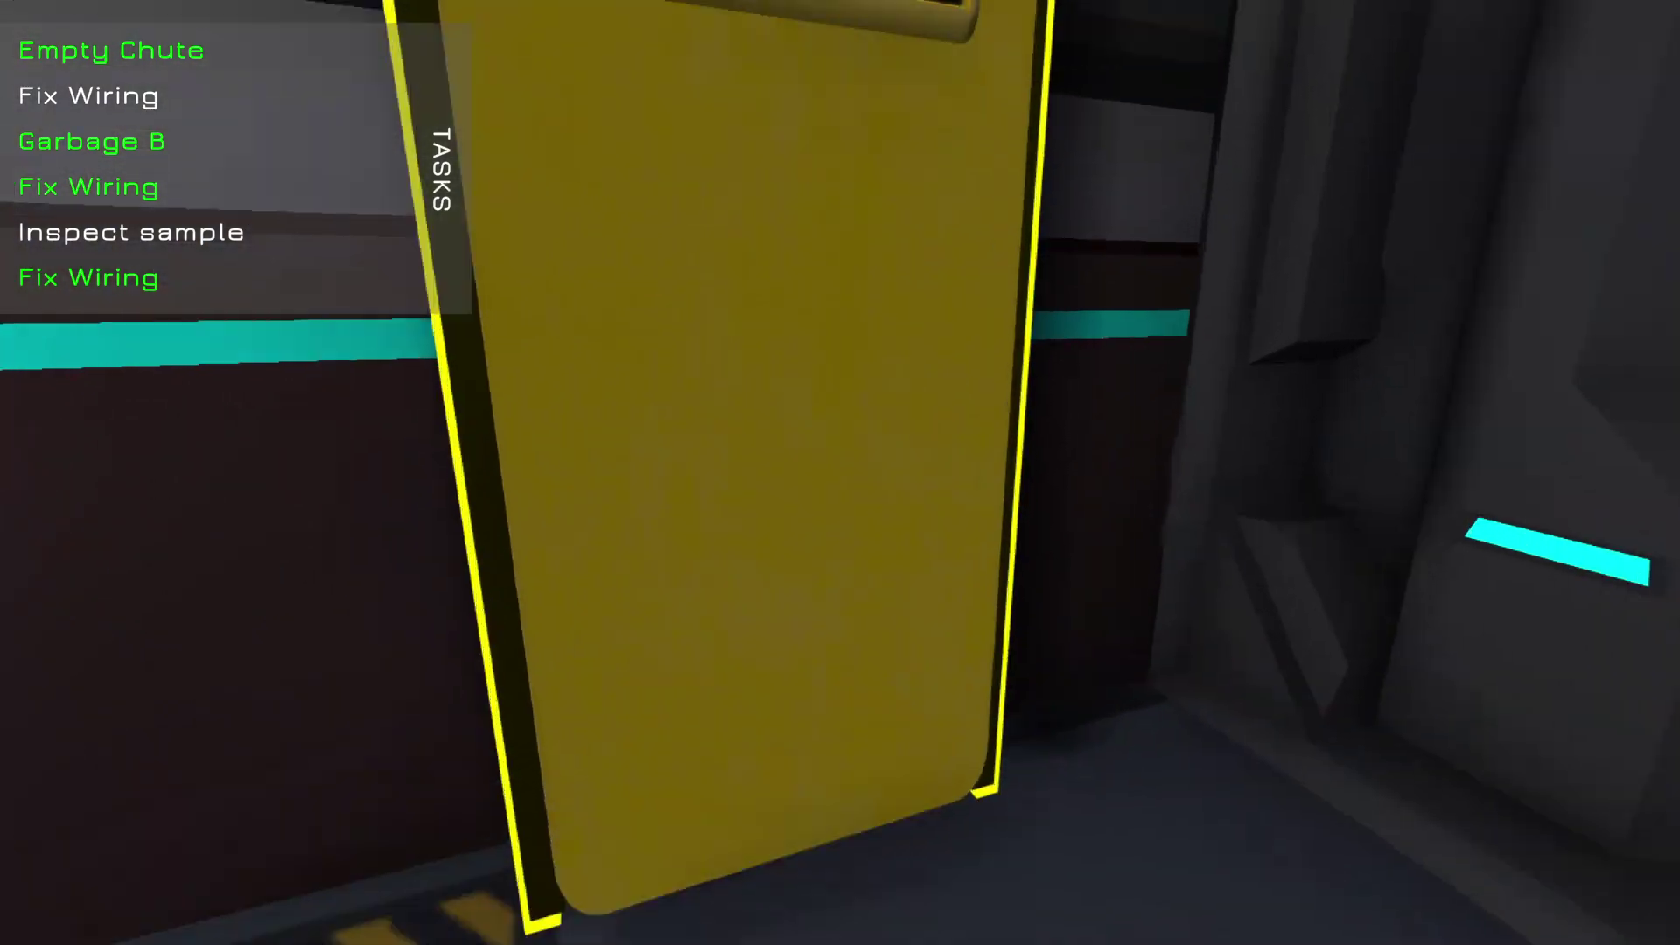
Match the coloured wires at the locker, then exit and bring up the map
key(f)
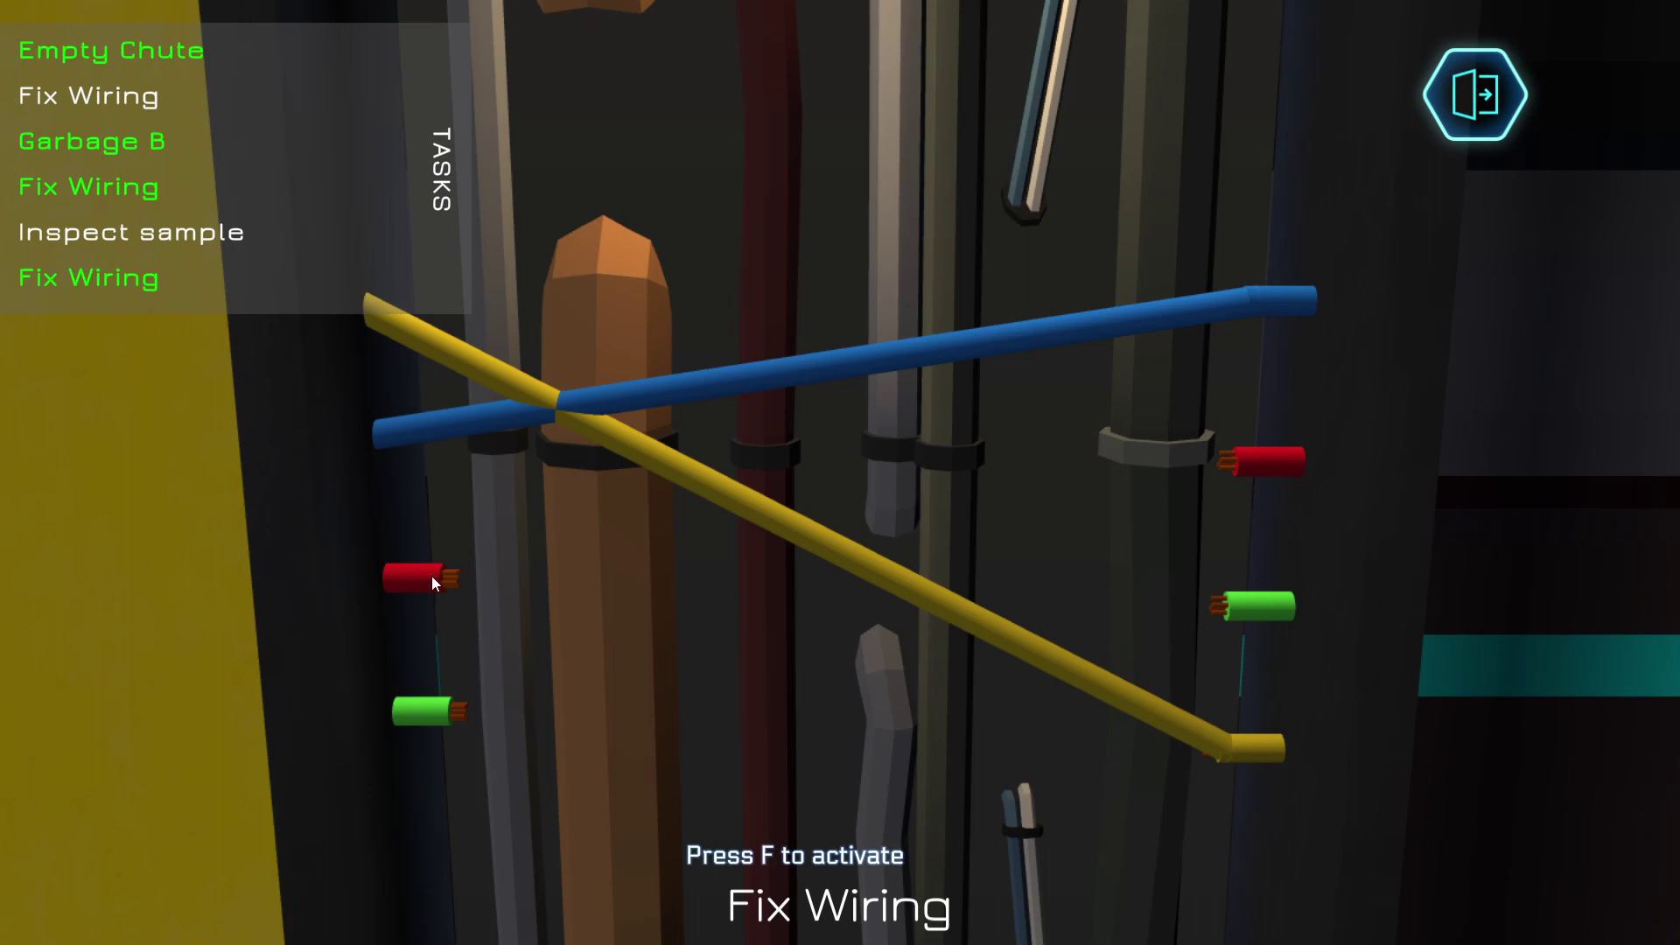
key(Escape)
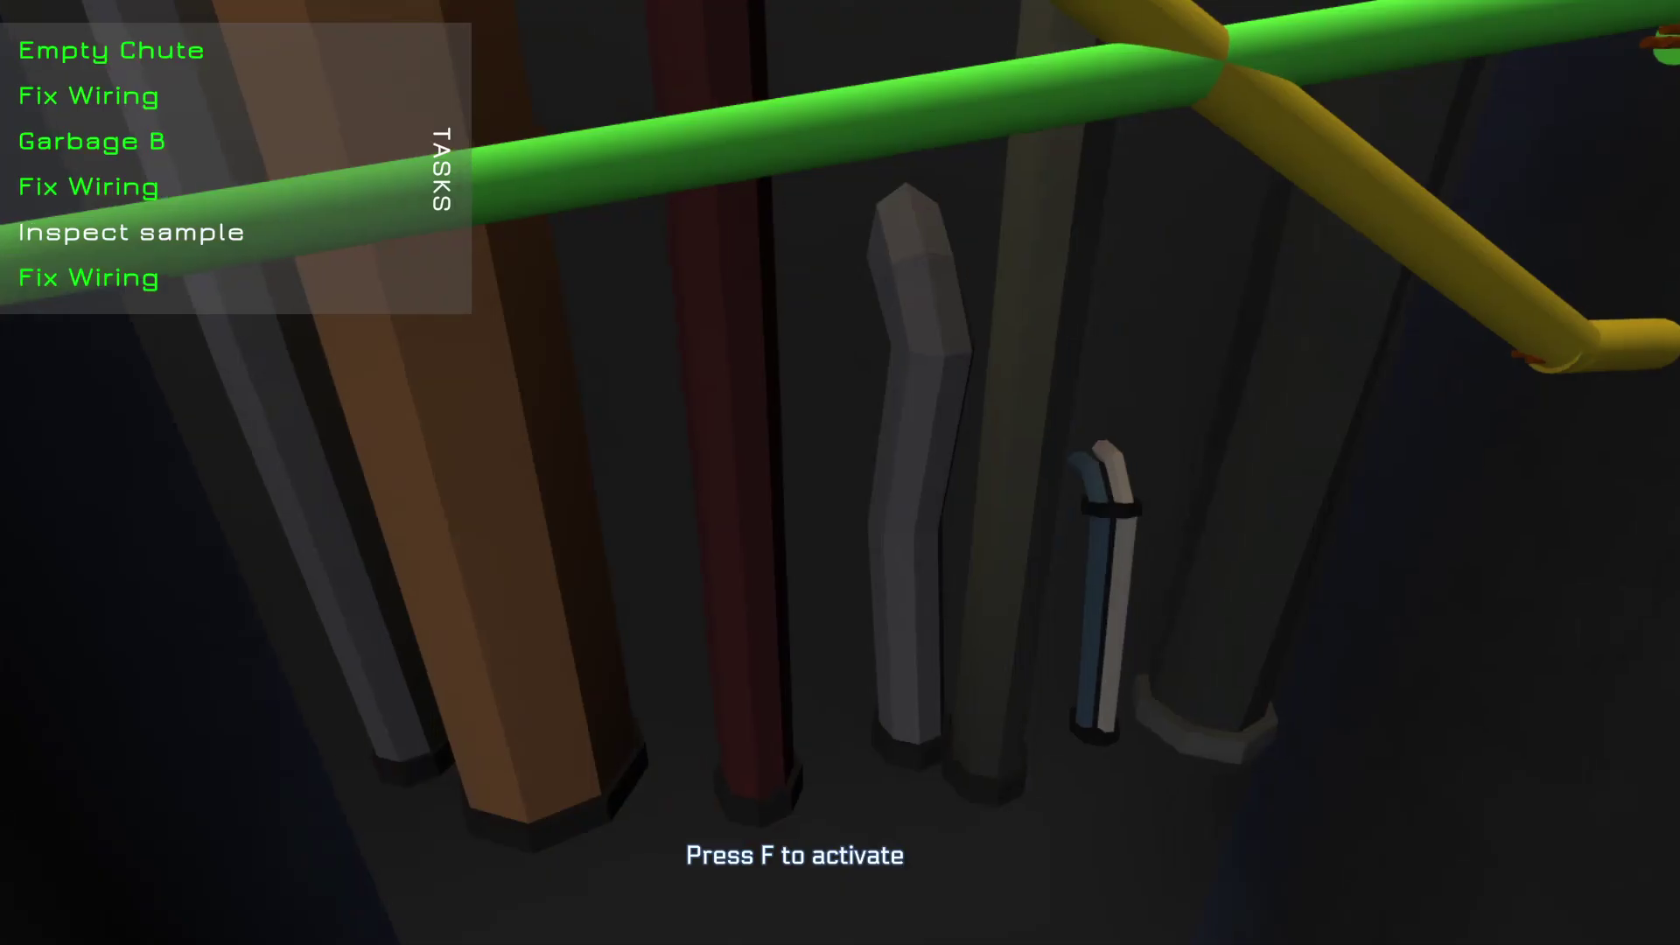
key(Tab)
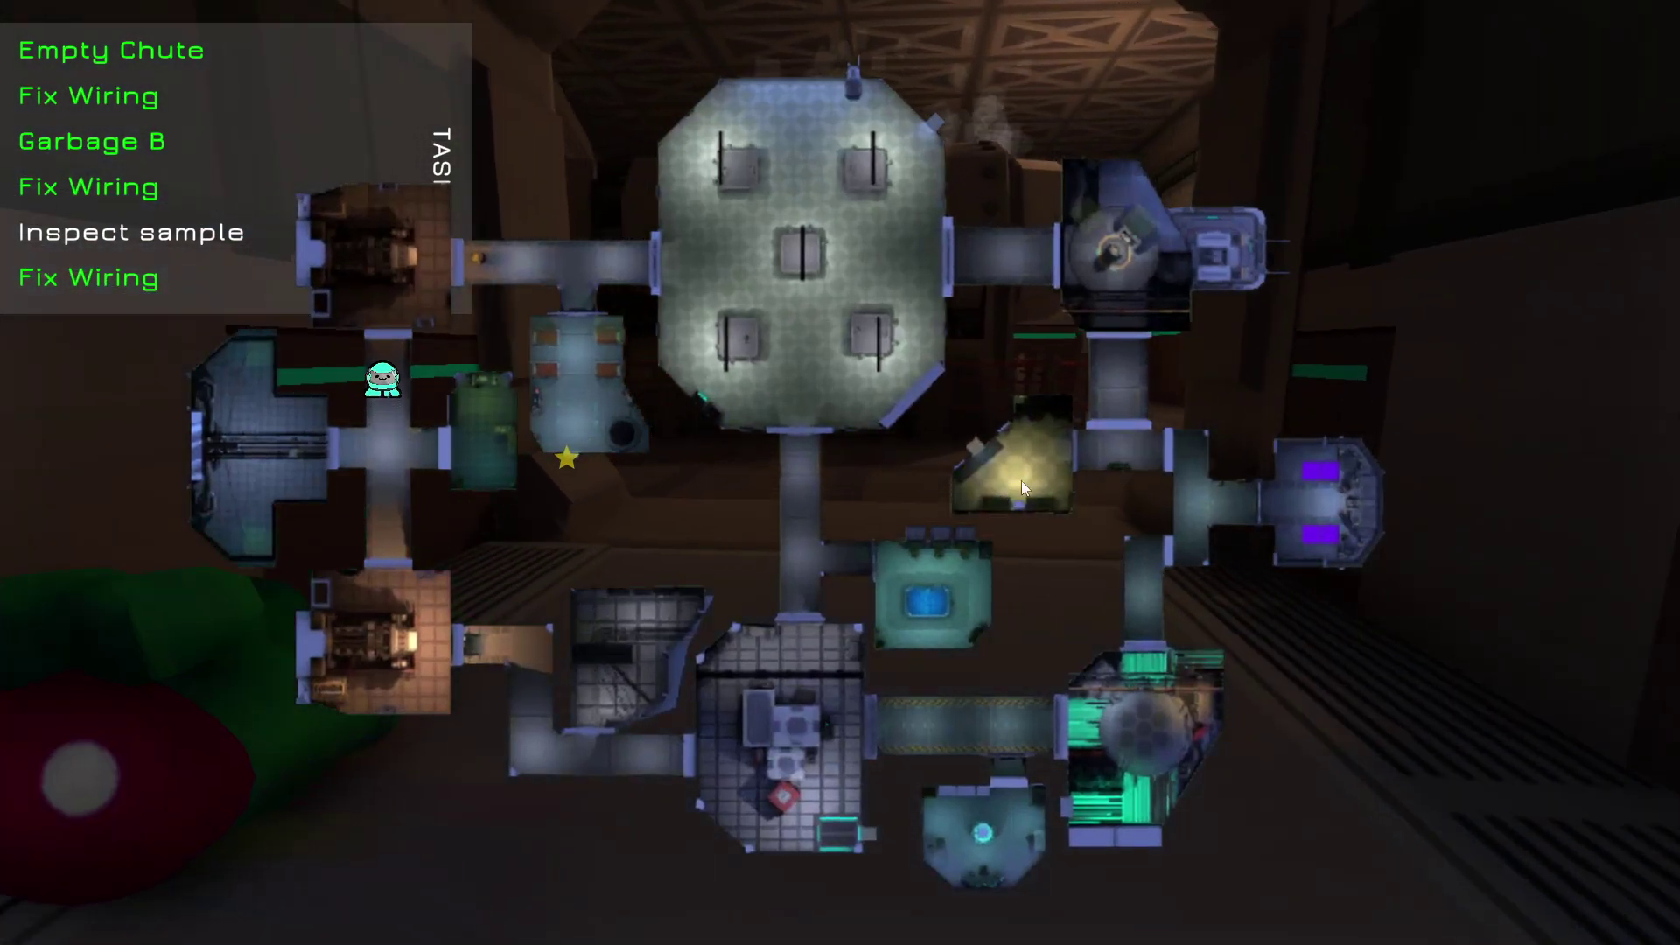
Walk down the corridor past the body into the medical room
key(Tab)
key(w)
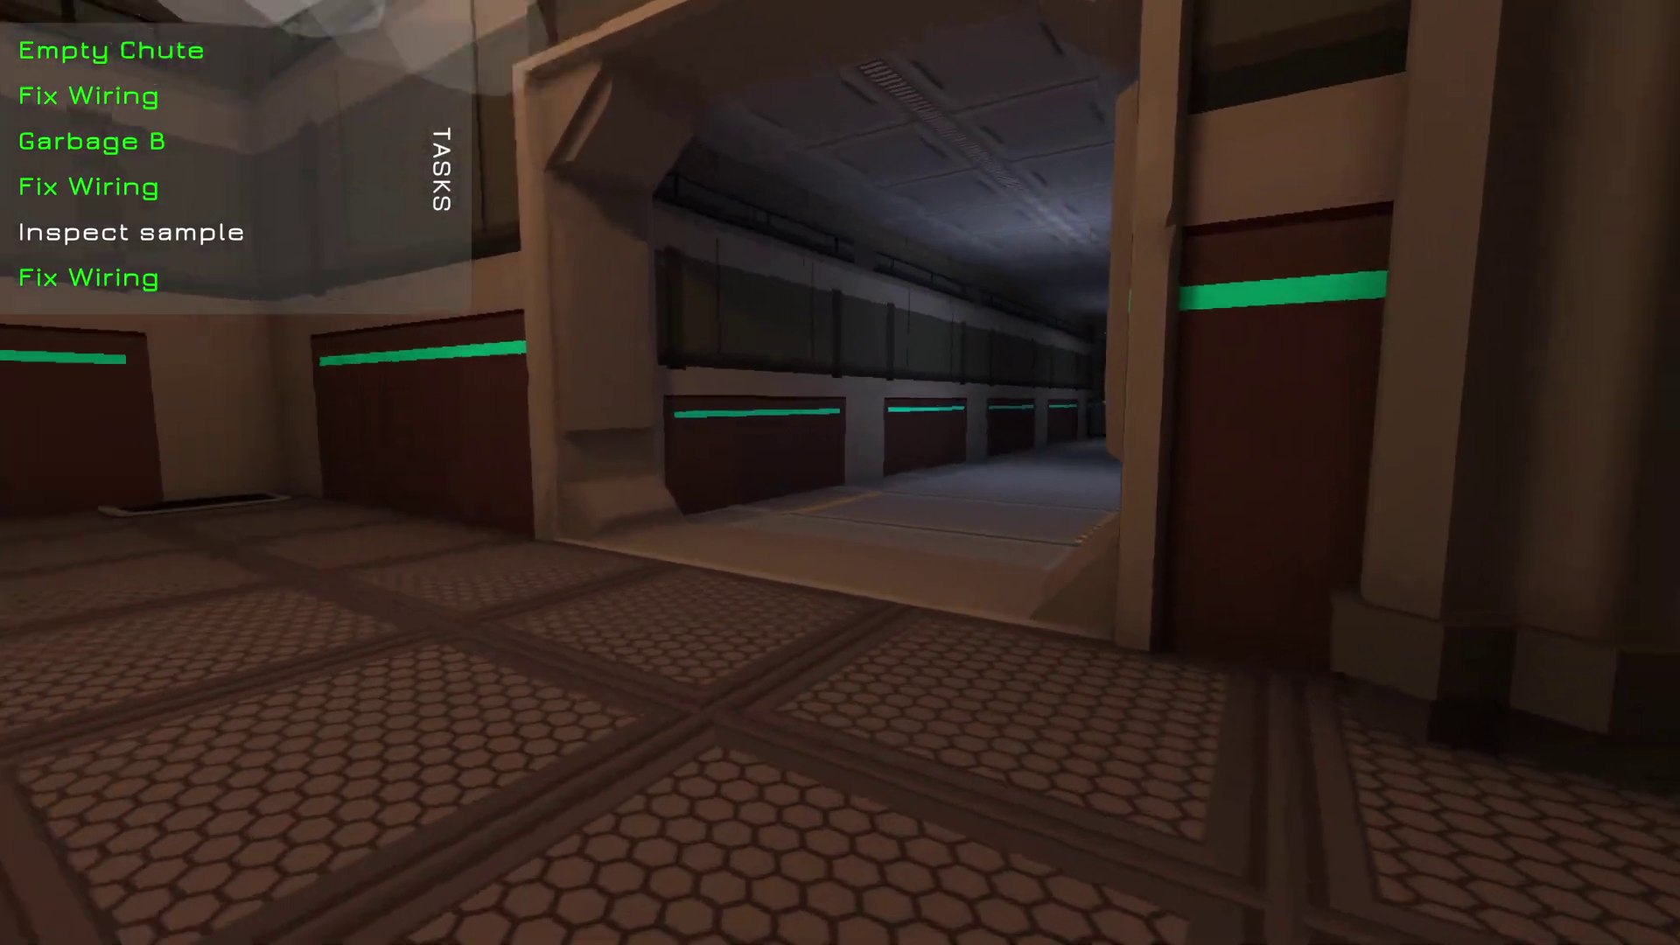
key(Tab)
key(Tab)
key(Tab)
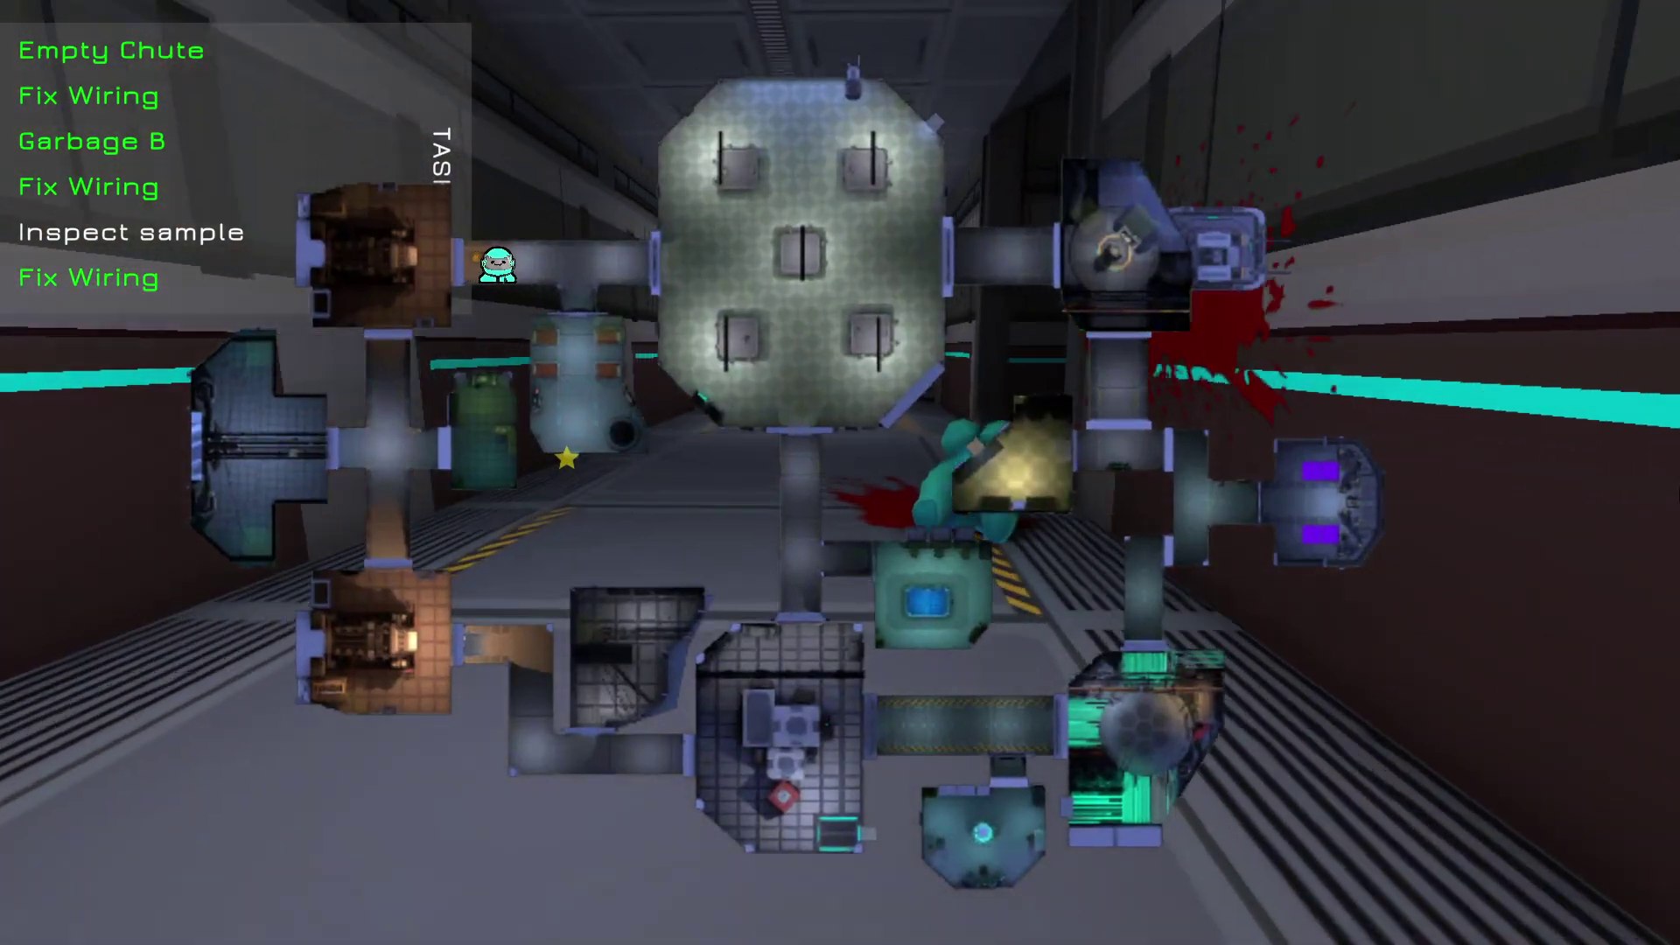
key(Tab)
key(w)
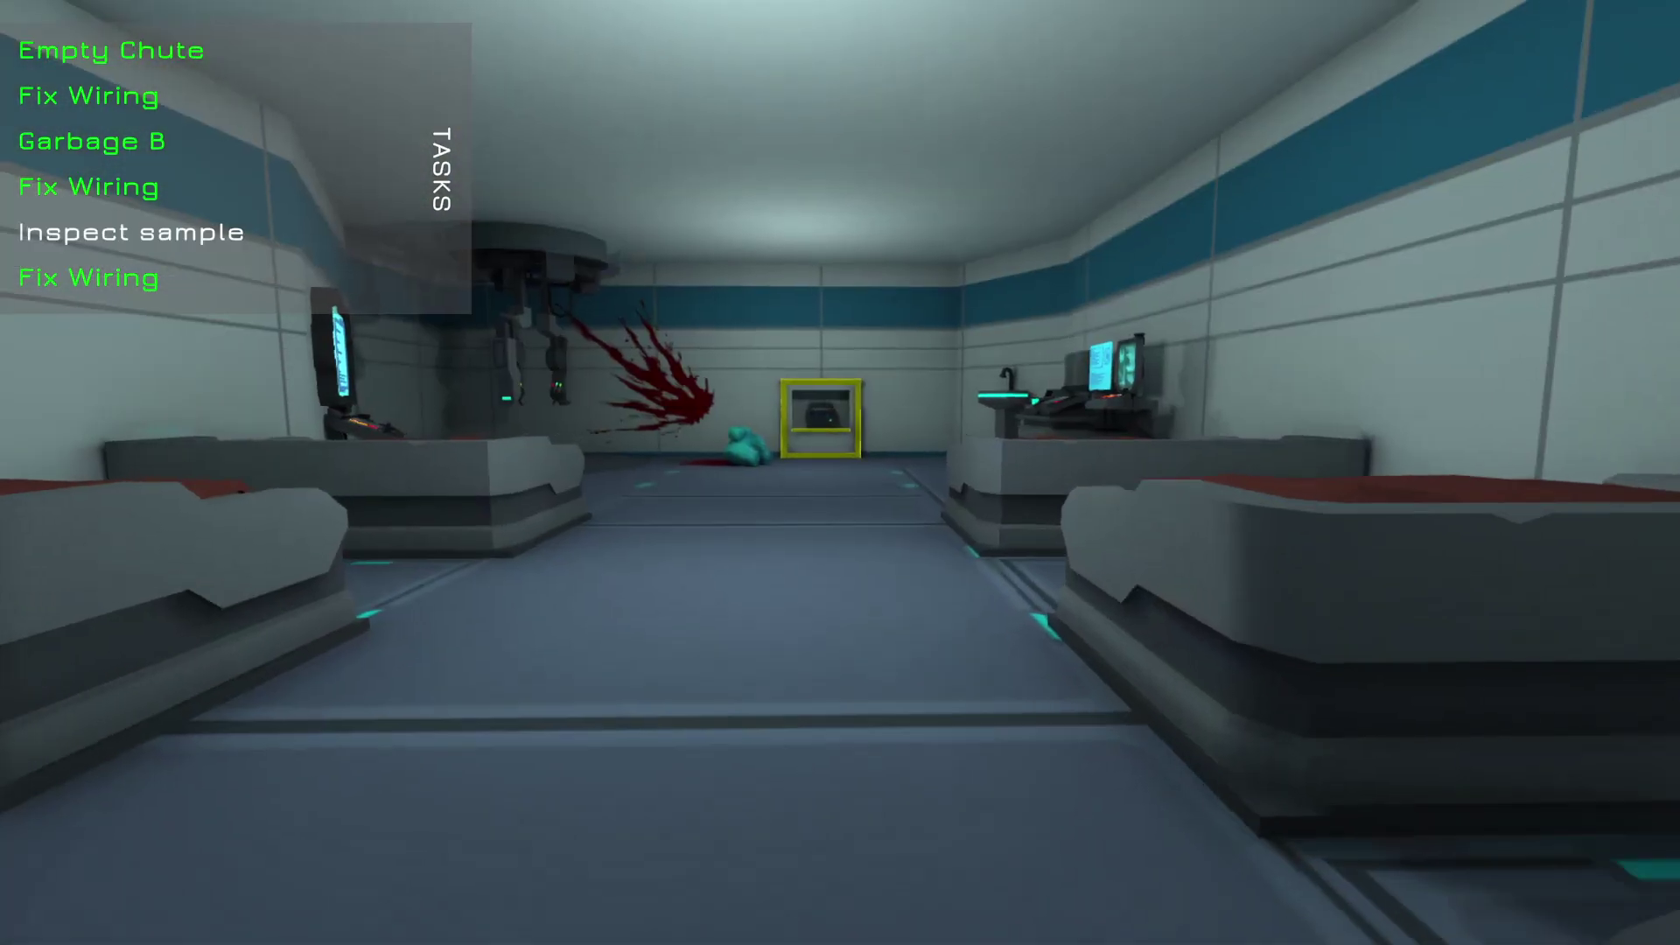
key(w)
key(w)
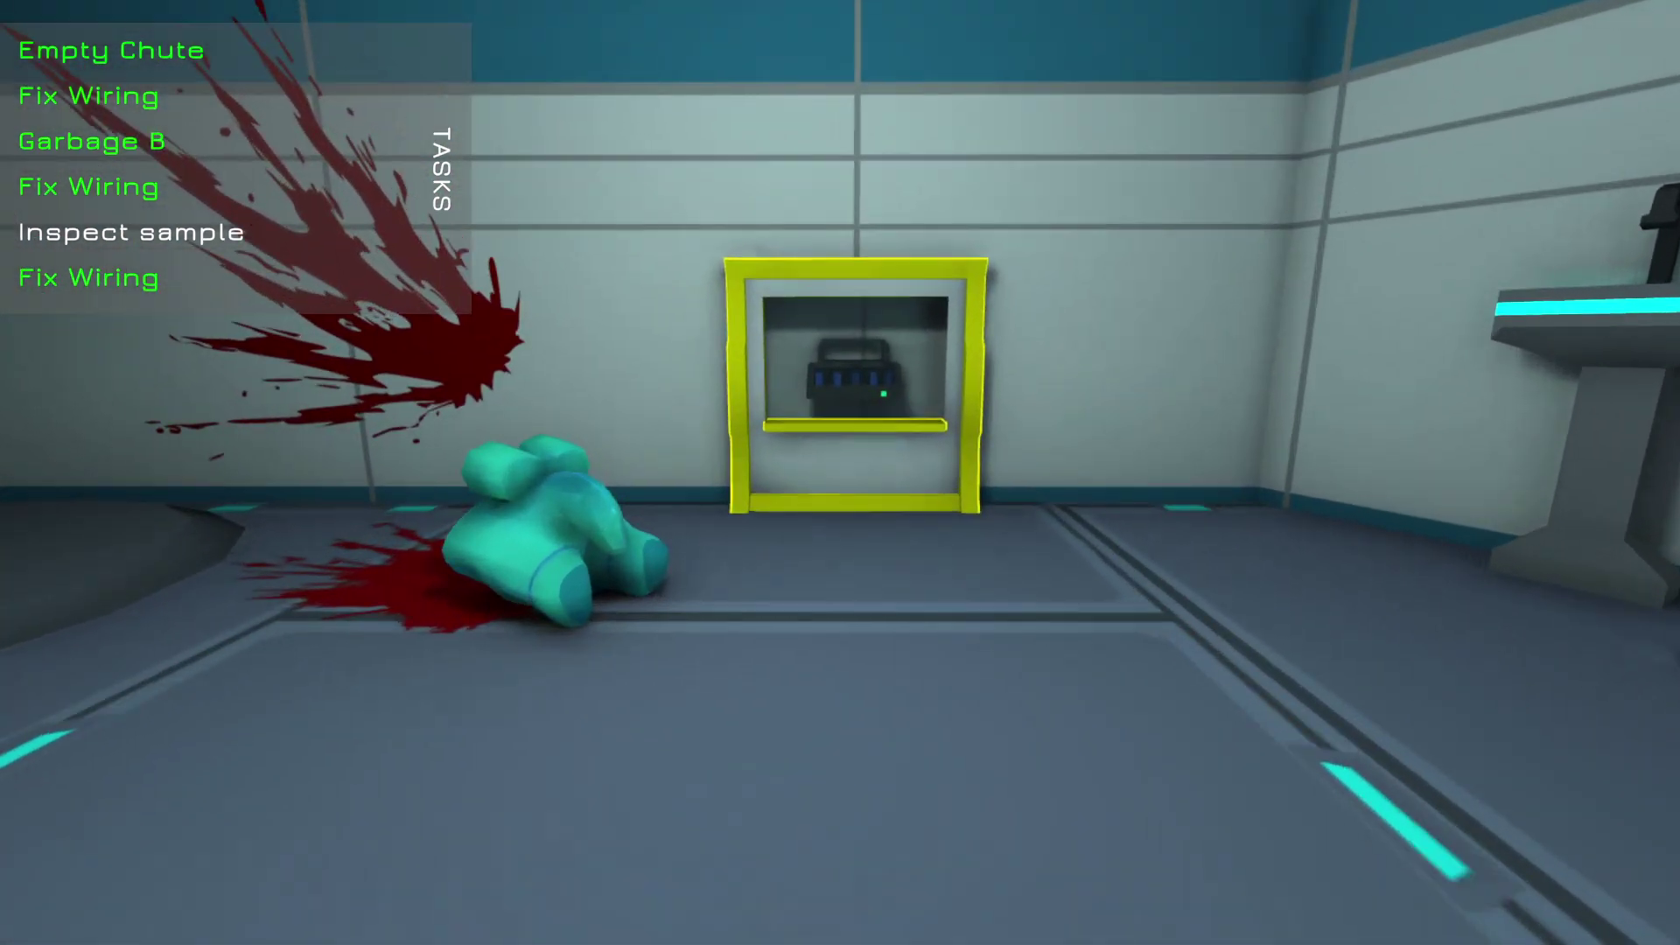
Inspect the sample and return Home to the menu offering Level 3
key(f)
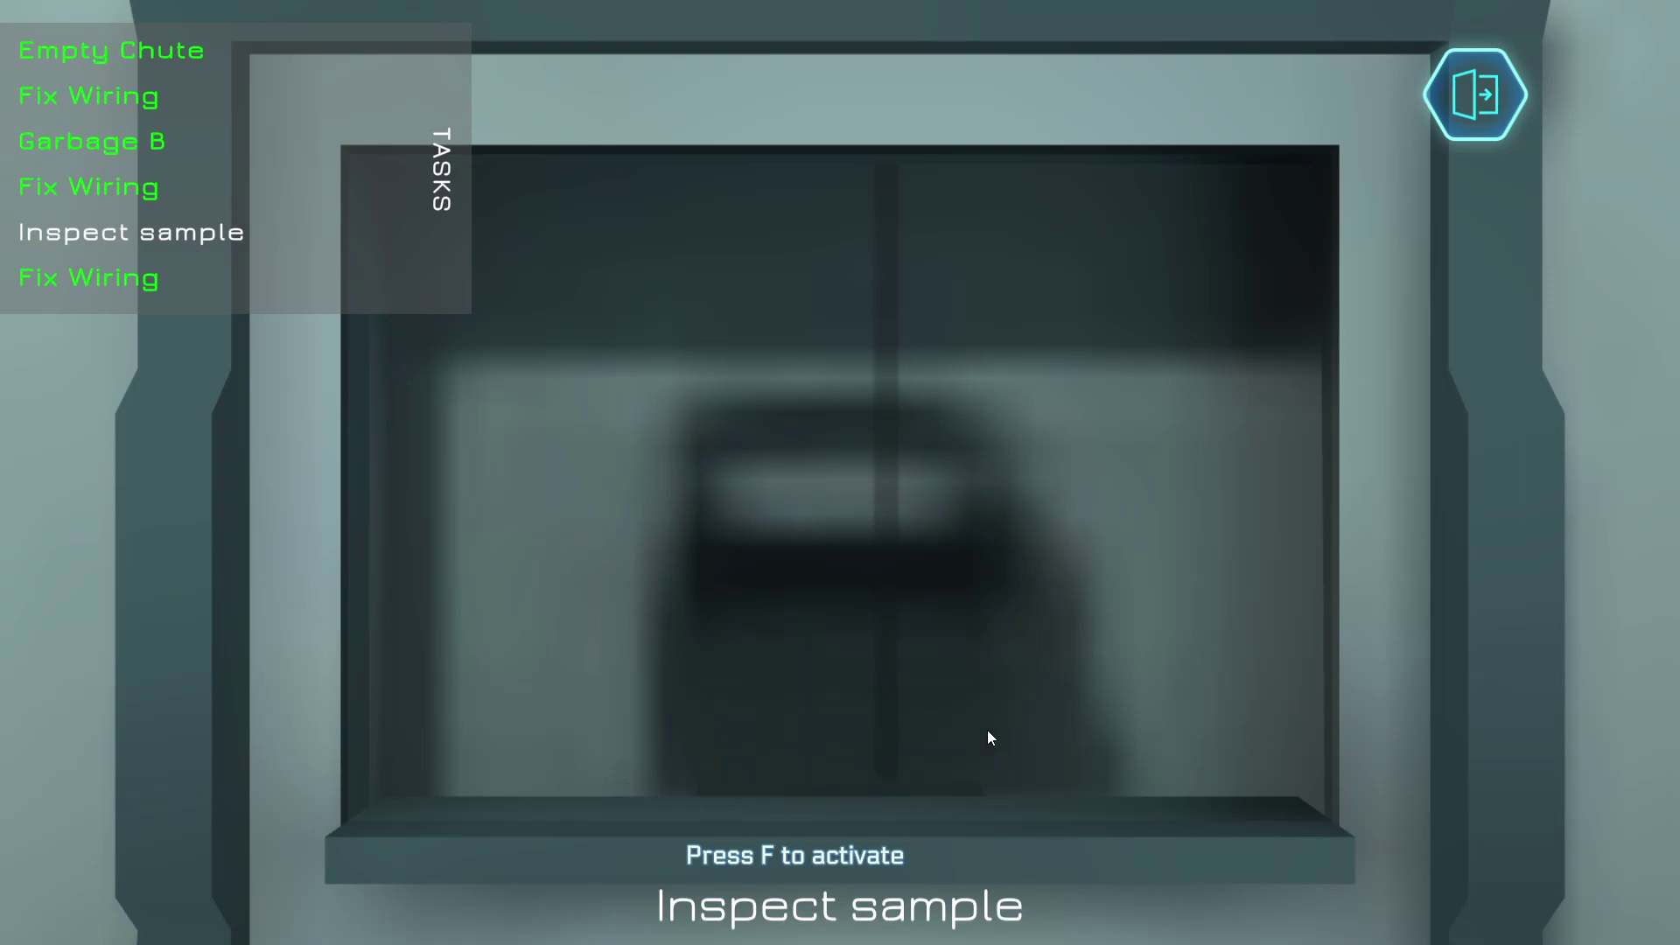
click(1474, 133)
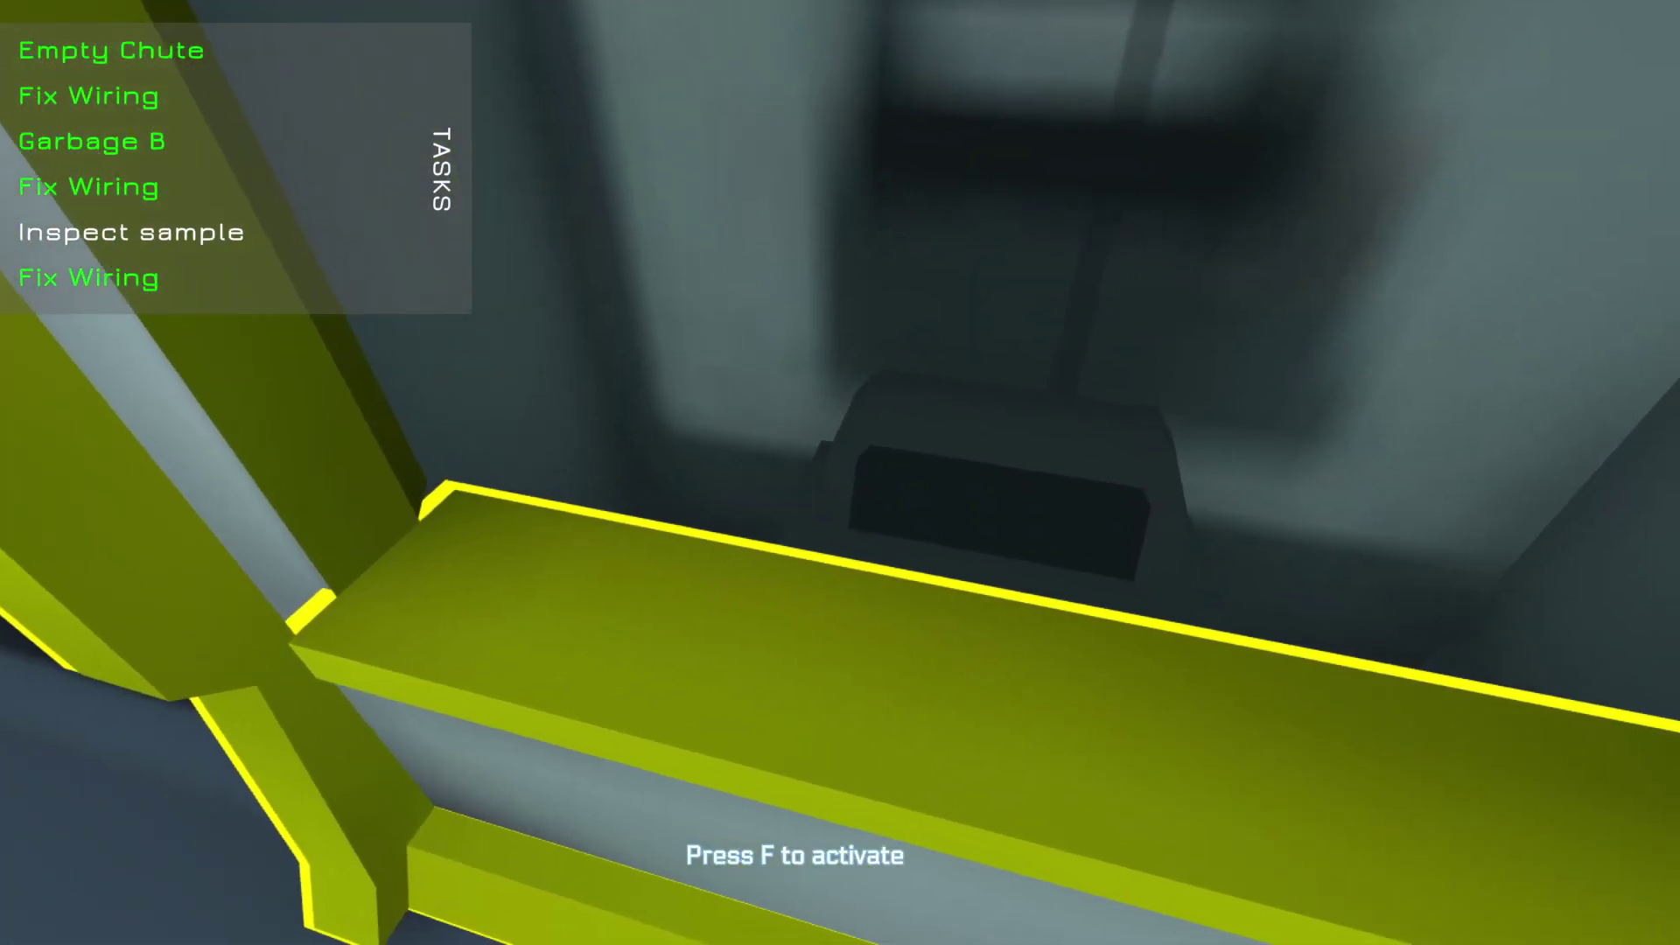
key(f)
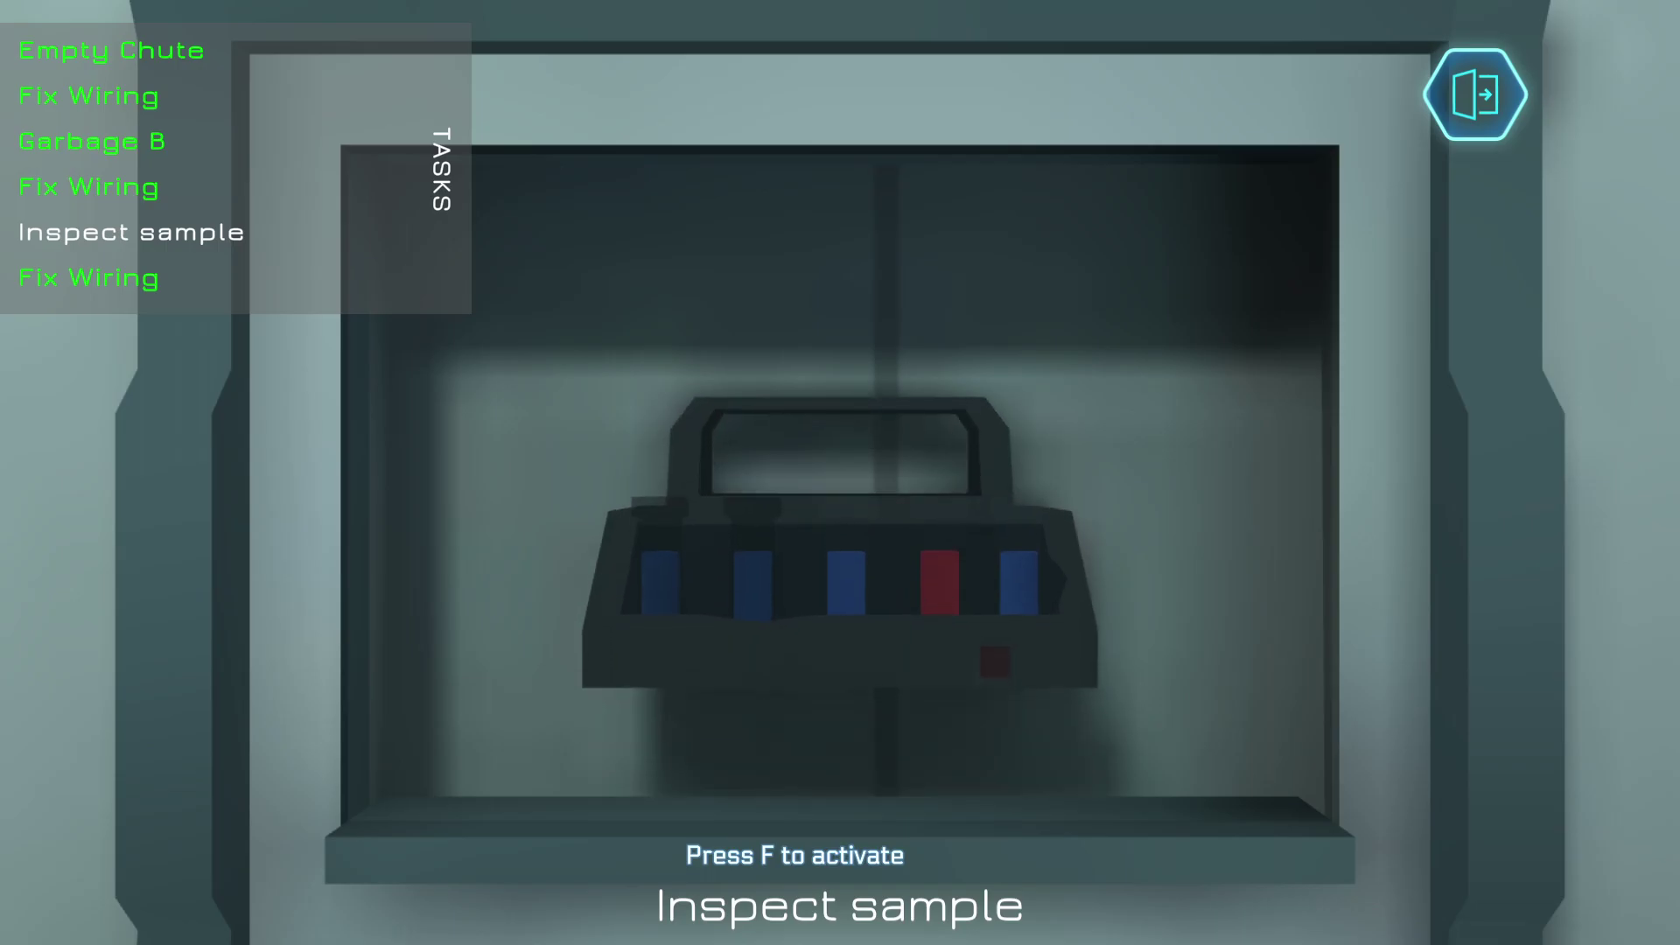
click(939, 583)
click(836, 792)
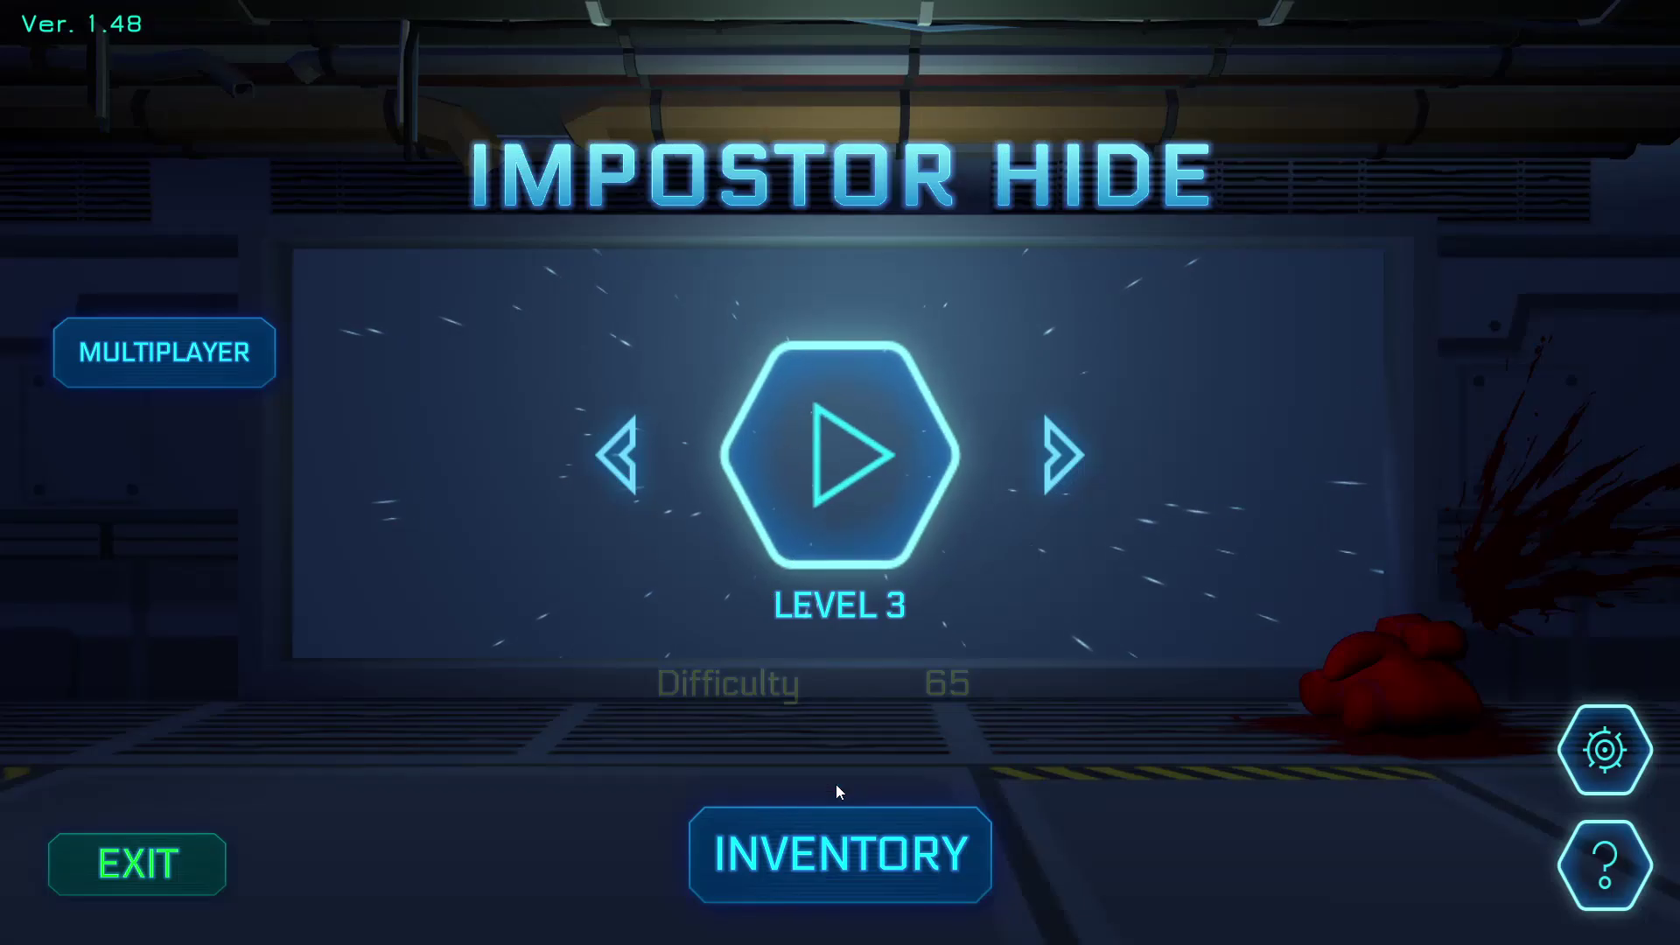